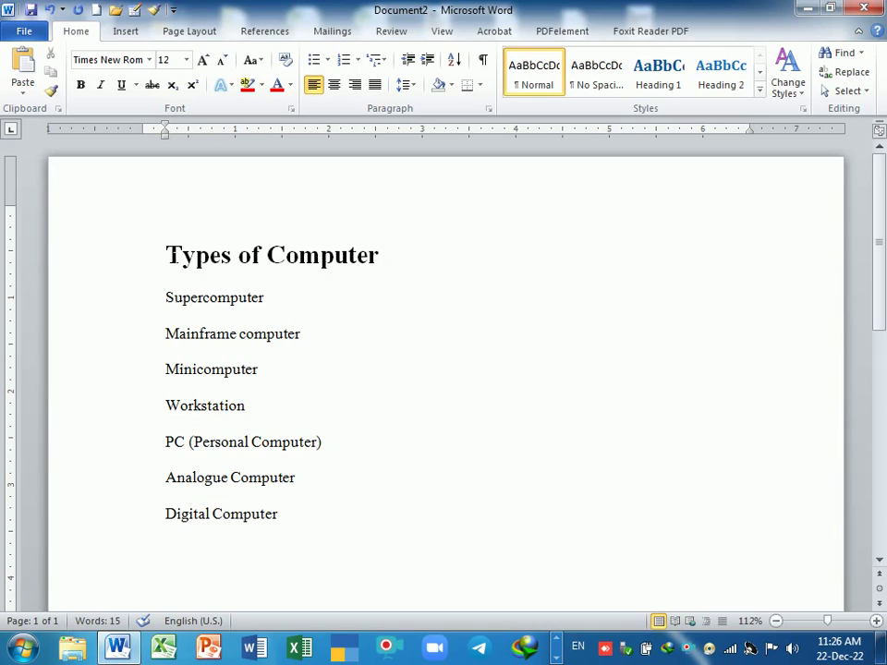
Select the bold 'Types of Computer' heading and grow its font to 24 pt
key("ctrl+Home")
key("shift+Down")
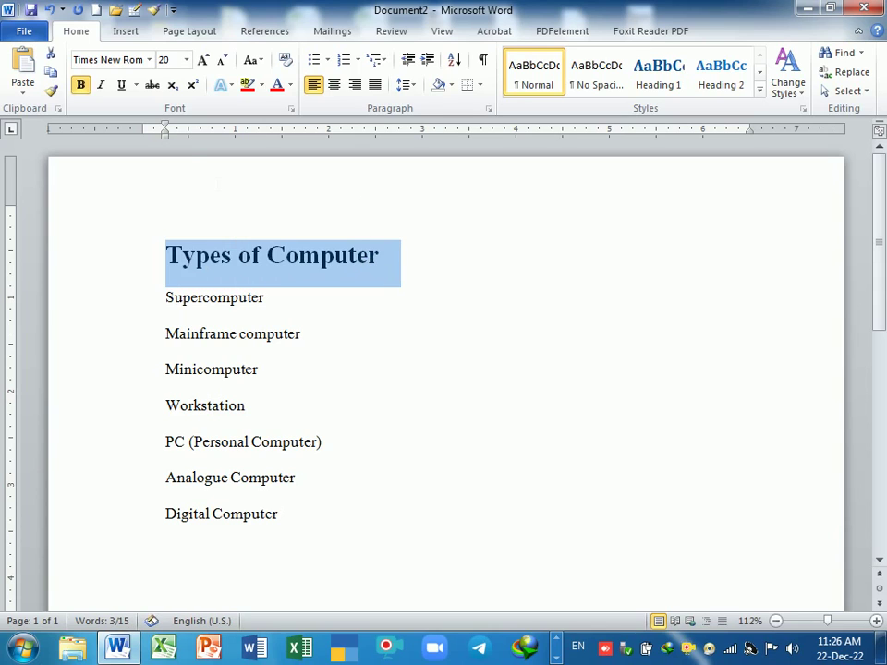
left_click(204, 60)
left_click(204, 60)
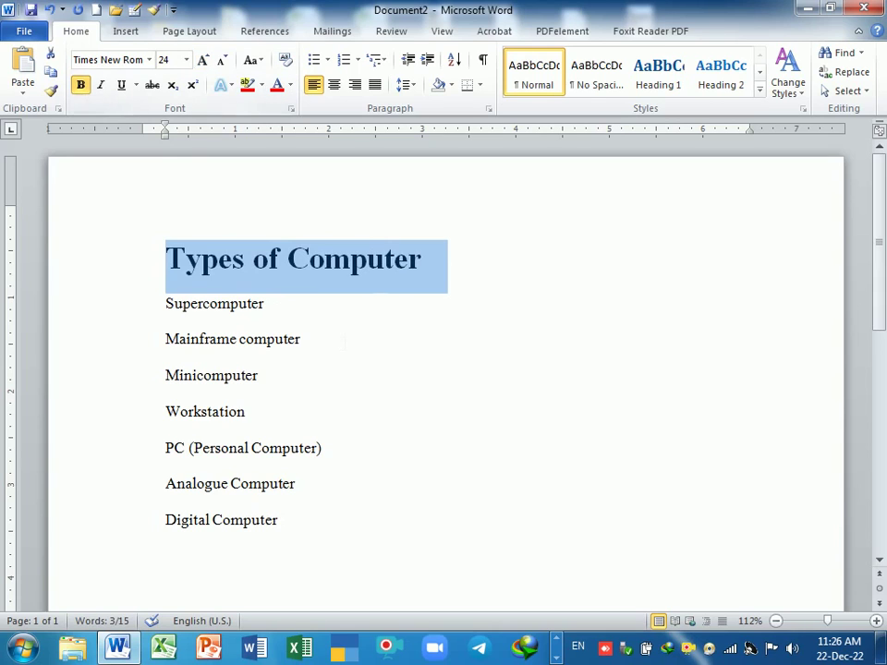
left_click(344, 341)
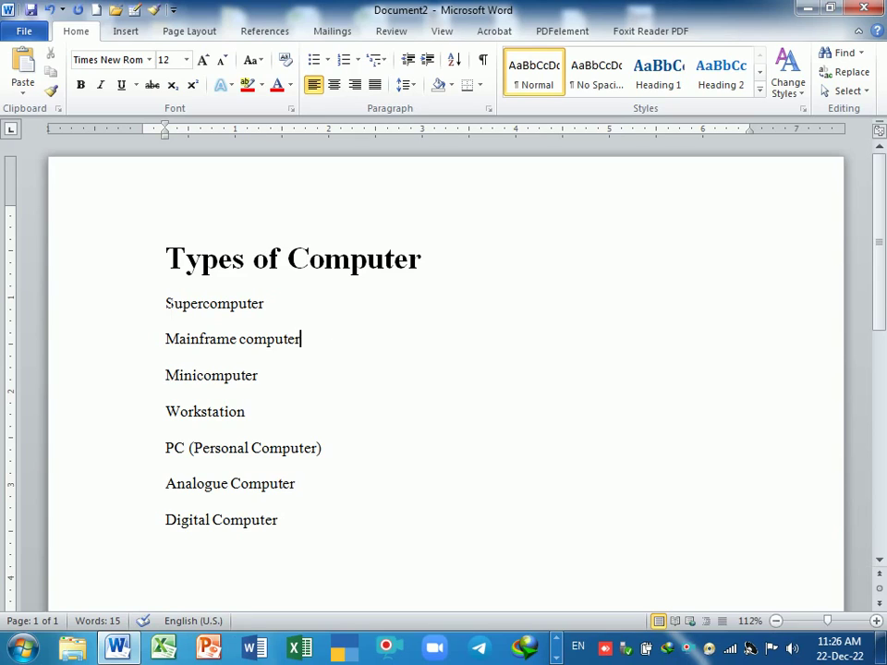
Select Supercomputer through Digital Computer and apply round solid bullets from the Bullet Library
left_click_drag(165, 303, 274, 339)
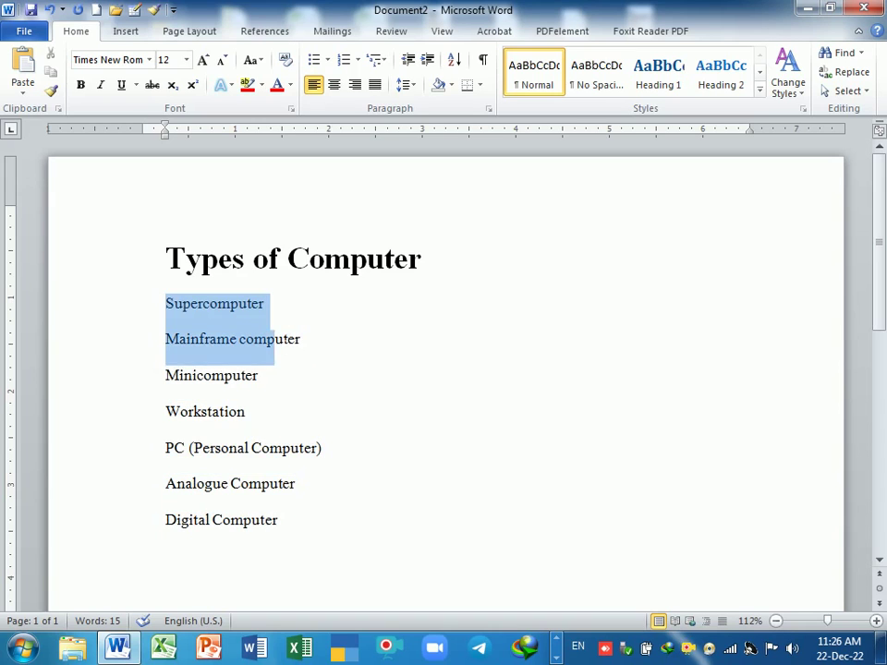
left_click_drag(275, 339, 282, 523)
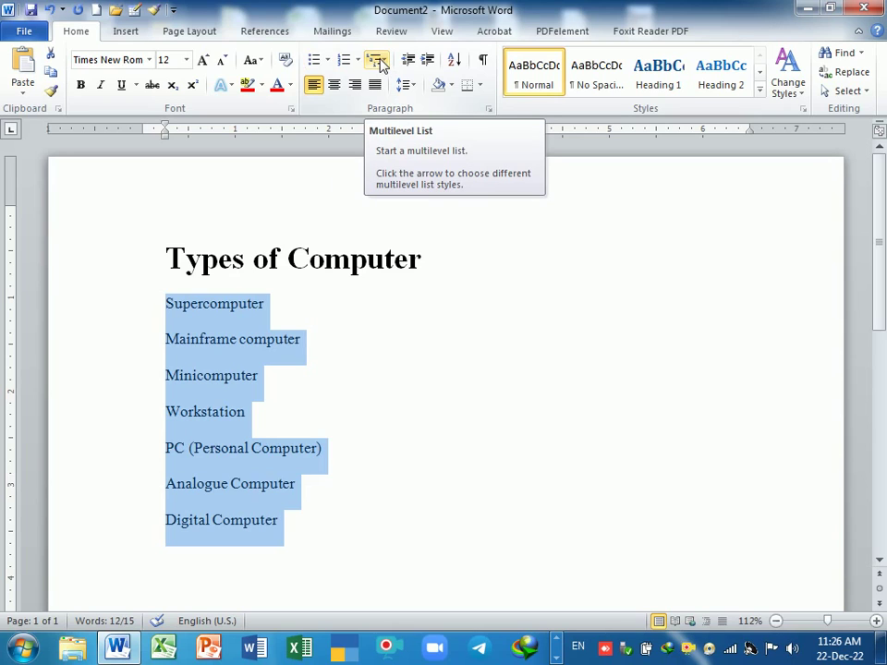
left_click(327, 61)
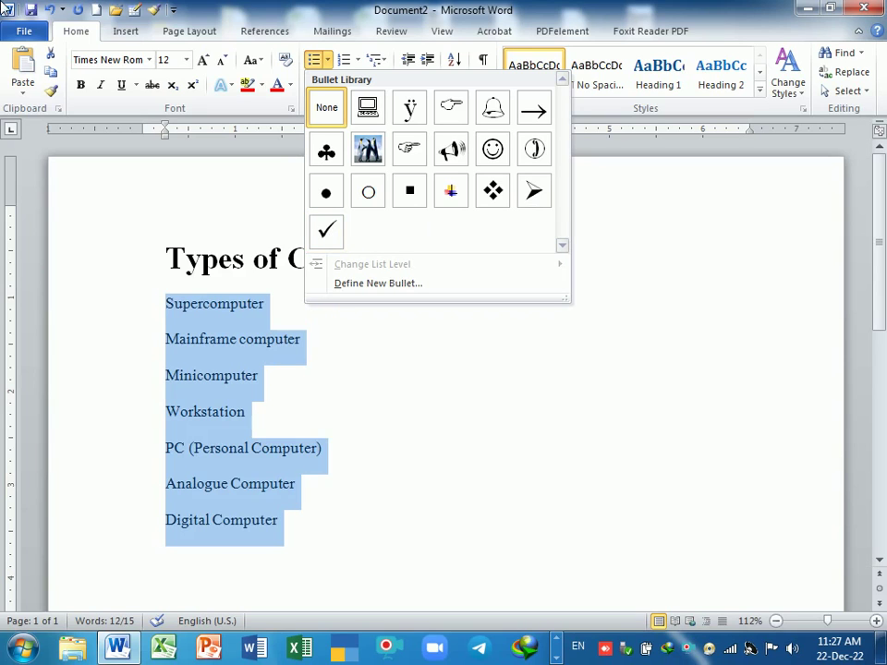
left_click(329, 199)
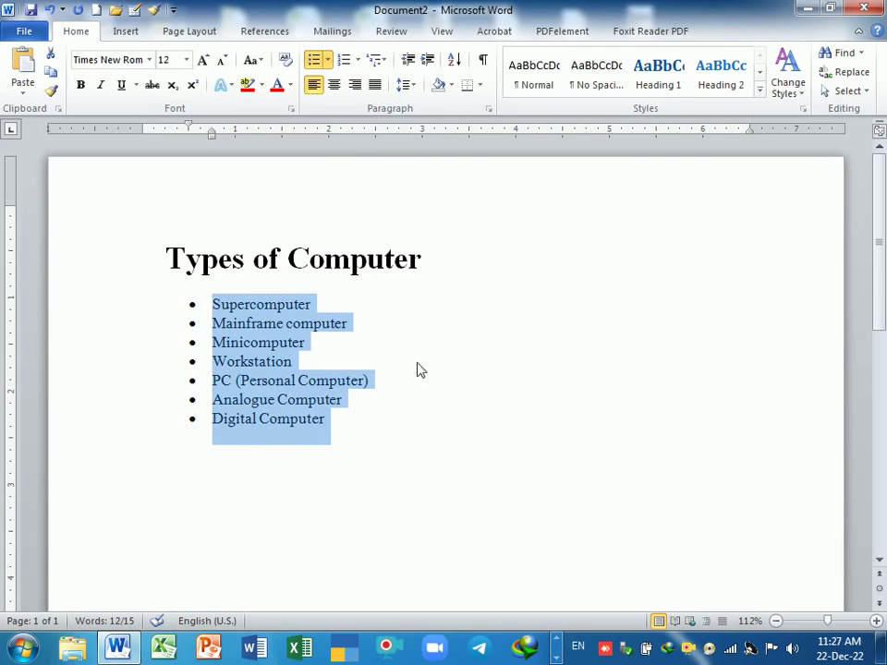
Insert a new bullet 'Micro Computer' right after Minicomputer
left_click(440, 401)
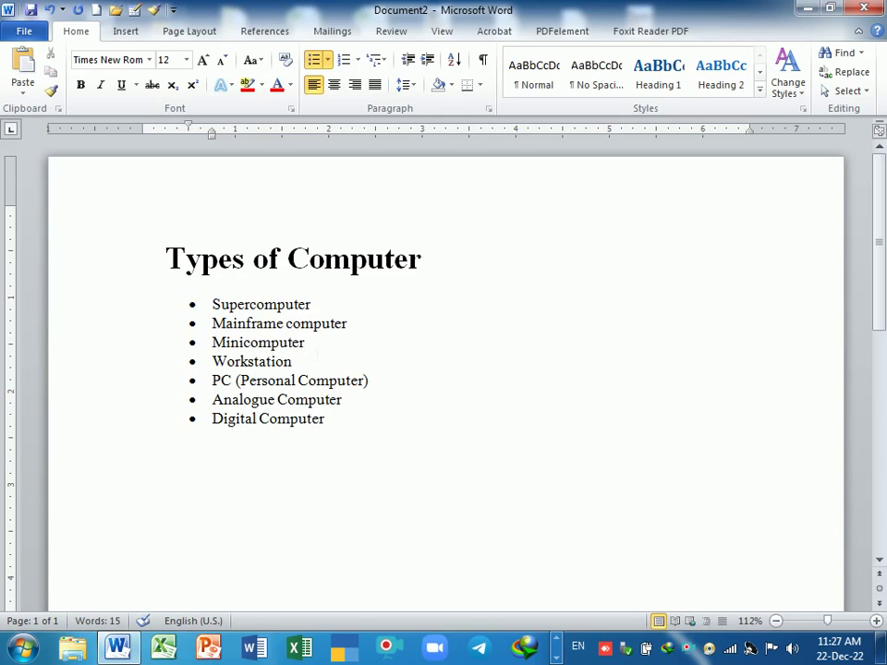
left_click(305, 343)
key("Return")
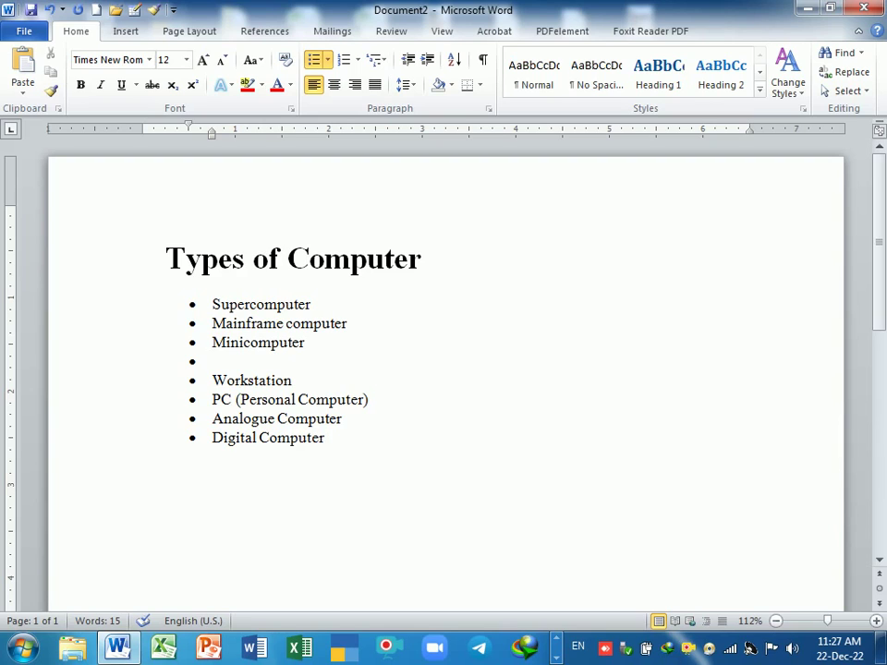
type("Ma")
key("BackSpace")
key("BackSpace")
type("Micr")
type("o ")
type("Computer")
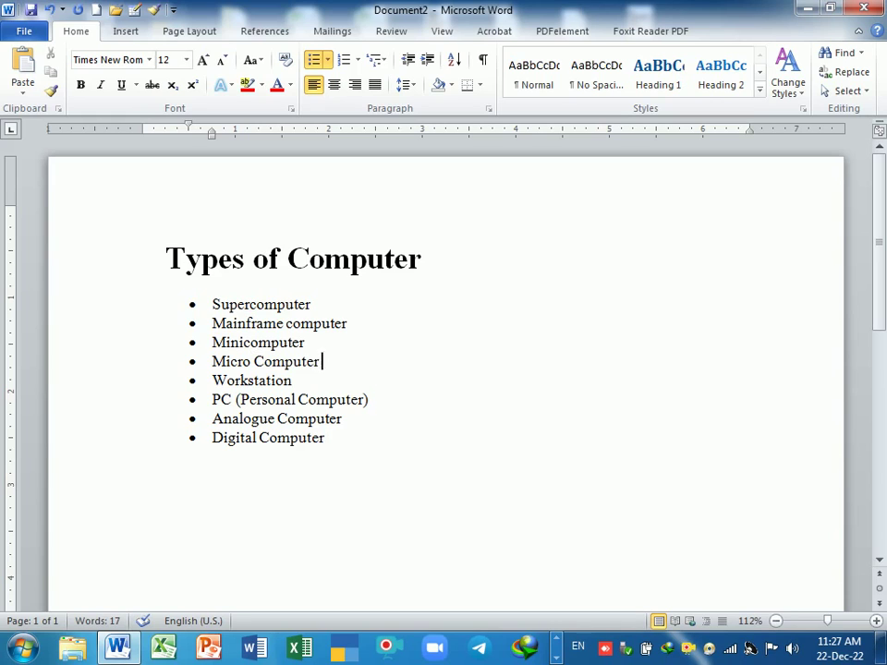
Remove the extra empty lines below Micro Computer so the list rejoins before Workstation
key("Return")
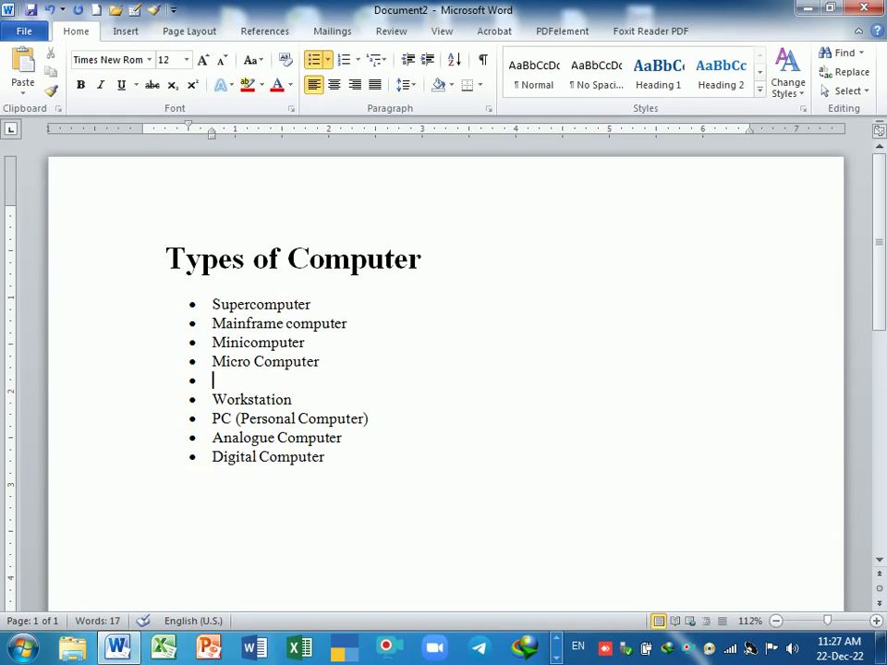
key("Return")
key("BackSpace")
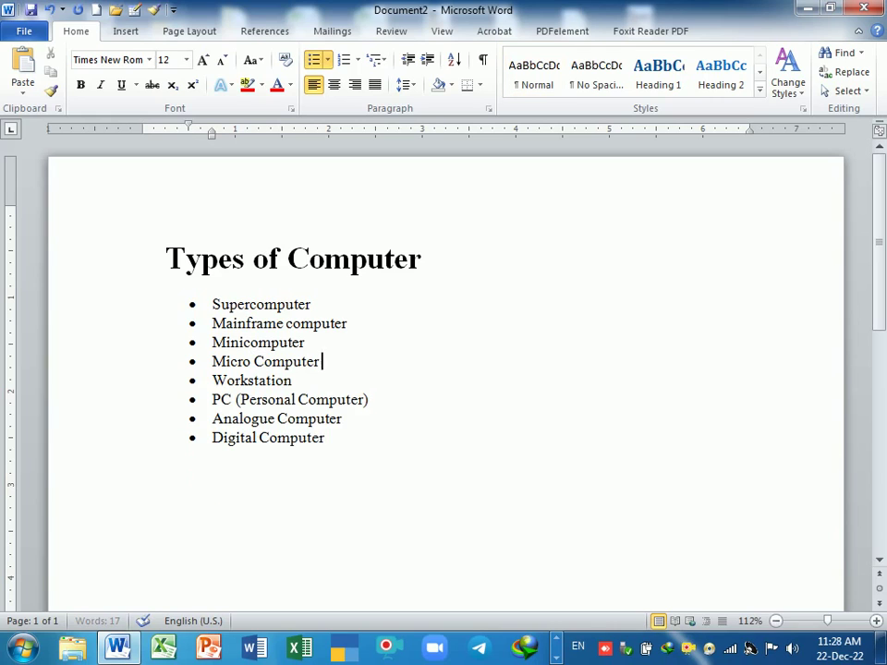
key("Return")
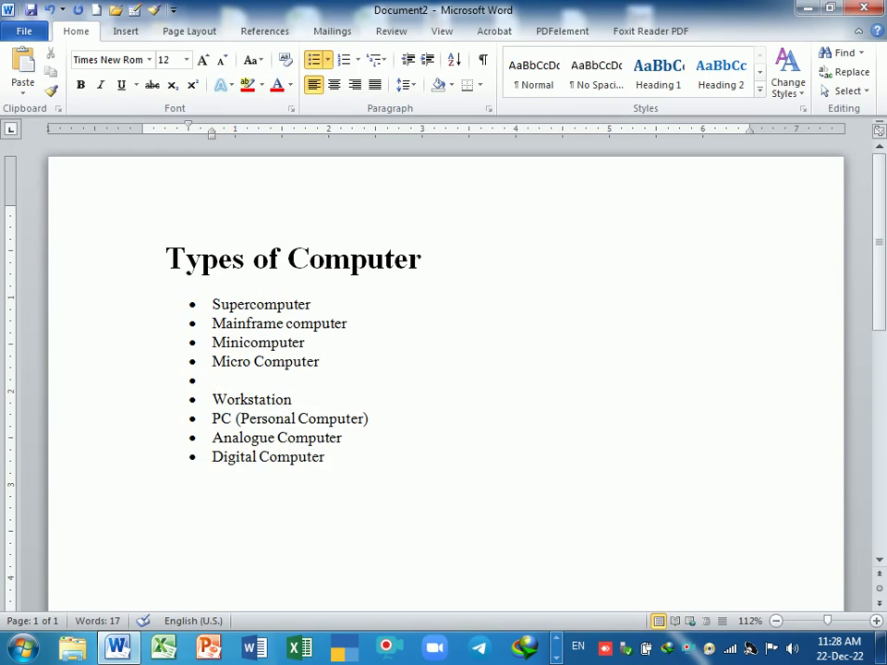
key("Return")
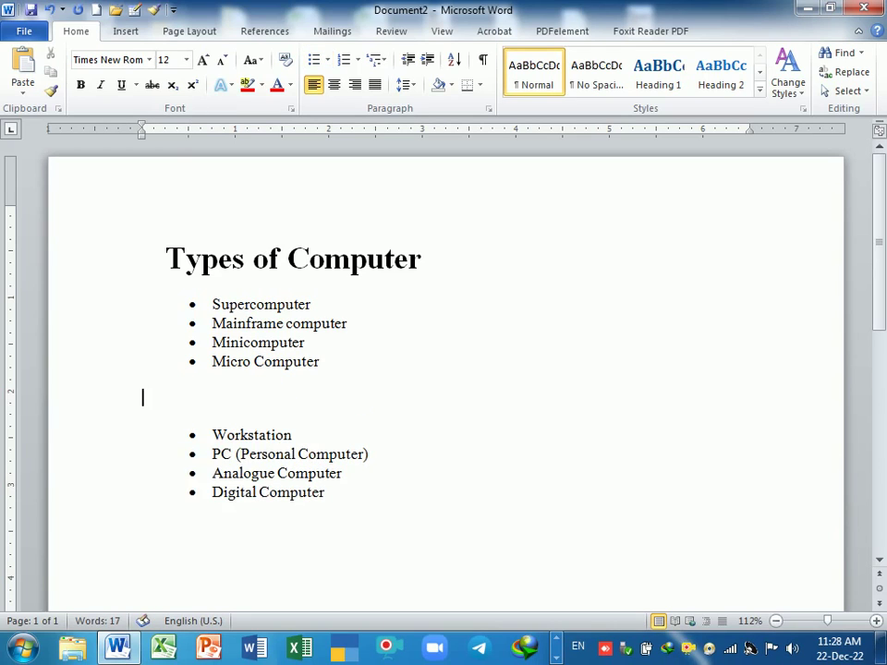
key("BackSpace")
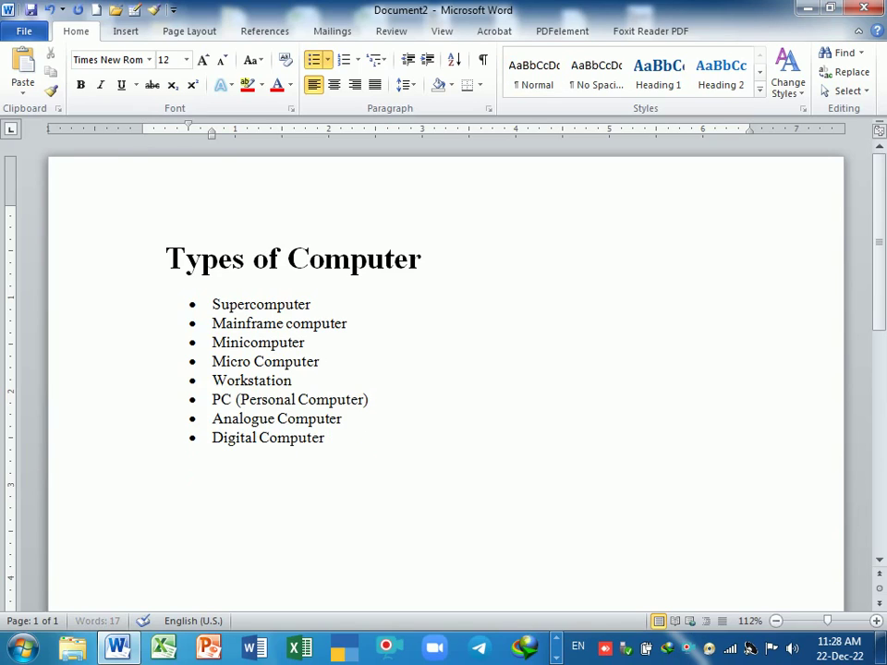
key("Return")
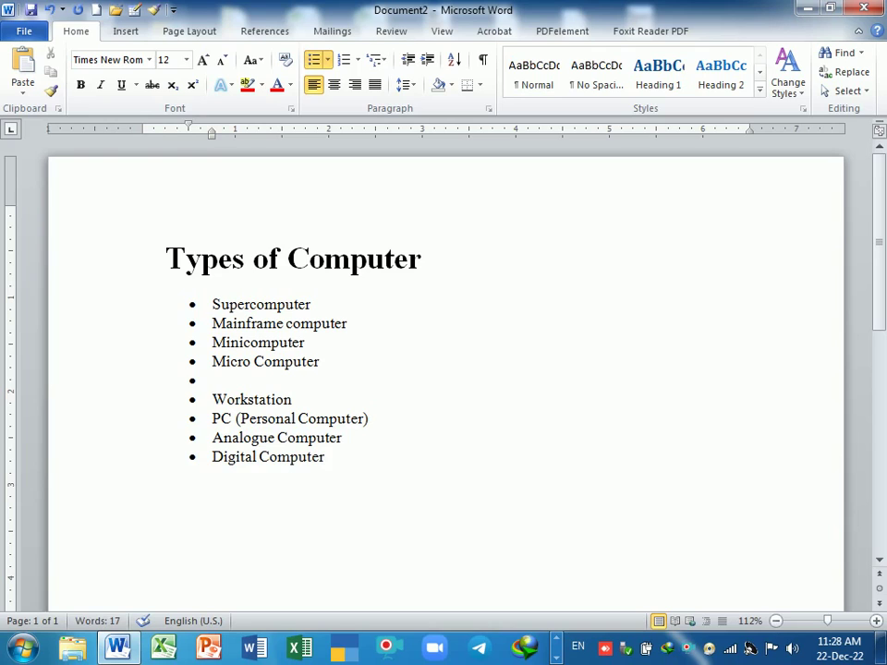
key("Return")
key("Return")
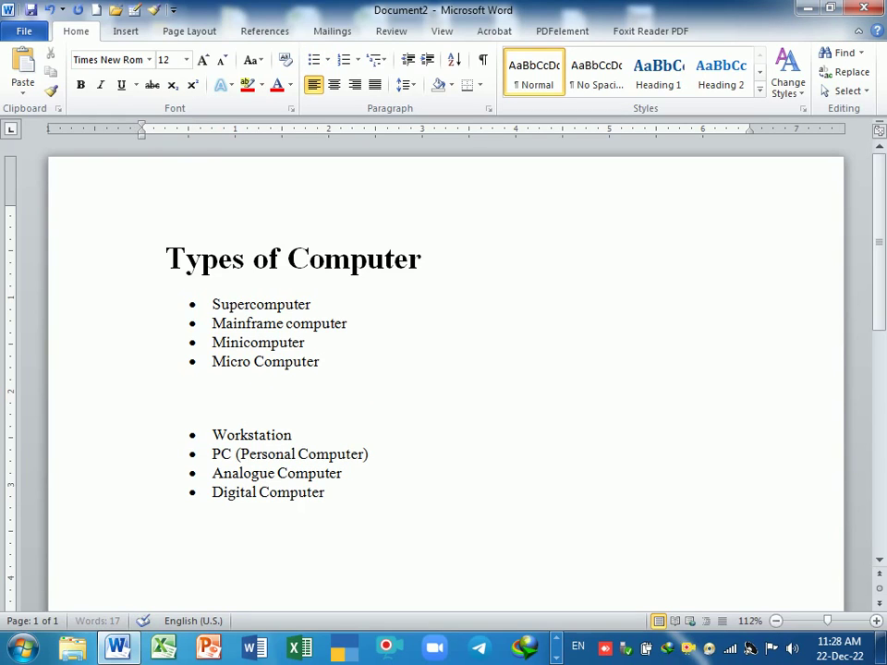
key("BackSpace")
key("BackSpace")
key("Delete")
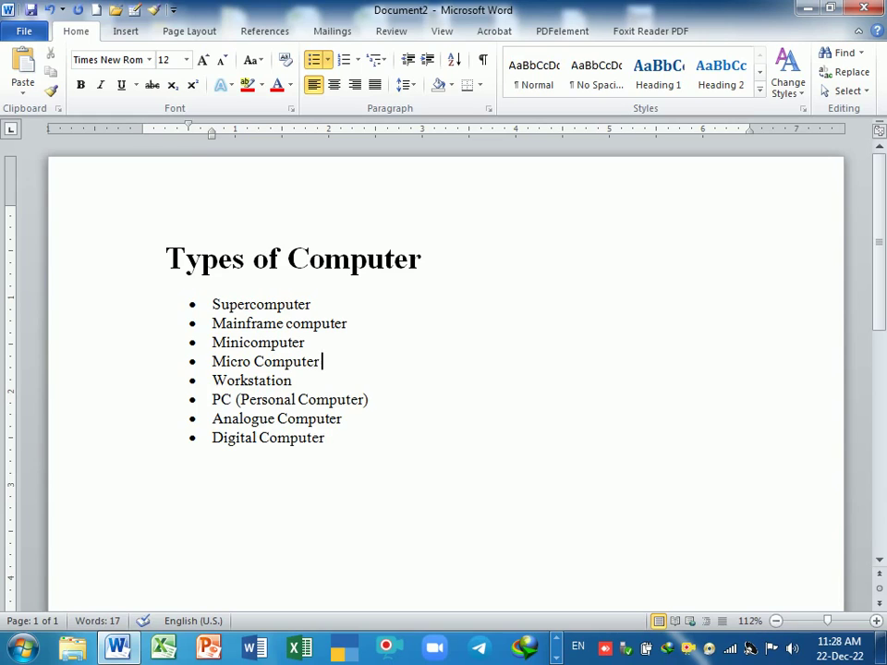
key("Return")
key("Return")
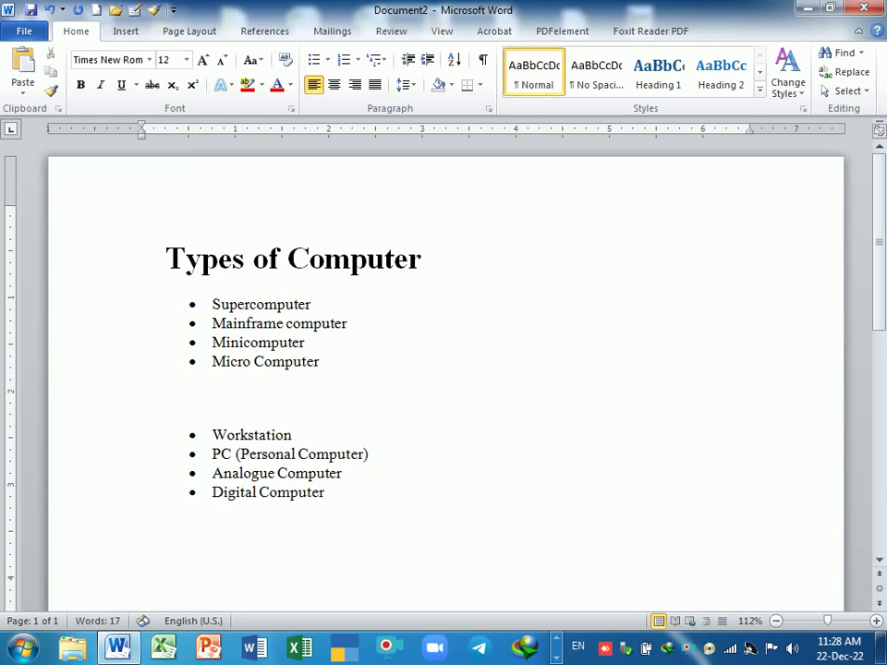
key("ctrl+z")
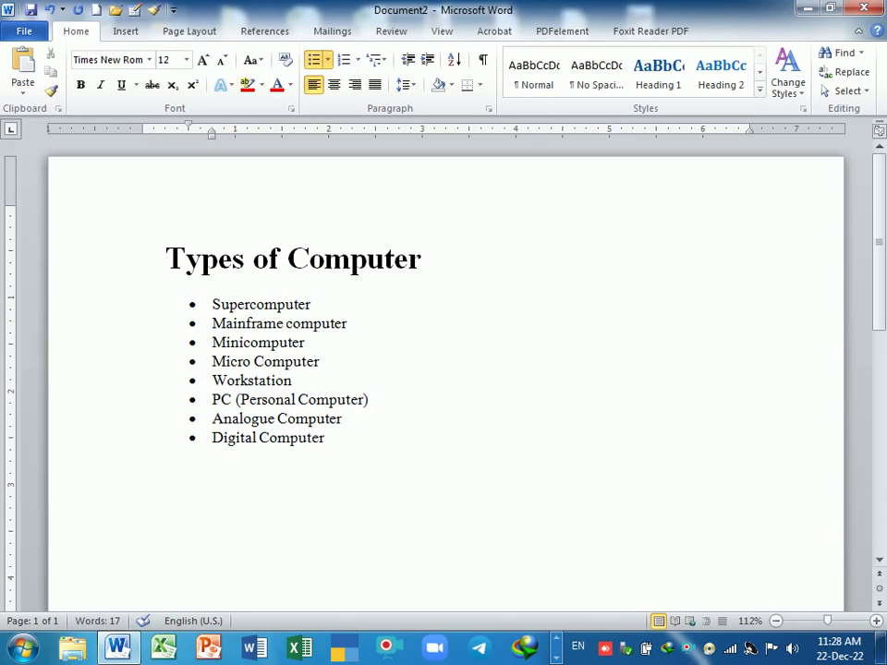
key("Return")
key("Return")
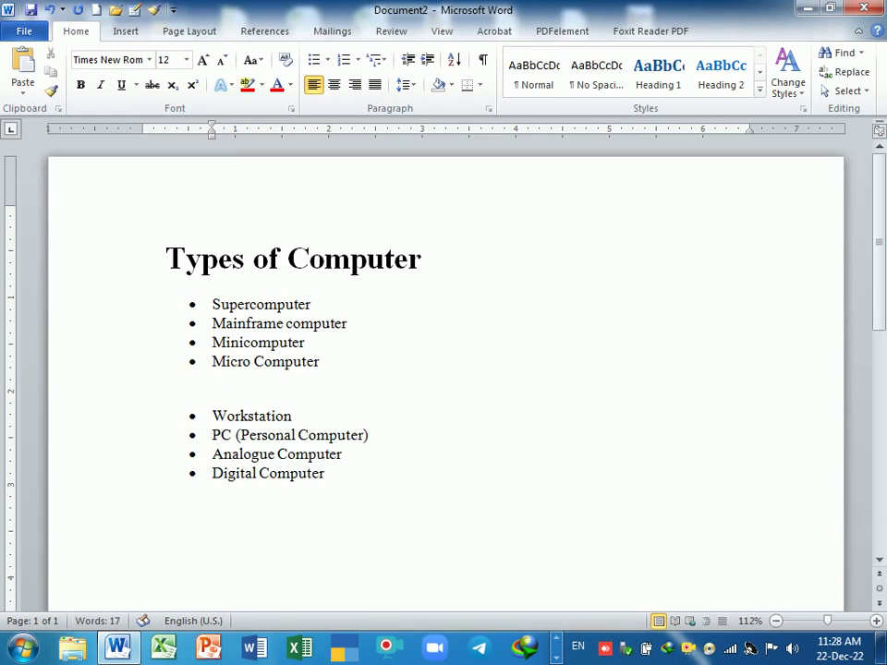
key("BackSpace")
key("Return")
key("BackSpace")
key("BackSpace")
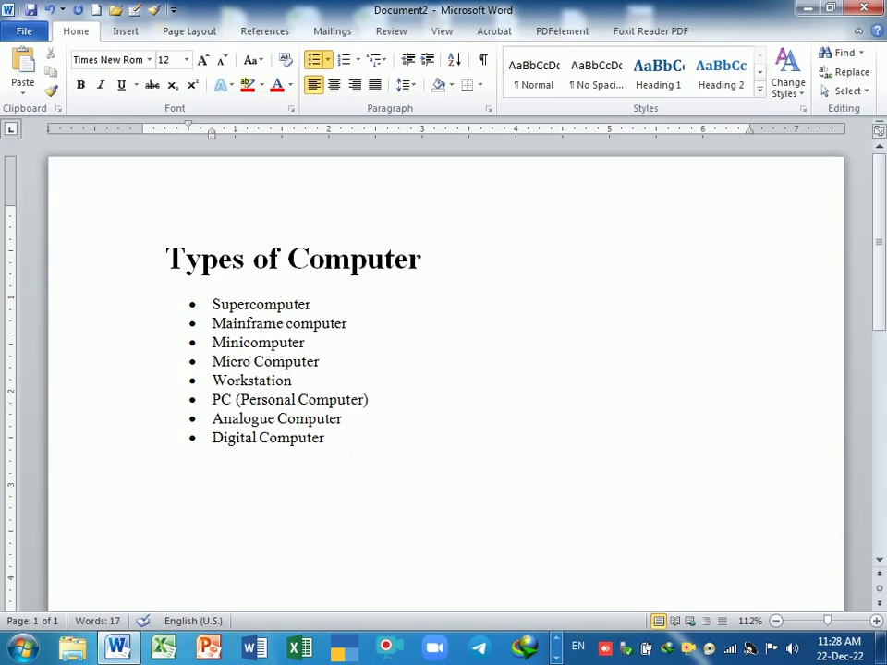
Add 'Computer Laptop' as a new final bullet after Digital Computer, then end the list
left_click(357, 447)
key("Return")
type("Key")
type("boar")
key("BackSpace")
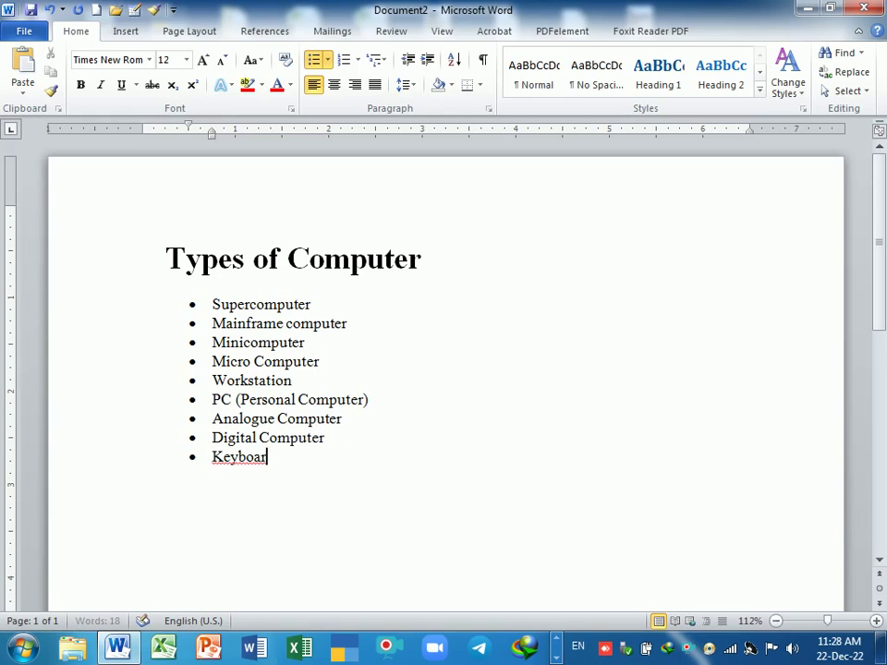
key("BackSpace")
key("BackSpace")
key("BackSpace")
key("BackSpace")
key("BackSpace")
key("BackSpace")
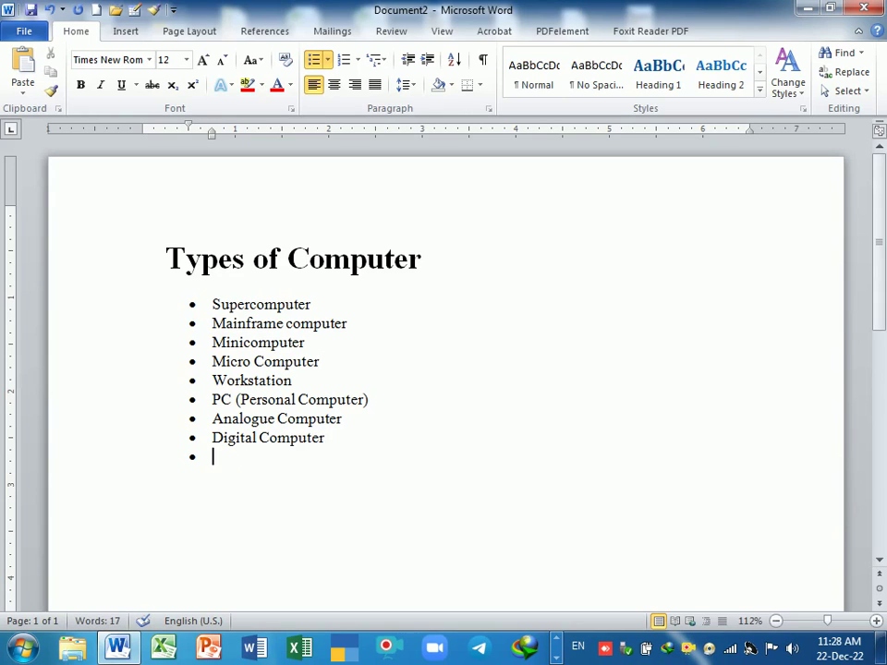
type("Computer")
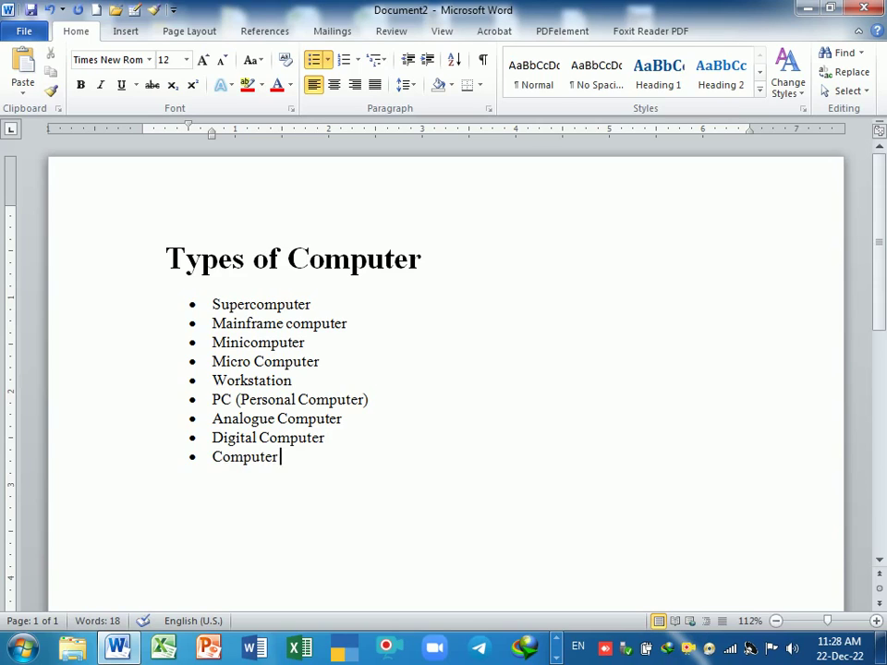
type(" Laptop")
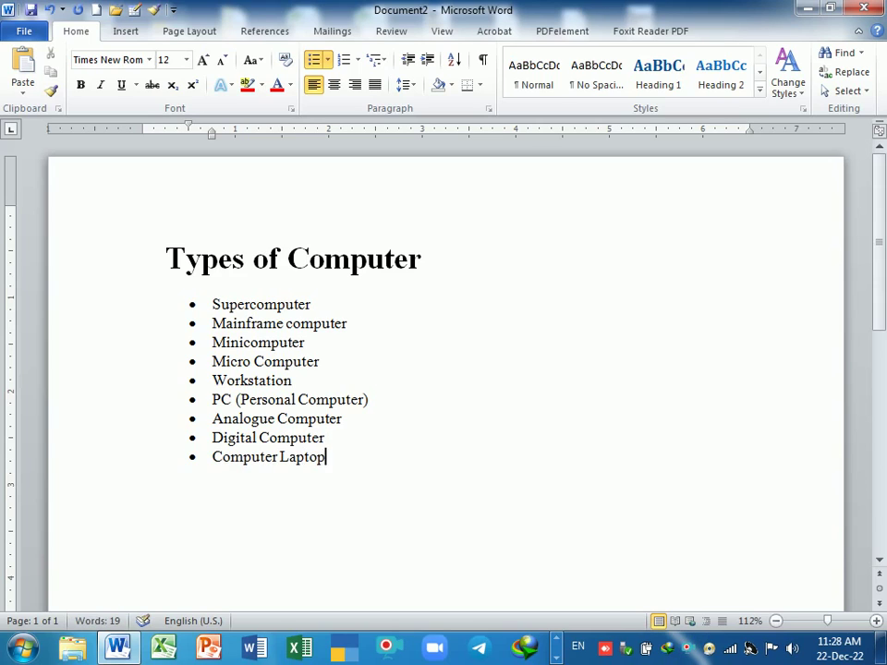
key("Return")
key("Return")
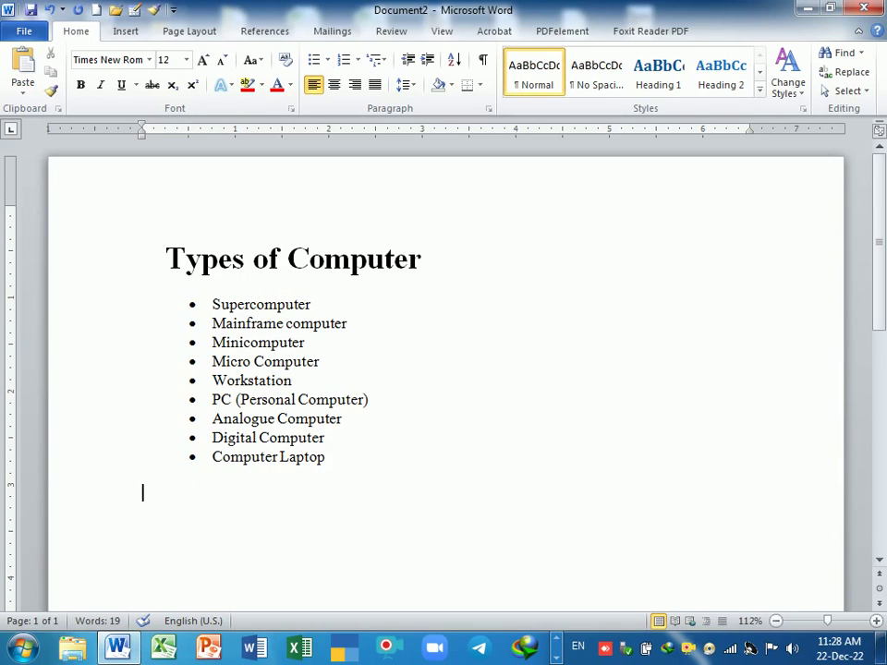
Give the first four items, Supercomputer through Micro Computer, pointing-hand bullets
scroll(444, 384, "up", 1)
scroll(443, 383, "up", 1)
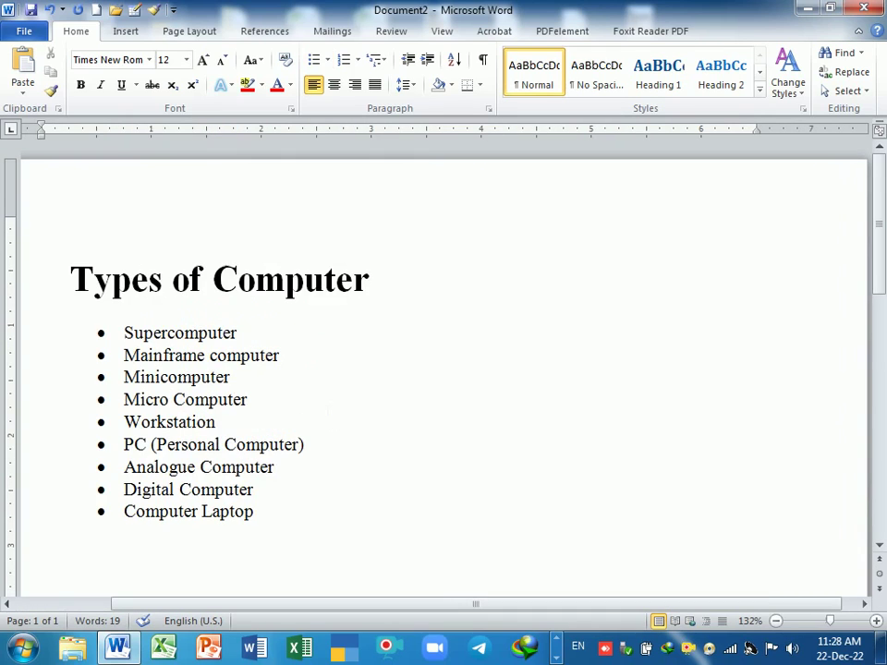
left_click_drag(123, 330, 261, 538)
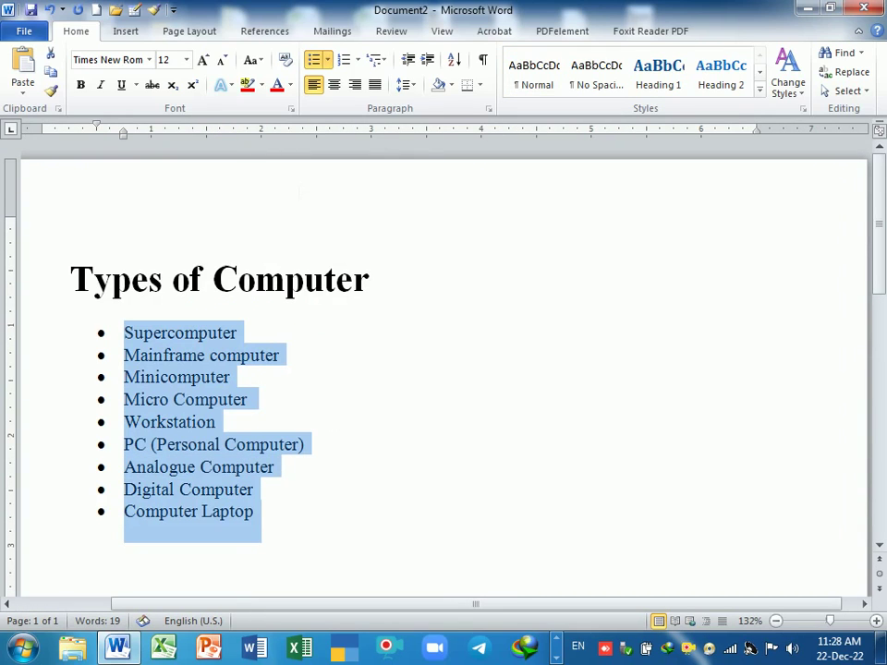
left_click(327, 60)
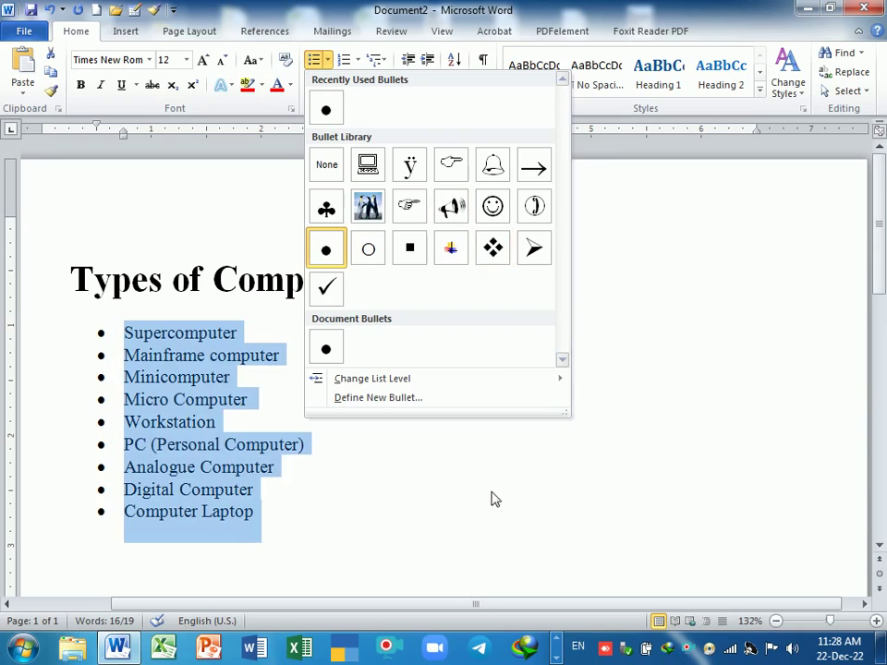
left_click(493, 499)
left_click(131, 333)
double_click(139, 333)
key("shift+Down")
key("shift+Down")
key("shift+Down")
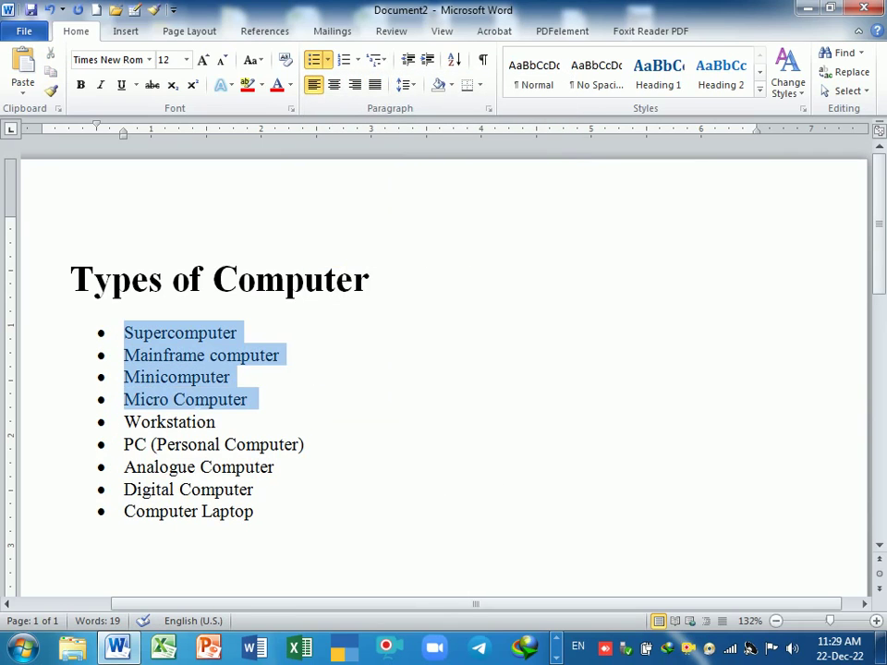
left_click(327, 59)
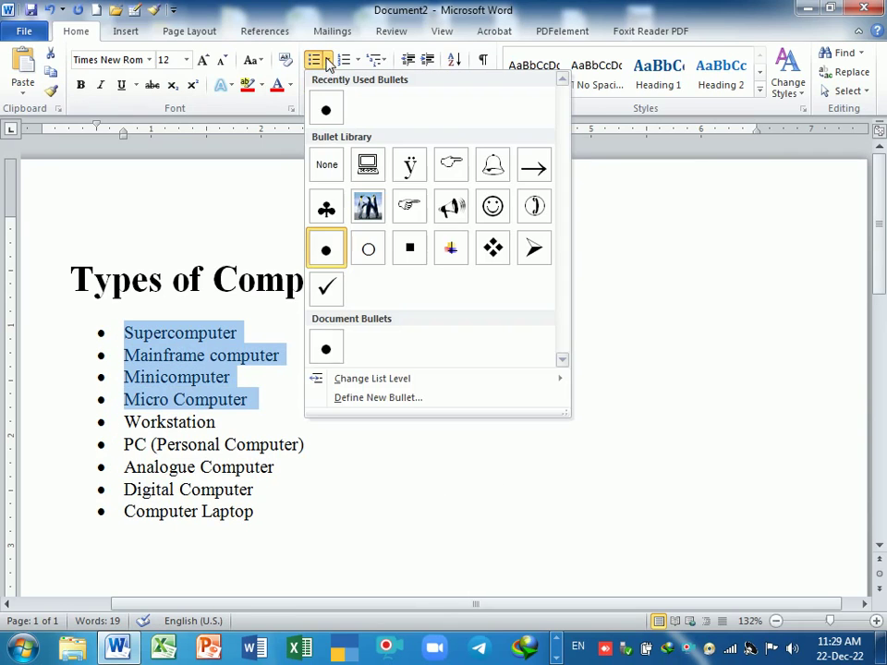
left_click(410, 206)
Give the Workstation and PC (Personal Computer) lines four-diamond bullets
left_click_drag(200, 461, 211, 462)
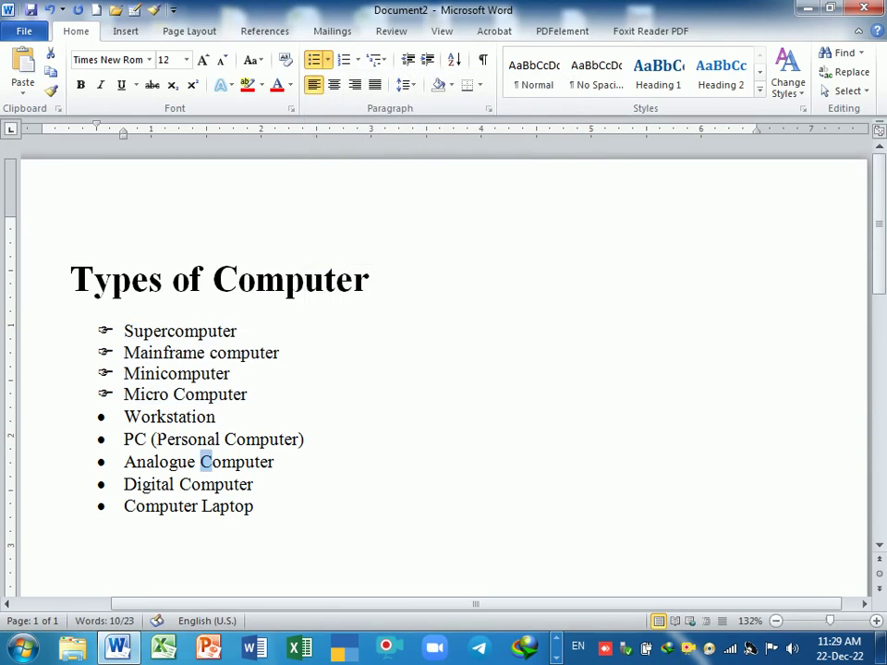
key("ctrl+shift+Up")
key("ctrl+shift+Up")
key("ctrl+shift+Up")
key("shift+Up")
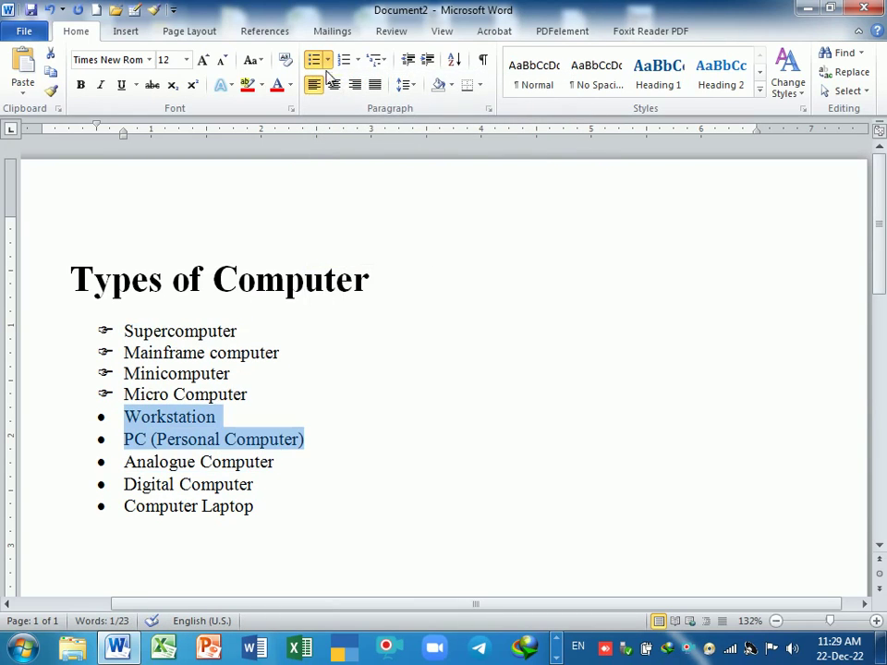
left_click(327, 59)
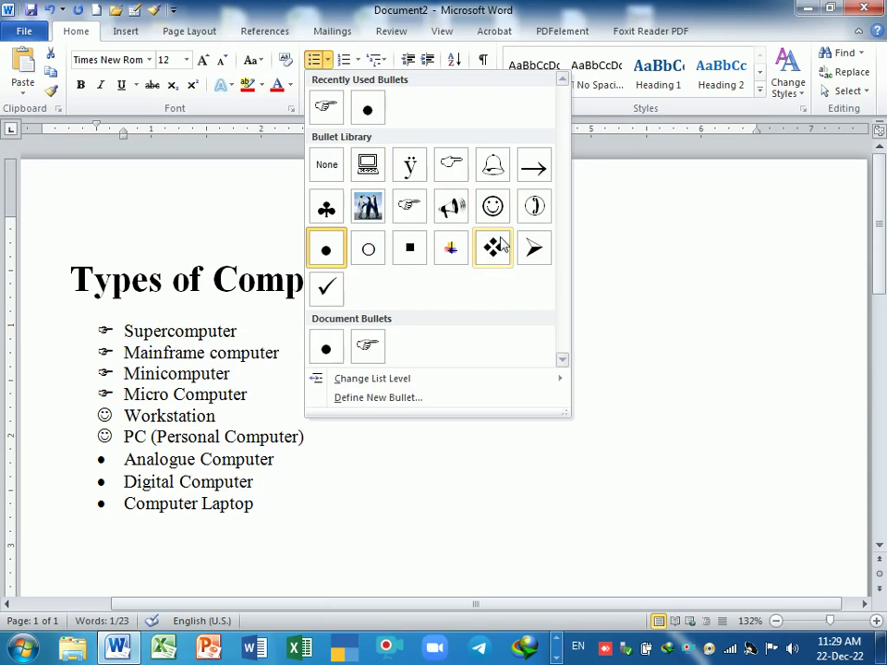
left_click(494, 246)
left_click(454, 456)
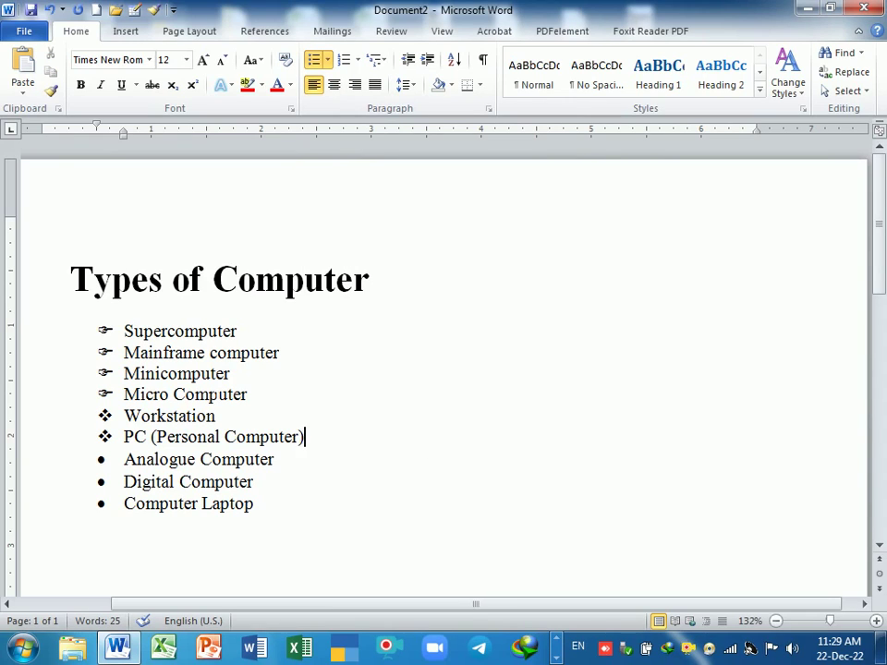
left_click_drag(228, 328, 221, 522)
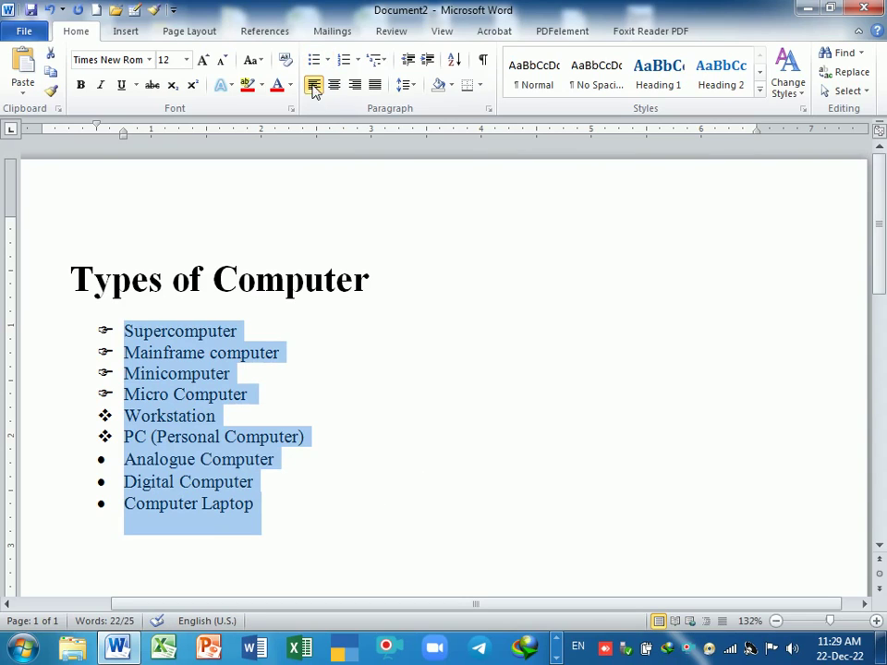
Define a custom bullet using Wingdings character 41 and apply it to all nine items
left_click(328, 61)
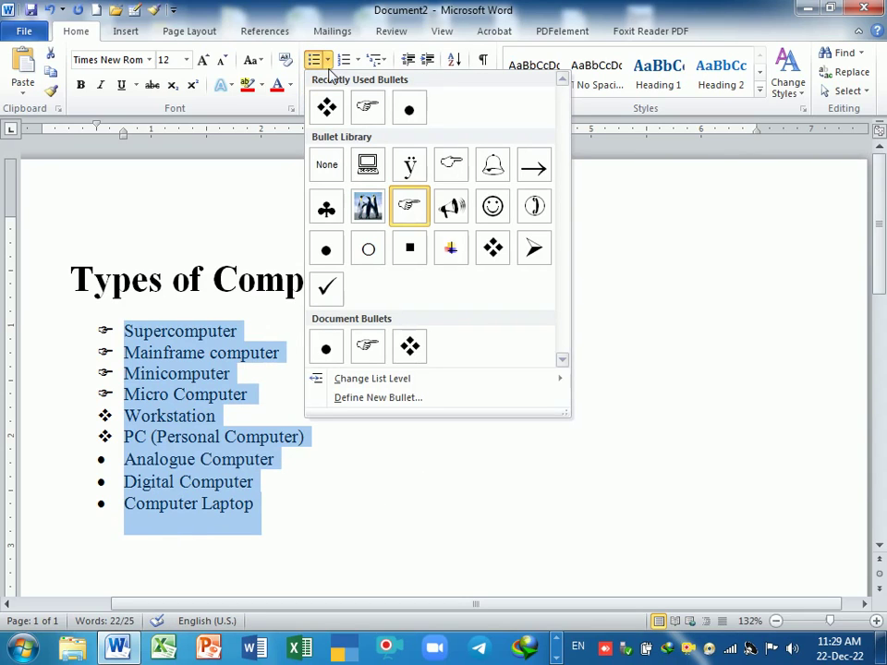
left_click(358, 399)
left_click_drag(610, 182, 545, 183)
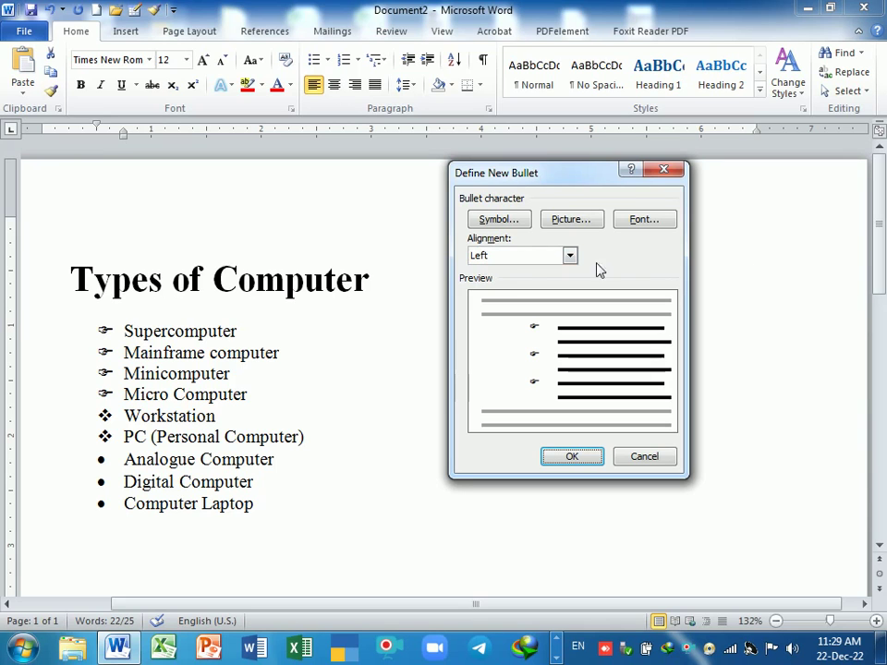
left_click(503, 219)
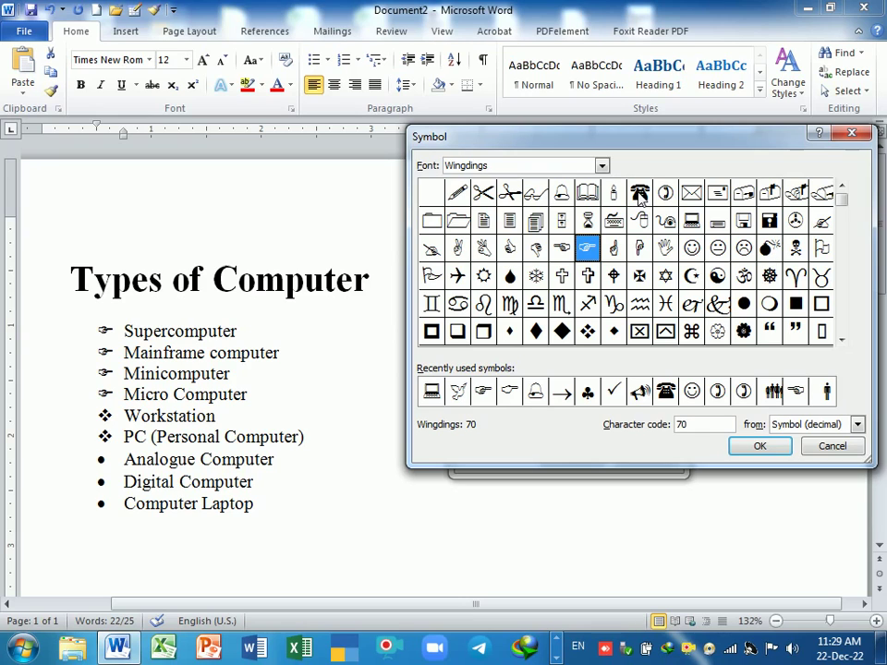
left_click(641, 195)
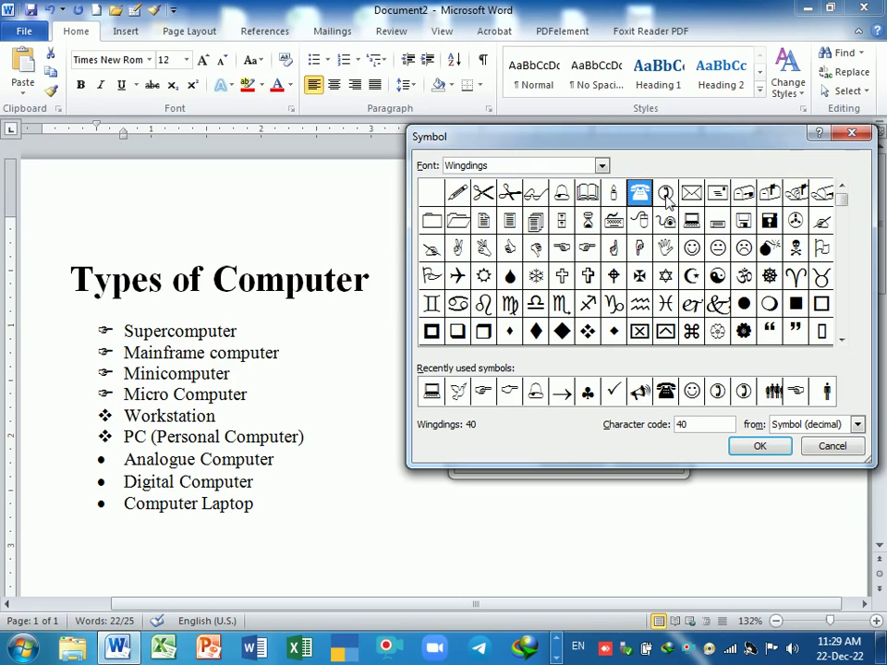
left_click(663, 194)
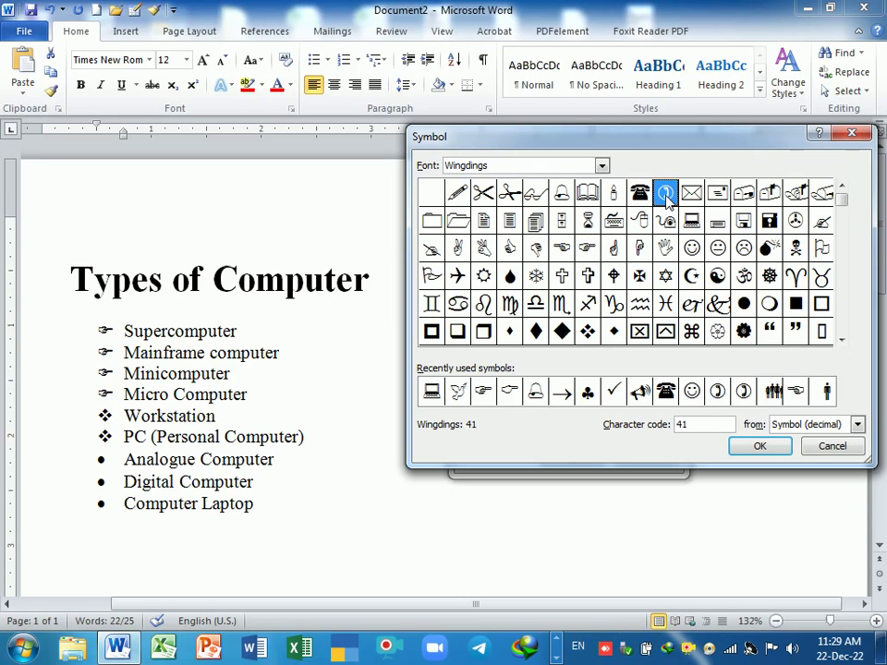
left_click(758, 445)
left_click(573, 456)
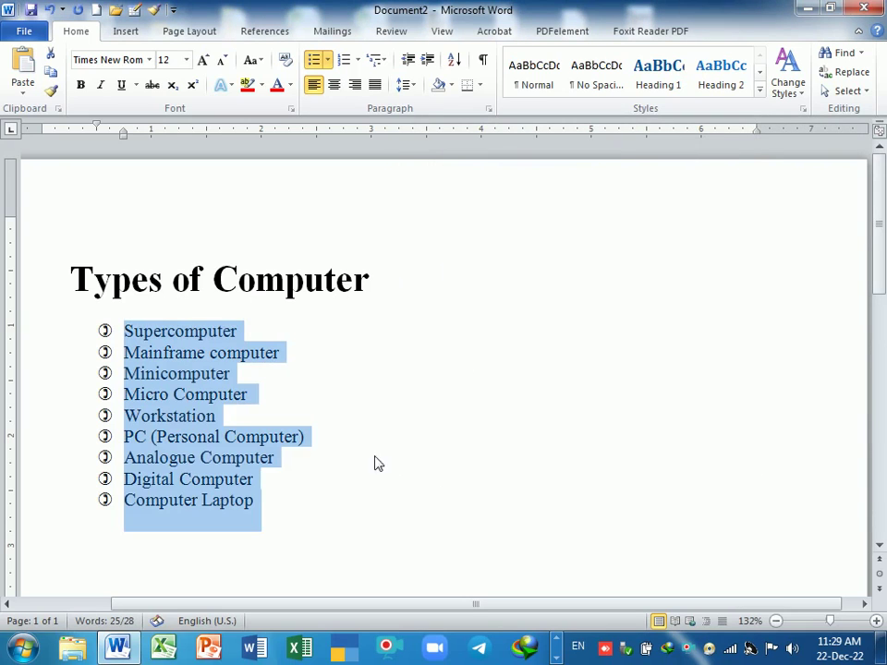
left_click(306, 436)
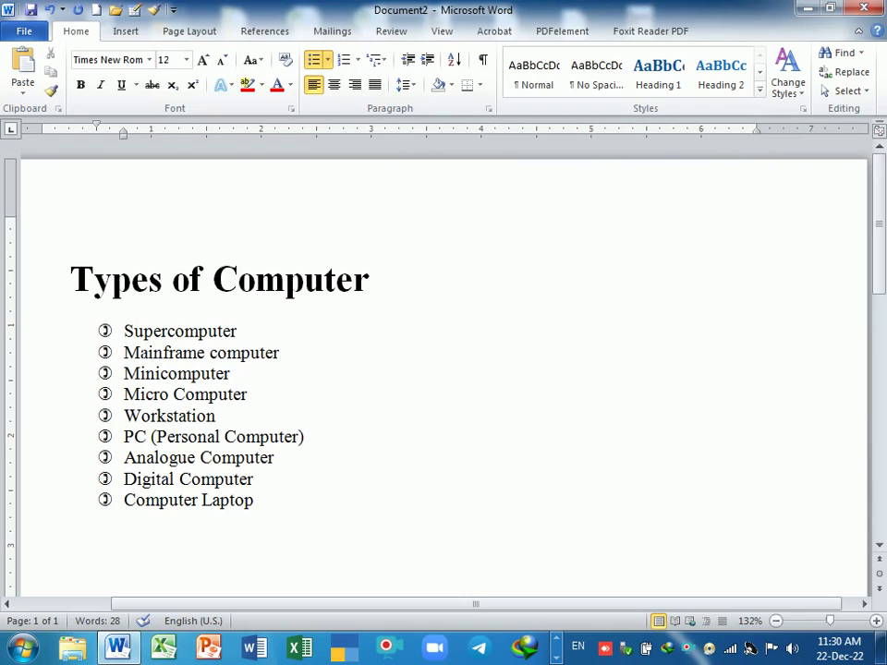
left_click_drag(124, 331, 245, 519)
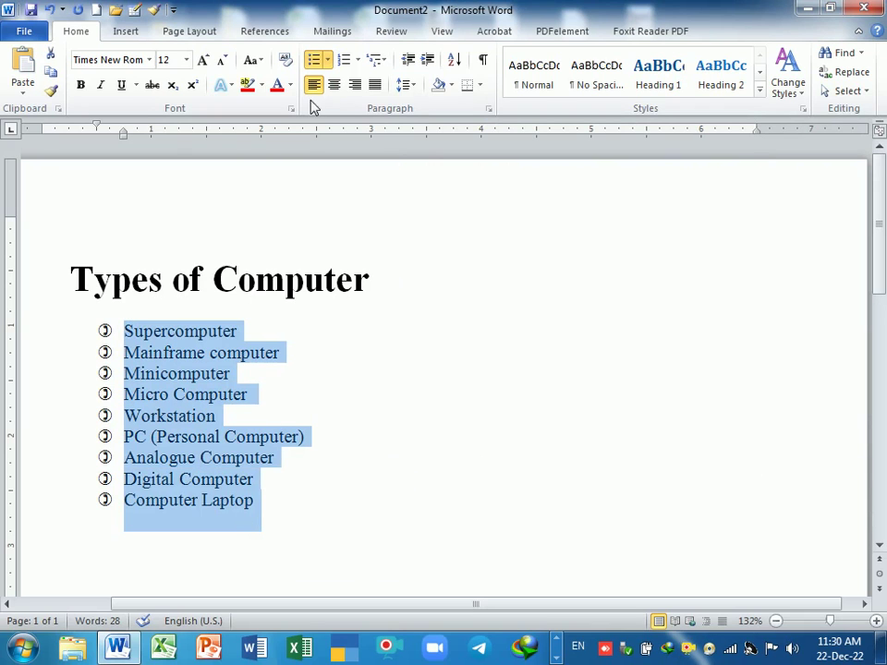
Start a new custom symbol bullet and switch the symbol font to Wingdings 2
left_click(328, 59)
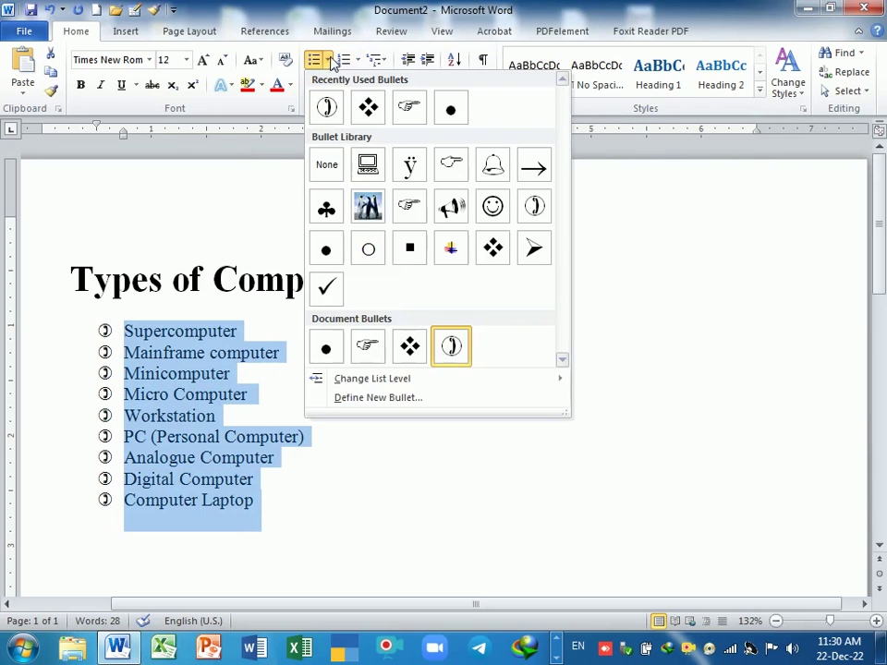
left_click(389, 399)
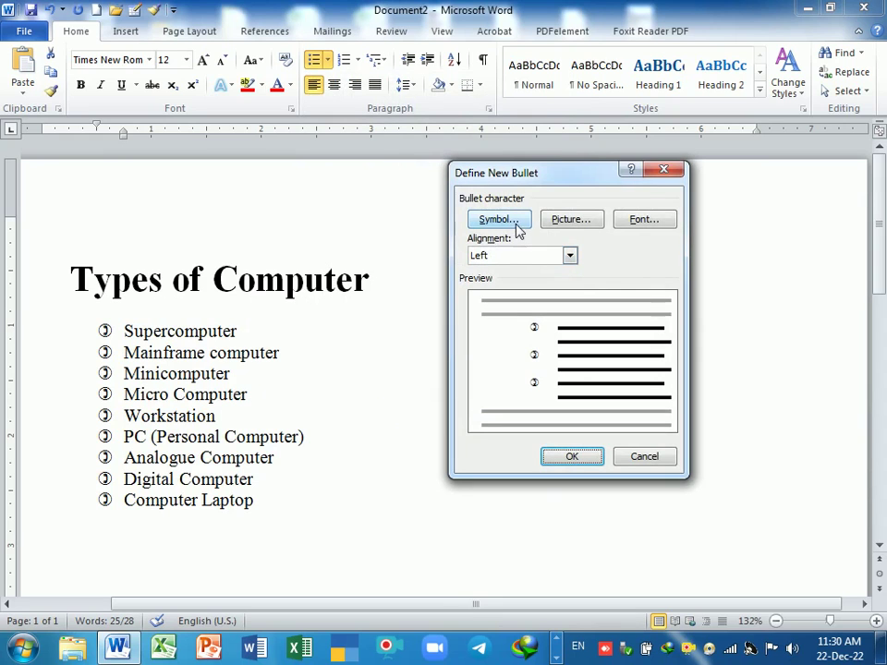
left_click(512, 223)
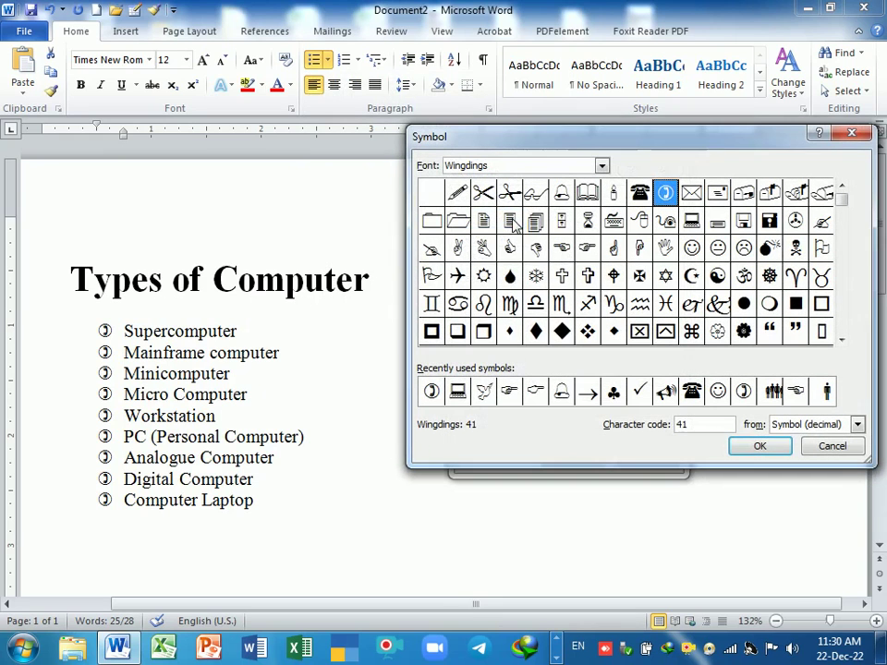
left_click(602, 165)
left_click(600, 247)
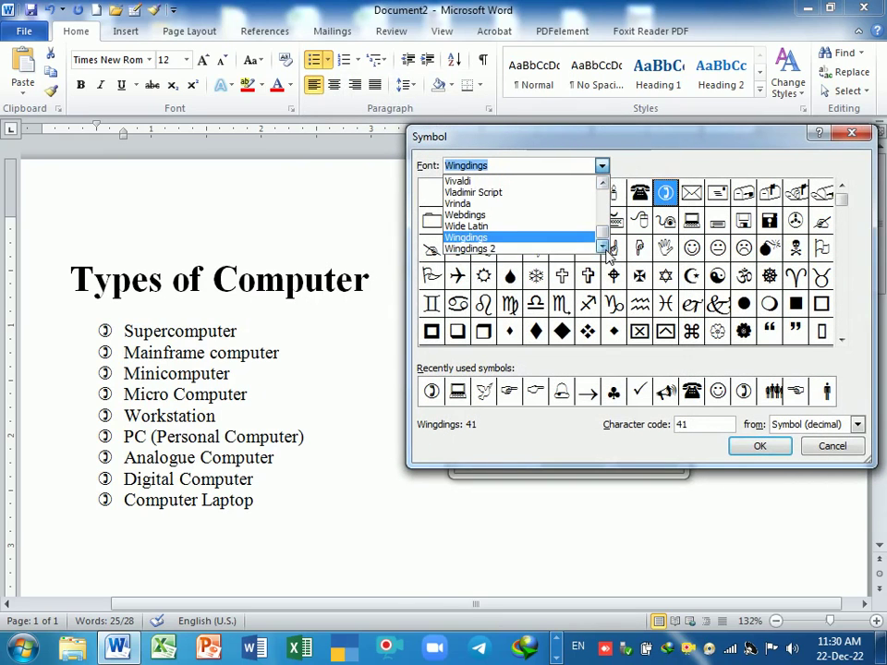
left_click(600, 247)
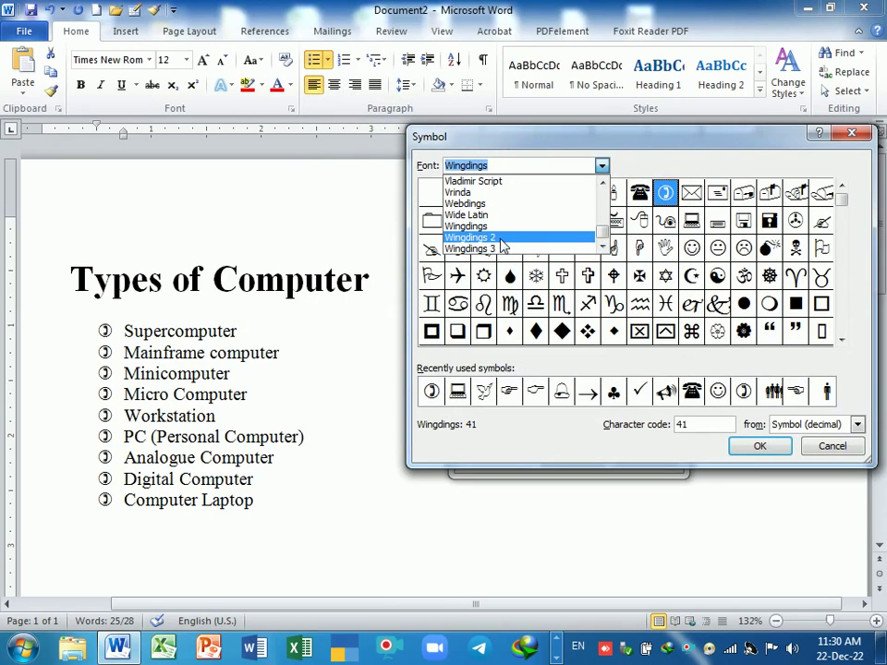
left_click(504, 238)
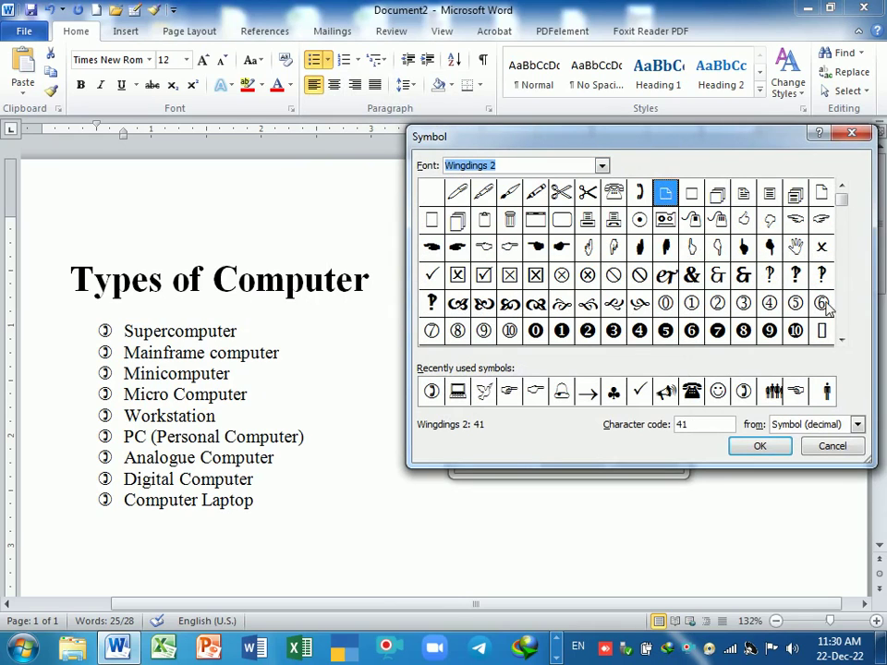
Pick the Wingdings 2 boxed checkmark (code 82) and apply it as the list's bullet
scroll(842, 220, "down", 1)
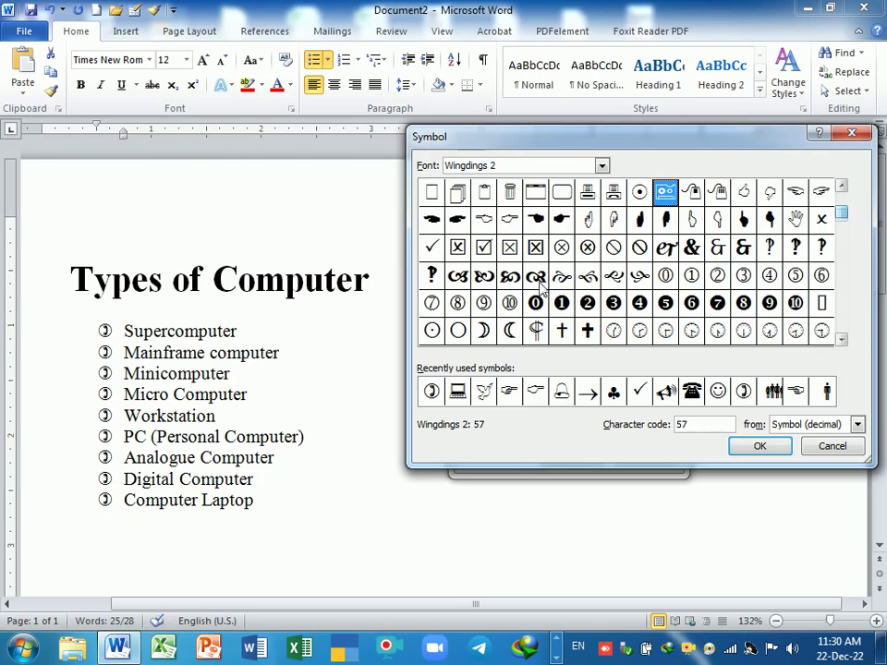
left_click(483, 248)
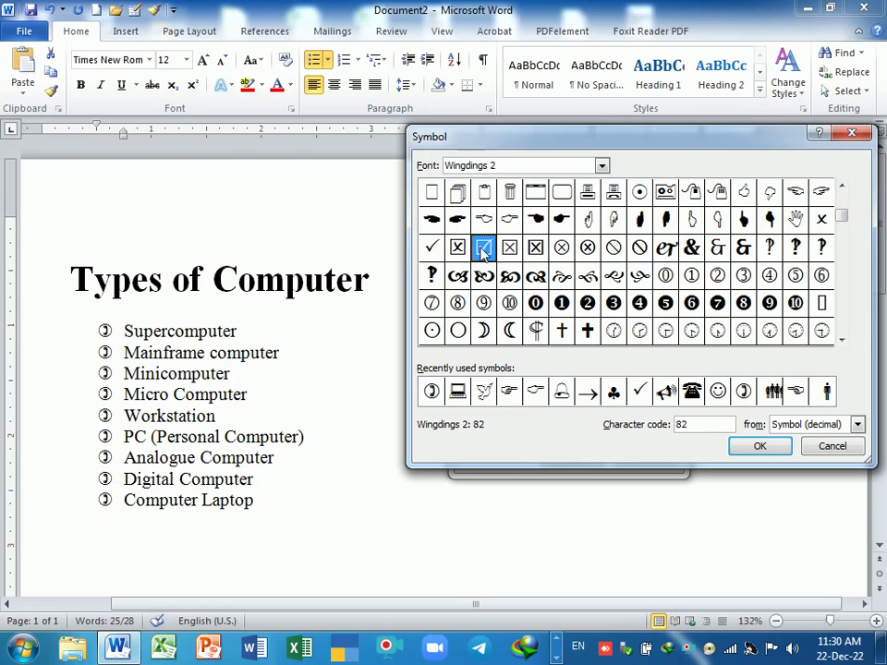
left_click(693, 332)
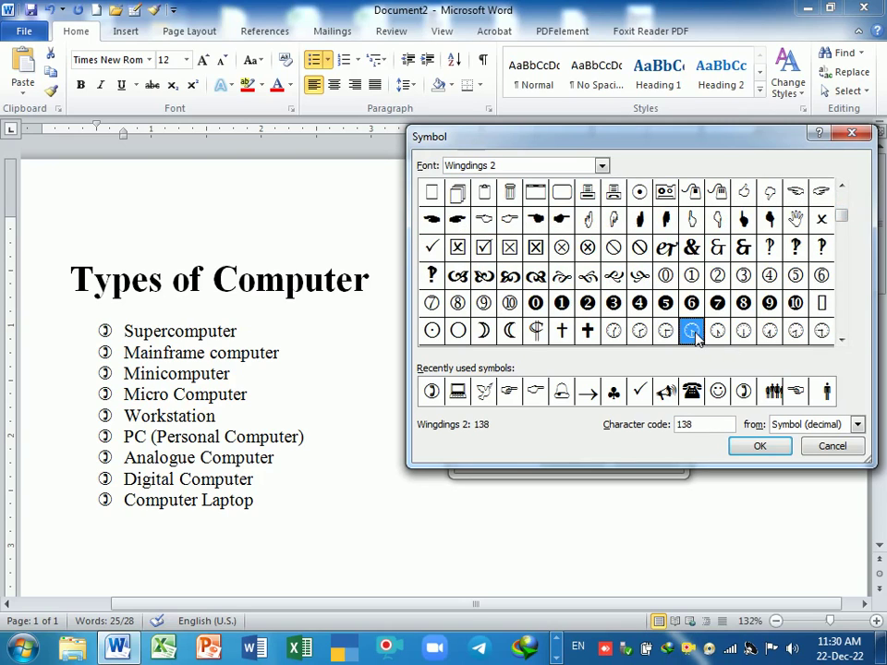
left_click(483, 248)
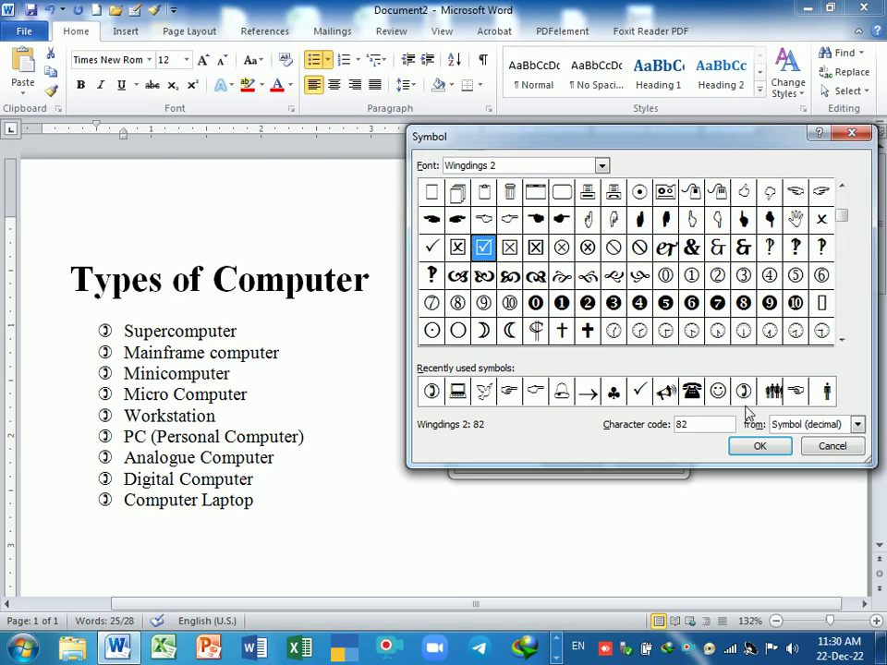
left_click(484, 398)
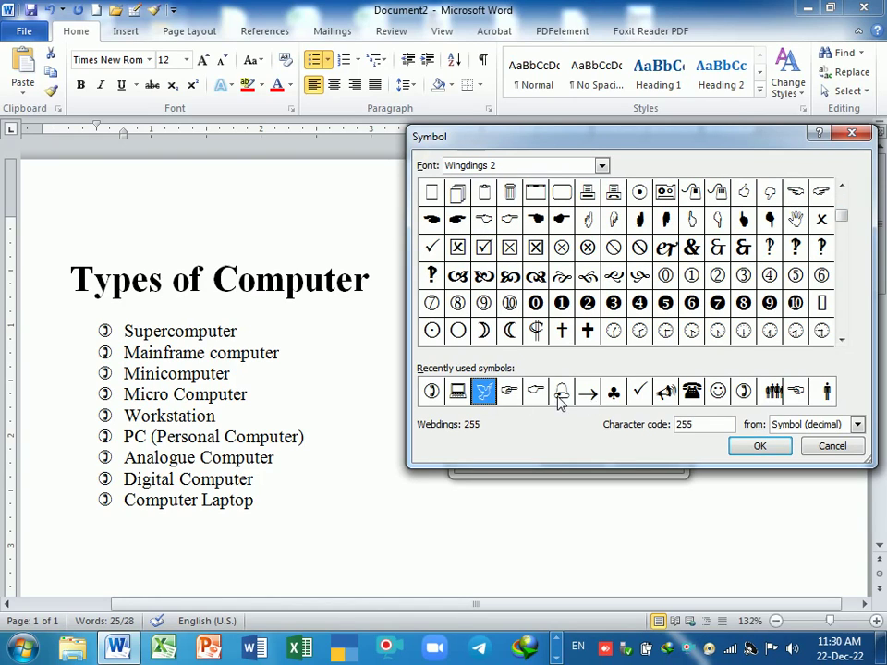
left_click(613, 392)
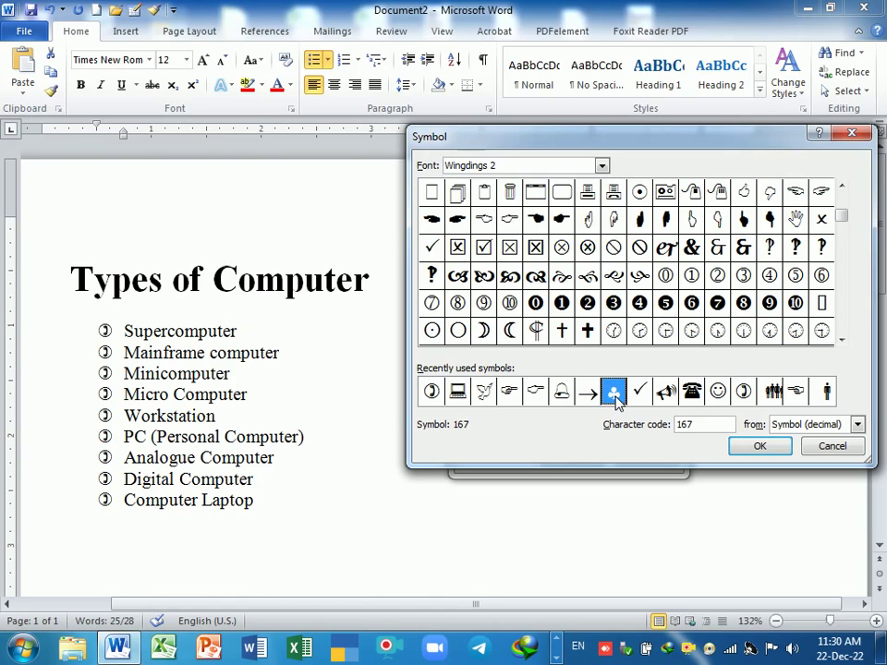
left_click(826, 395)
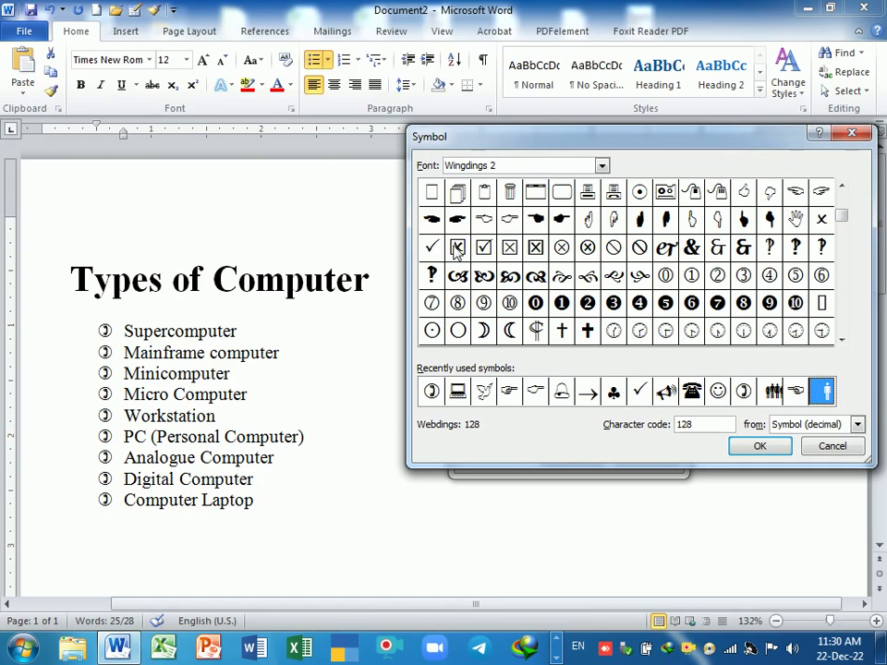
left_click(483, 248)
left_click(753, 448)
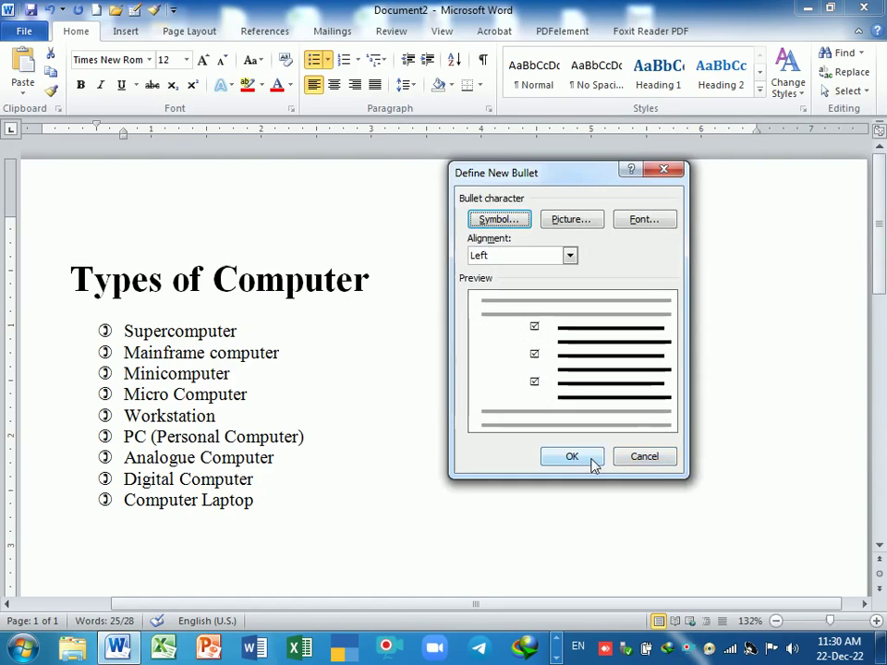
left_click(560, 458)
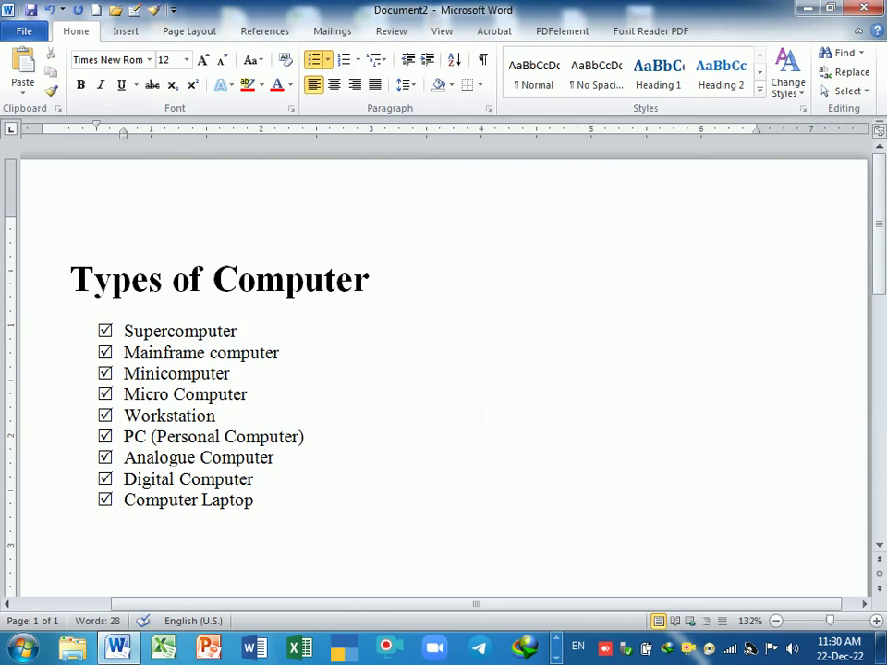
Close the blank gap below PC to rejoin the list, then switch its bullets to arrowheads
key("Return")
key("Return")
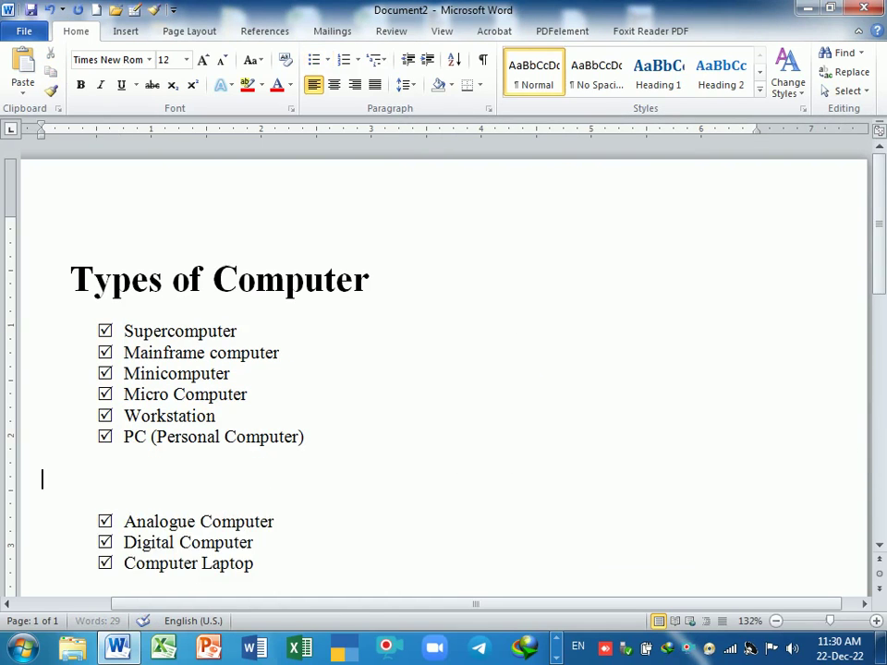
key("Return")
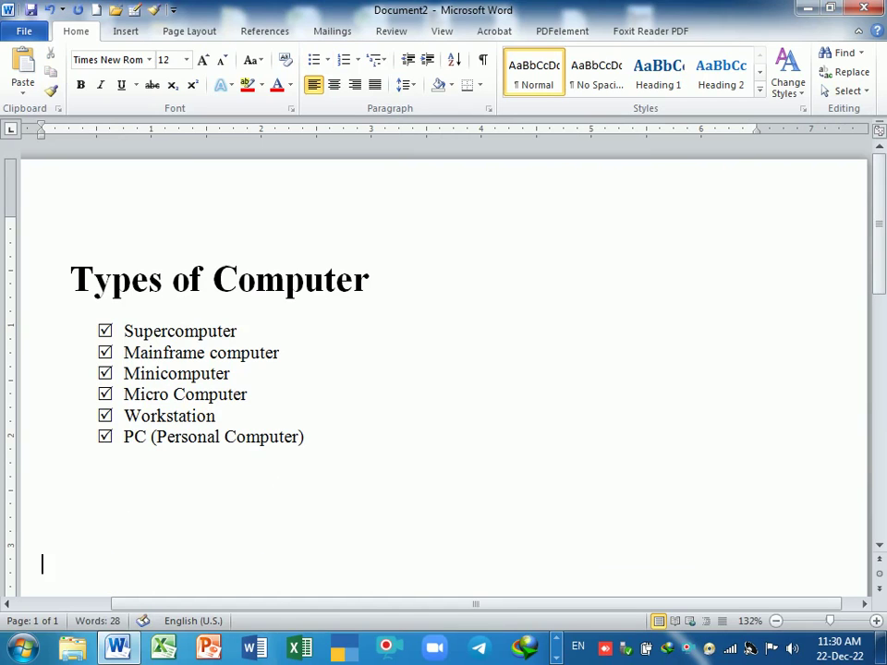
key("ctrl+z")
key("ctrl+z")
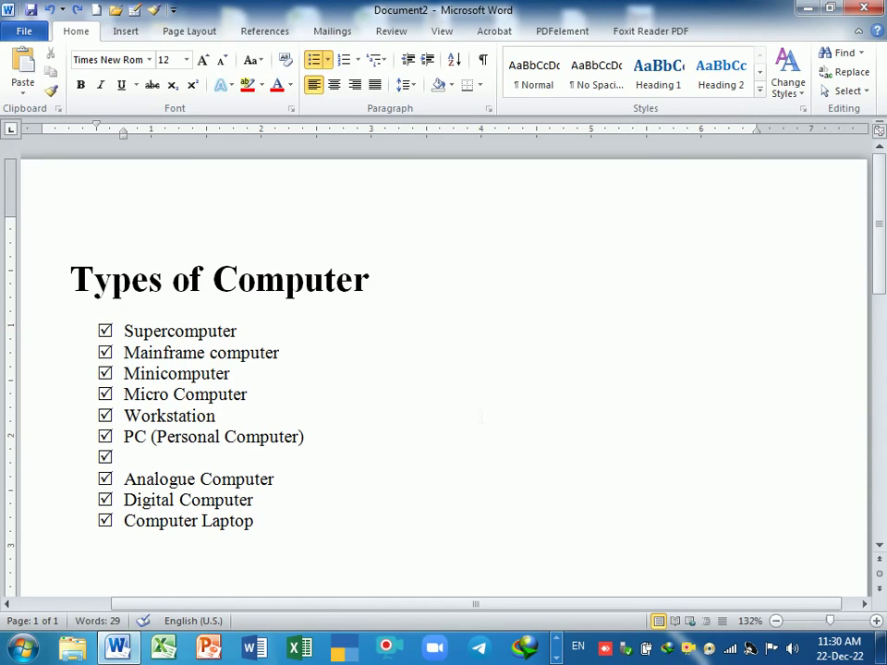
key("Return")
key("Return")
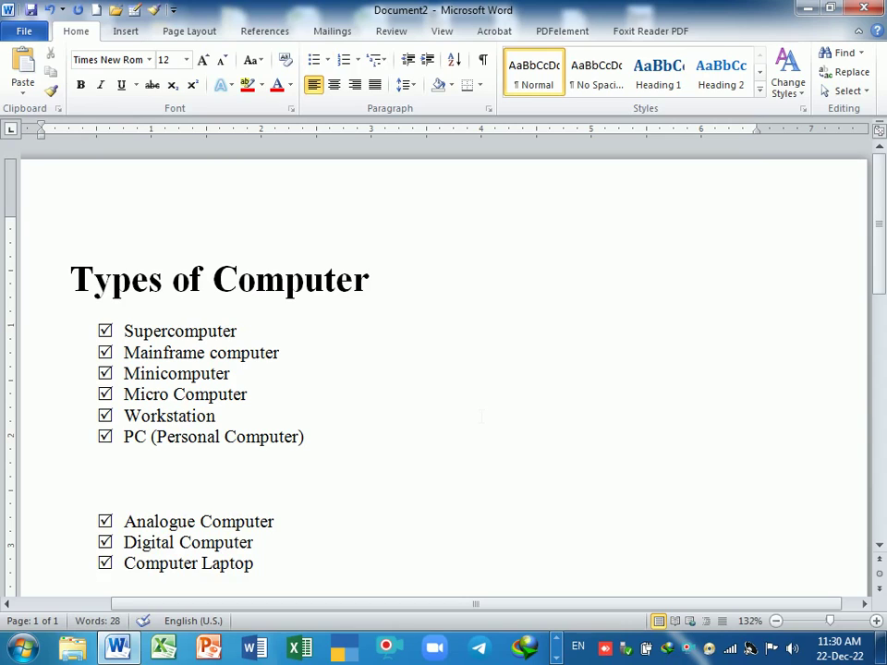
key("ctrl+z")
key("ctrl+z")
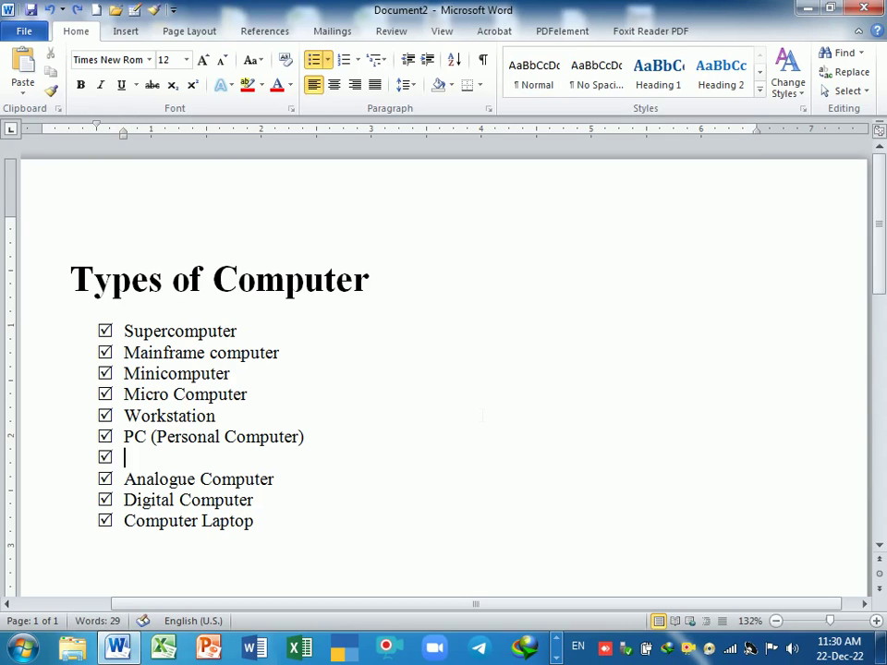
key("ctrl+z")
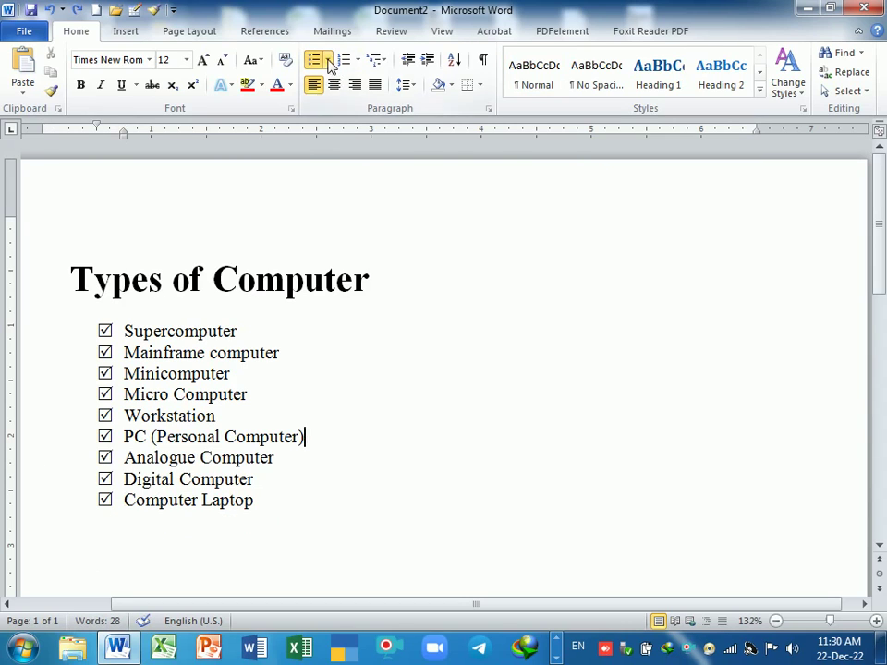
left_click(327, 59)
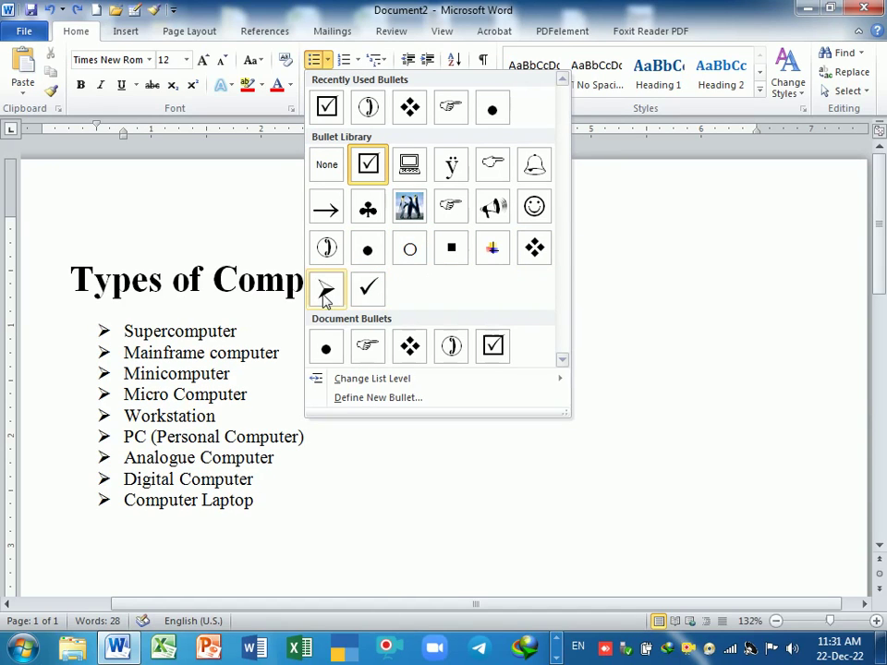
left_click(325, 291)
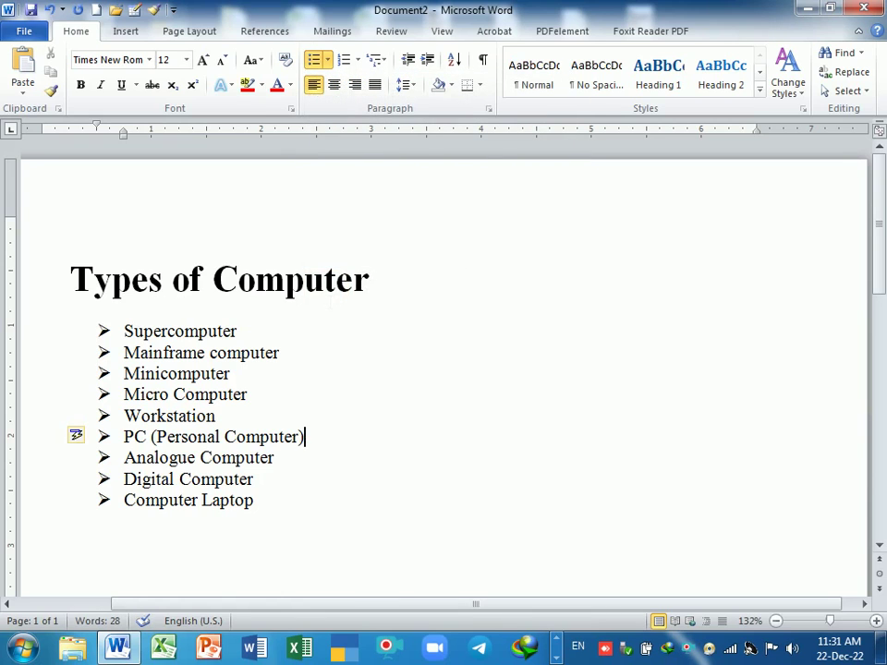
left_click_drag(124, 331, 242, 504)
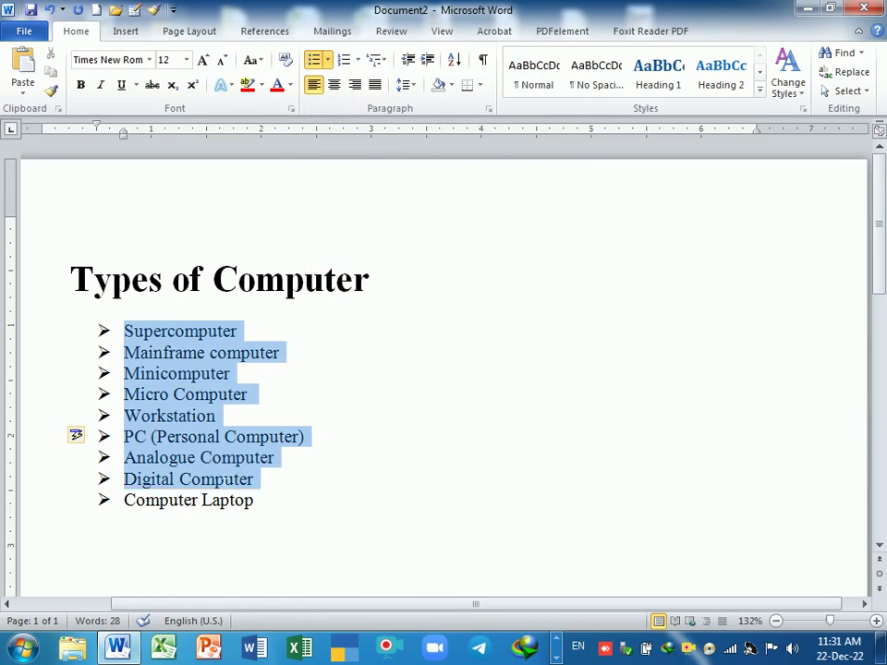
Define a custom picture bullet, choosing the diamond picture, and apply it to the list
left_click(327, 59)
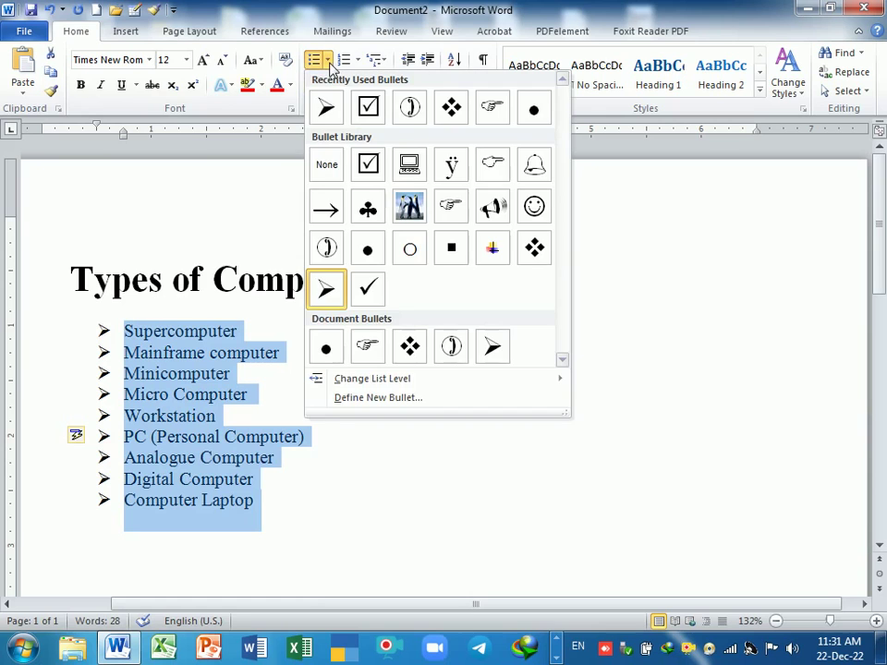
left_click(390, 398)
left_click(561, 218)
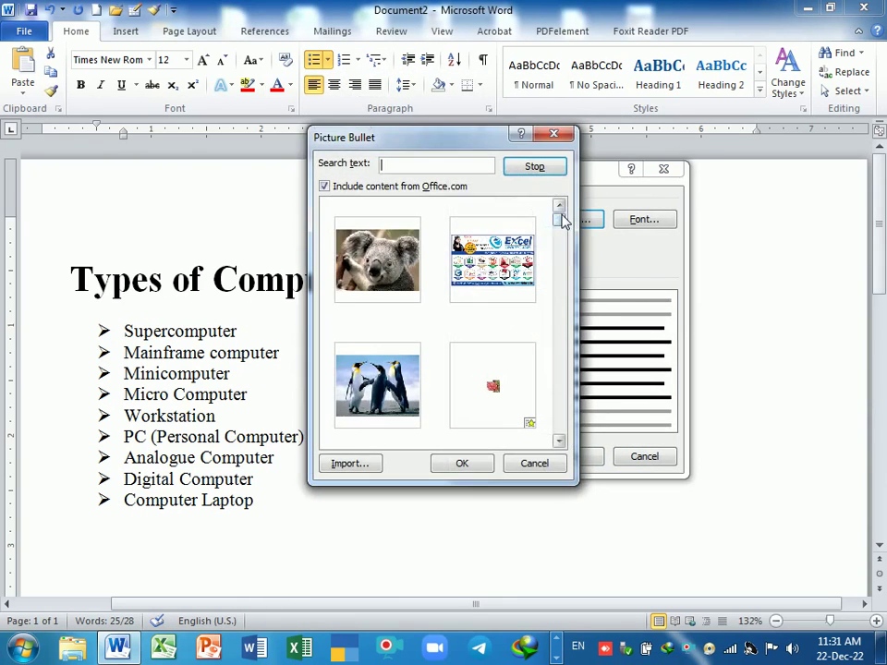
left_click_drag(560, 230, 559, 330)
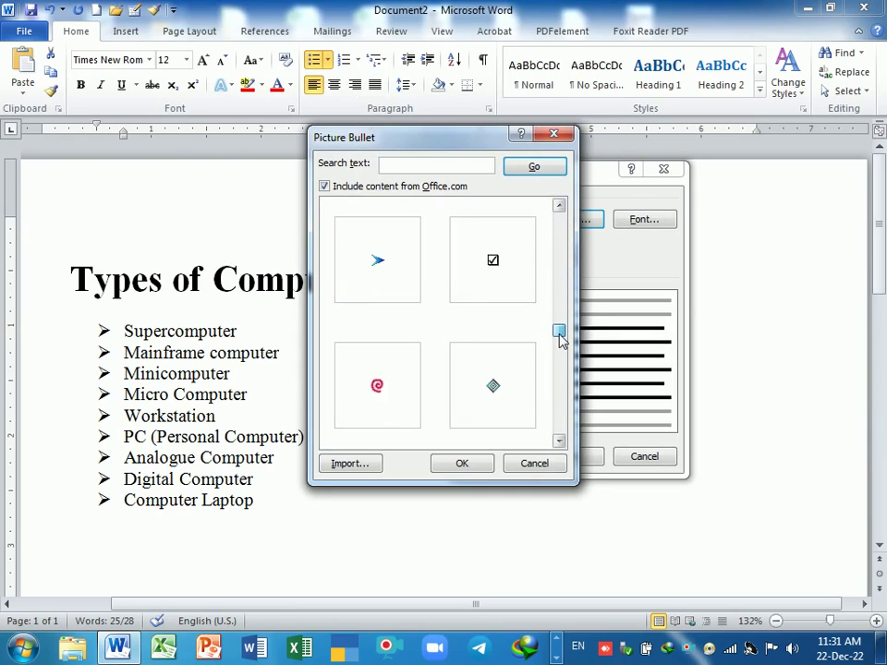
left_click(378, 260)
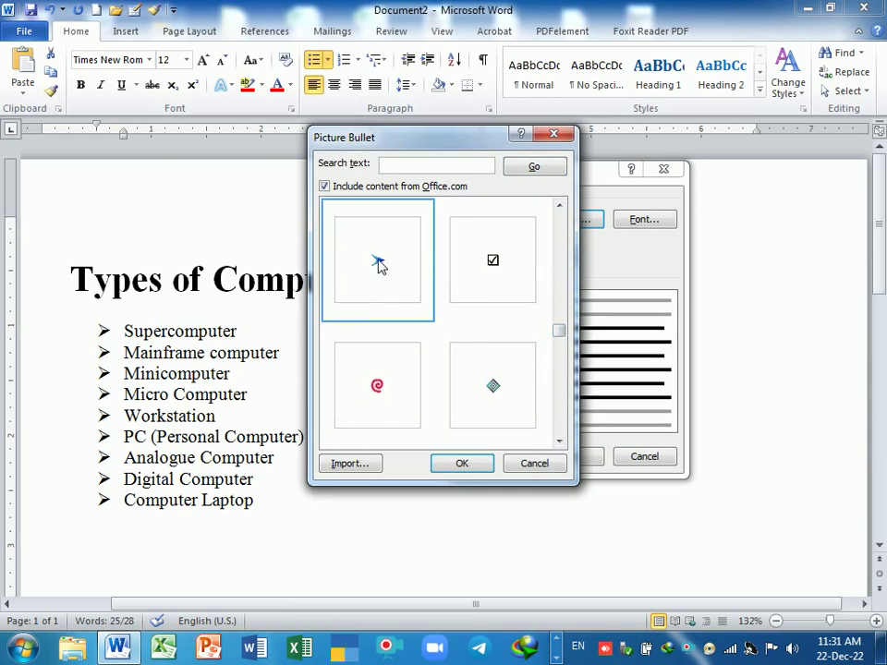
left_click(493, 386)
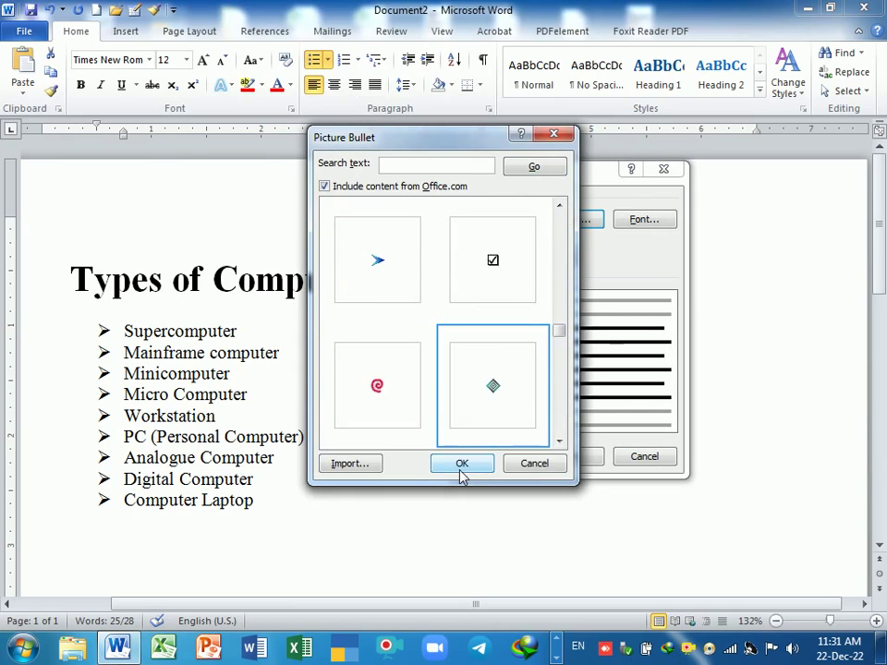
left_click(462, 464)
left_click(570, 458)
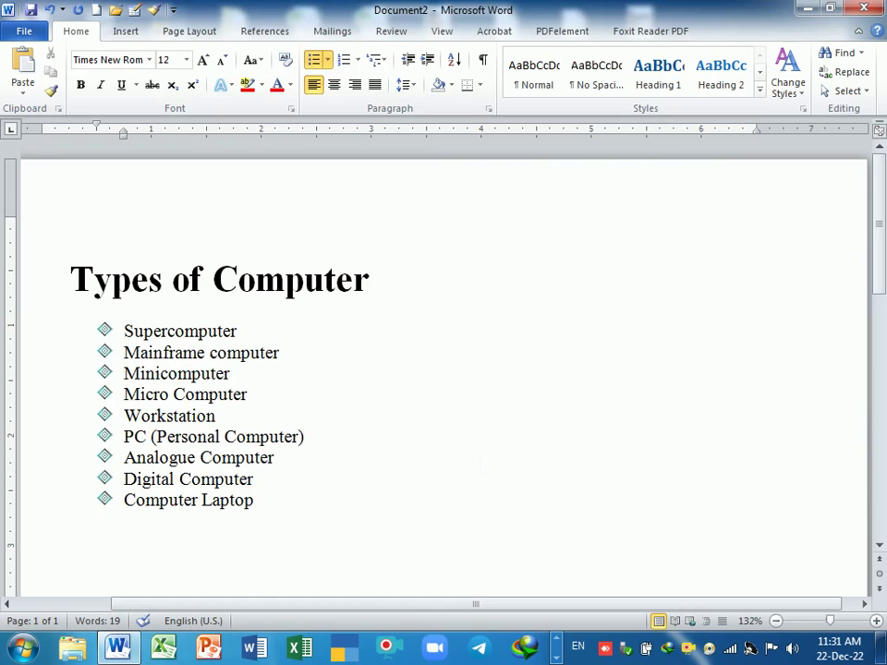
left_click(327, 60)
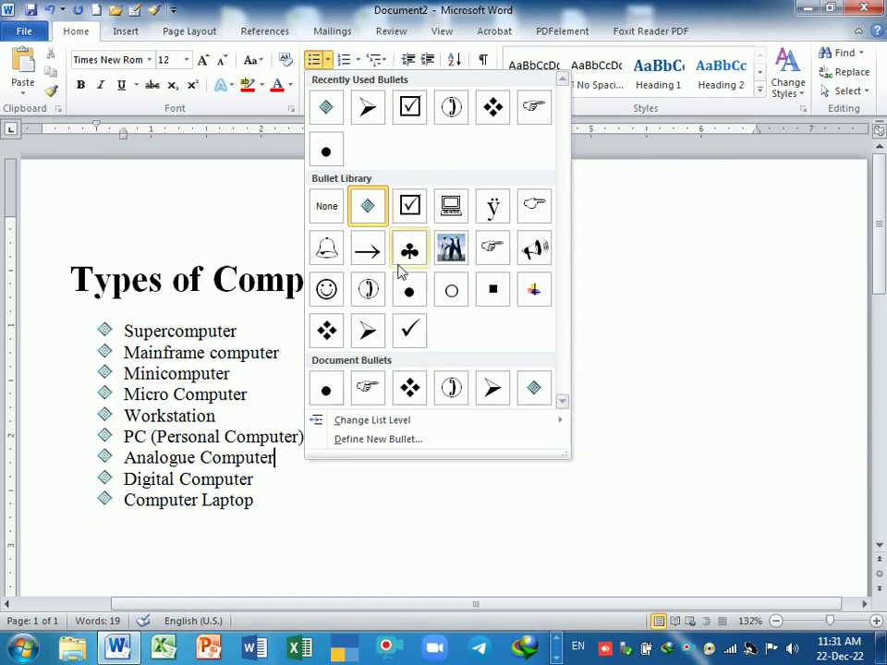
Start a new custom picture bullet and browse the Desktop to import an image
left_click(396, 439)
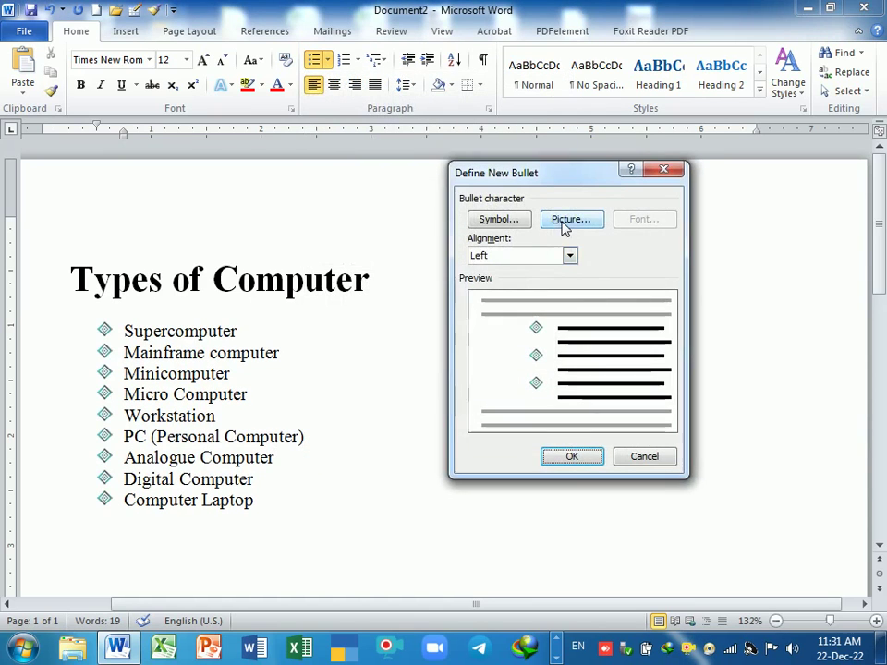
left_click(572, 219)
left_click_drag(559, 221, 559, 302)
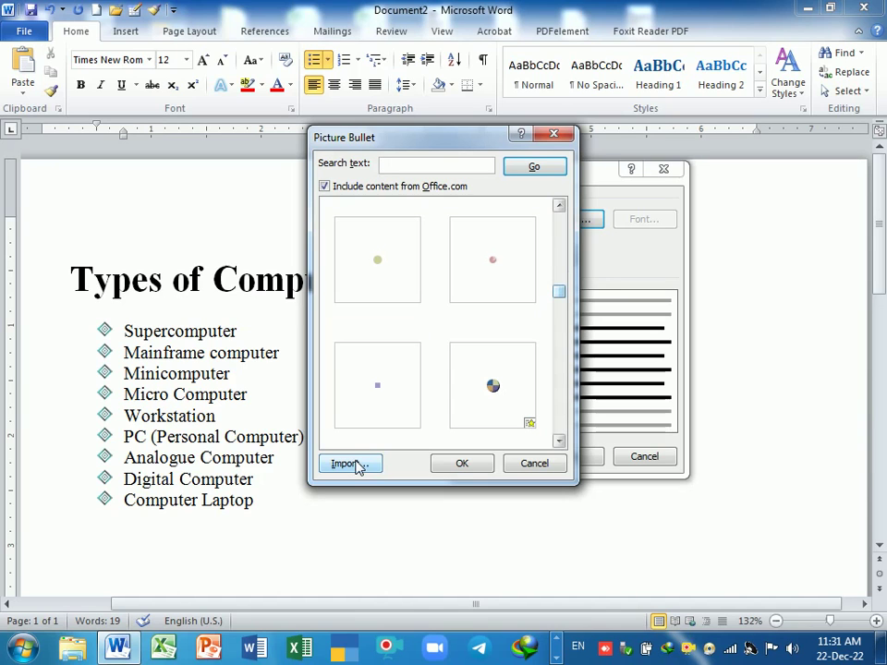
left_click(356, 466)
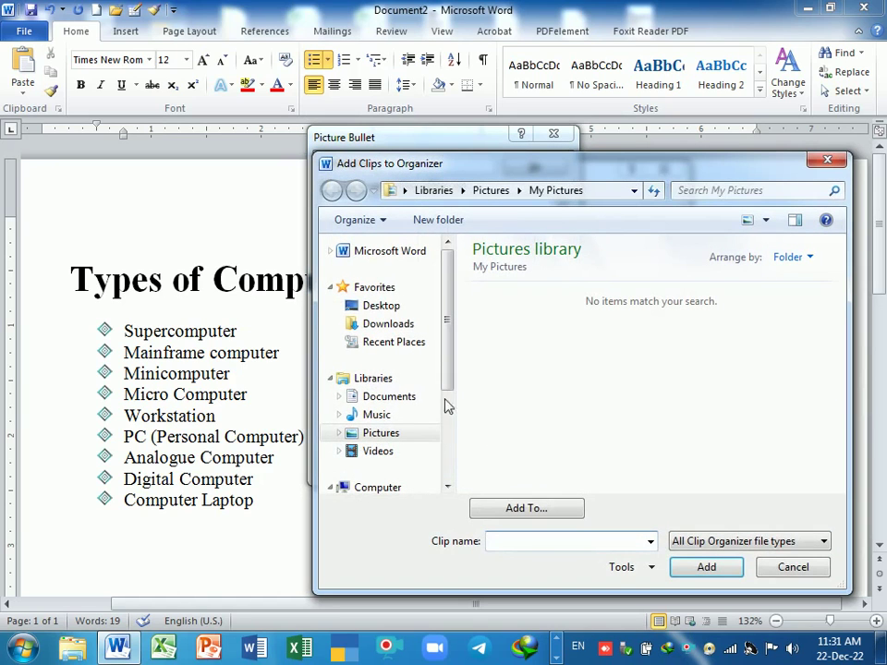
left_click(384, 306)
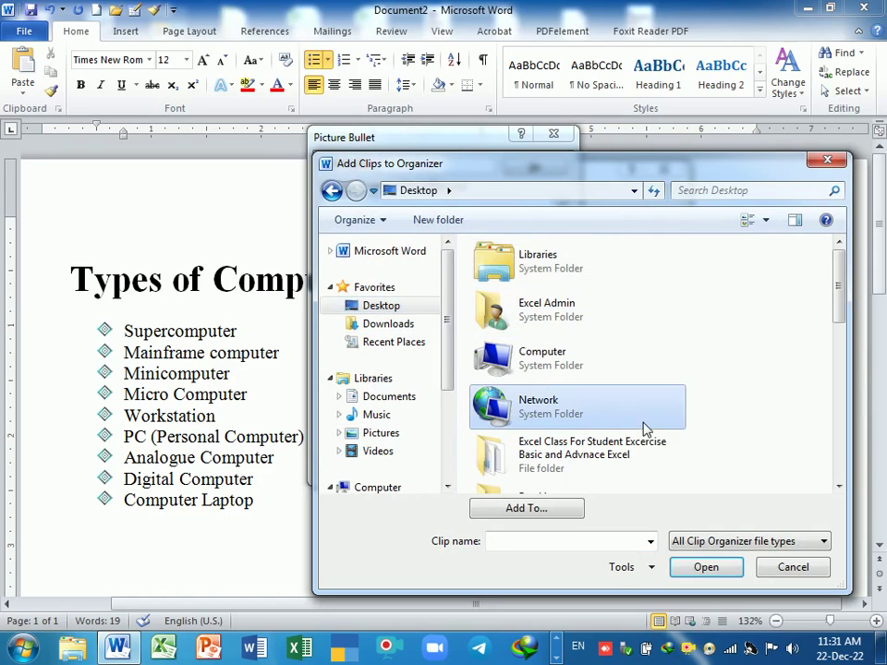
scroll(628, 427, "down", 5)
Import the Advance Excel Training image from the Tally folder and apply it as the bullet
double_click(496, 254)
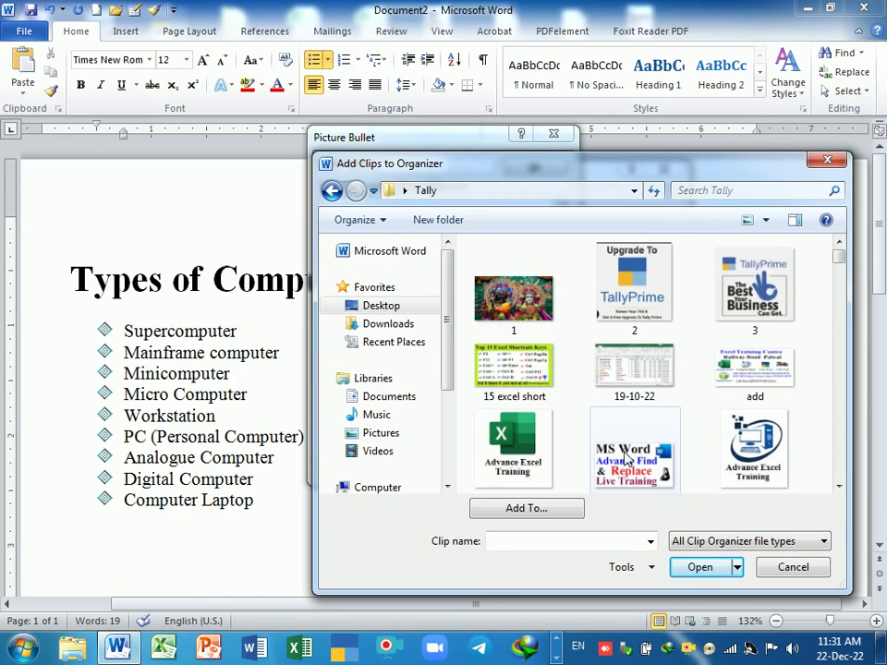
left_click(515, 446)
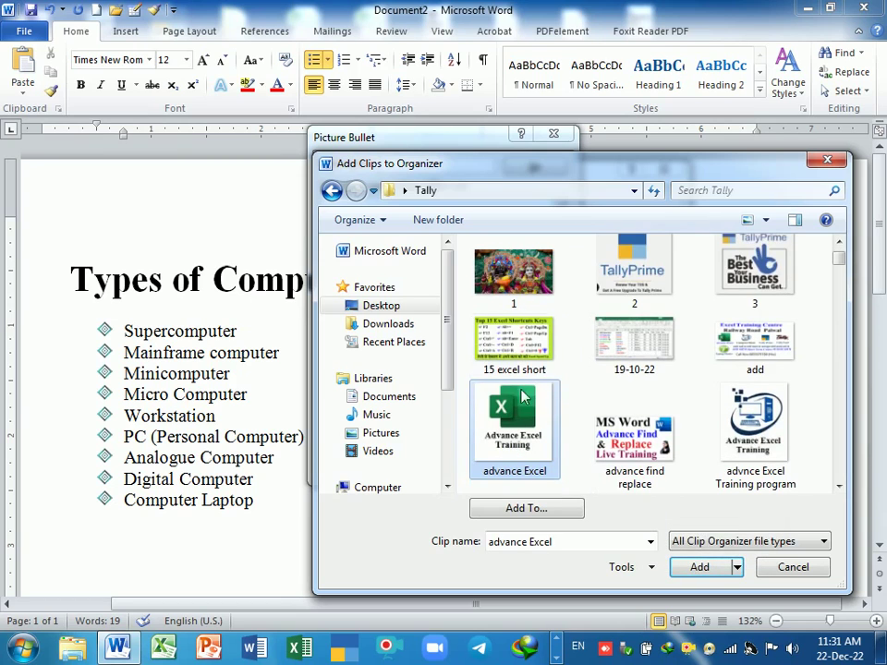
left_click(716, 567)
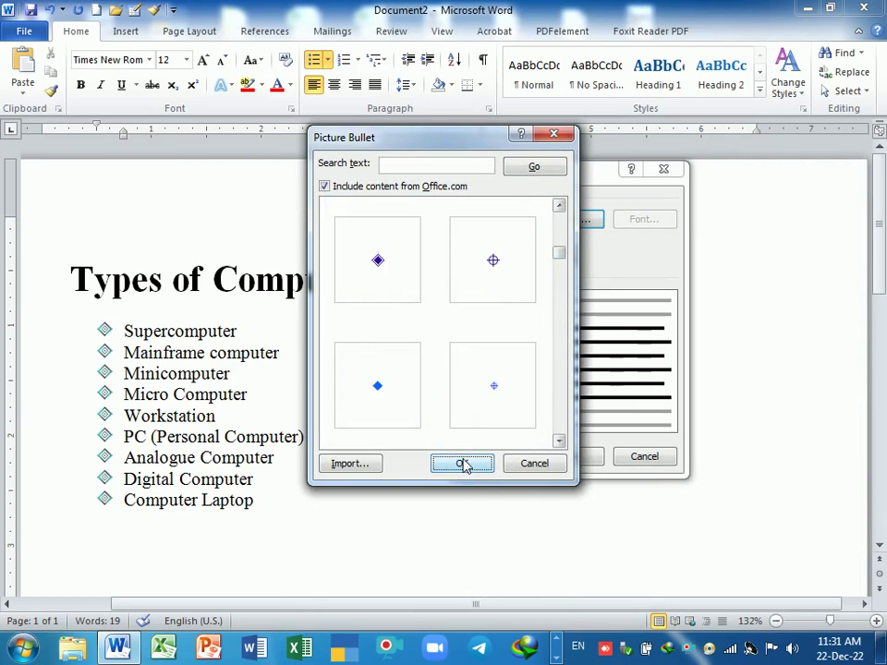
left_click(461, 463)
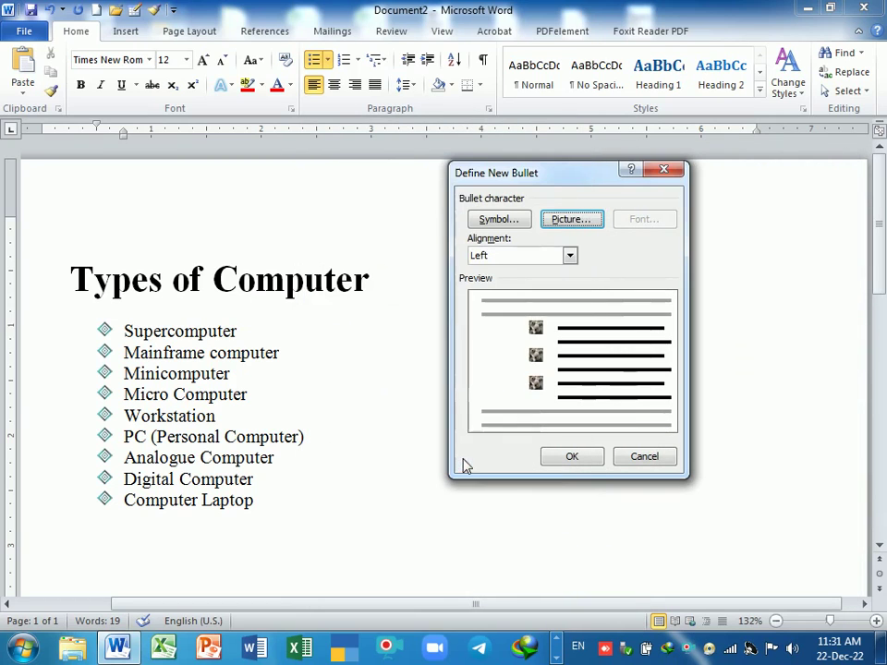
left_click(570, 220)
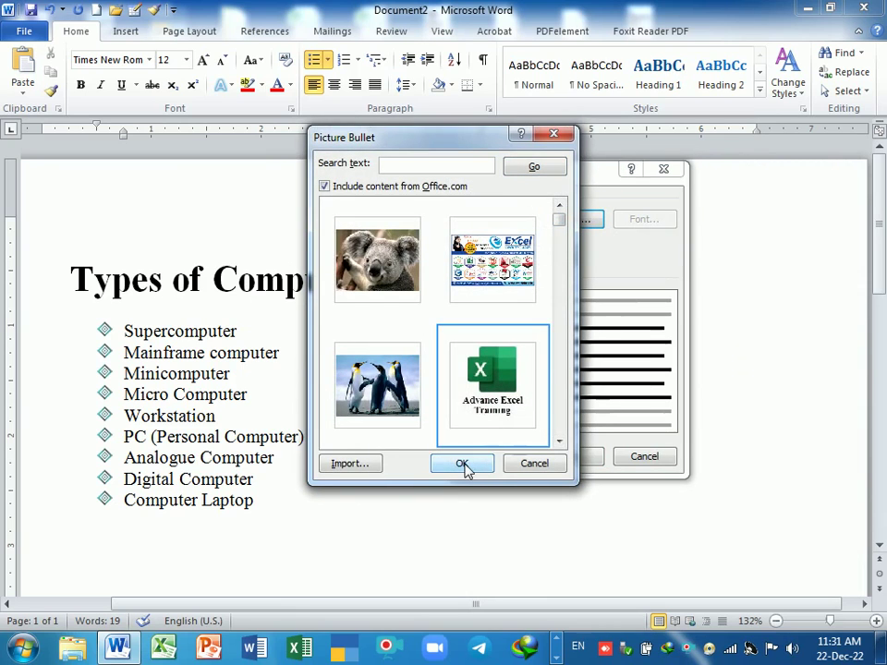
left_click(461, 463)
left_click(572, 459)
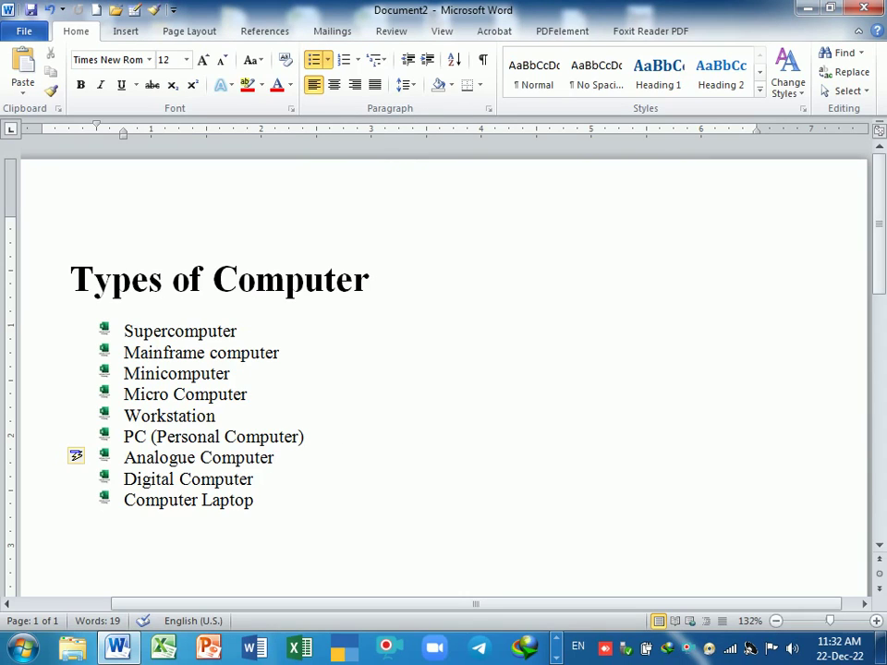
Restore arrowhead bullets on all nine computer types, replacing the Excel-logo picture bullets
left_click_drag(124, 331, 239, 523)
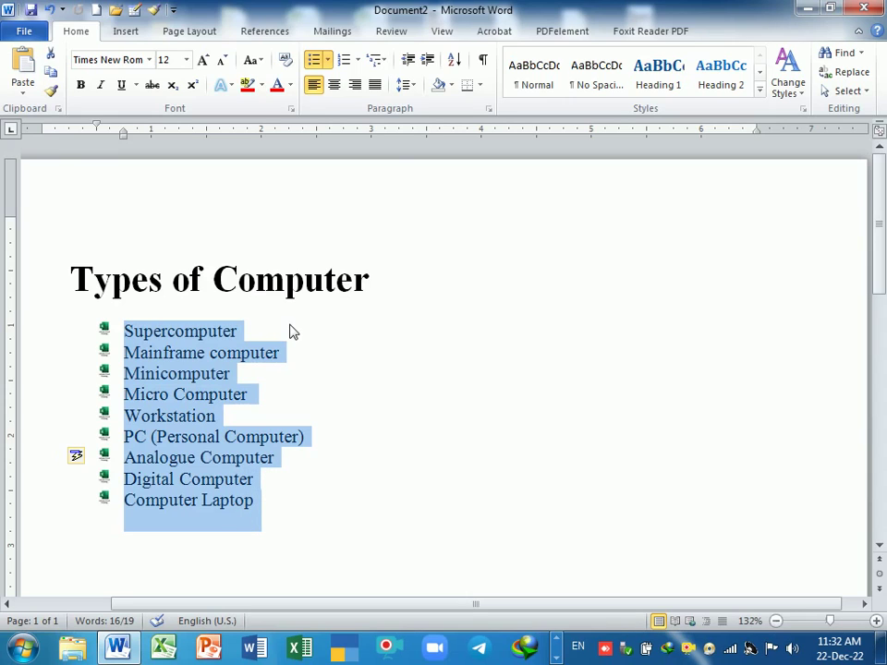
left_click(315, 519)
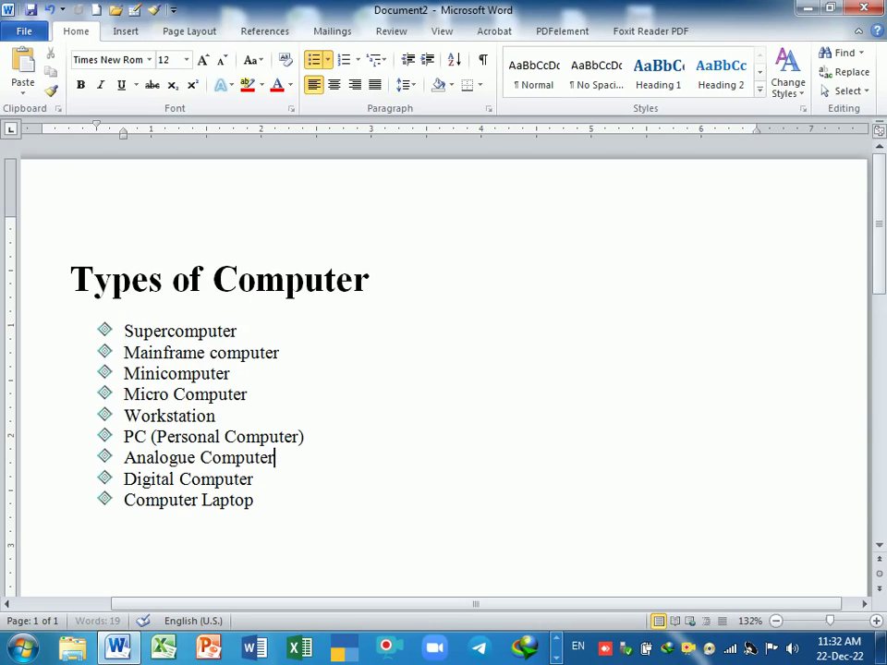
left_click_drag(261, 522, 114, 332)
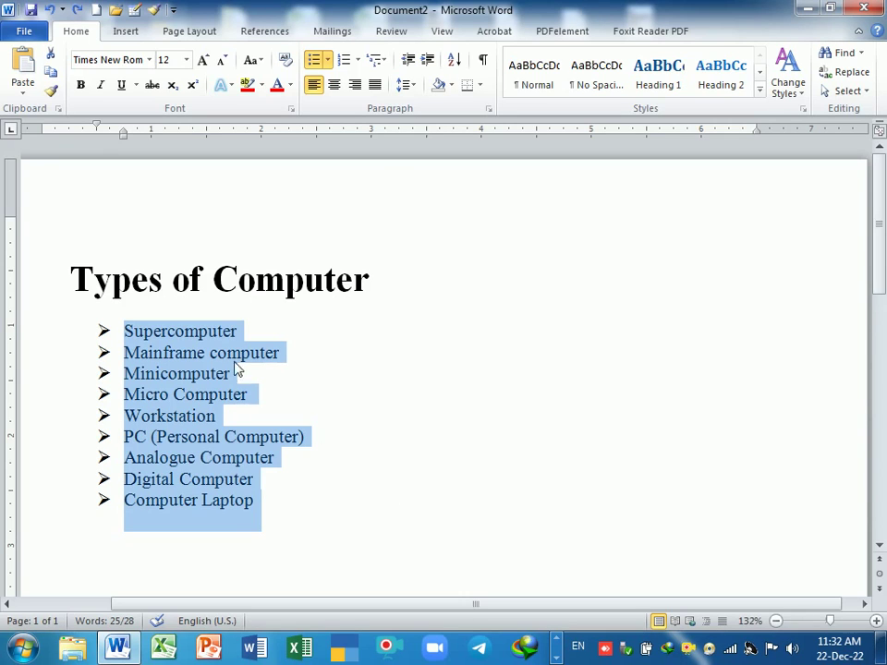
left_click(174, 279)
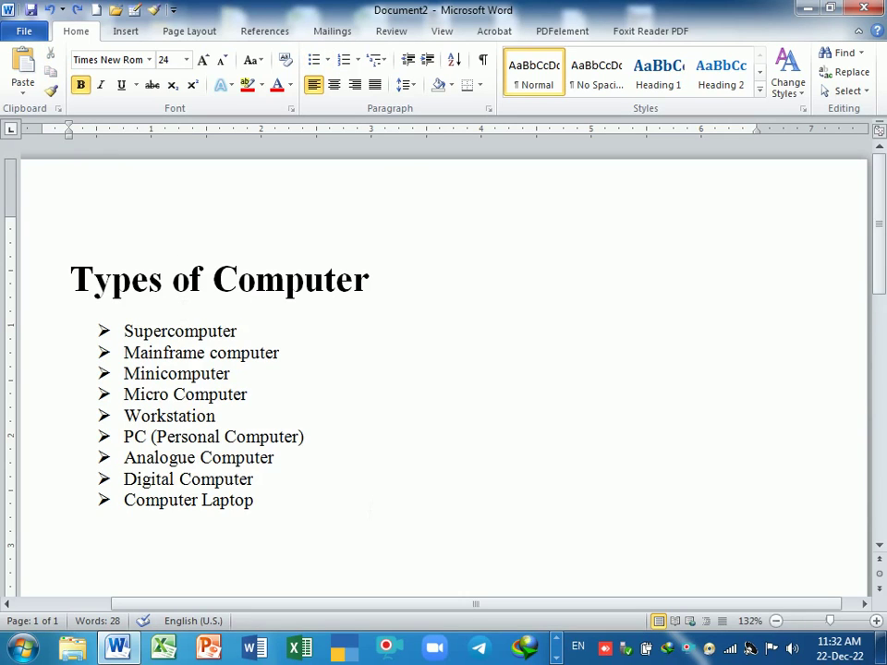
Type the heading 'Types of input Device' below the computer list
scroll(443, 370, "down", 2)
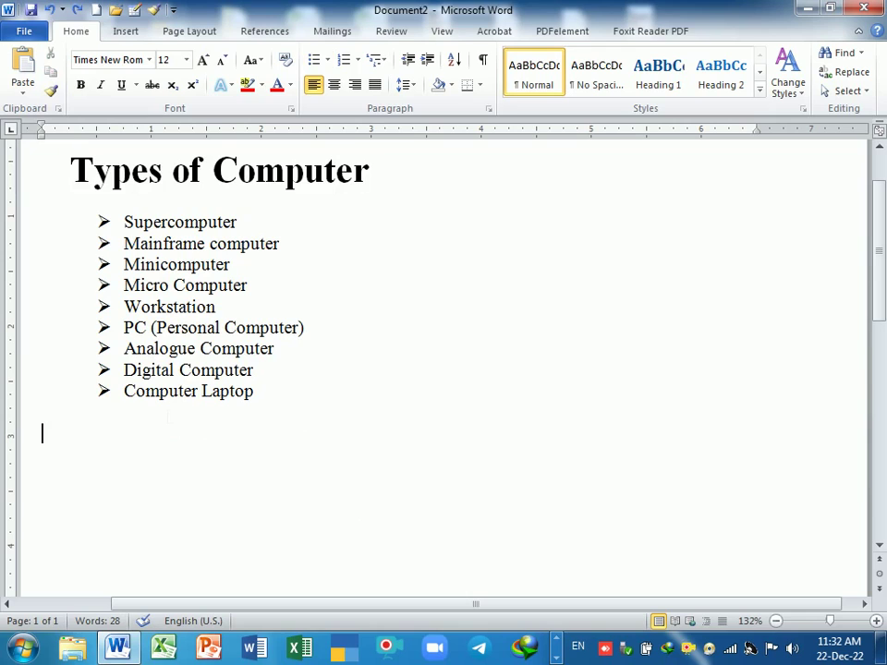
type("Inp")
key("BackSpace")
key("BackSpace")
key("BackSpace")
type("Types of i")
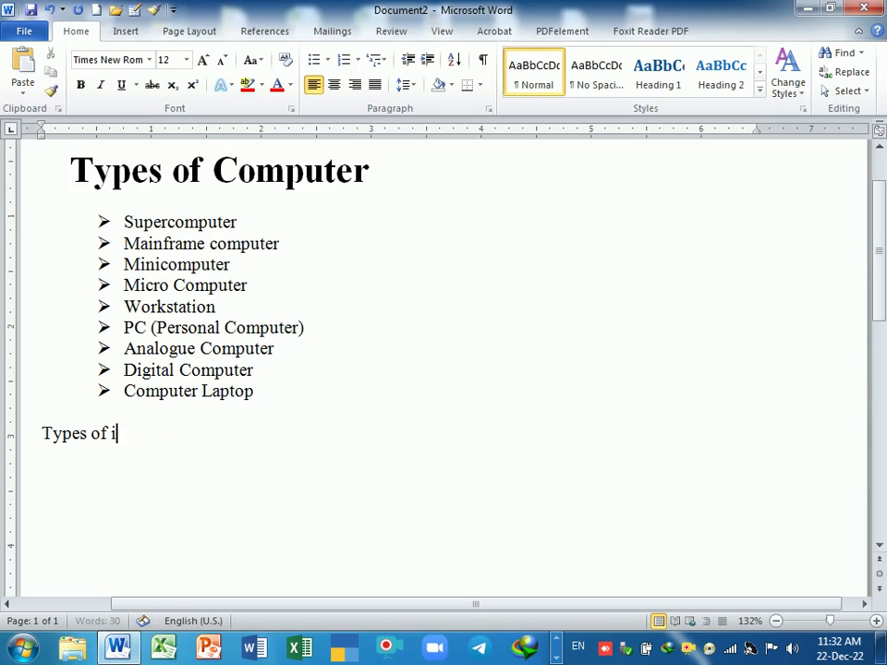
type("nput Device ?")
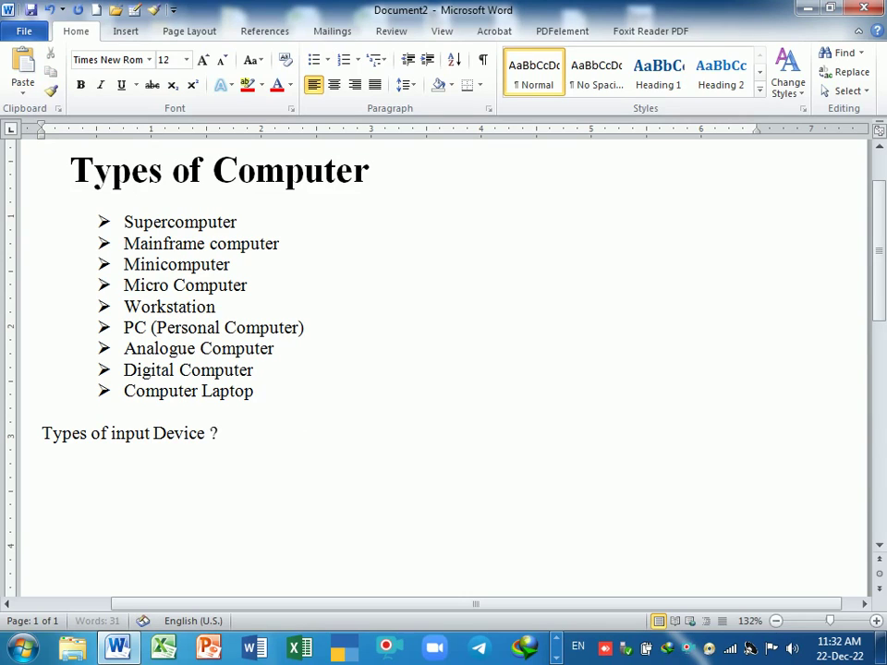
key("BackSpace")
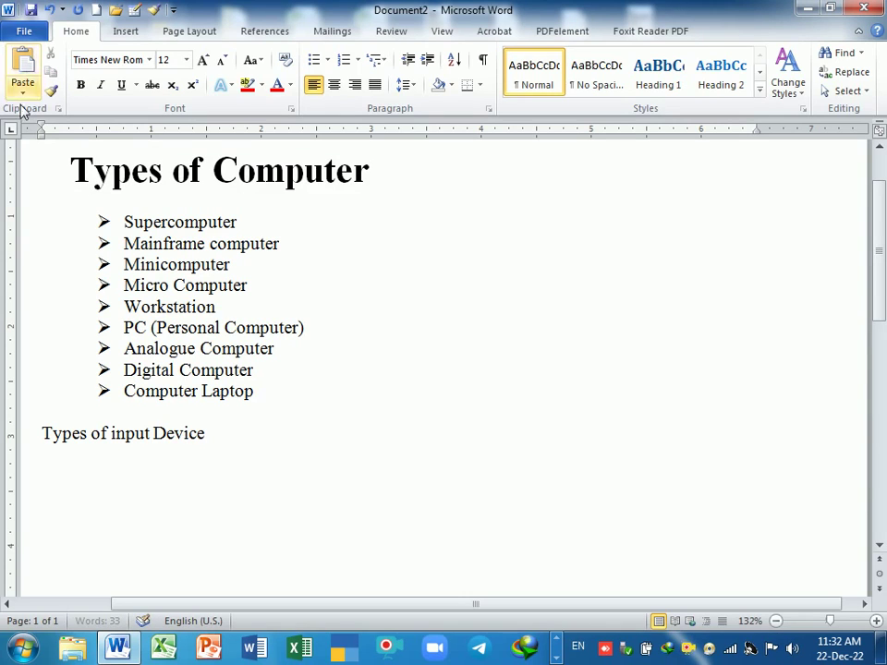
Make the 'Types of input Device' heading bold, underlined and 22 pt
left_click_drag(209, 444, 82, 439)
key("shift+Up")
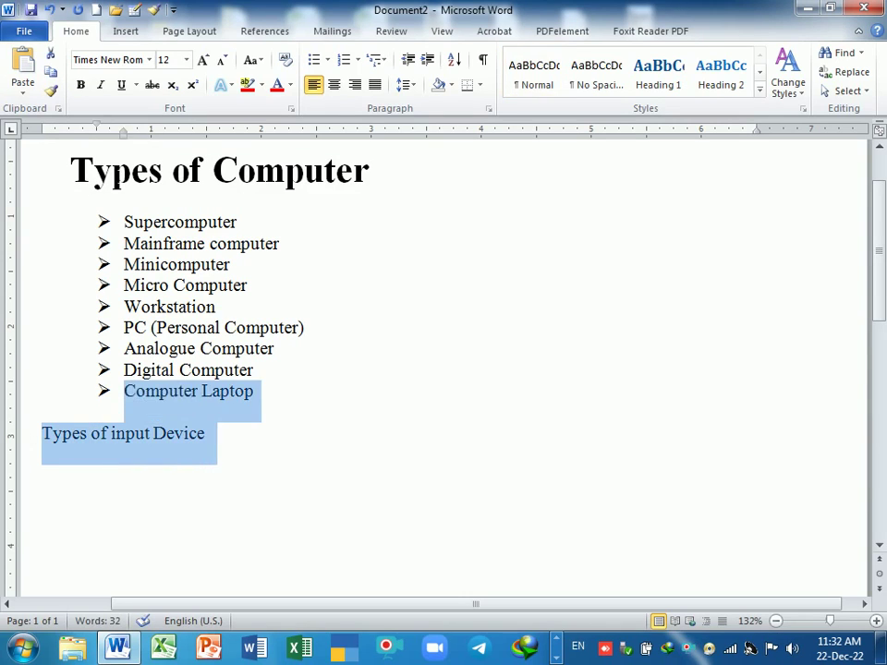
left_click(81, 84)
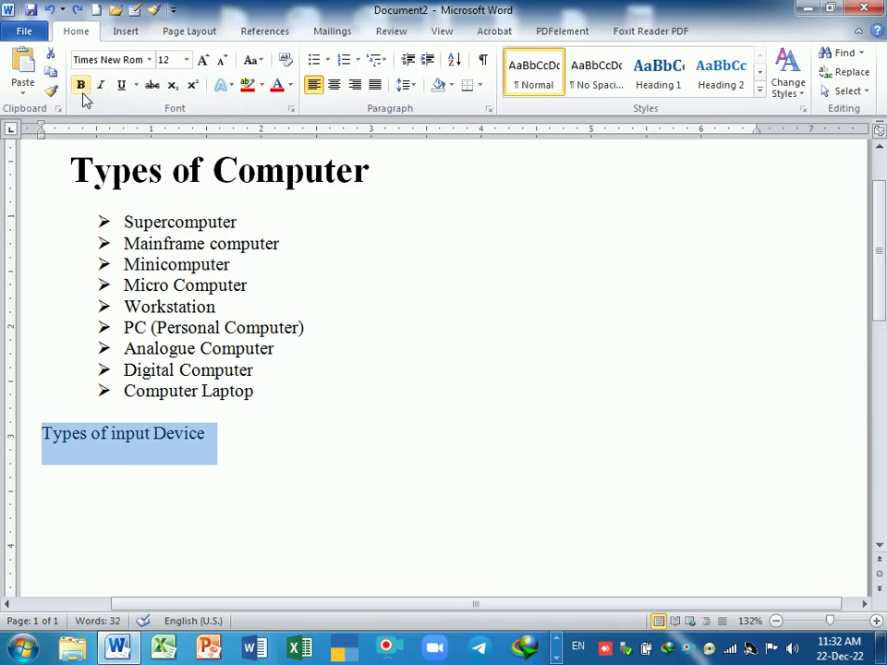
left_click(81, 84)
left_click(121, 84)
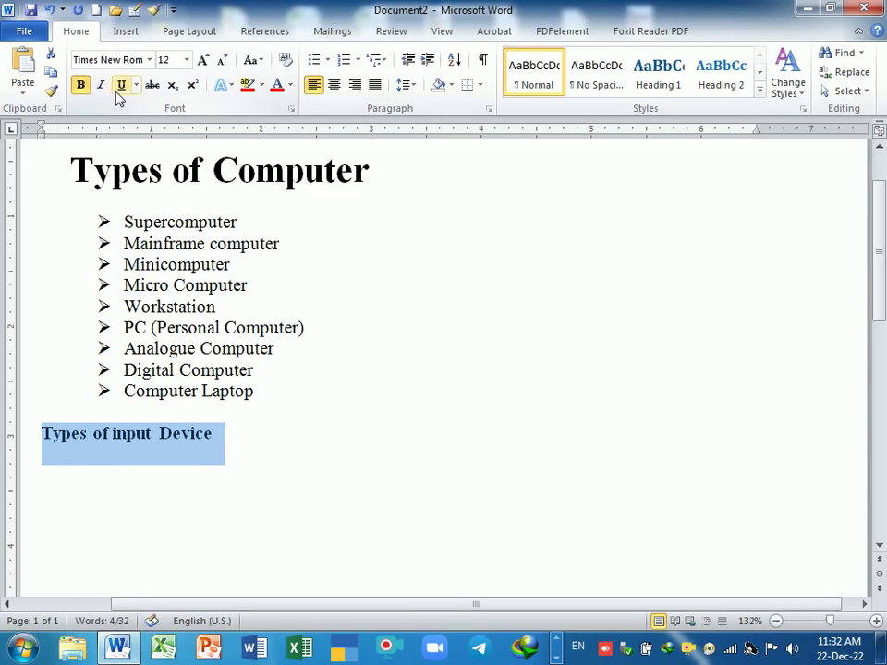
left_click(203, 60)
left_click(203, 59)
left_click(203, 59)
left_click(203, 59)
left_click(203, 59)
left_click(106, 511)
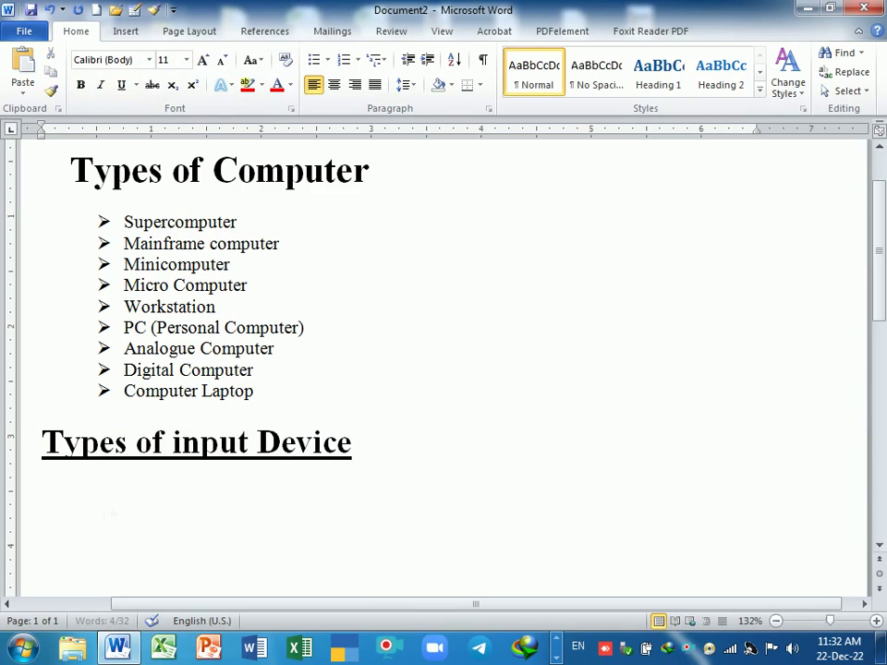
Type Keyboard, Mouse, Joystick and Scanner on separate lines under the heading
type("jfjsjfk")
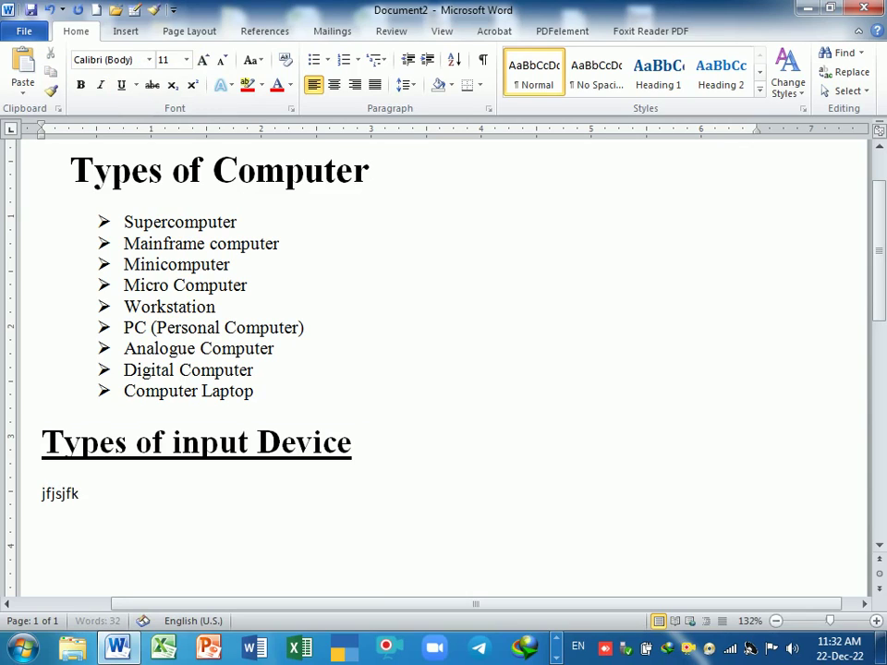
key("BackSpace")
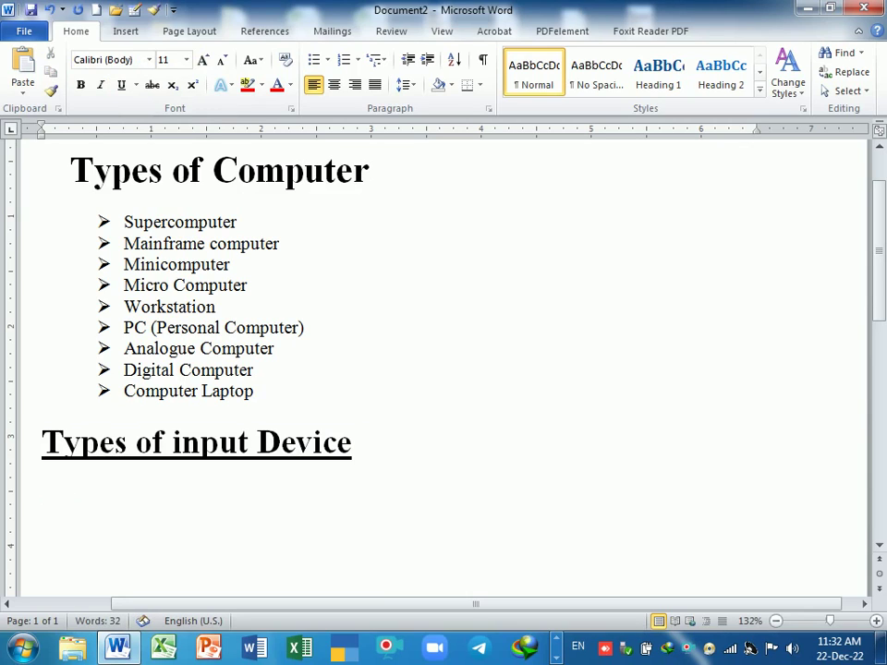
type("Keyboar")
key("Return")
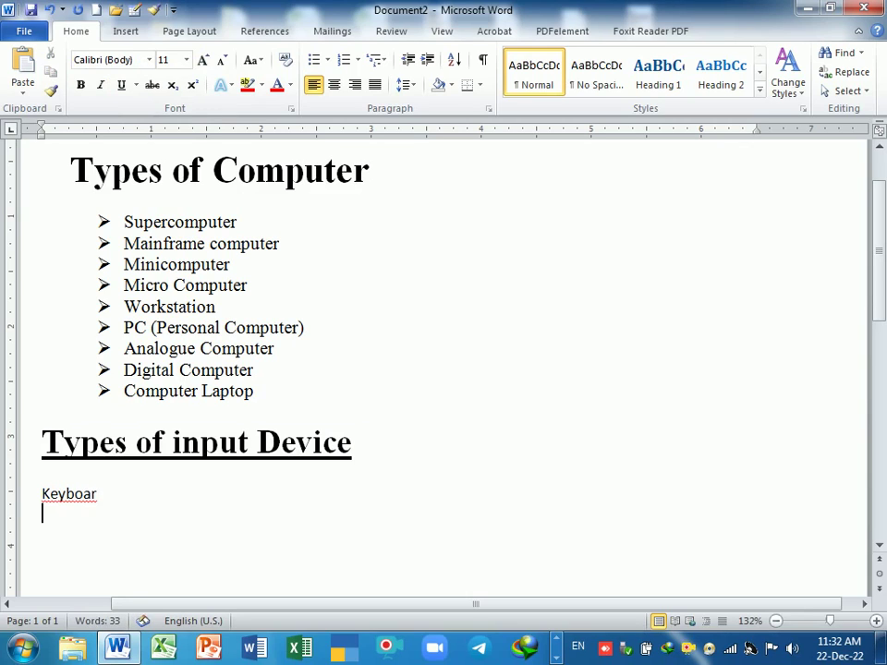
key("BackSpace")
key("BackSpace")
key("BackSpace")
type("a")
type("rd M")
type("ouse")
key("Return")
type("j")
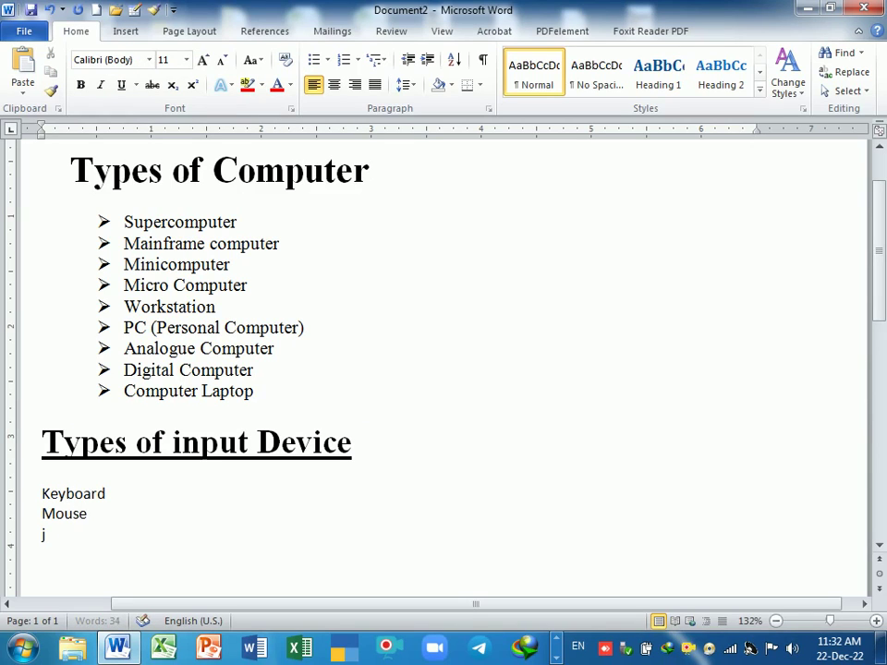
type("oystick")
key("Return")
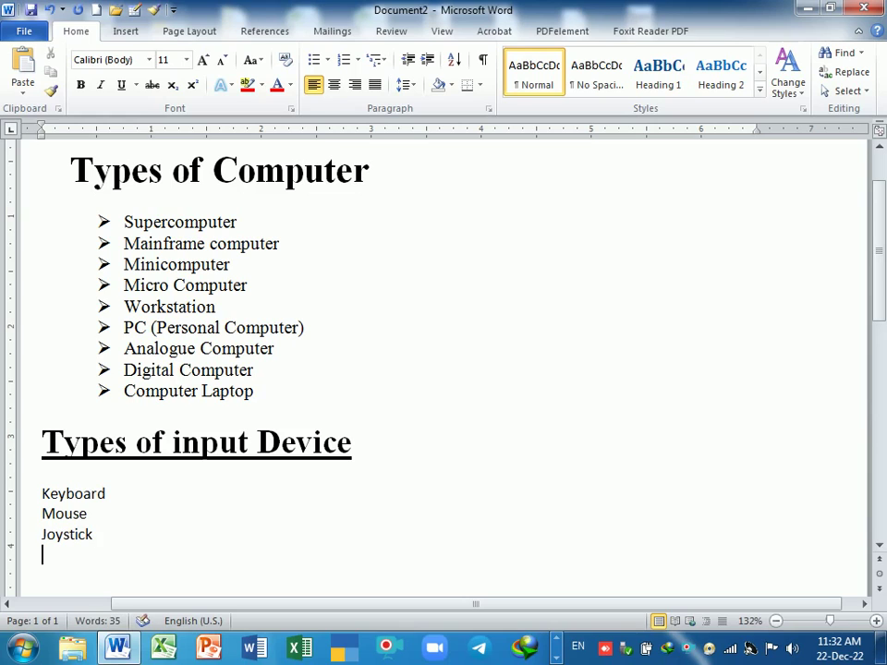
type("sca")
type("er")
key("Return")
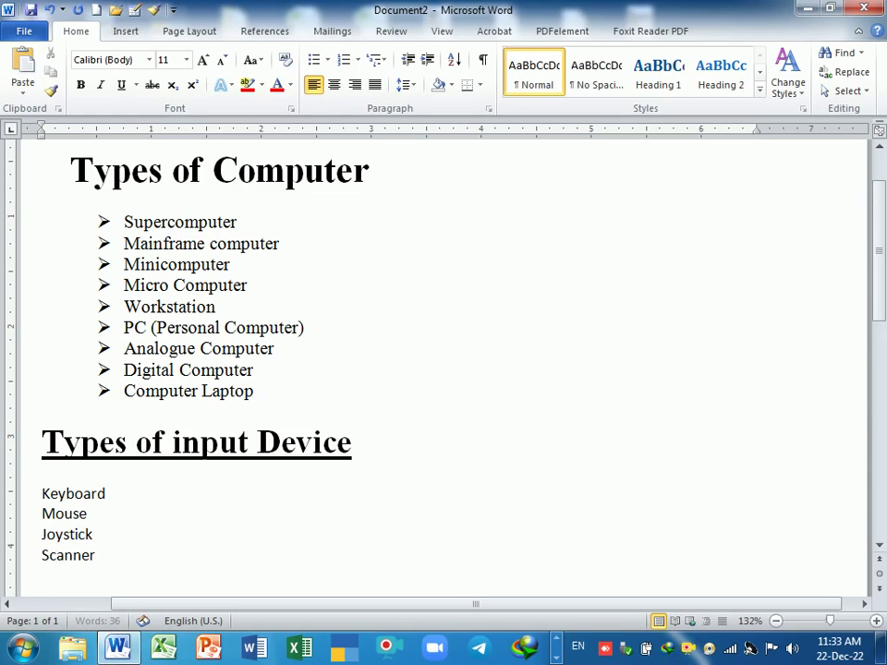
Add Light pen, Web cam, Headphone and Bar code reader on their own lines
type("ligh")
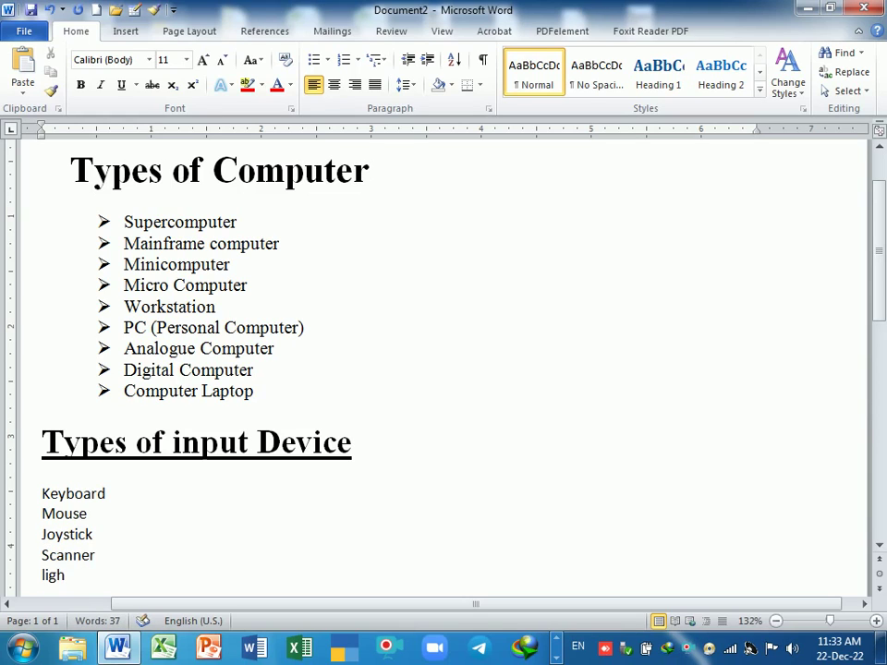
type(" p")
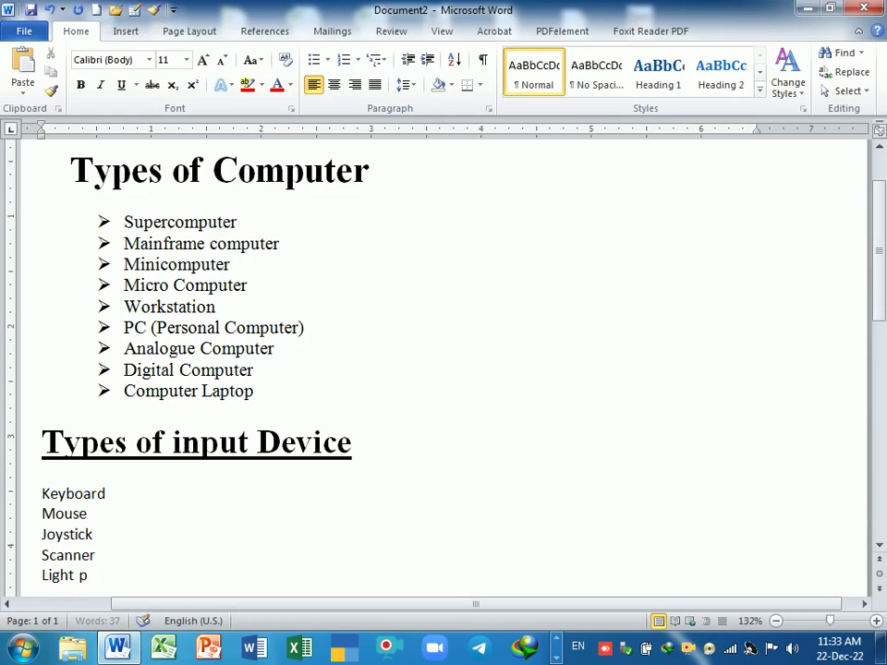
type("en")
key("Return")
type("w")
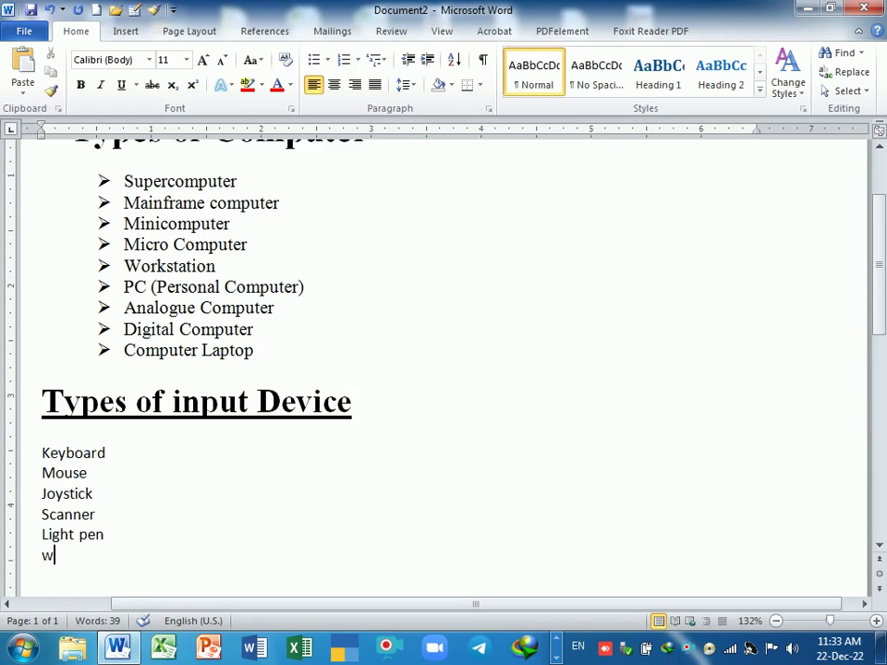
type("eb c")
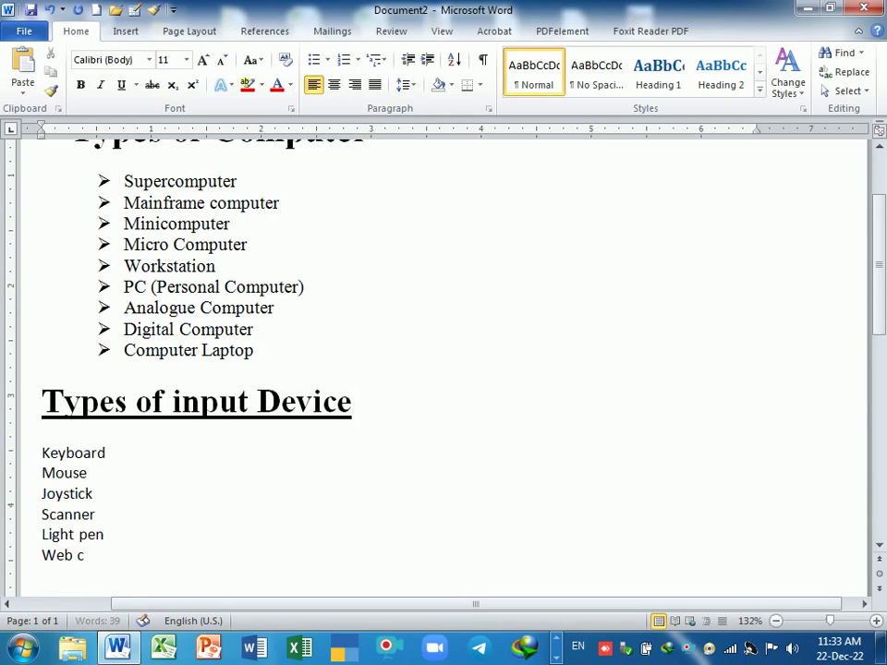
type("am")
key("Return")
type("head")
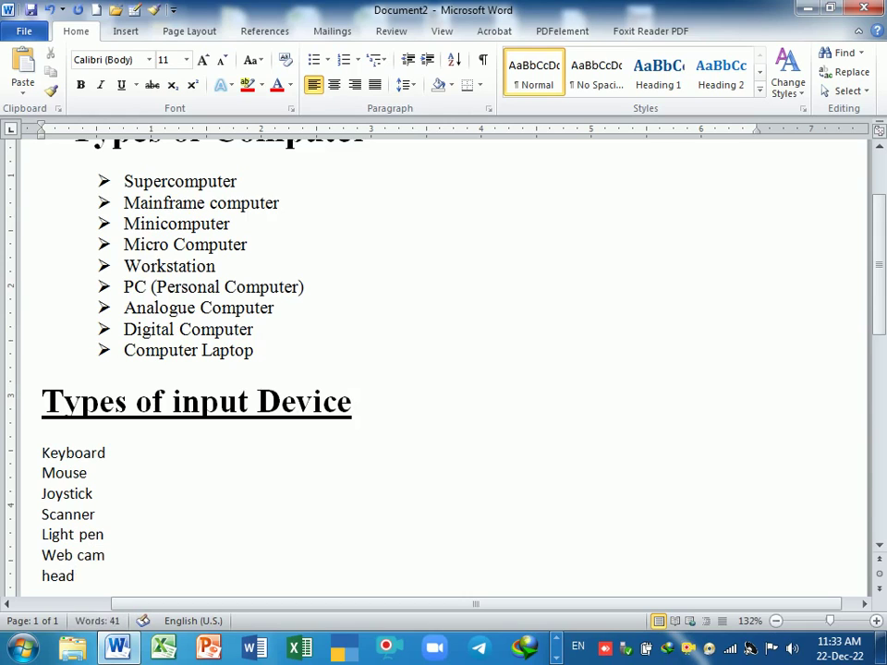
type("phone")
key("Return")
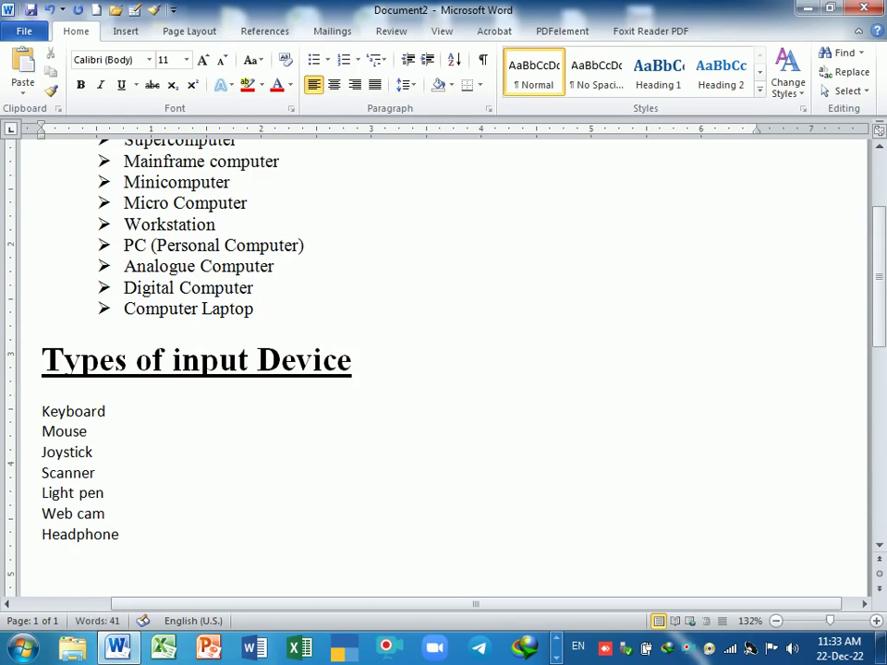
type("s")
key("BackSpace")
type("ba")
type(" co")
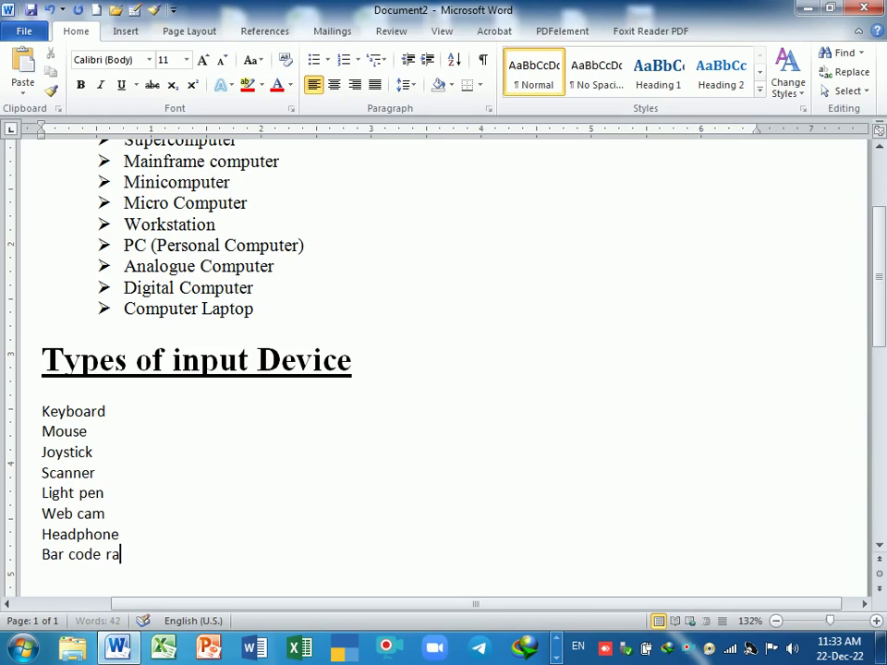
type("der")
key("BackSpace")
key("BackSpace")
key("BackSpace")
key("BackSpace")
type("eader")
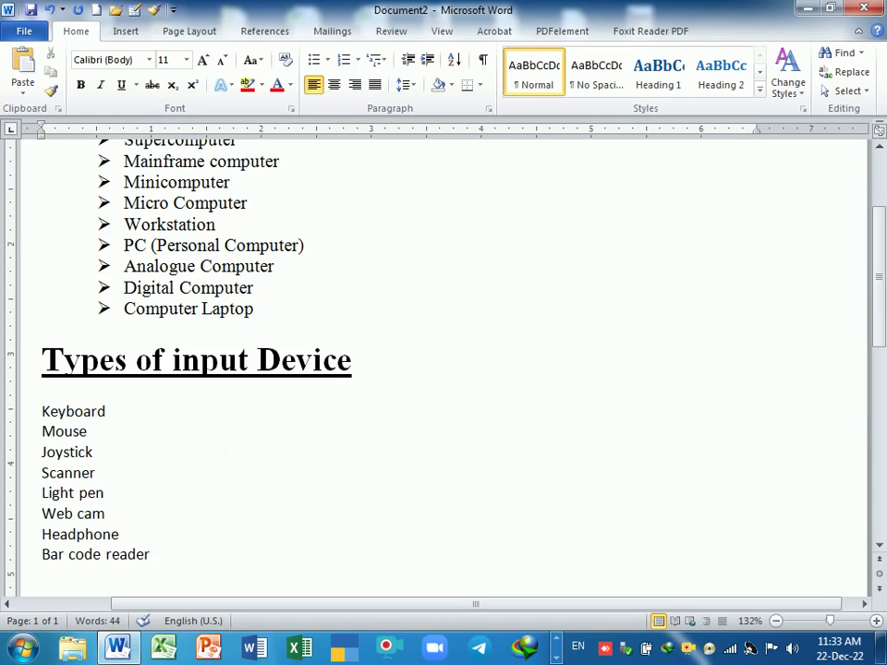
scroll(224, 448, "down", 7)
scroll(226, 449, "up", 3)
scroll(231, 451, "up", 1)
Number the eight input devices in the 1), 2), 3) style
scroll(238, 455, "down", 4)
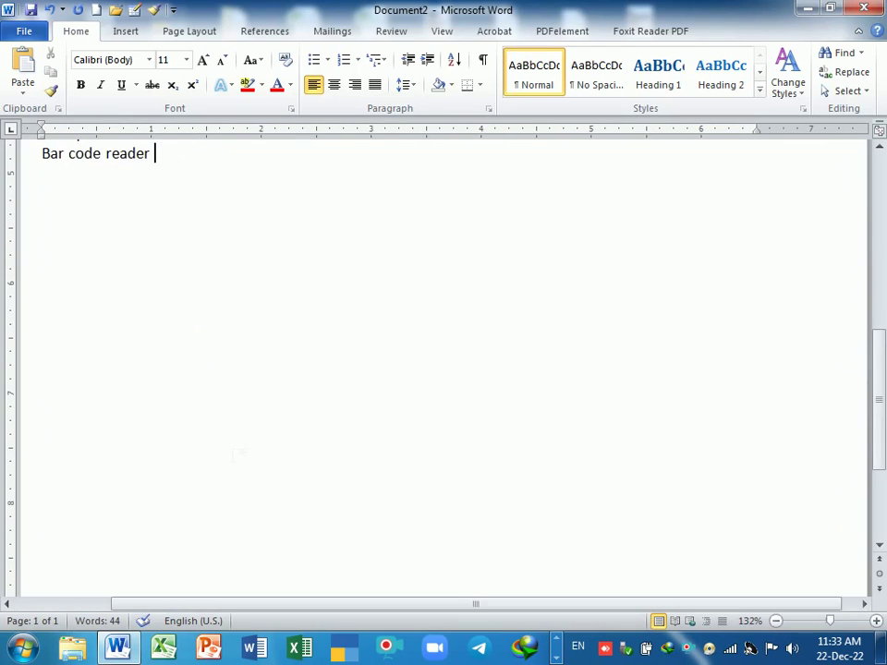
scroll(238, 455, "up", 4)
left_click_drag(42, 228, 163, 371)
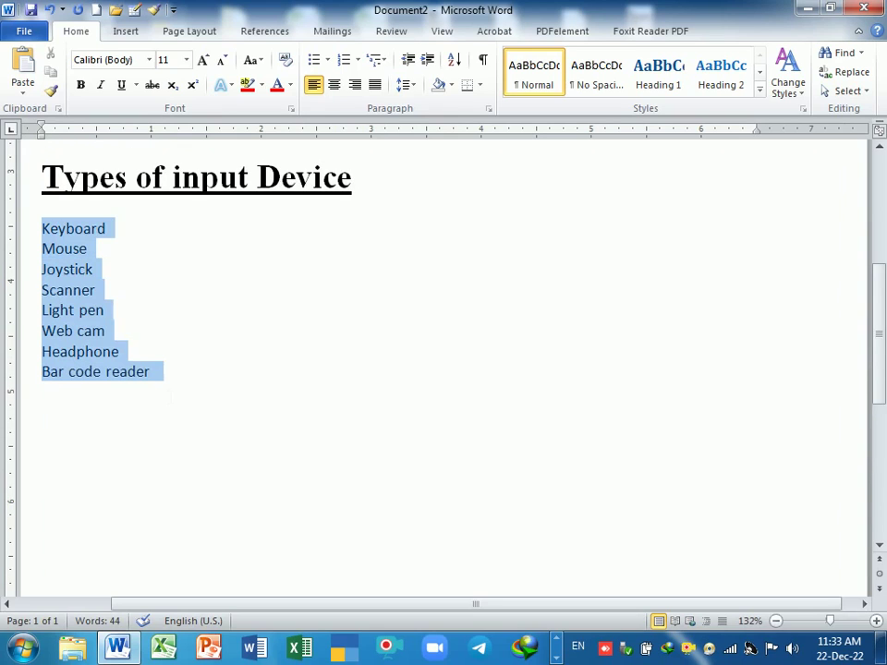
left_click(359, 62)
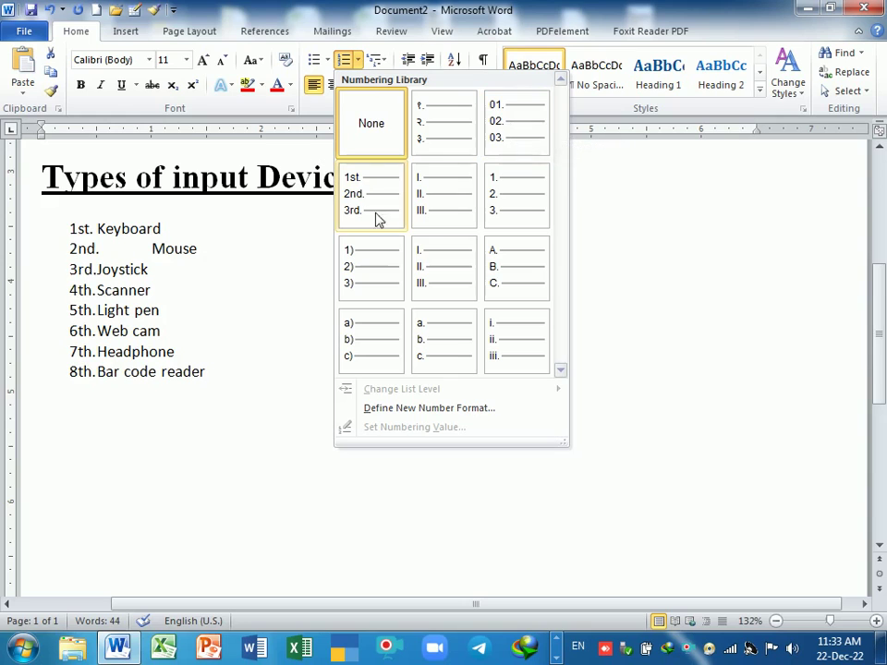
left_click(377, 275)
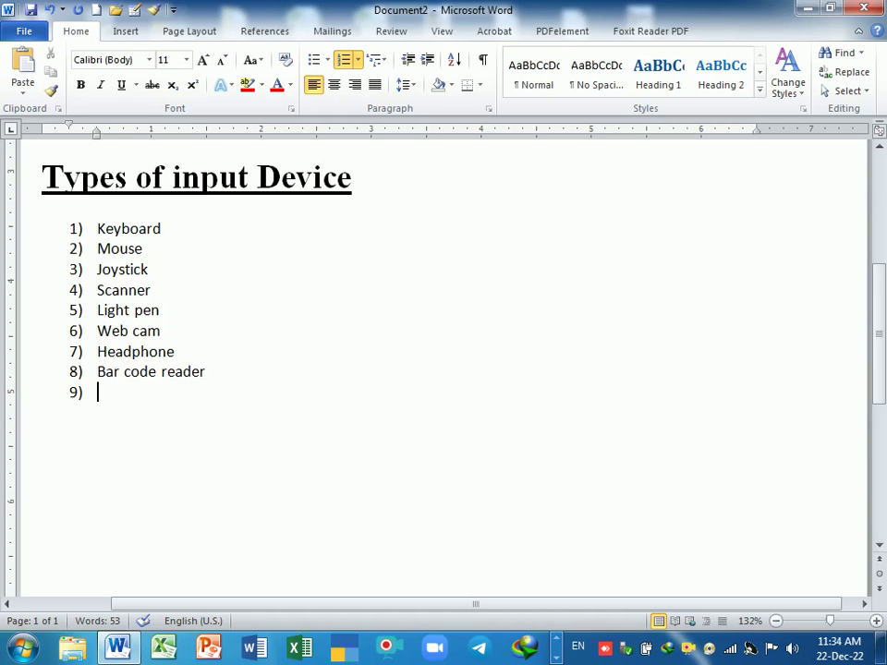
Add Touch pad and Touch screen as numbered items 9) and 10)
type("Touc pad")
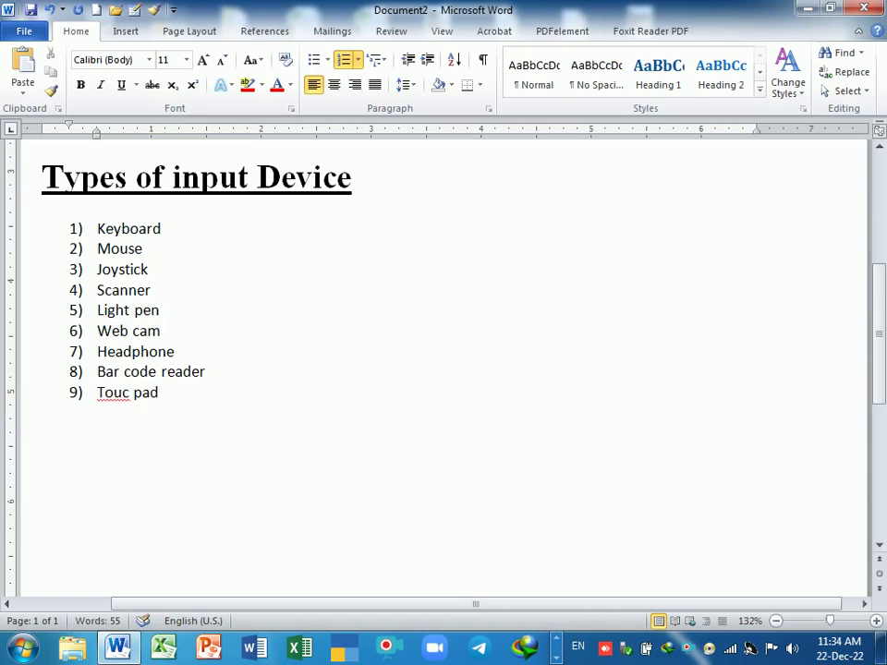
key("BackSpace")
key("BackSpace")
key("BackSpace")
key("BackSpace")
type("h")
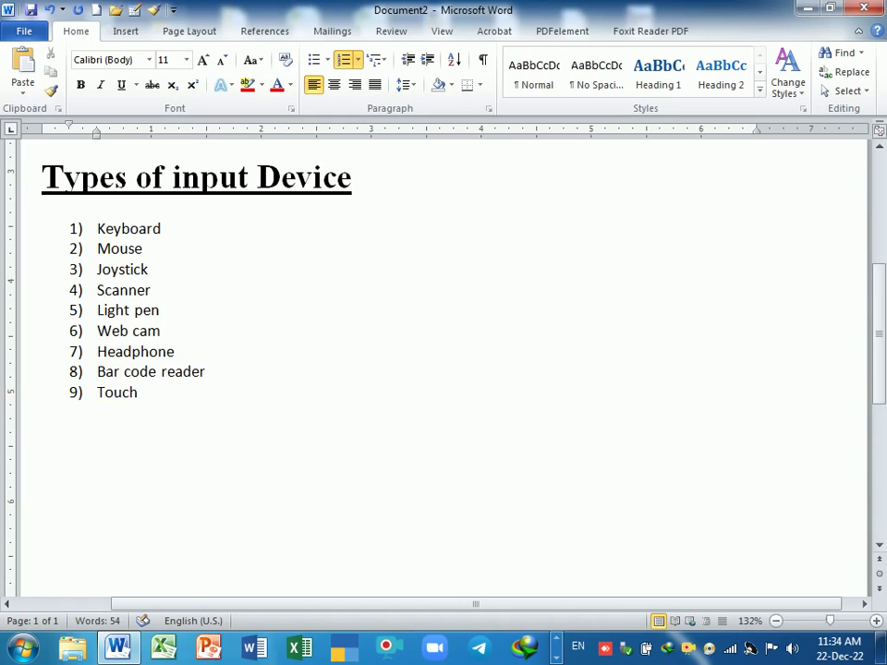
type(" pad")
key("Return")
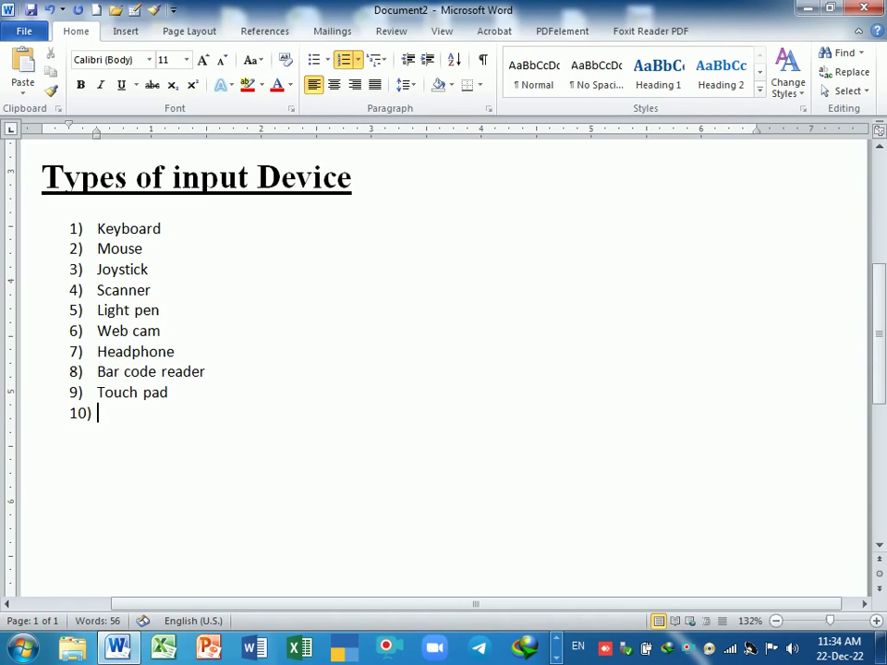
type("touc")
type("h scr")
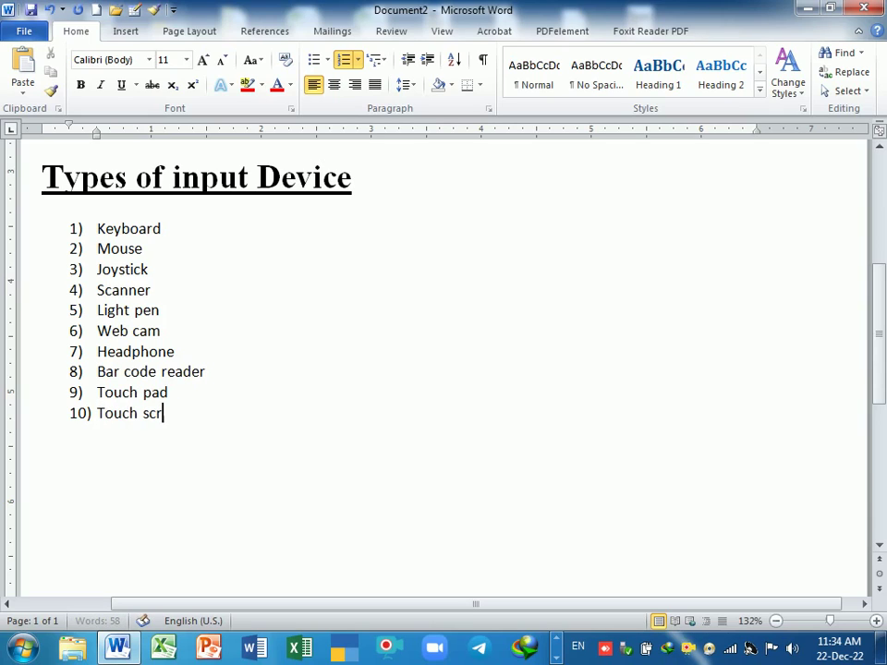
type("een")
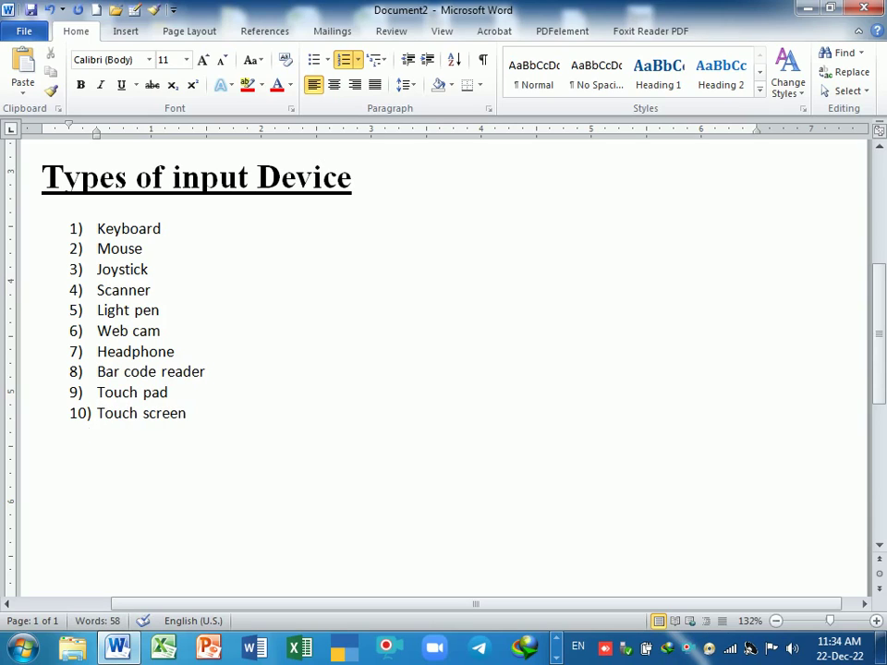
key("Return")
key("Return")
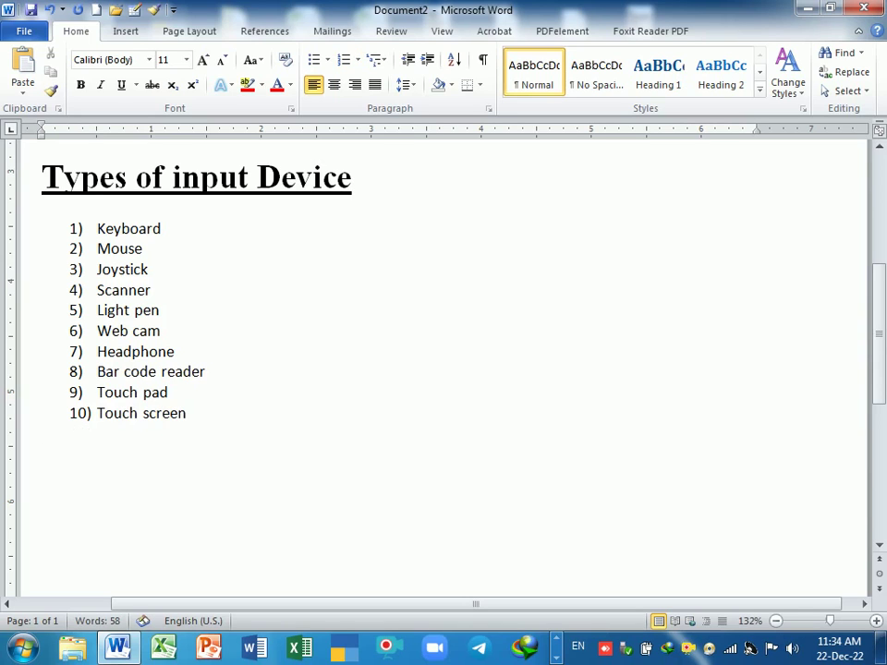
Enlarge the font size of the whole document's text
scroll(382, 480, "up", 3)
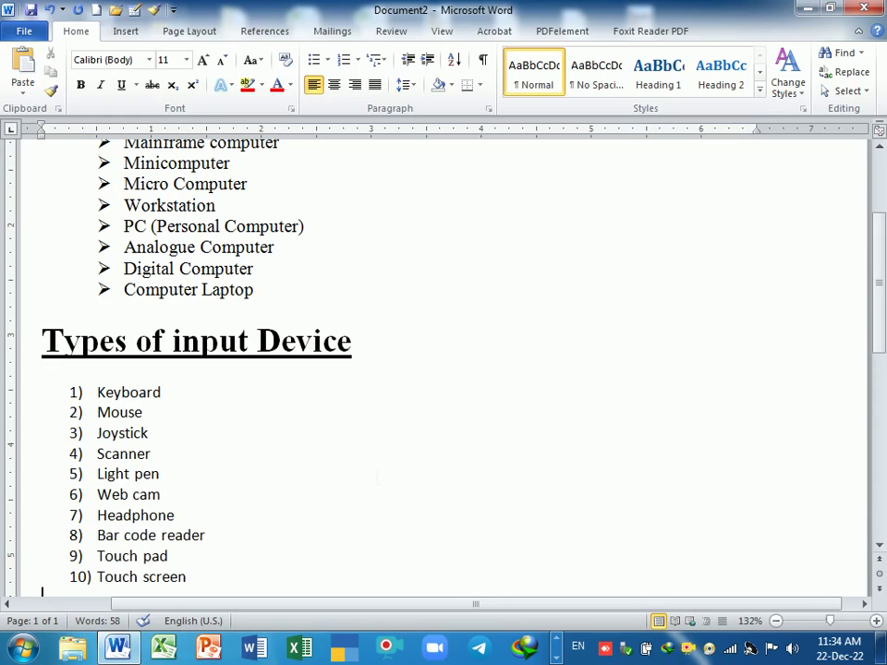
scroll(377, 477, "down", 2, "ctrl")
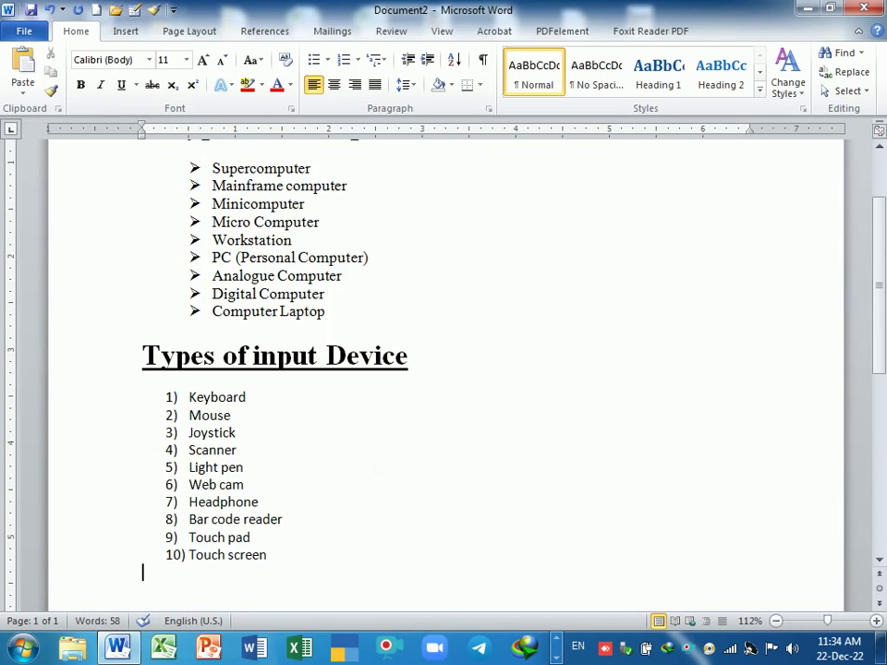
key("ctrl+a")
key("ctrl+shift+period")
key("ctrl+shift+period")
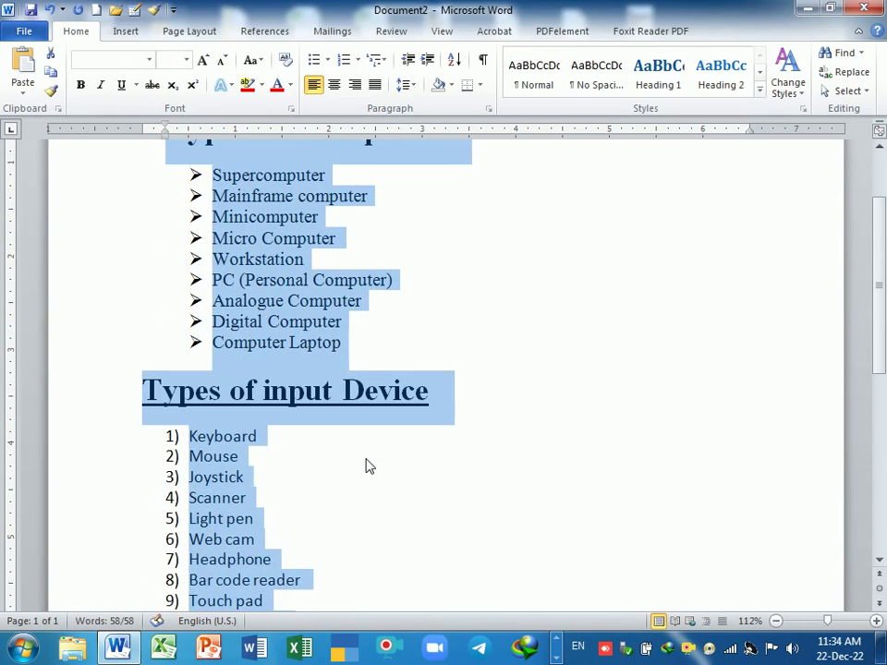
left_click(428, 477)
Type 'Types of output device' below the list with a blank line above it
scroll(428, 477, "down", 3)
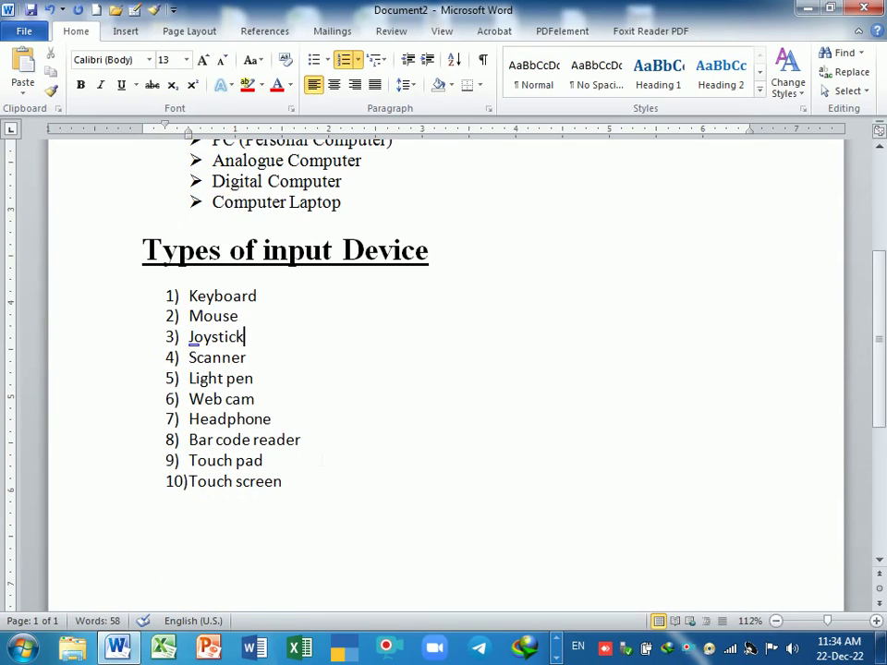
left_click(314, 506)
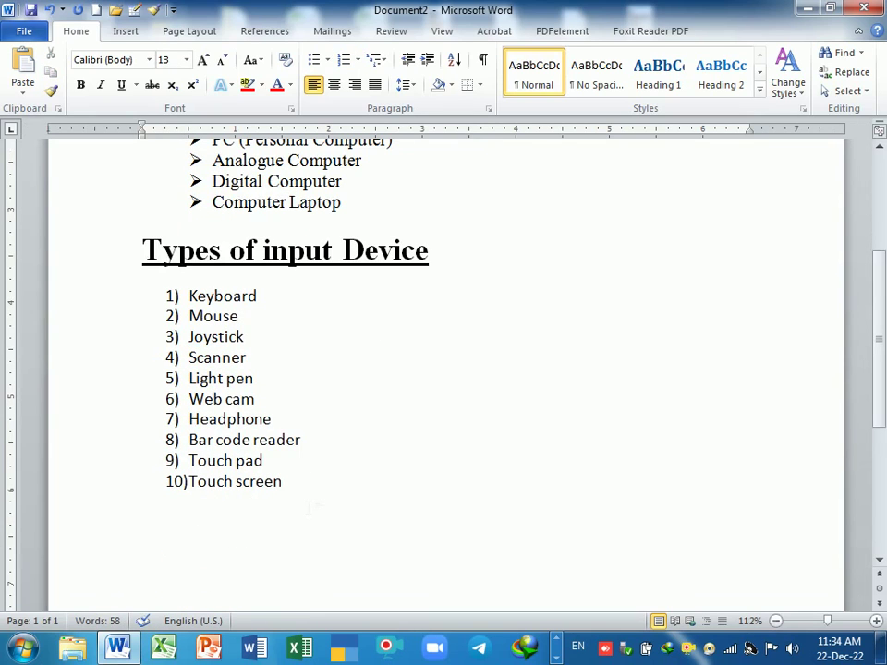
type("Typs")
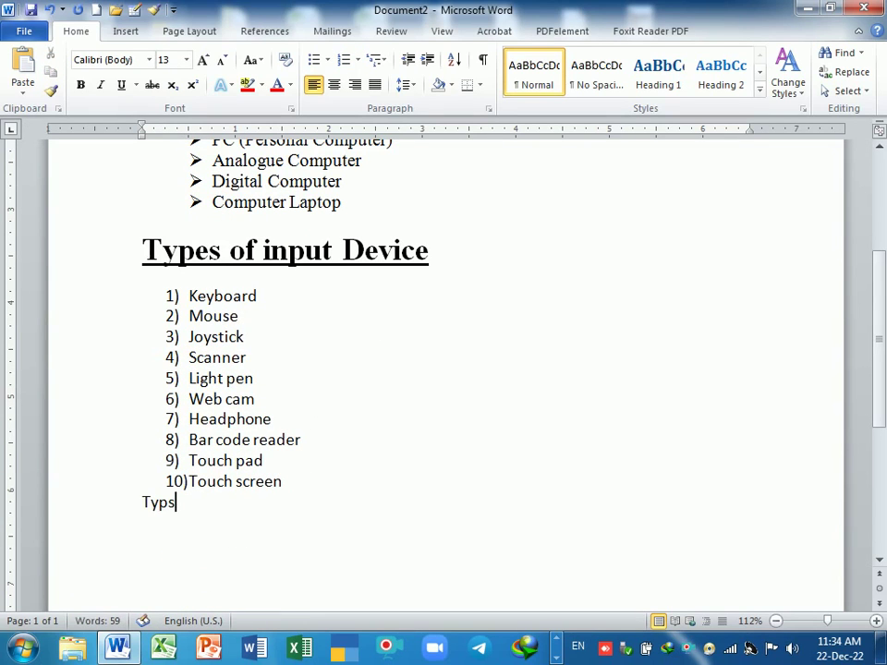
type(" of c")
key("BackSpace")
key("BackSpace")
key("BackSpace")
key("BackSpace")
key("BackSpace")
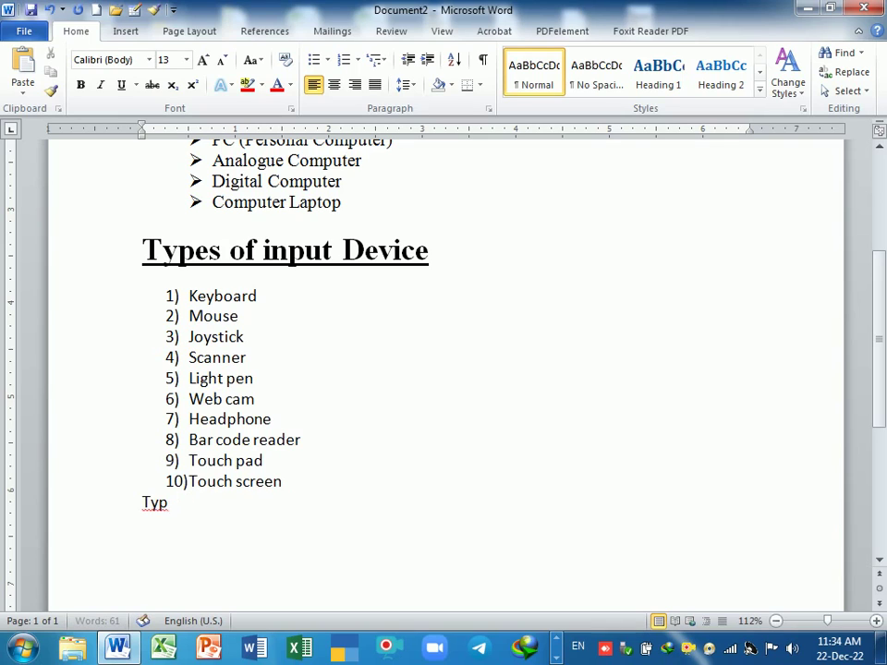
type("p")
key("BackSpace")
type("es of ")
type("output d")
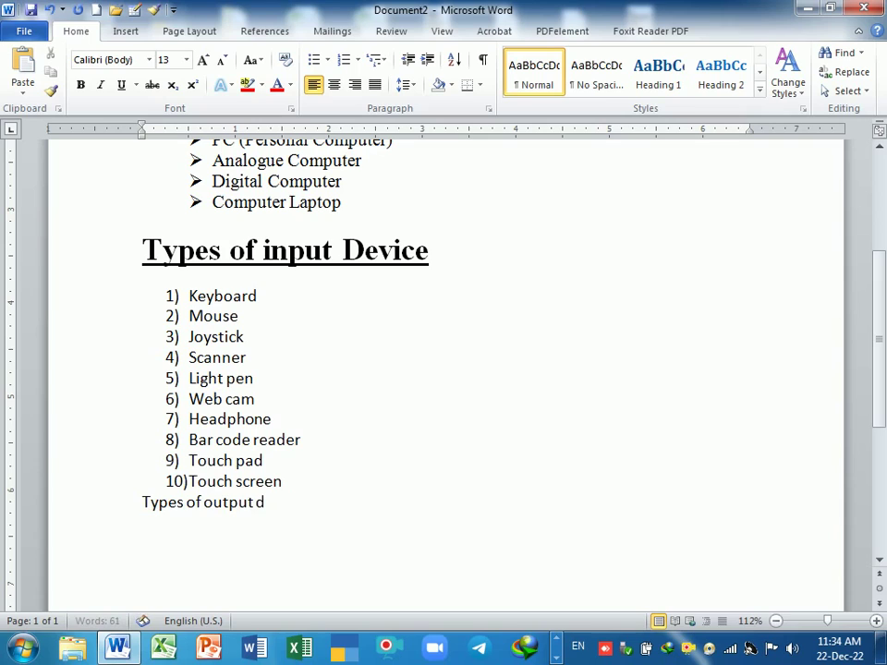
type("evice")
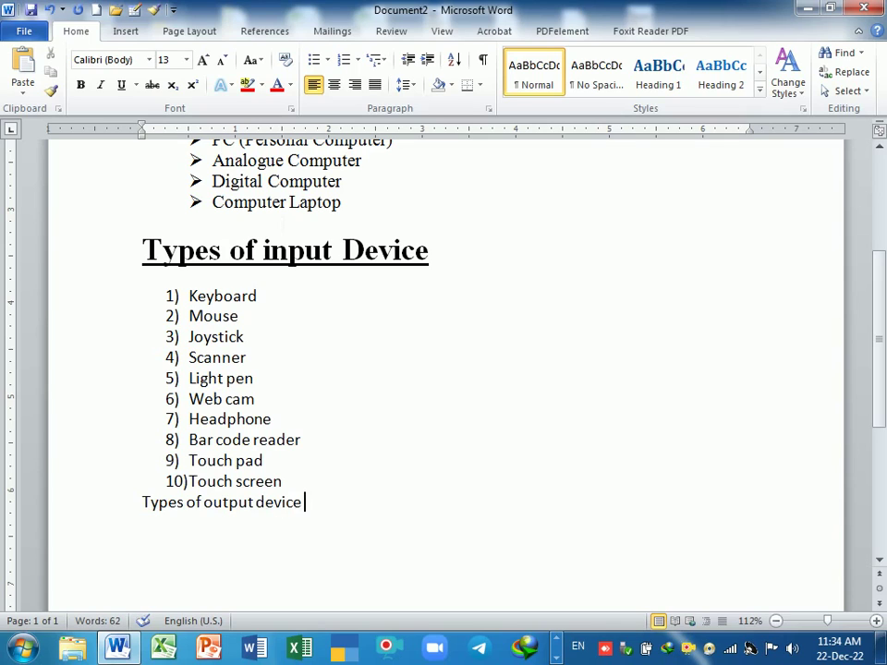
left_click(142, 502)
key("Return")
key("Return")
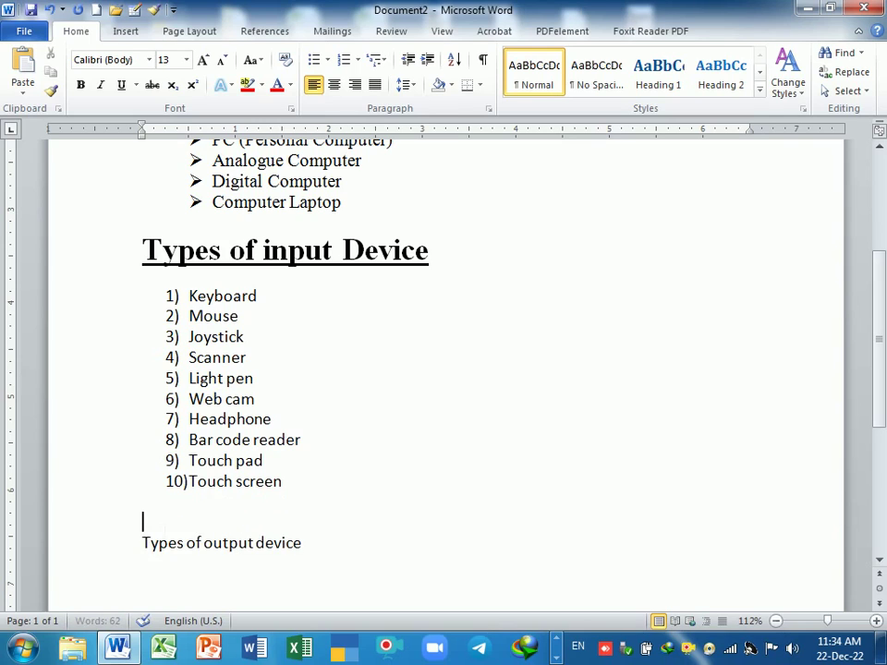
key("BackSpace")
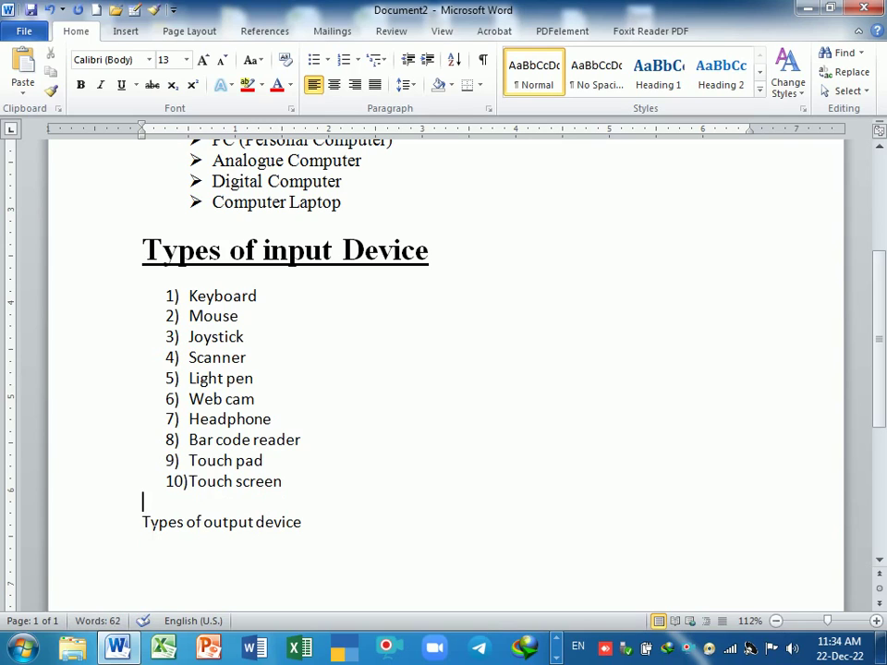
Copy the input heading's bold underlined formatting onto 'Types of output device' with Format Painter
left_click(306, 249)
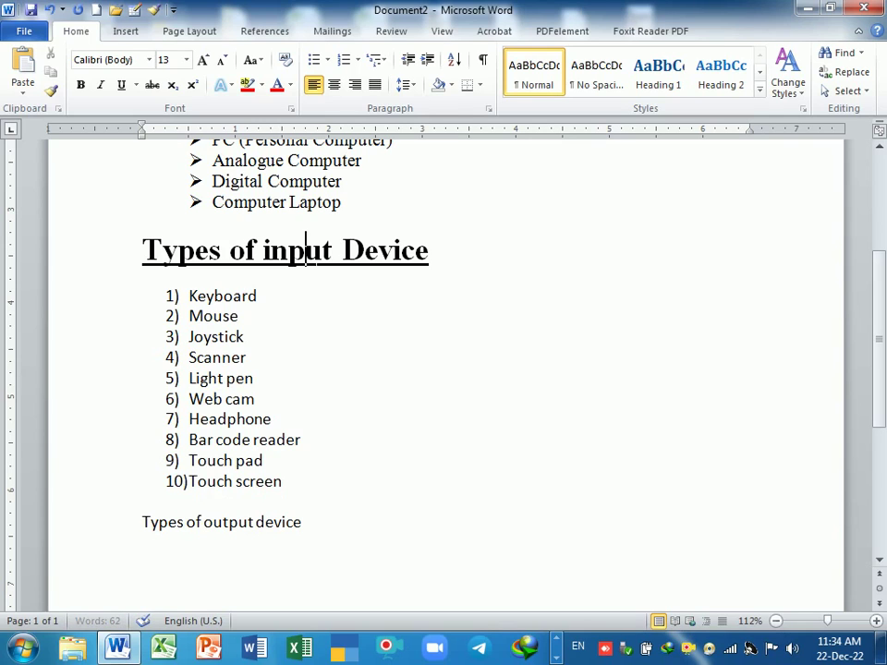
left_click(51, 89)
left_click_drag(142, 523, 347, 541)
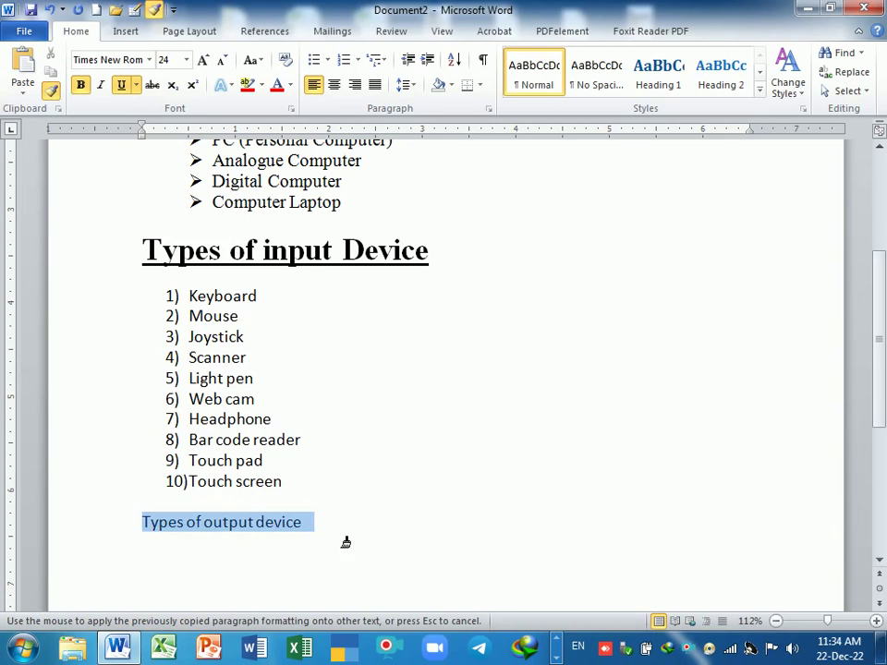
left_click(336, 576)
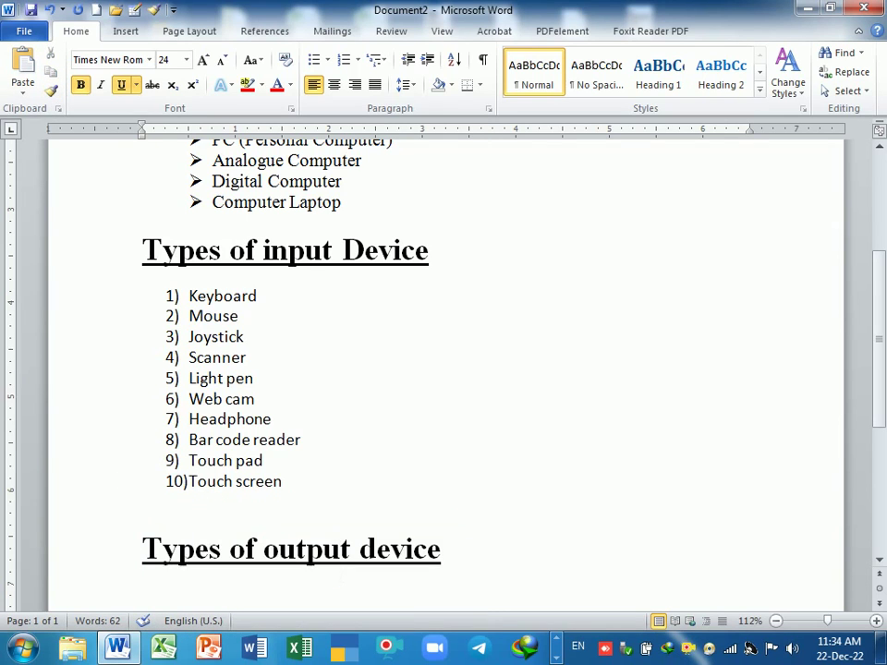
scroll(342, 549, "down", 1)
scroll(342, 549, "down", 2)
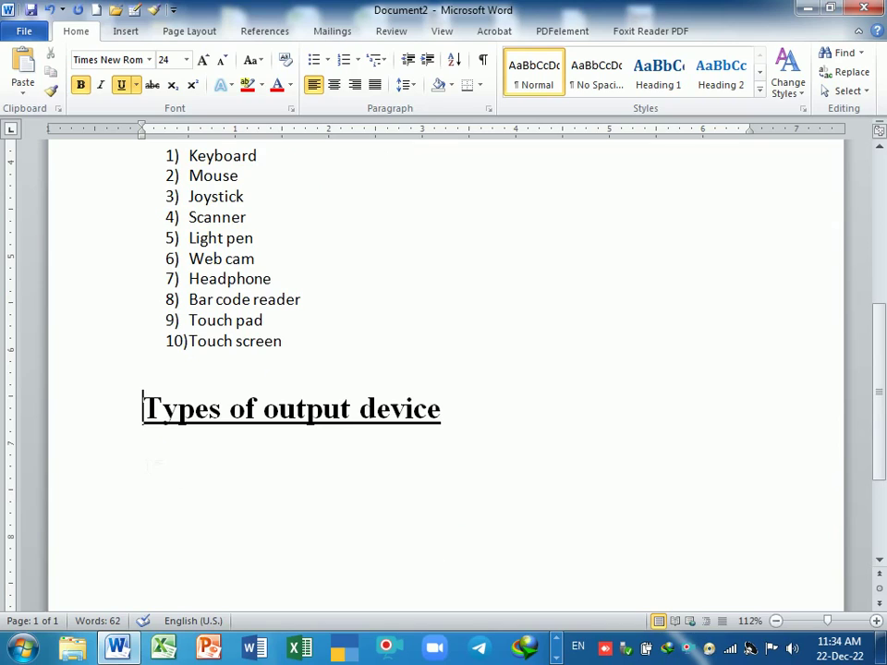
Type Speaker and Monitor on separate lines below the output heading
left_click(164, 471)
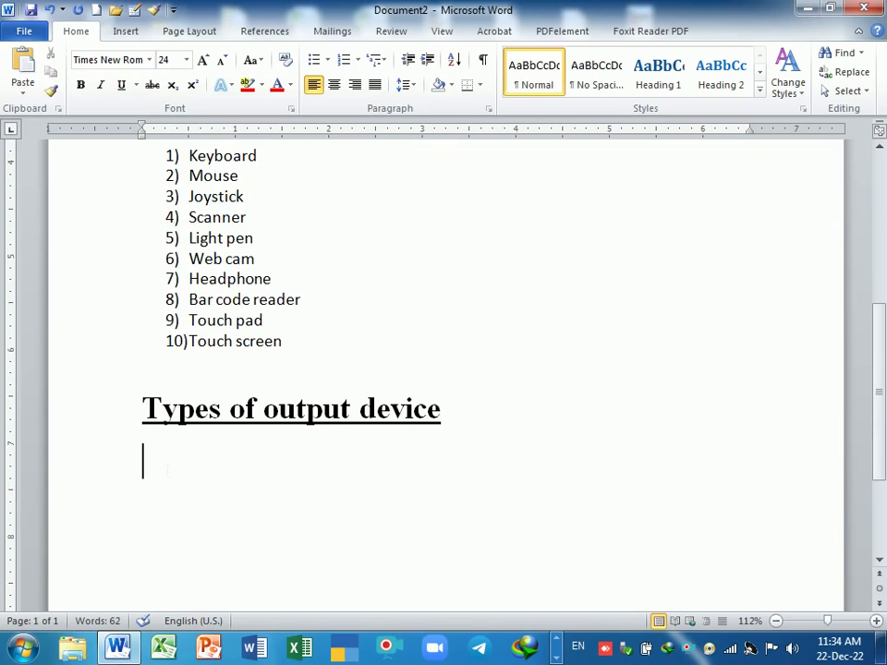
type("sp")
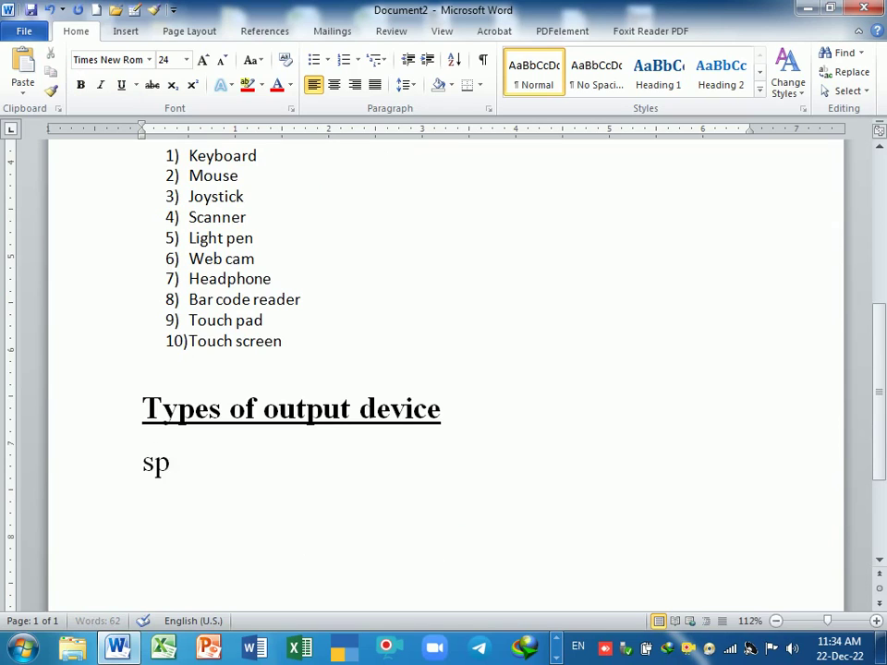
type("ear")
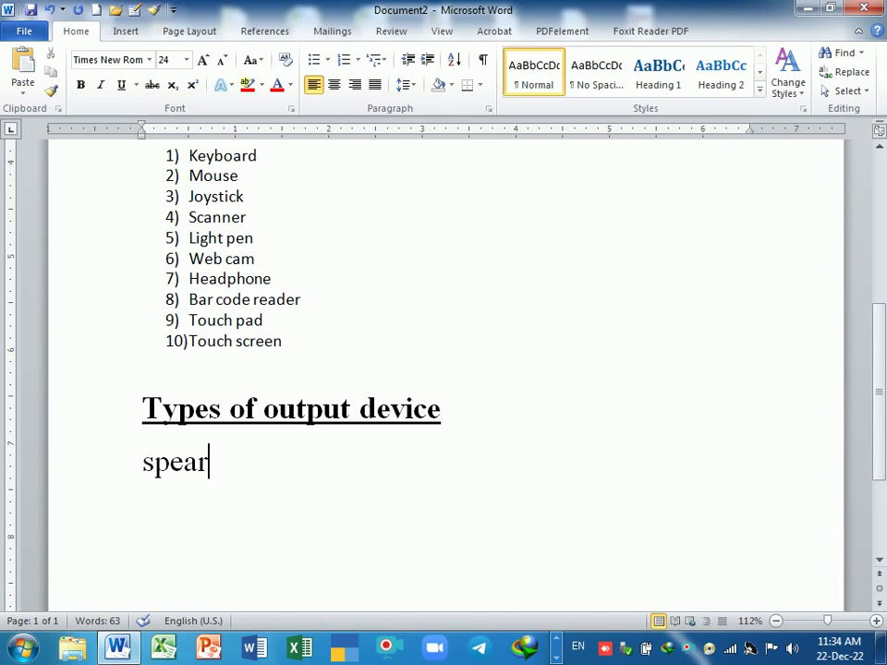
key("BackSpace")
type("ker")
key("Return")
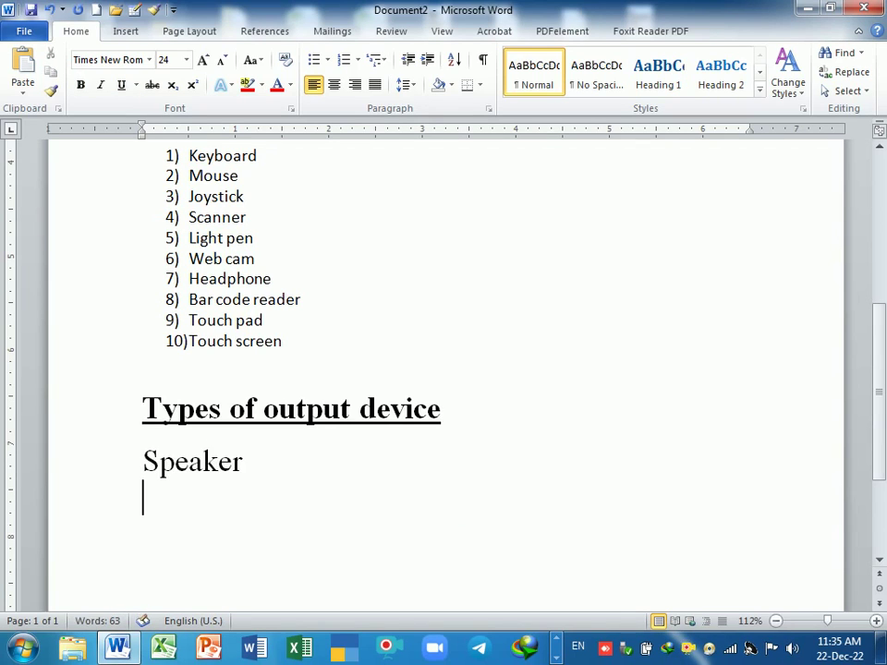
type("mono")
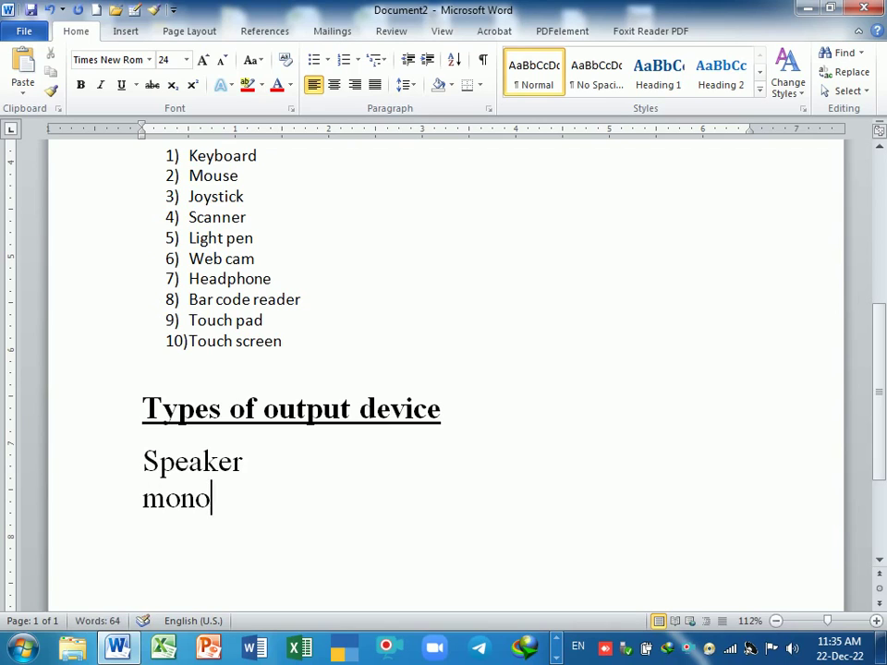
key("BackSpace")
type("itor")
key("Return")
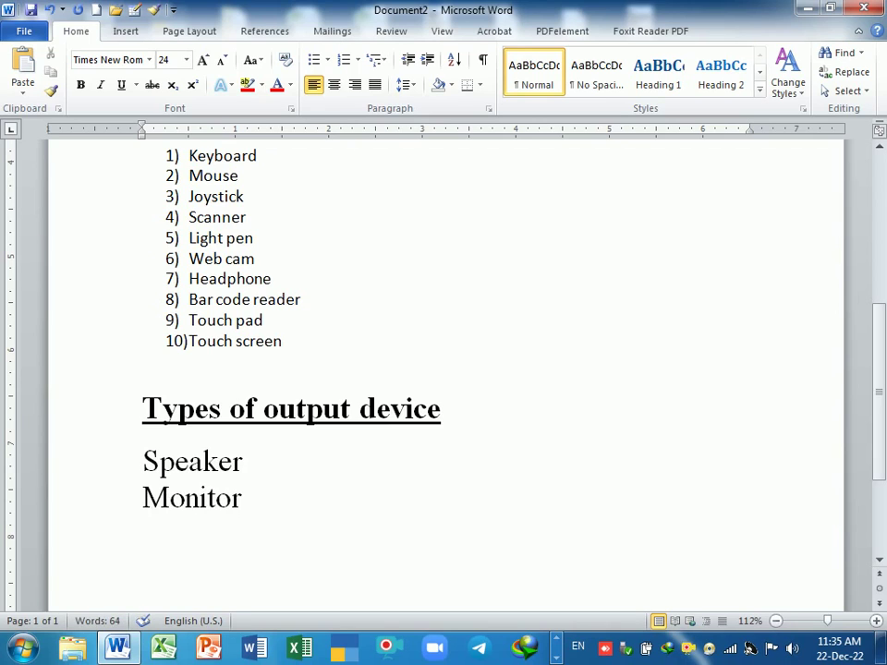
Add Printer, Projector and Plotter on their own lines
type("printer")
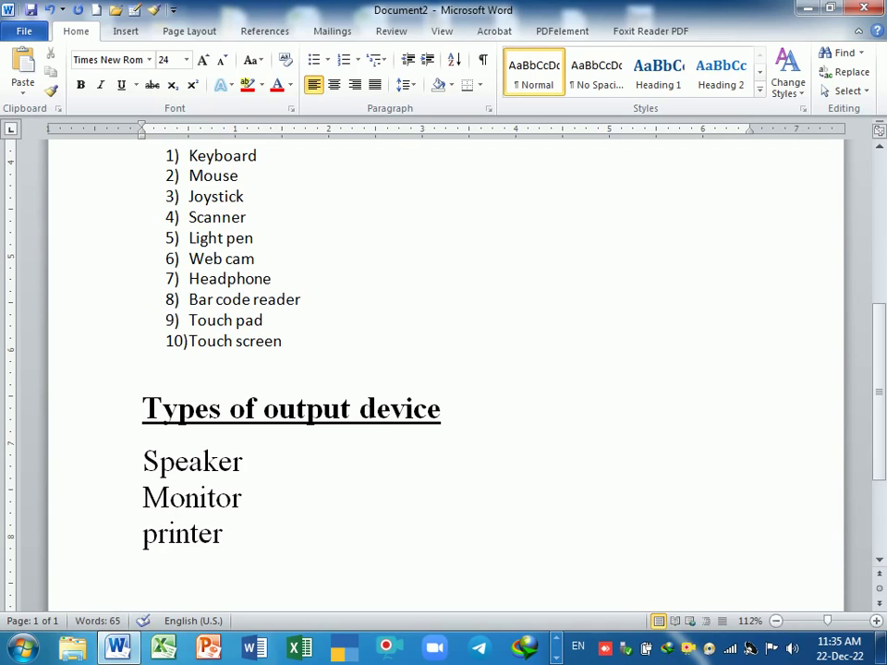
key("Return")
type("proj")
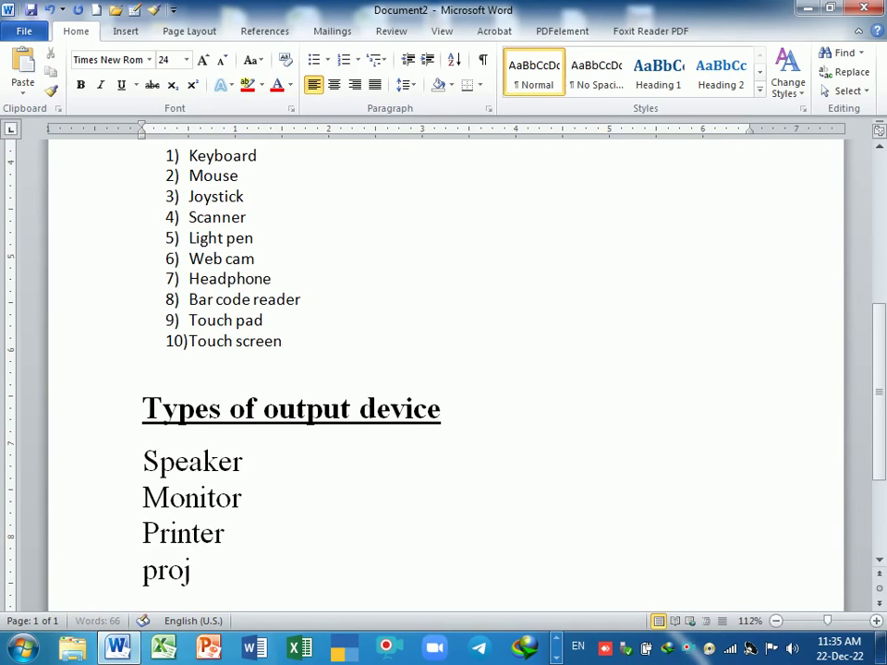
type("ecotr")
key("Return")
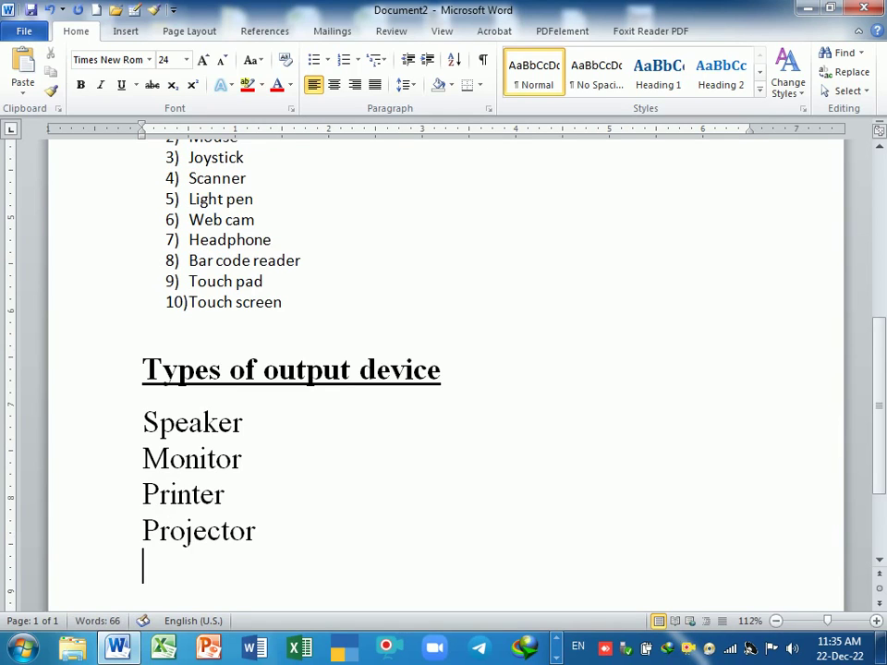
type("plo")
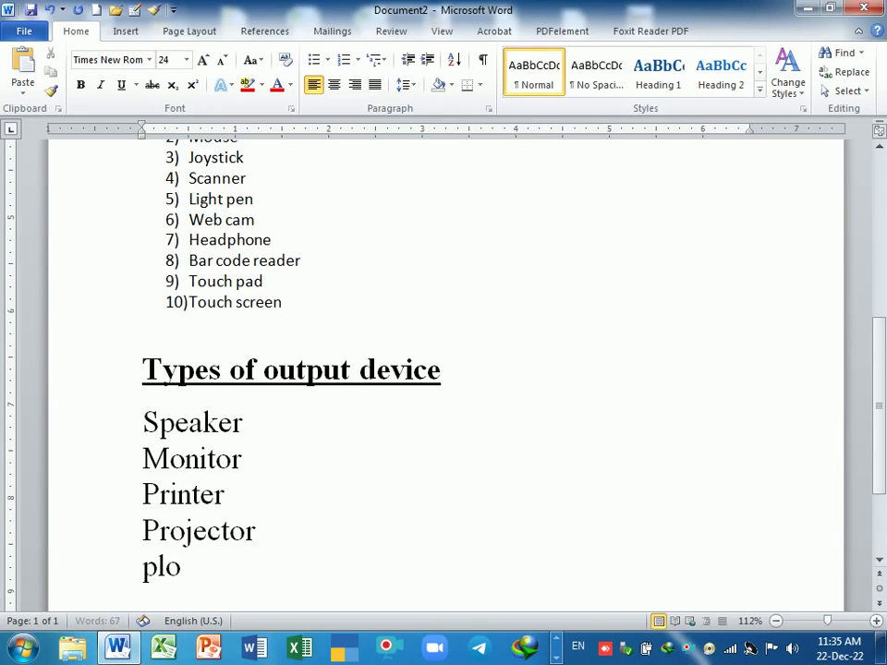
type("tter")
key("space")
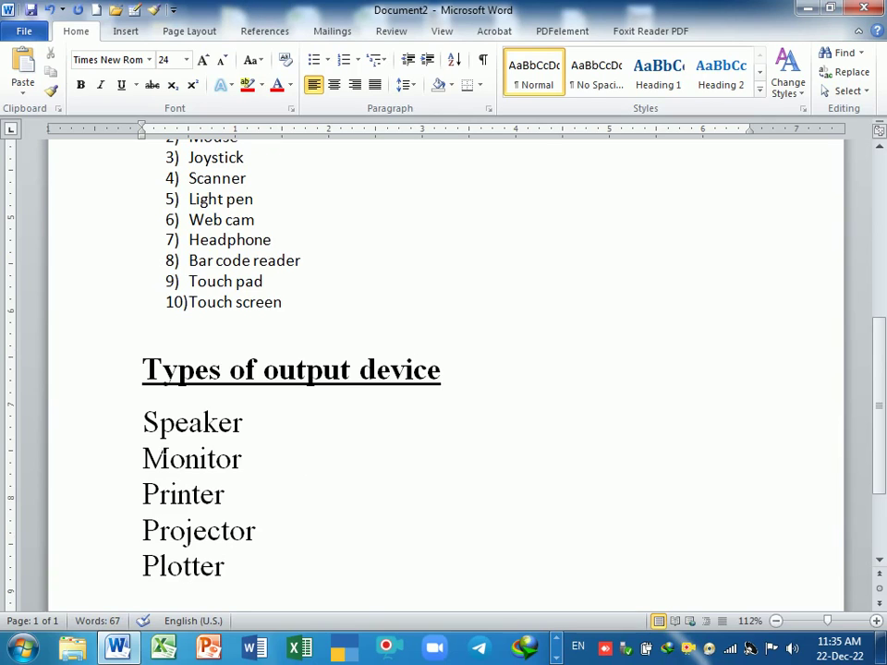
Number the five output devices in the 1. 2. 3. format
mouse_move(145, 425)
left_mouse_down()
mouse_move(154, 425)
mouse_move(228, 570)
left_mouse_up()
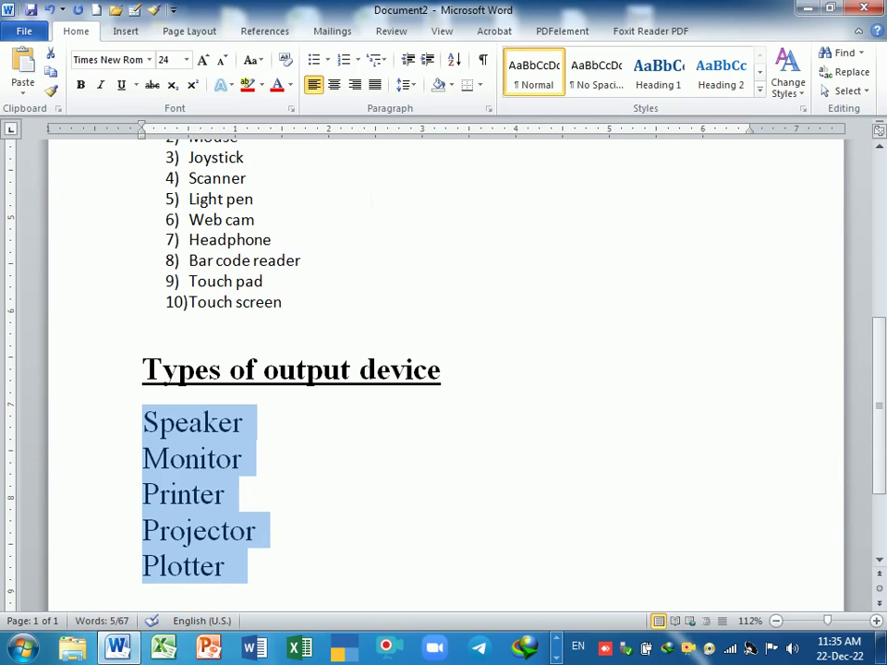
left_click(357, 60)
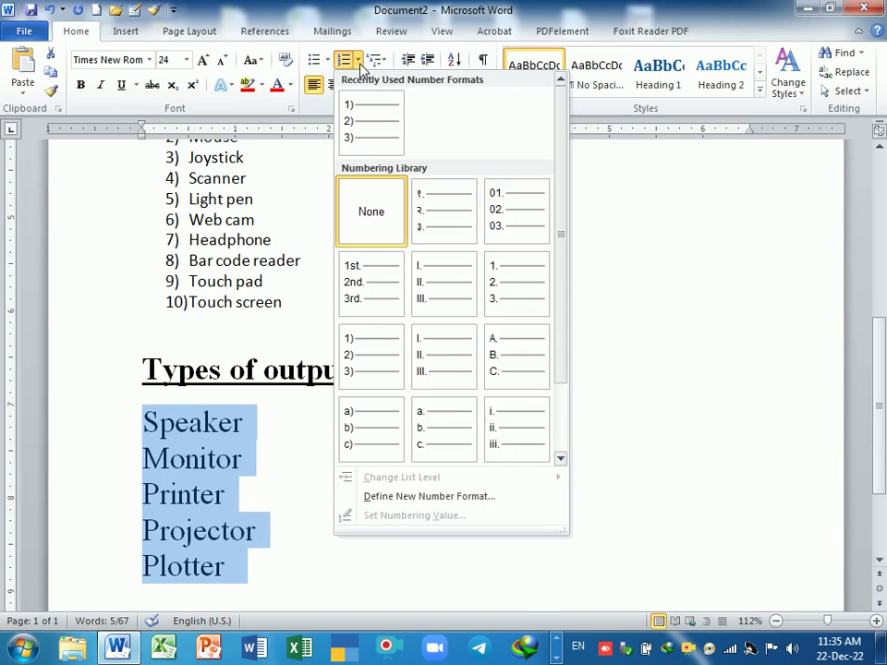
left_click(504, 288)
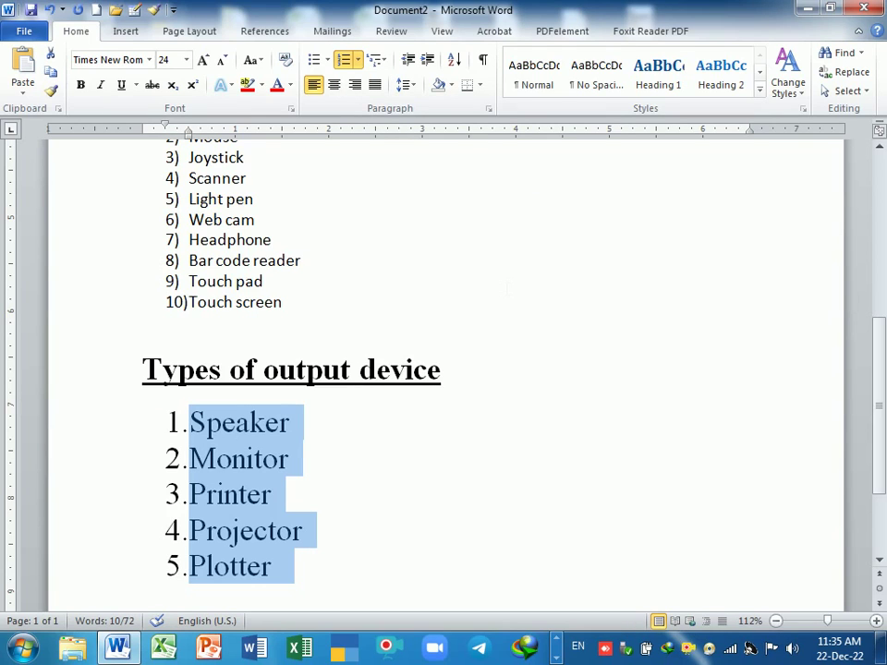
Try a Devanagari custom number format on the list, then undo it
left_click(357, 60)
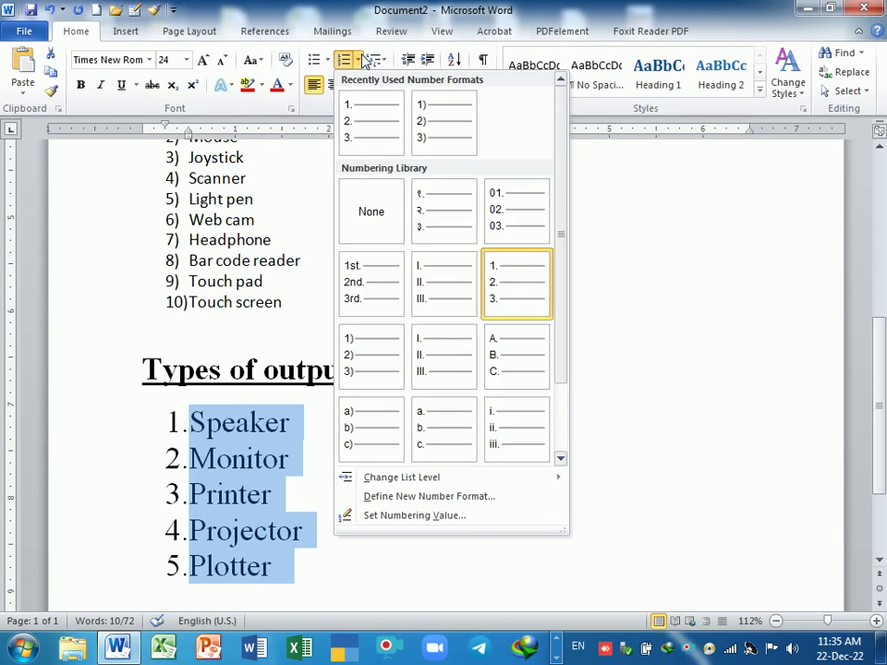
left_click(424, 504)
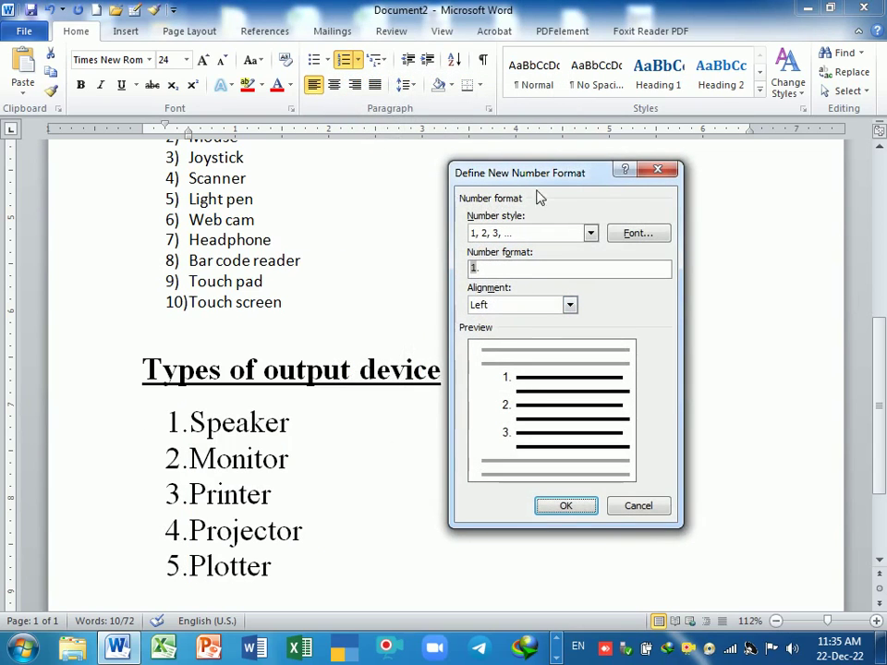
left_click_drag(542, 180, 533, 172)
left_click(582, 214)
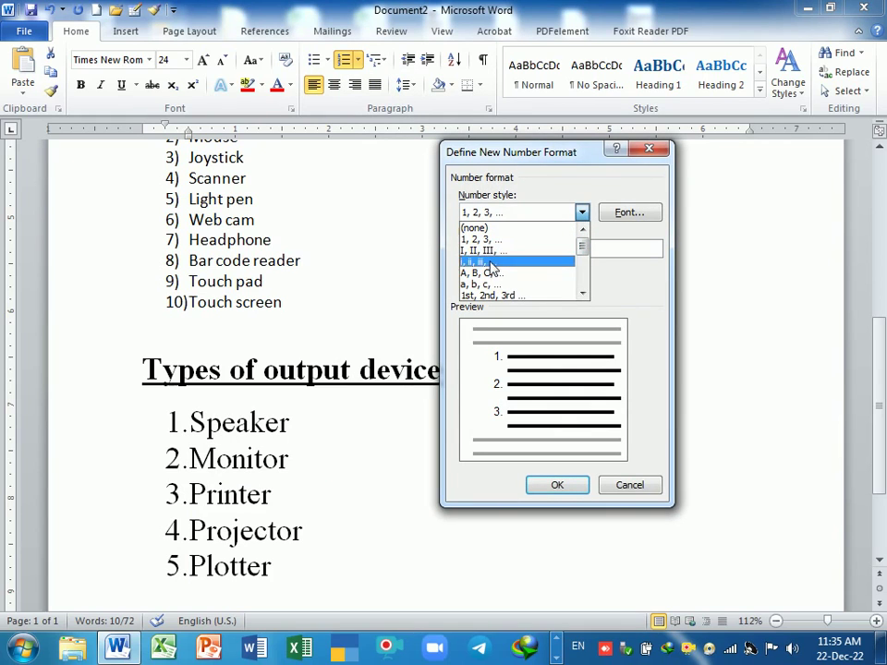
double_click(581, 293)
double_click(581, 294)
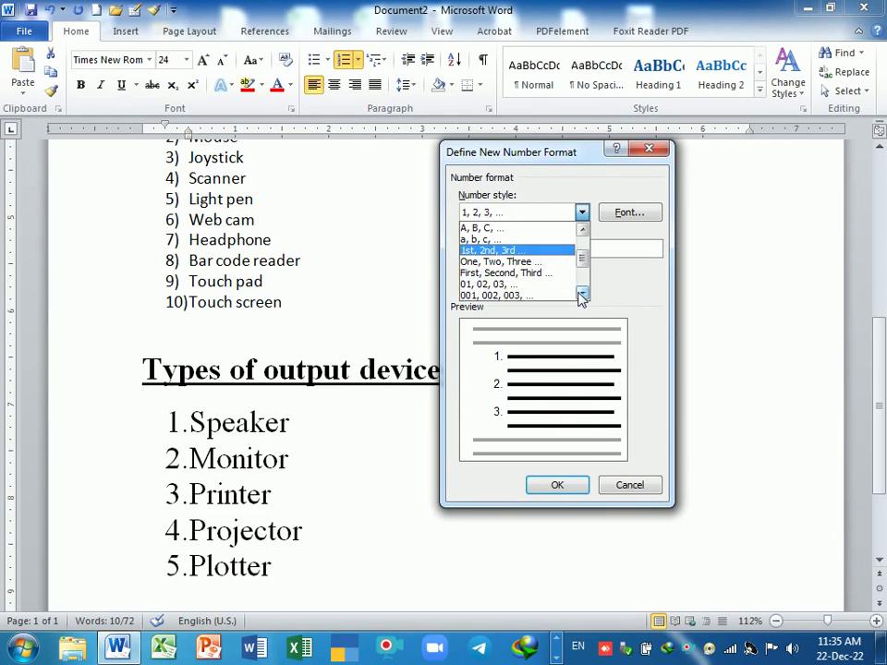
double_click(581, 294)
double_click(581, 294)
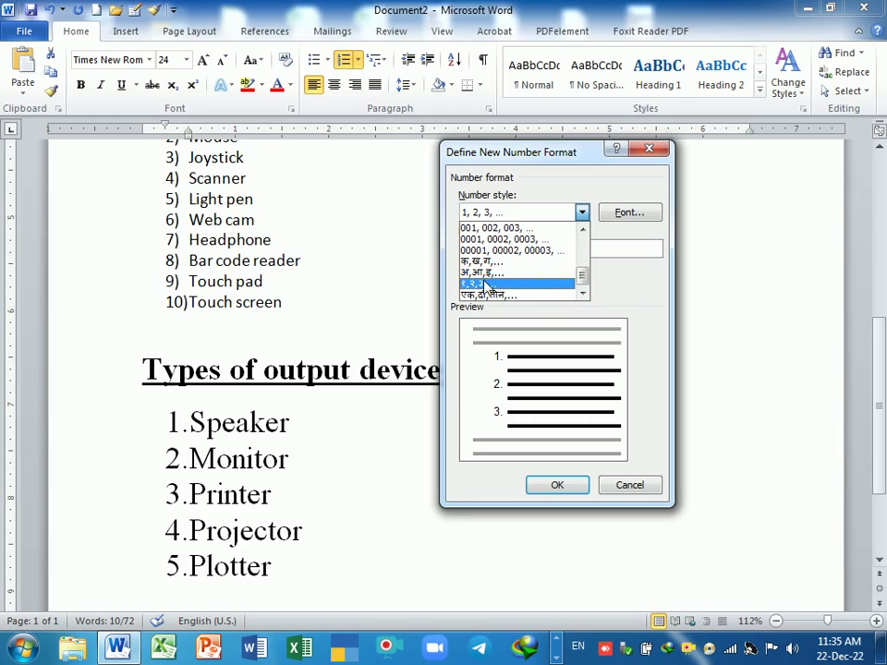
left_click(488, 288)
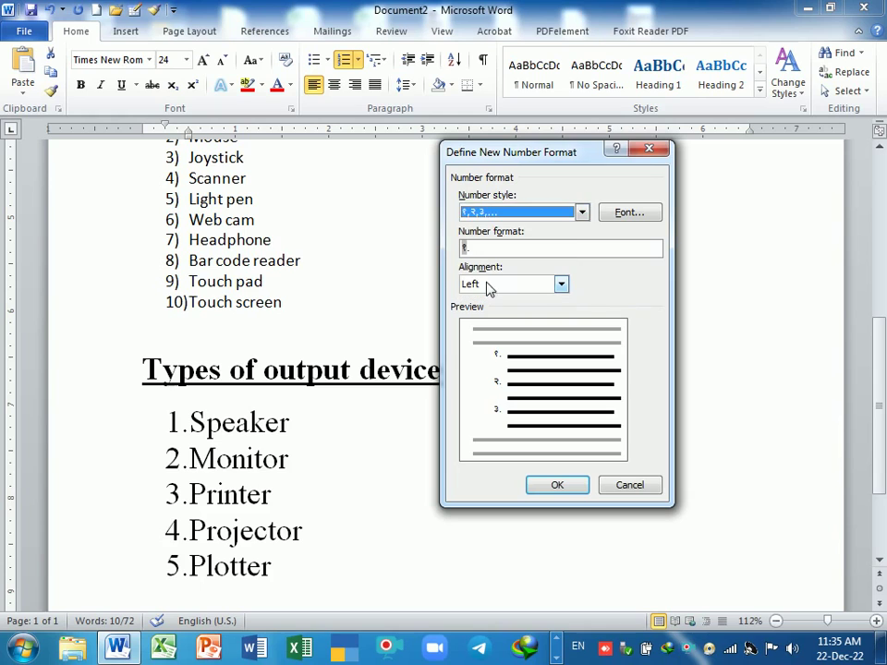
left_click(563, 488)
left_click(438, 522)
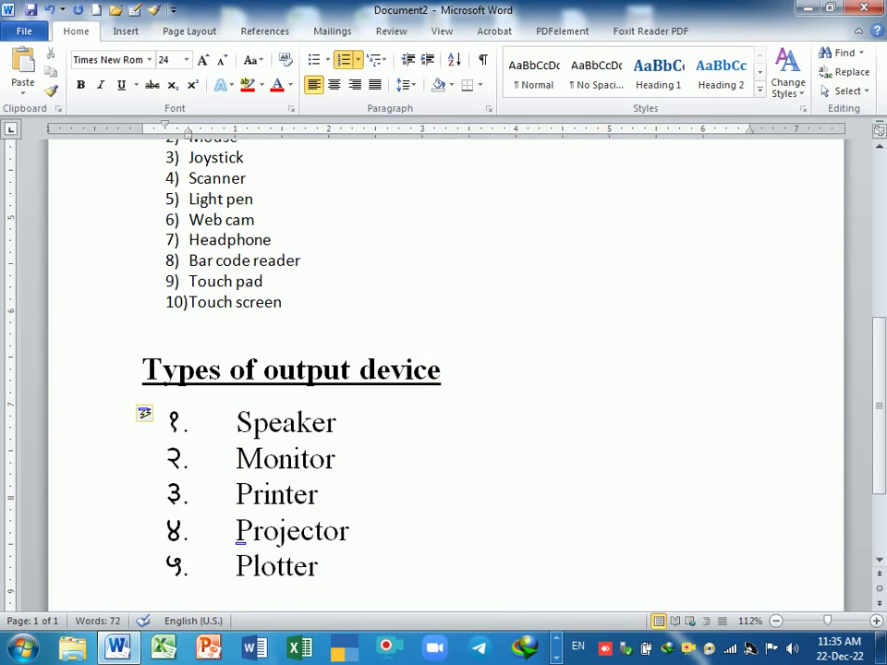
key("ctrl+z")
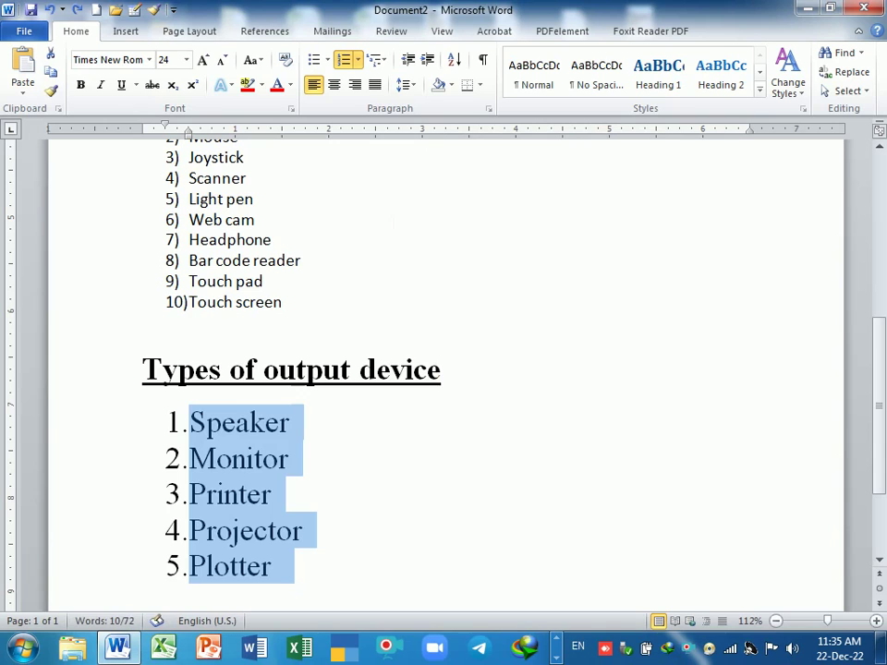
Renumber the output-device list with the 001., 002., 003. number format
left_click(358, 60)
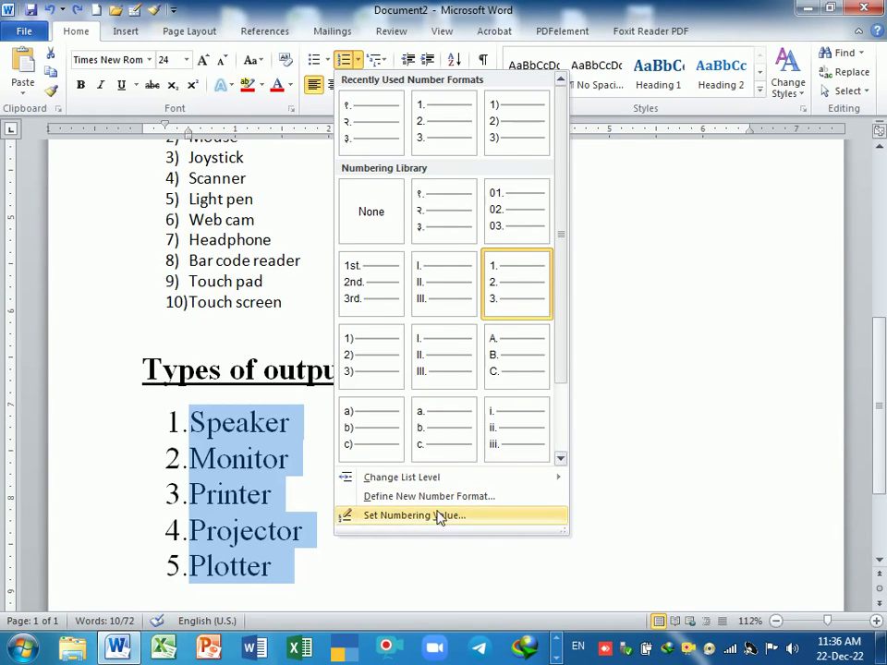
left_click(390, 499)
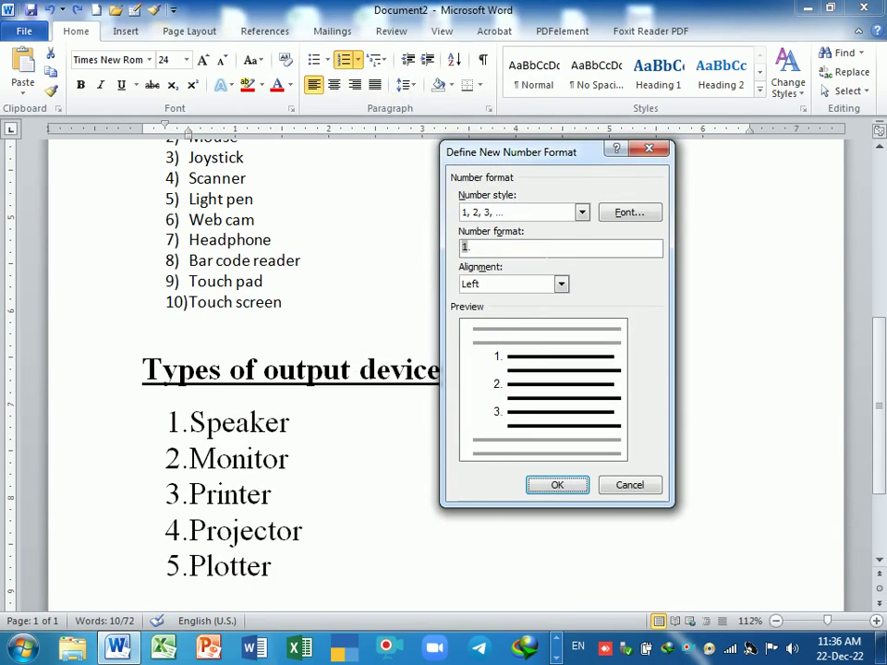
left_click(581, 212)
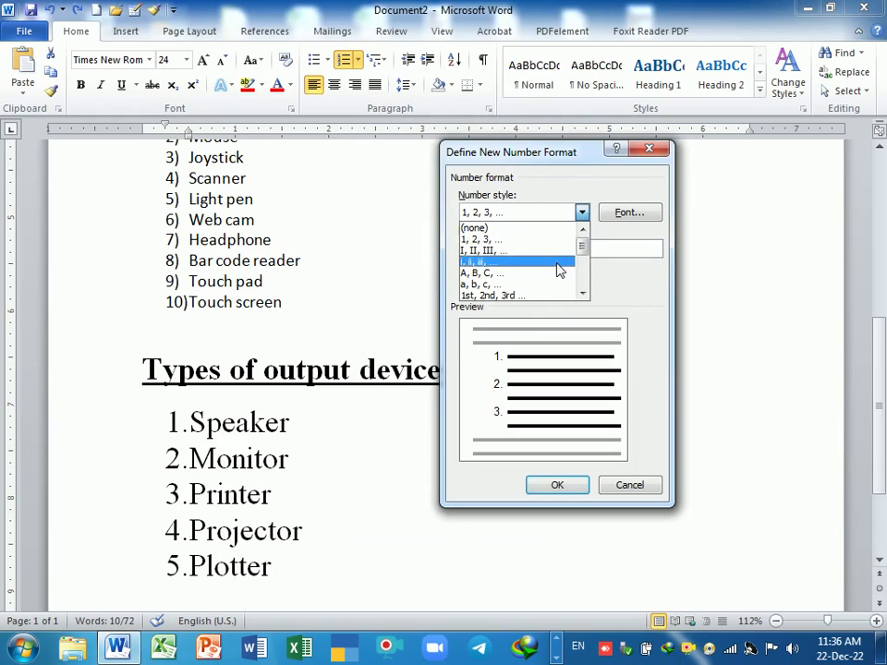
left_click(582, 293)
left_click(582, 292)
left_click(582, 292)
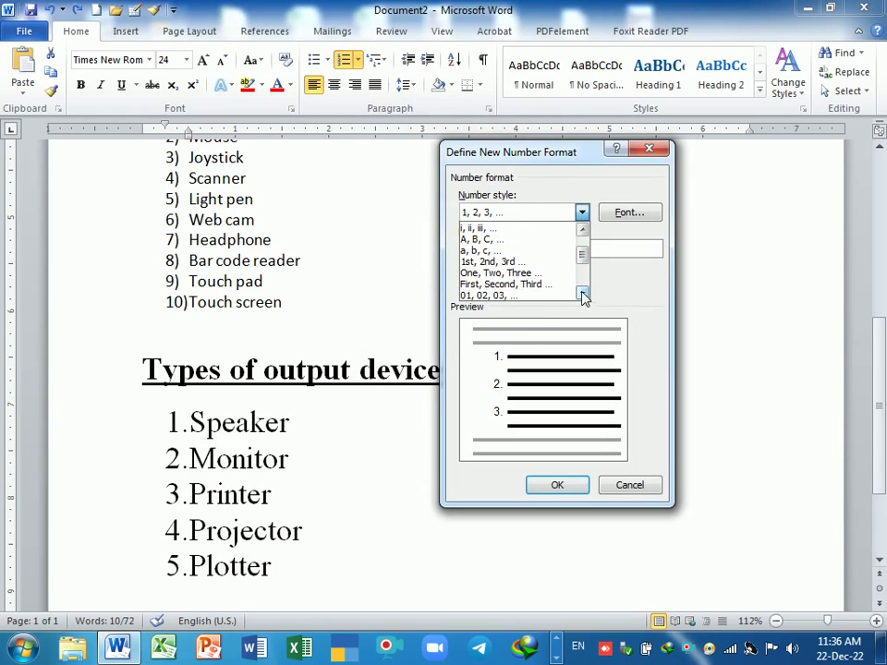
left_click_drag(580, 257, 581, 272)
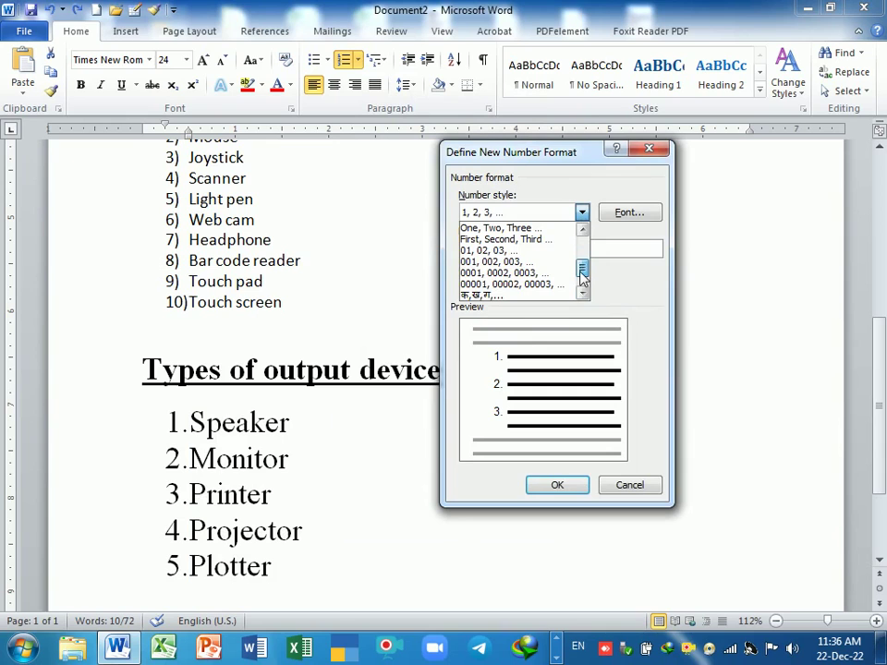
left_click(498, 262)
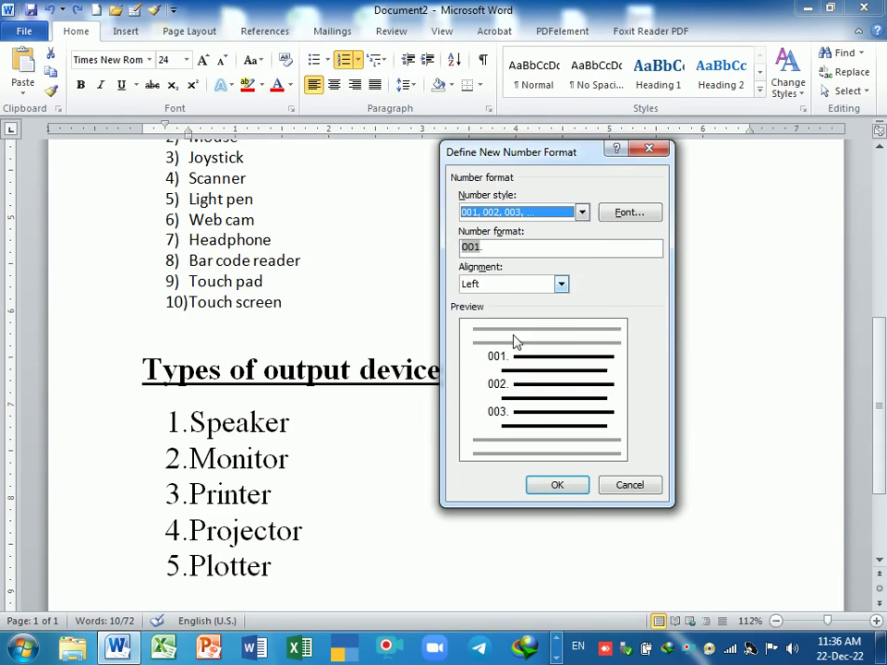
left_click(557, 485)
Start a new empty numbered item 006. after Plotter
left_click(393, 572)
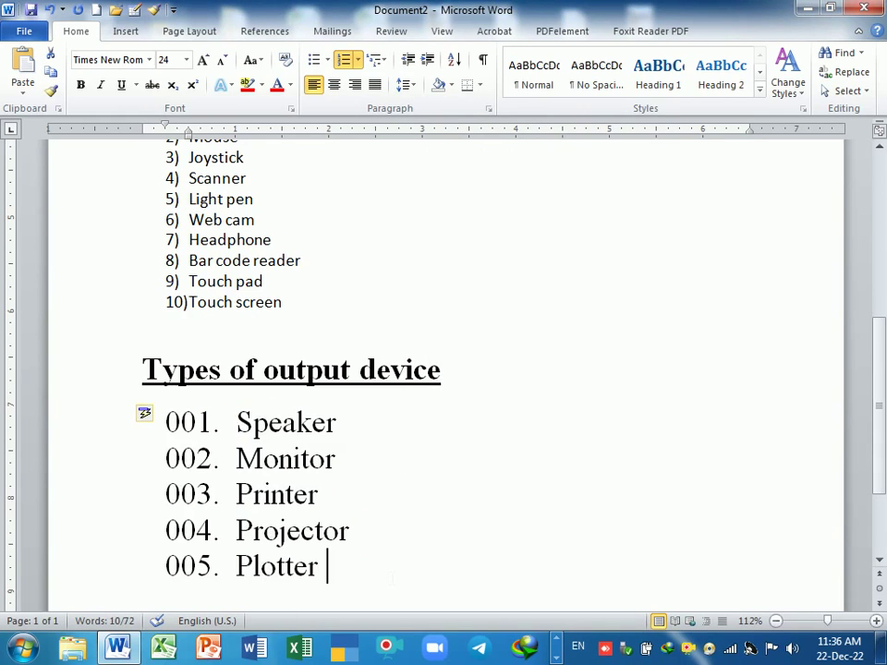
type("+")
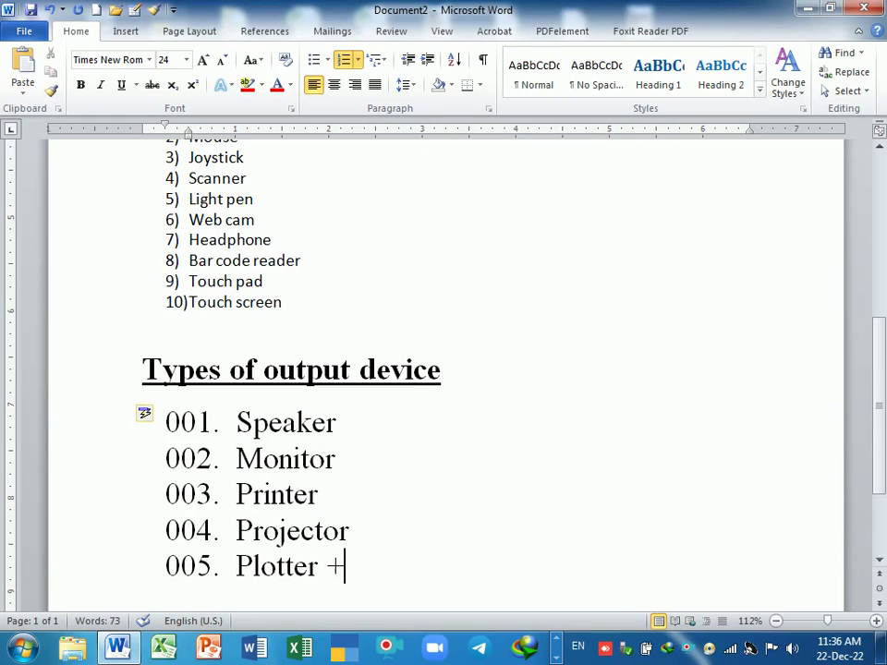
key("BackSpace")
key("Return")
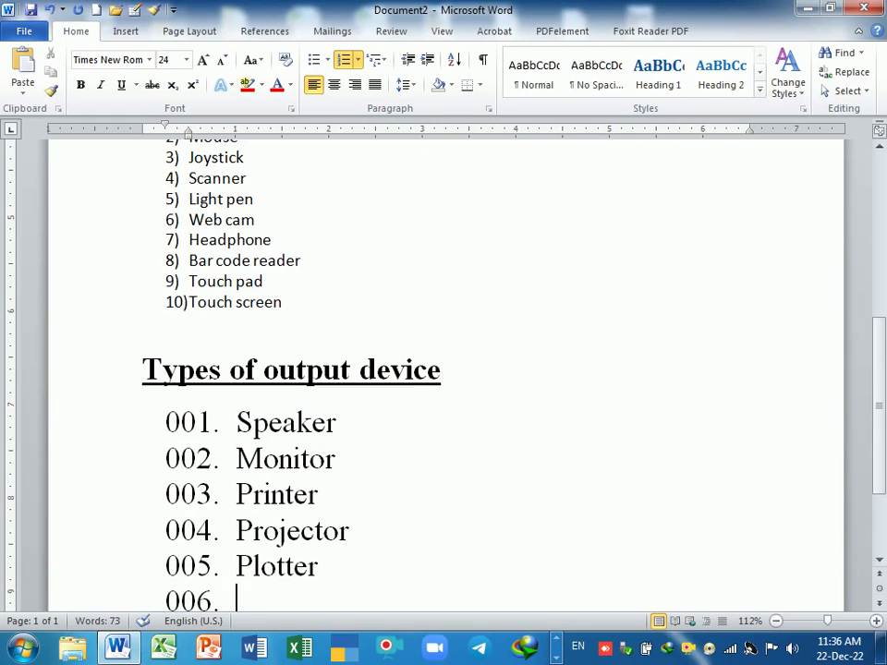
scroll(443, 369, "down", 2)
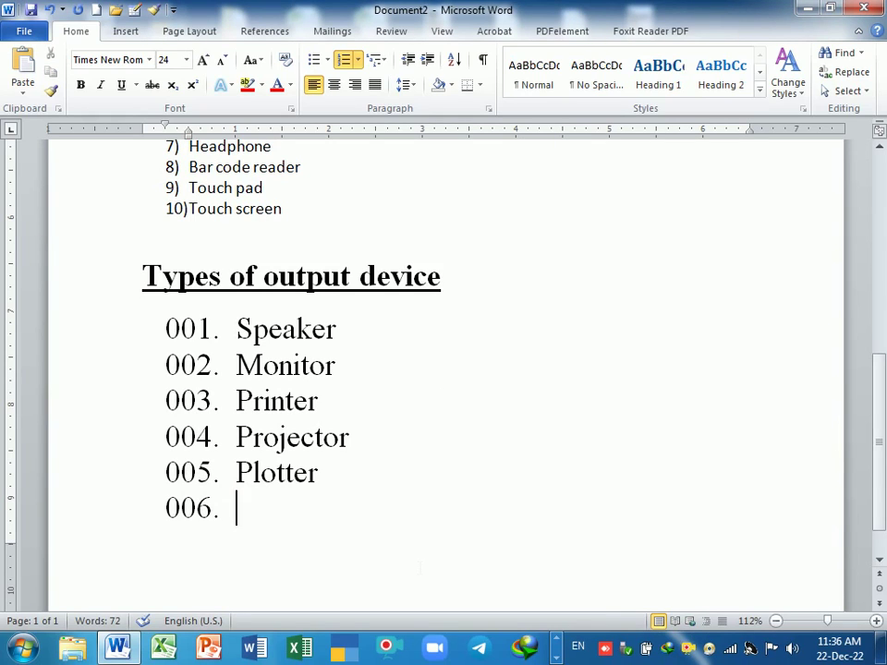
Remove numbering from the empty item and type 'Types of Printer' there
key("BackSpace")
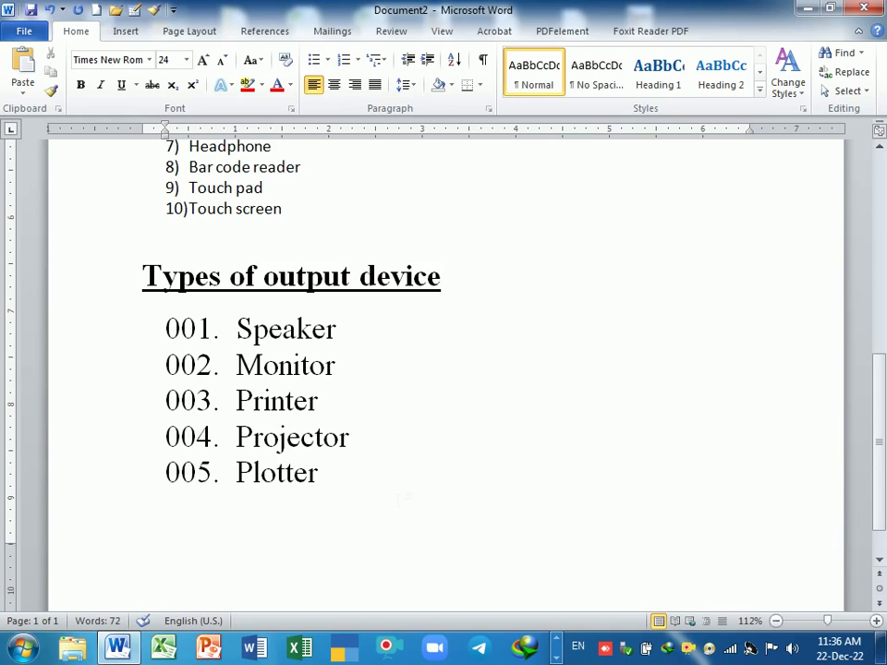
scroll(403, 499, "up", 5)
scroll(404, 499, "up", 4)
scroll(404, 499, "down", 6)
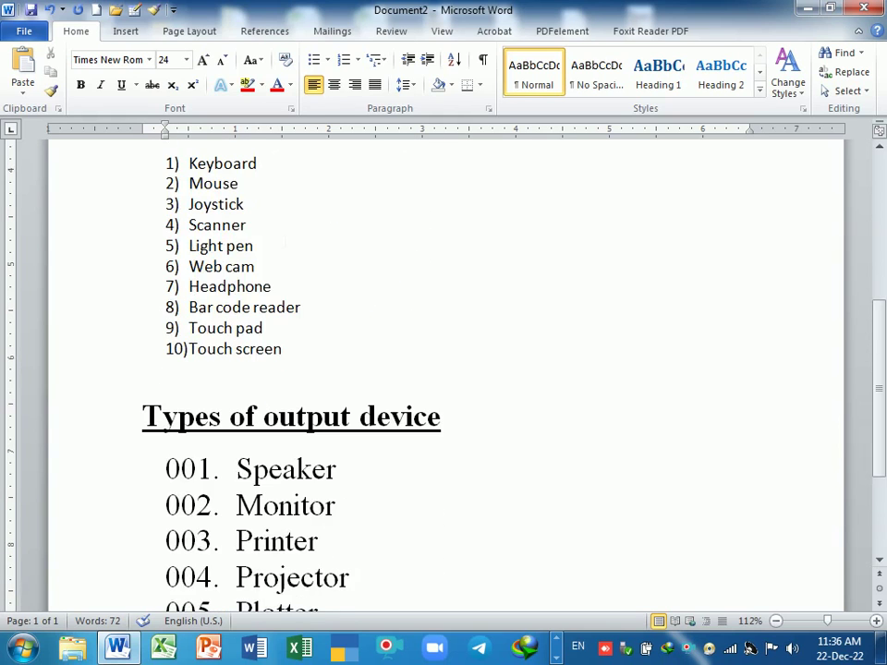
scroll(443, 369, "down", 2)
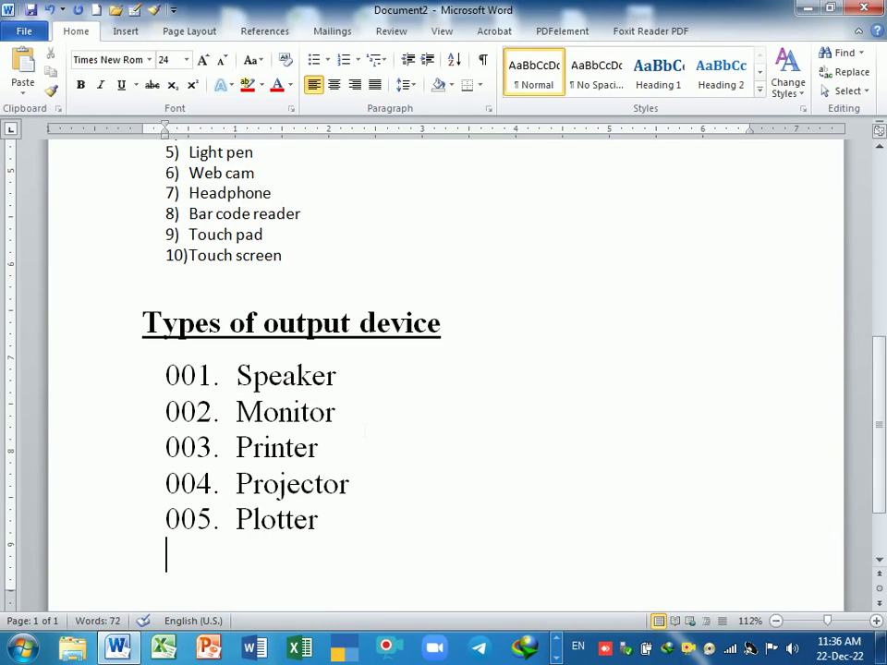
type("Ty")
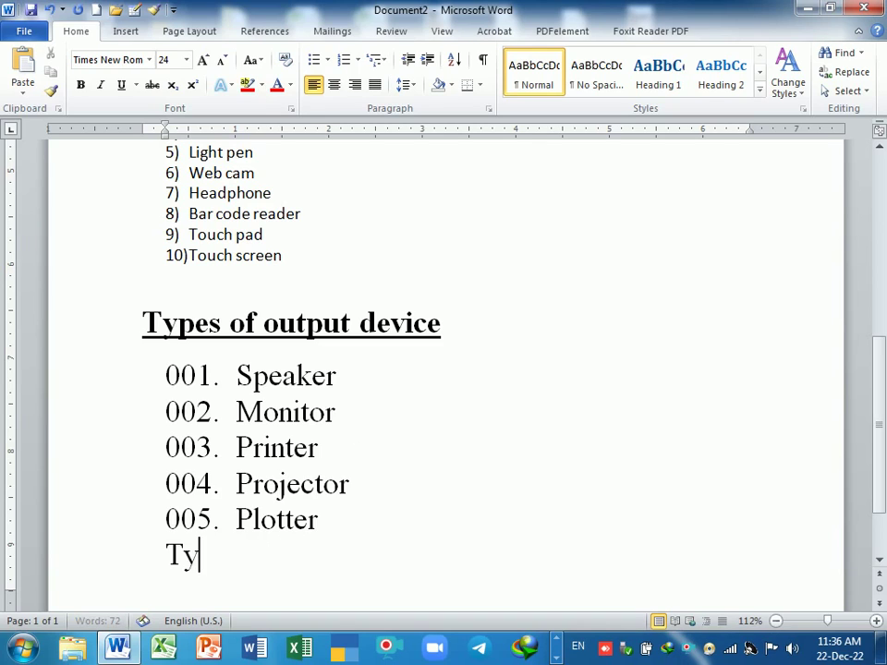
type("pes ")
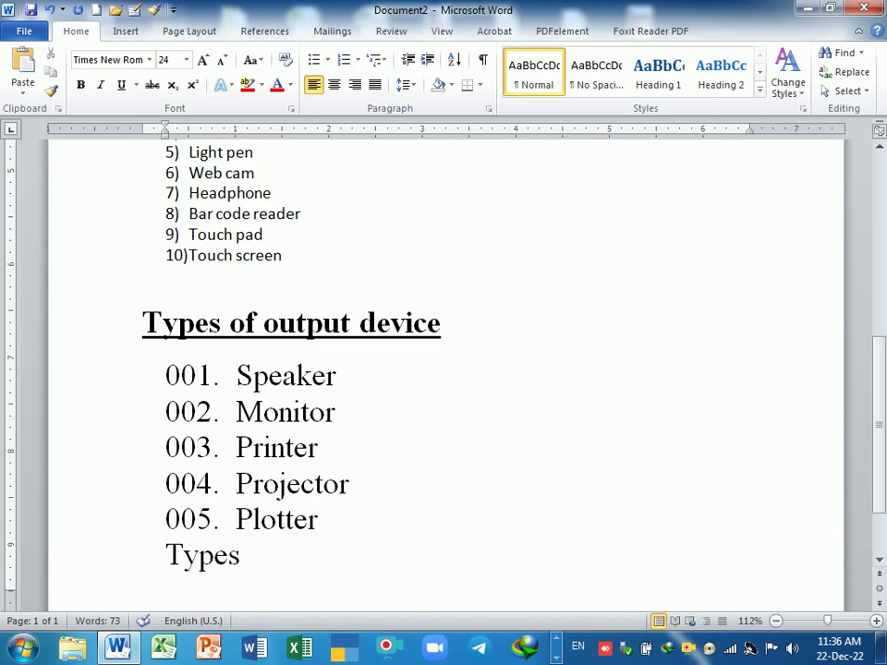
type("fo")
key("BackSpace")
key("BackSpace")
type("of Pr")
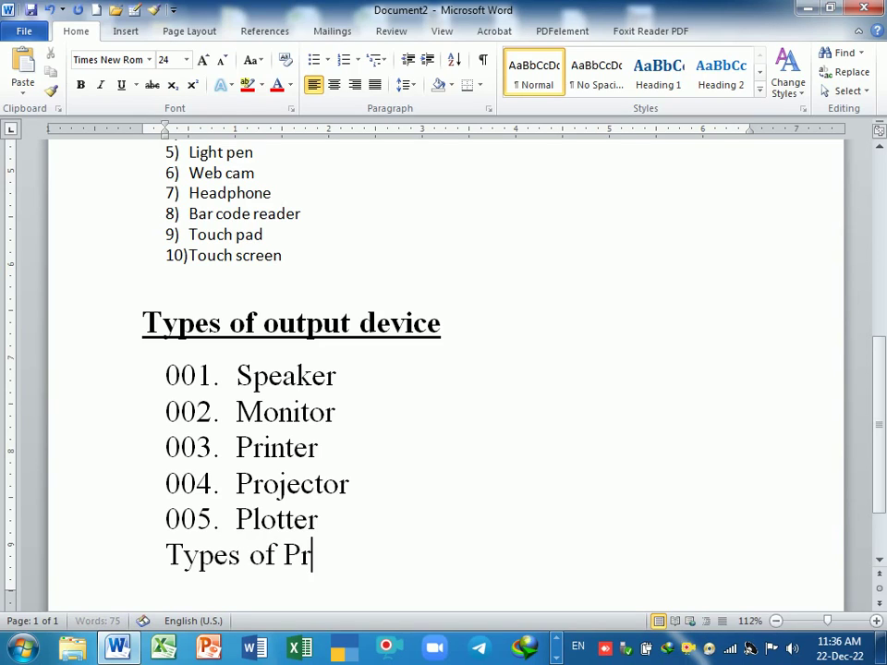
type("inter")
key("ctrl+Return")
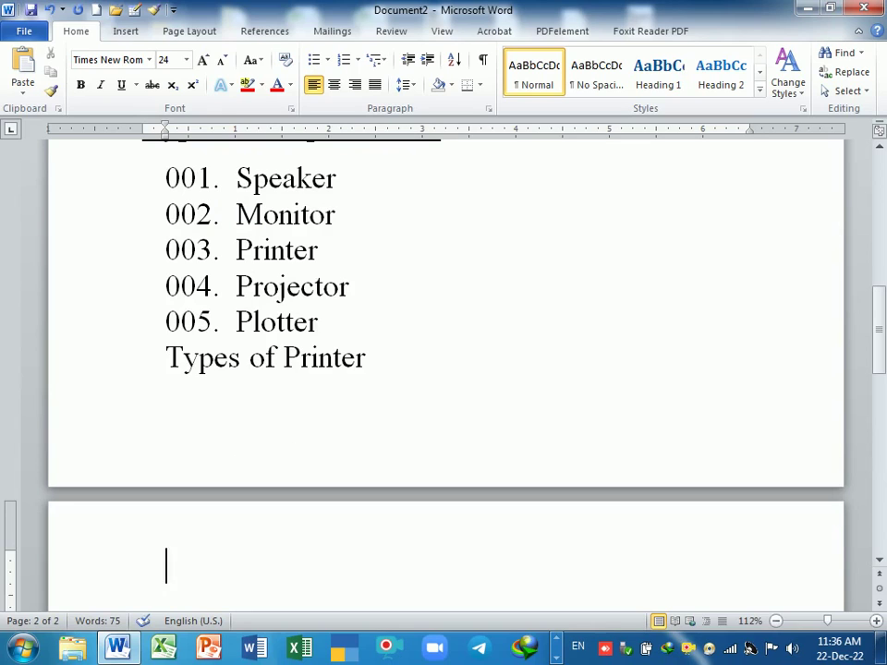
Add 'Impact' and 'Non-impact printer' lines and move 'Types of Printer' onto page 2
type("impact ")
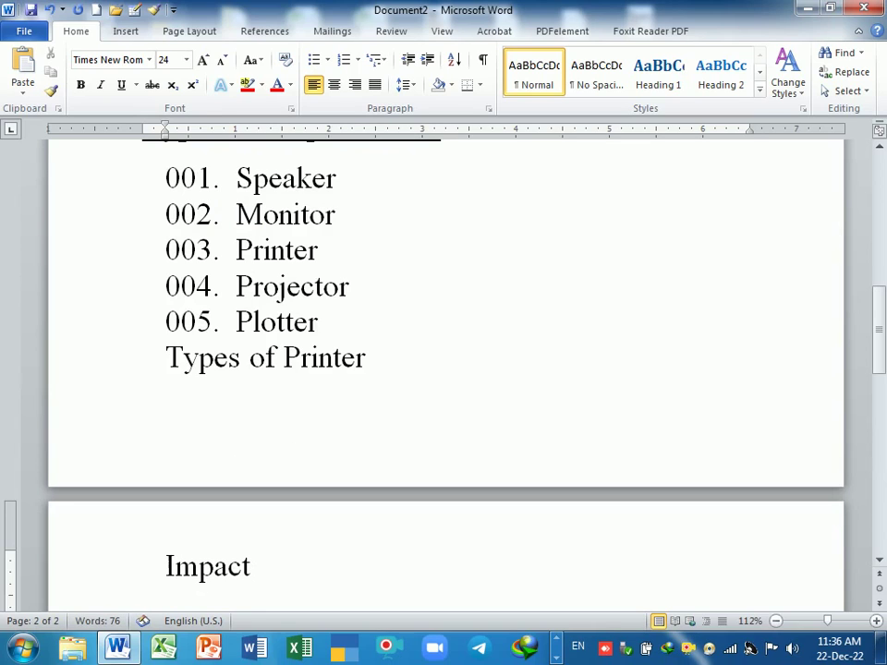
type("non ")
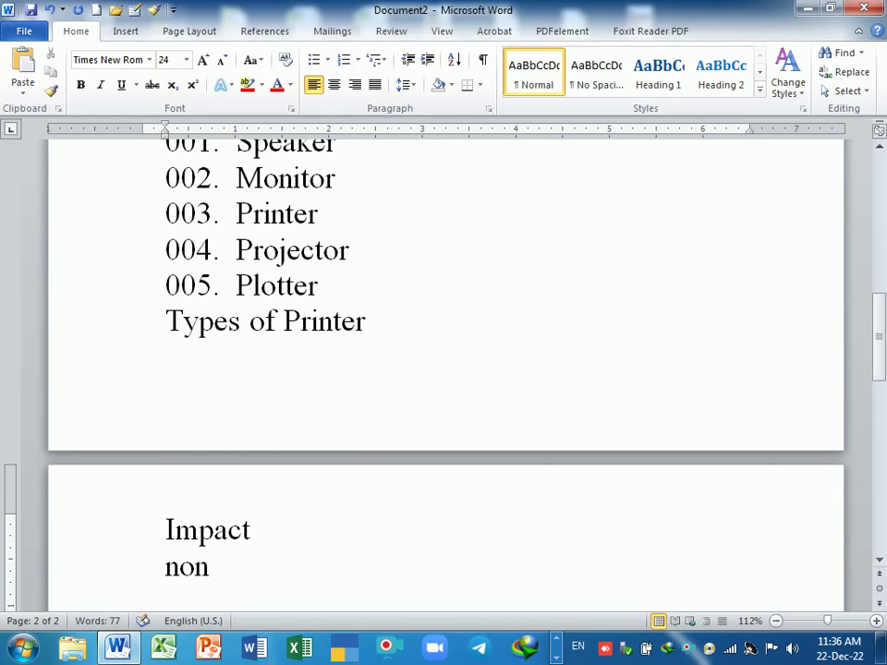
type("i")
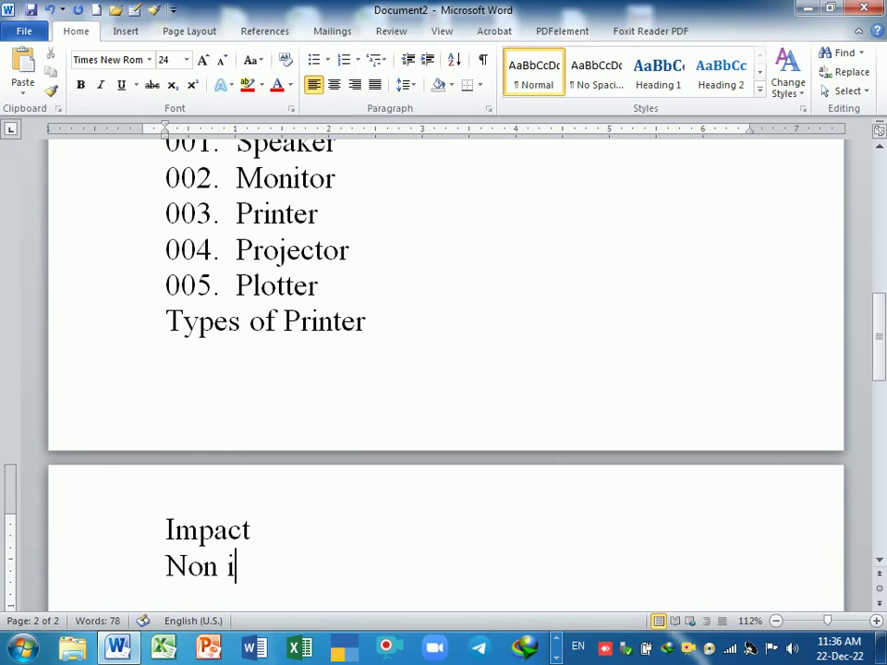
type("mpact")
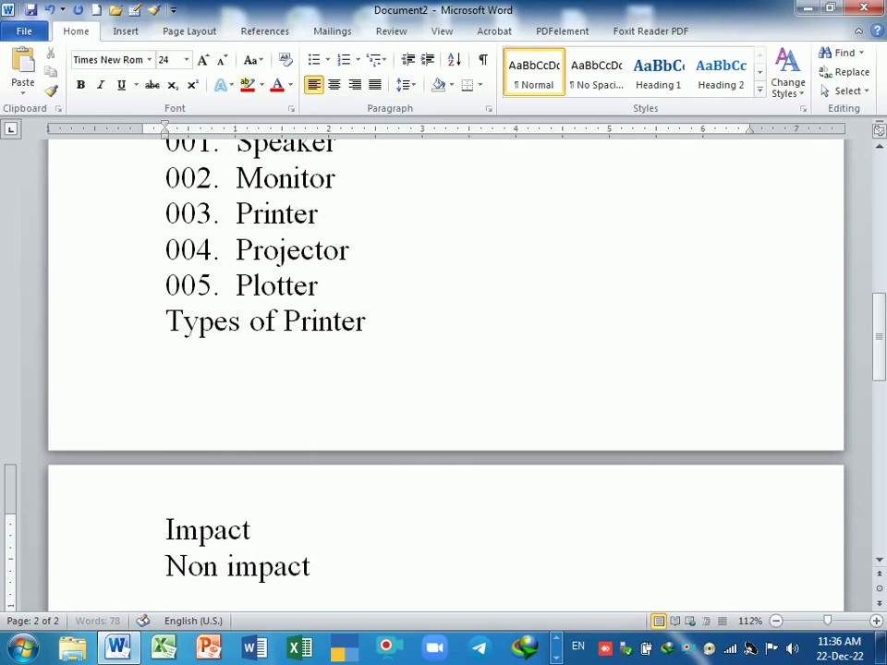
type(" printer")
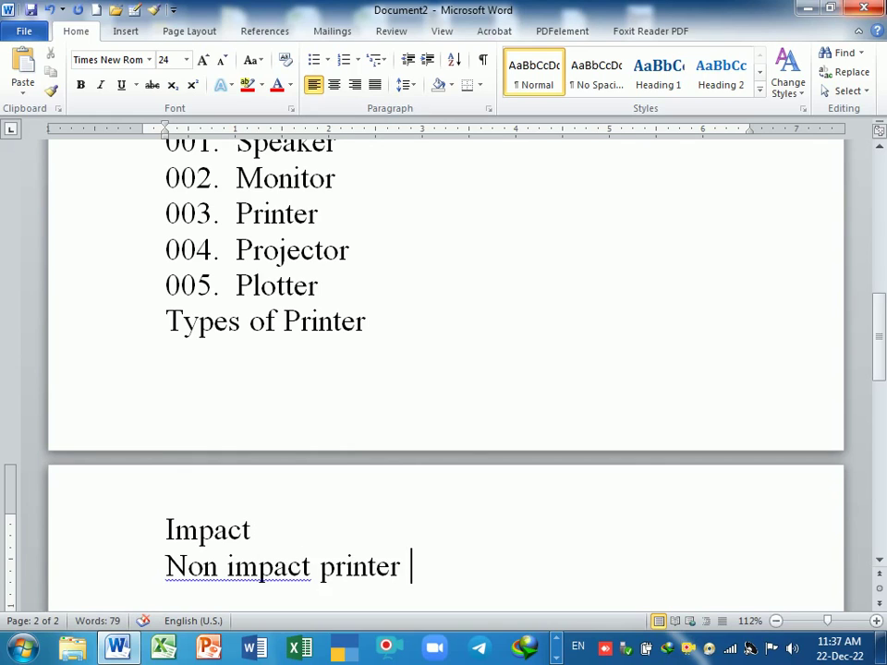
right_click(293, 572)
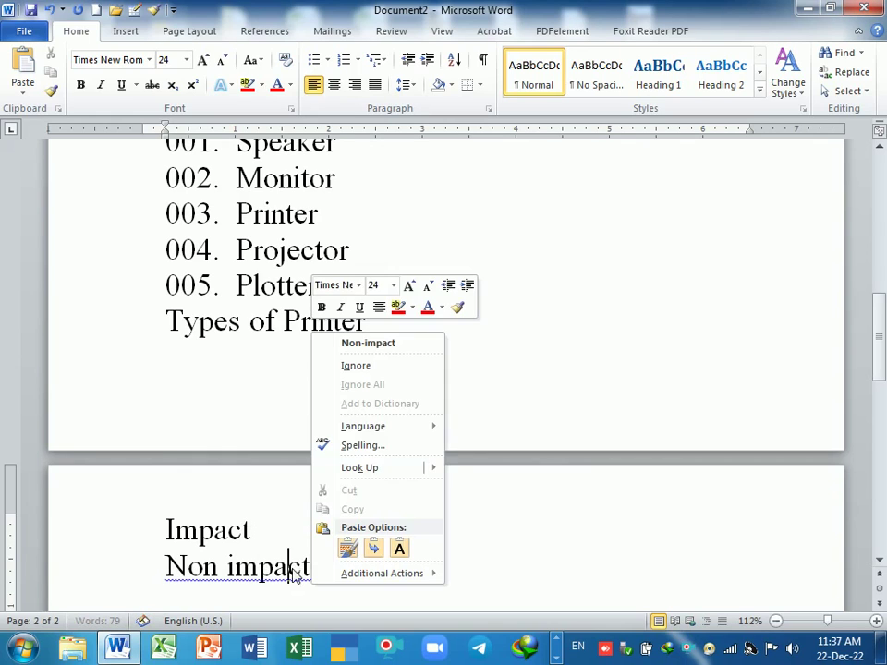
left_click(390, 344)
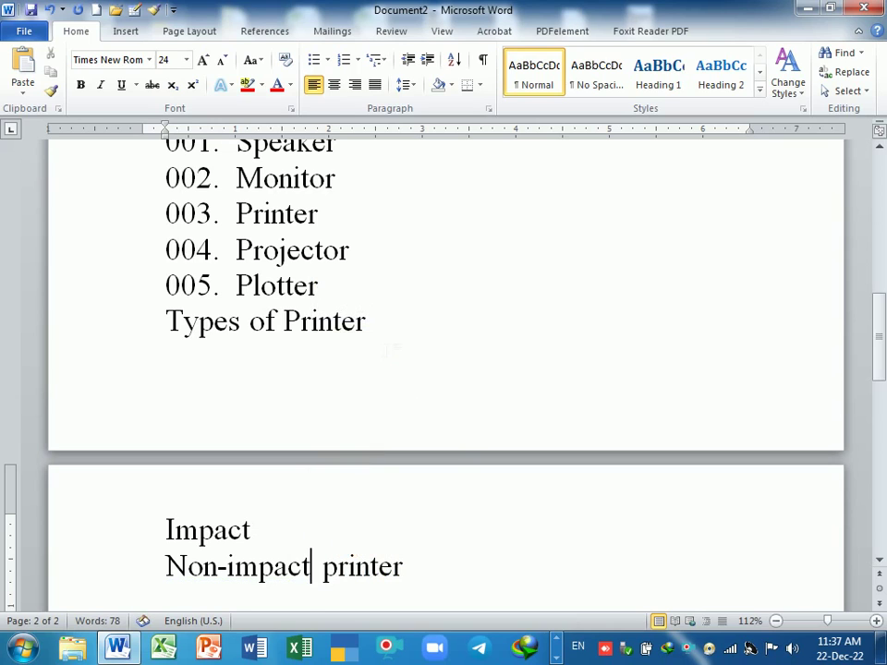
left_click(166, 320)
key("Return")
key("Return")
key("Return")
key("Return")
scroll(444, 369, "down", 4)
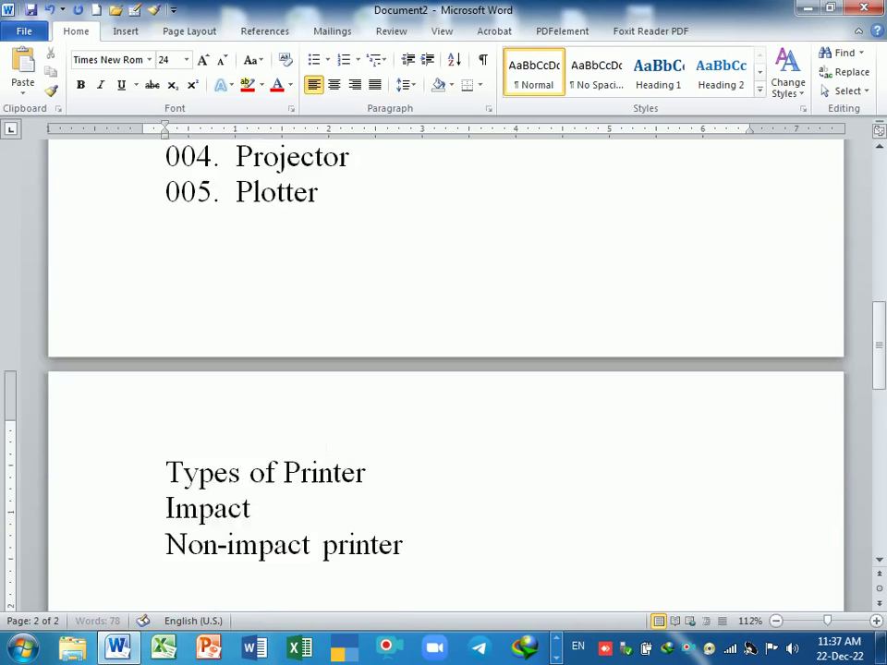
key("shift+End")
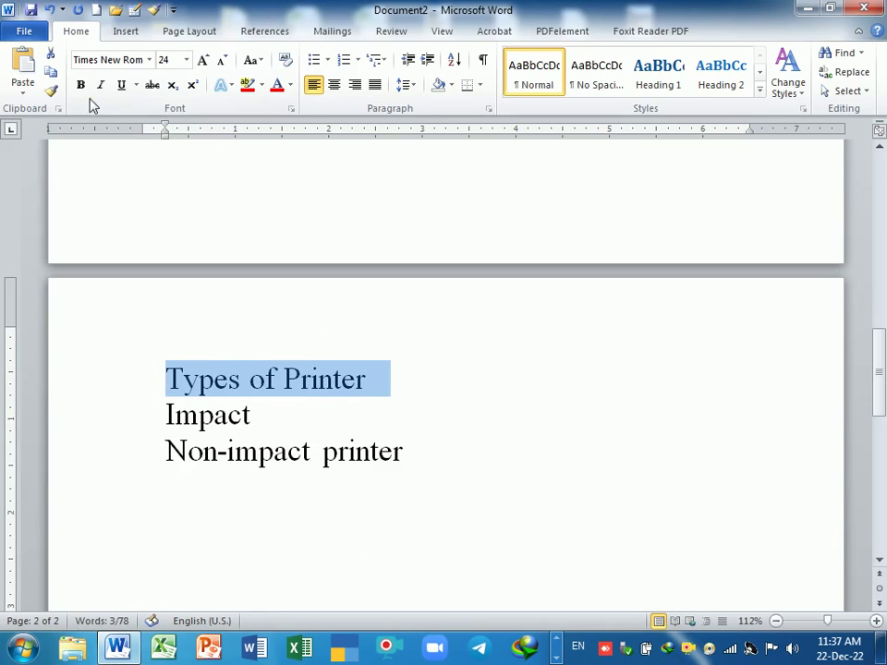
Format the 'Types of Printer' heading as bold, underlined, 36 pt Calibri
left_click(80, 84)
left_click(121, 85)
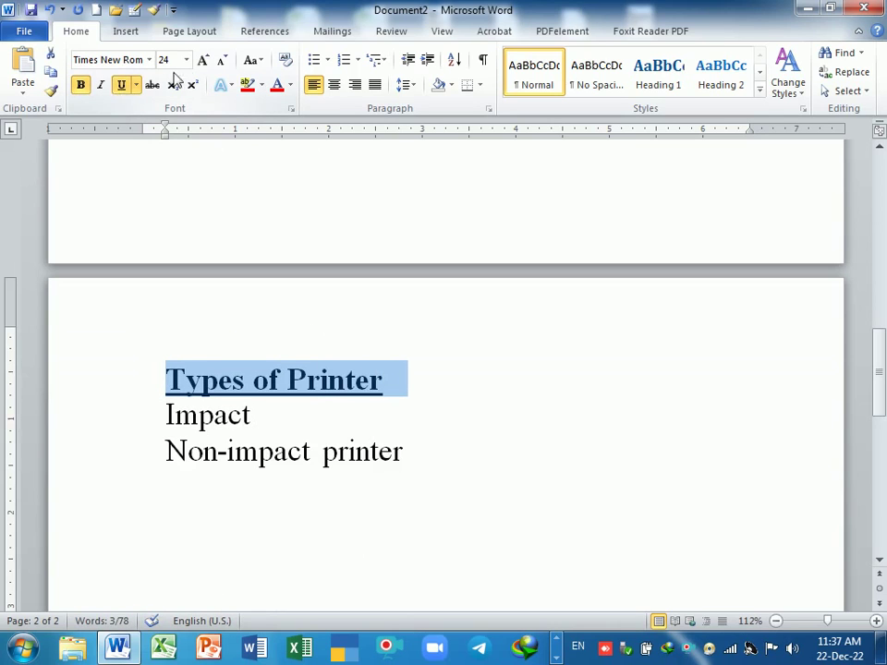
left_click(203, 60)
left_click(203, 60)
left_click(203, 60)
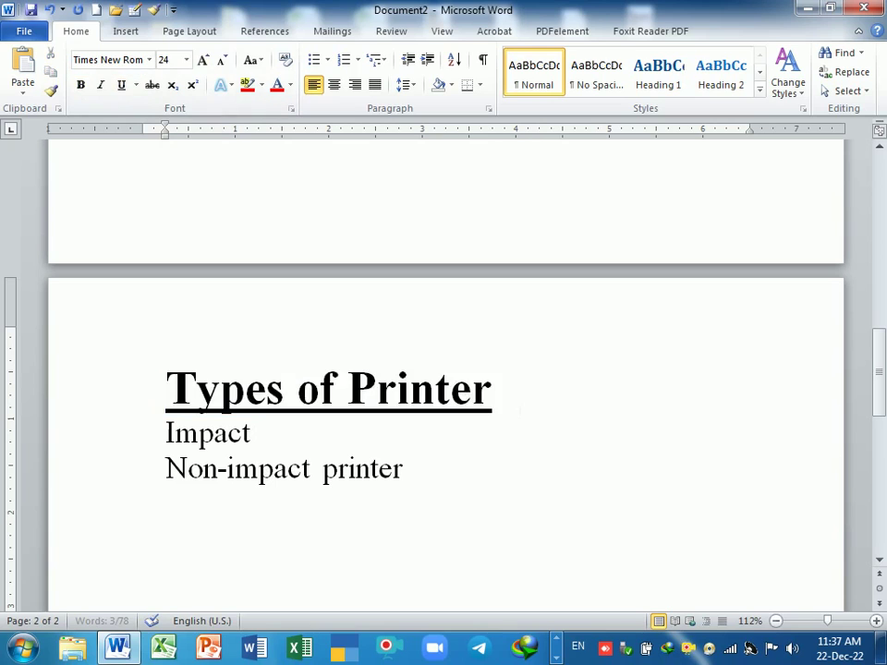
left_click_drag(518, 388, 167, 388)
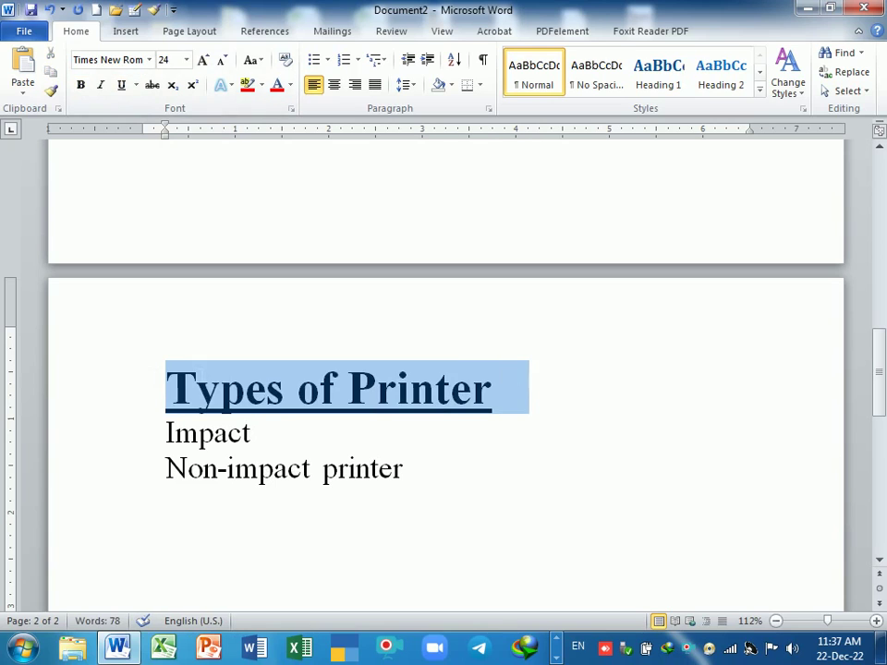
left_click(149, 60)
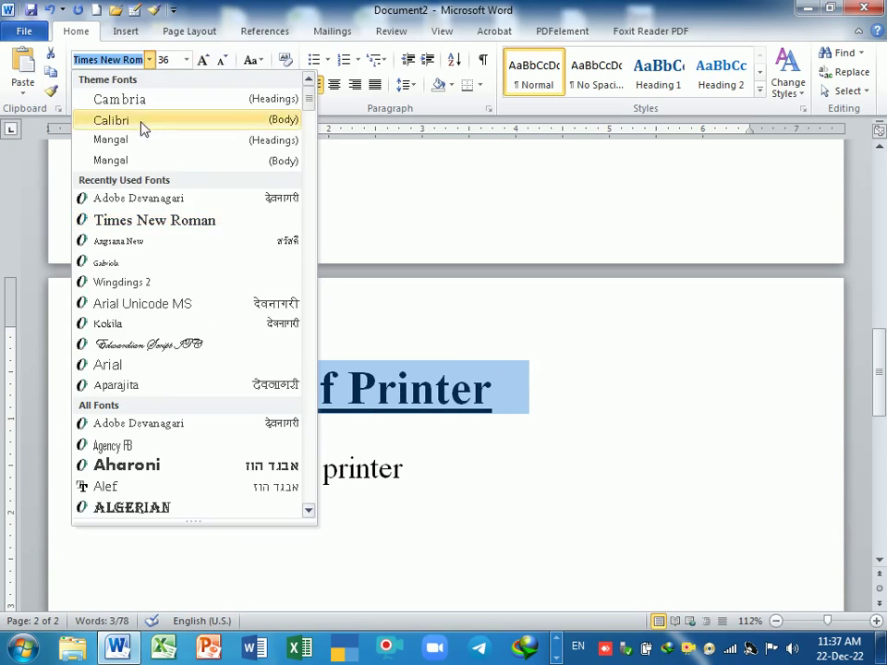
left_click(142, 125)
left_click(487, 545)
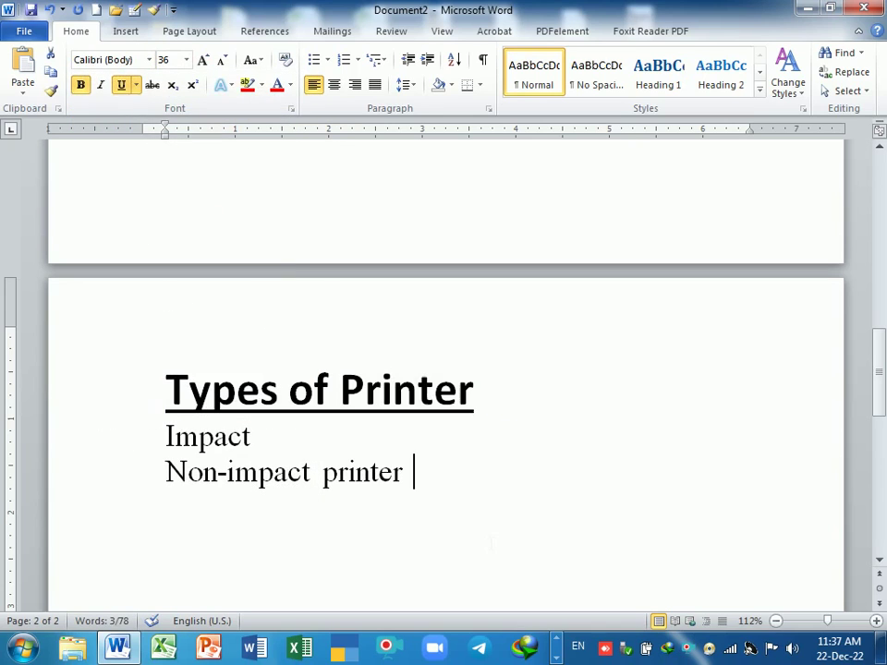
scroll(487, 545, "down", 1)
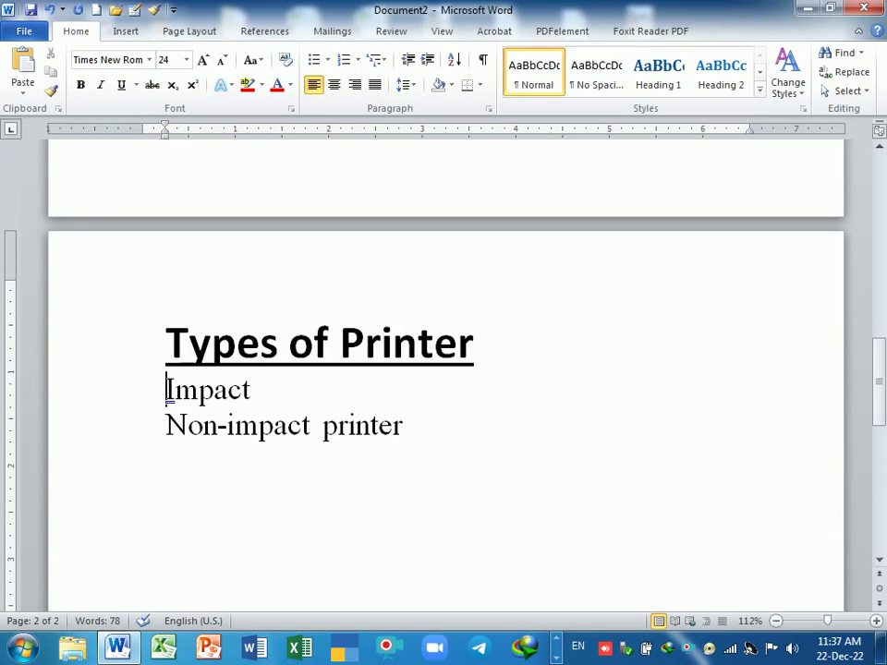
Apply the 1./1.1./1.1.1. multilevel list to the Impact and Non-impact printer lines
left_click_drag(167, 390, 416, 434)
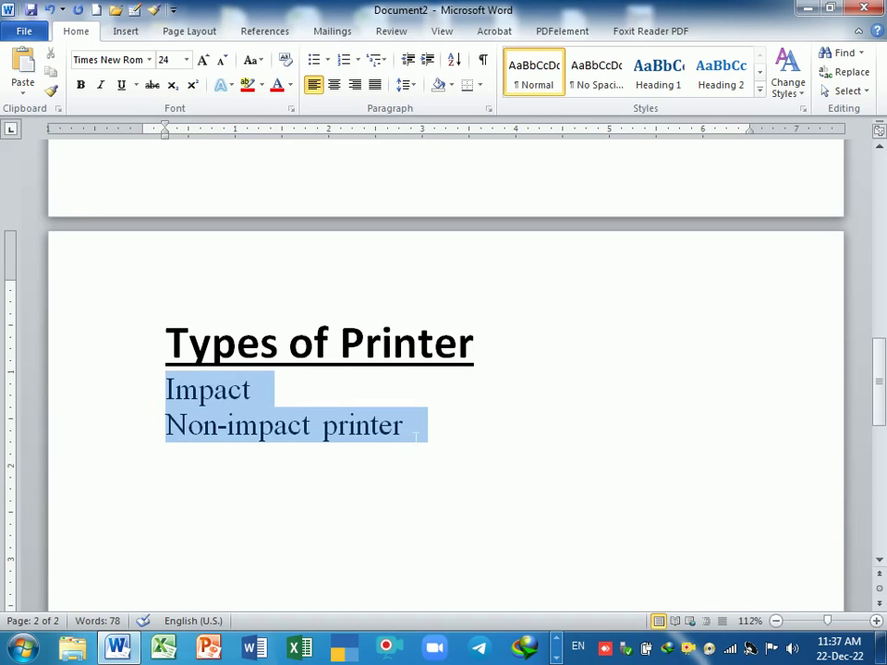
left_click(383, 63)
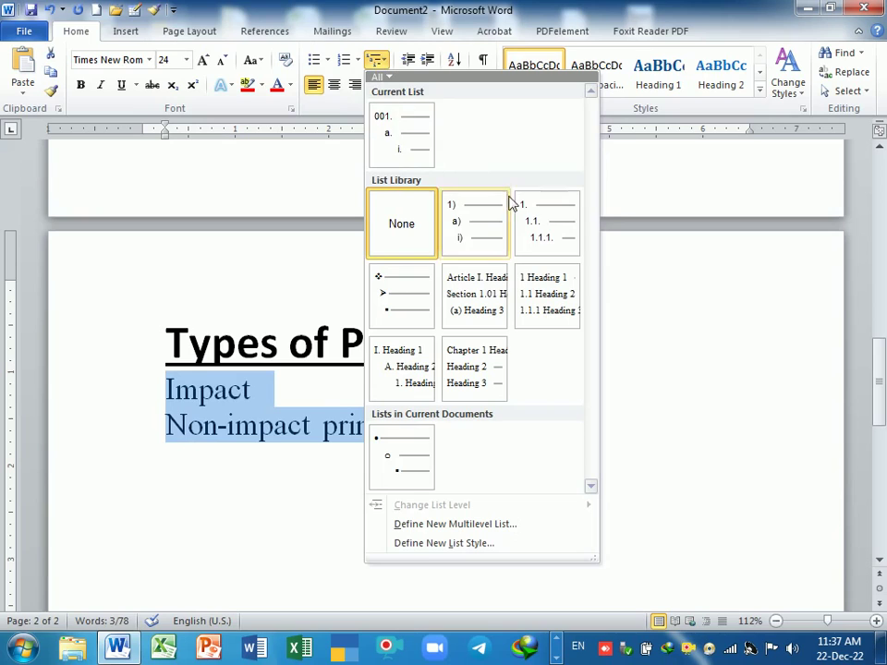
mouse_move(550, 214)
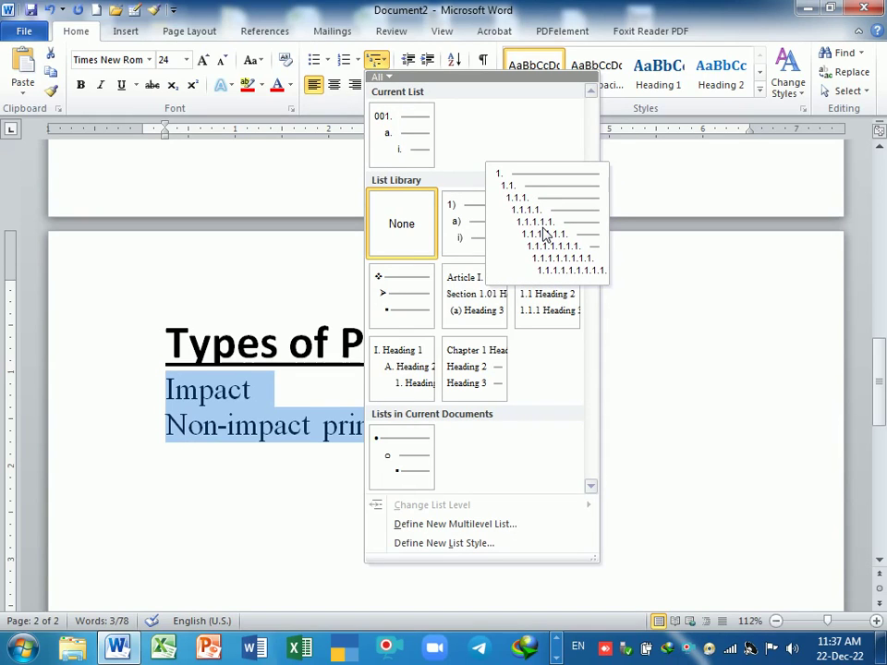
left_click(544, 233)
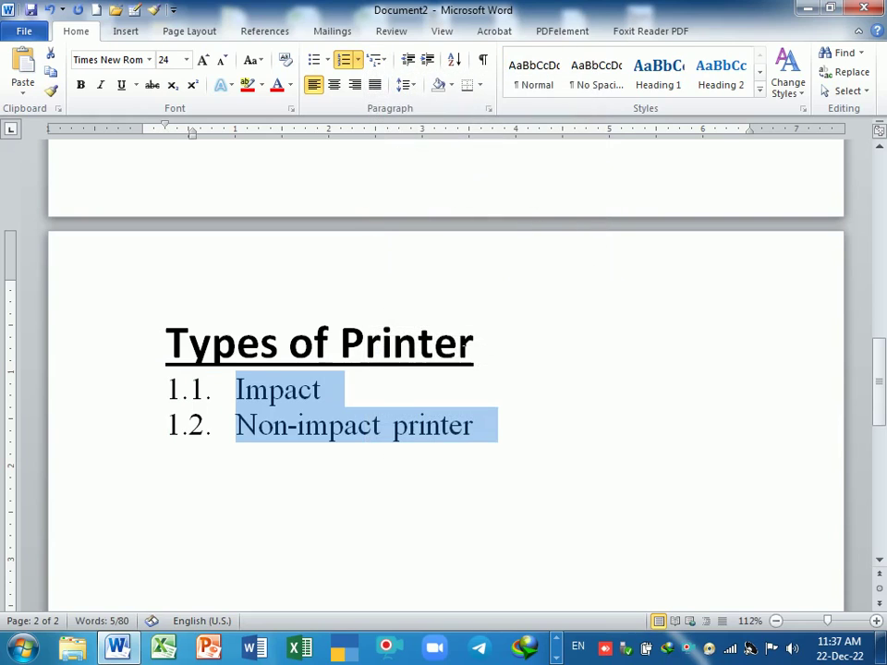
left_click(308, 496)
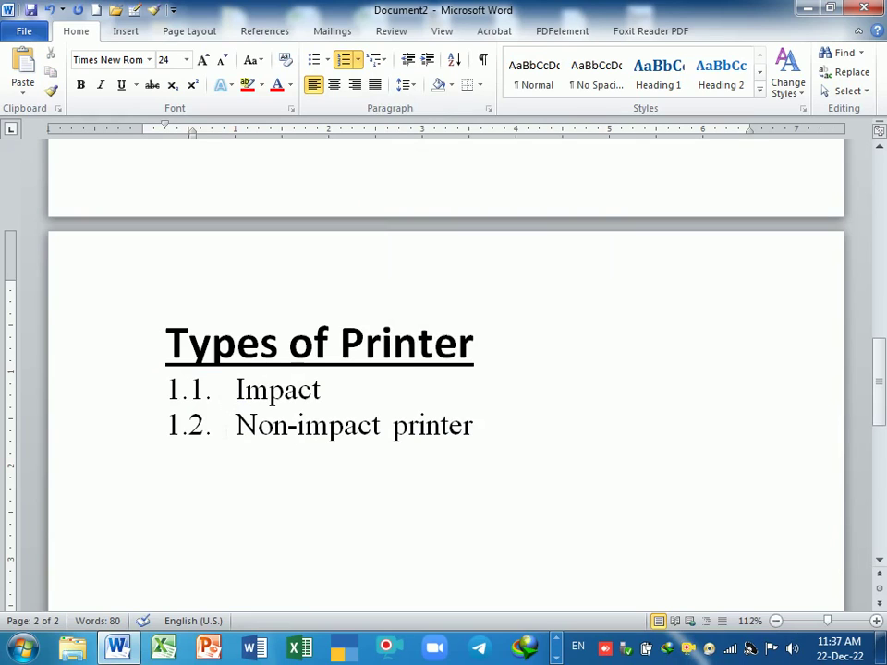
Decrease the indent so Impact and Non-impact printer become top-level items 1 and 2
left_click(237, 426)
left_click(408, 61)
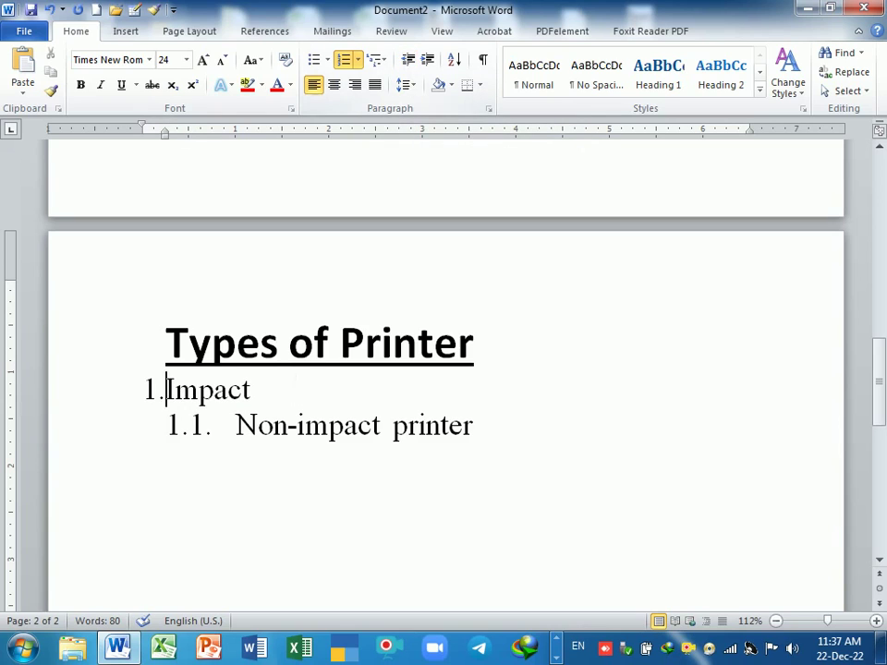
left_click(408, 61)
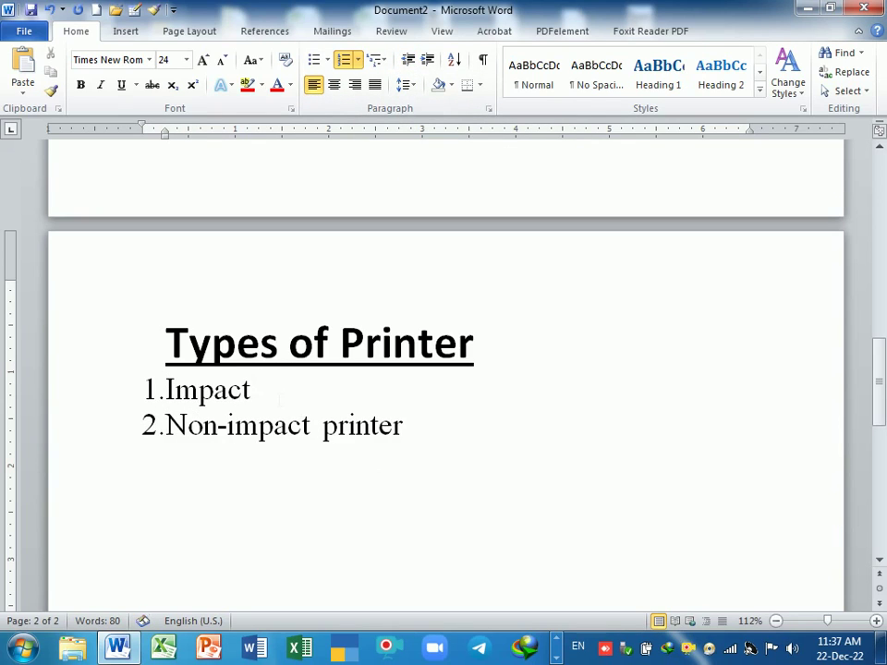
Add 'dot printer', 'drum printer' and 'line printer' as new list items after Impact
key("Return")
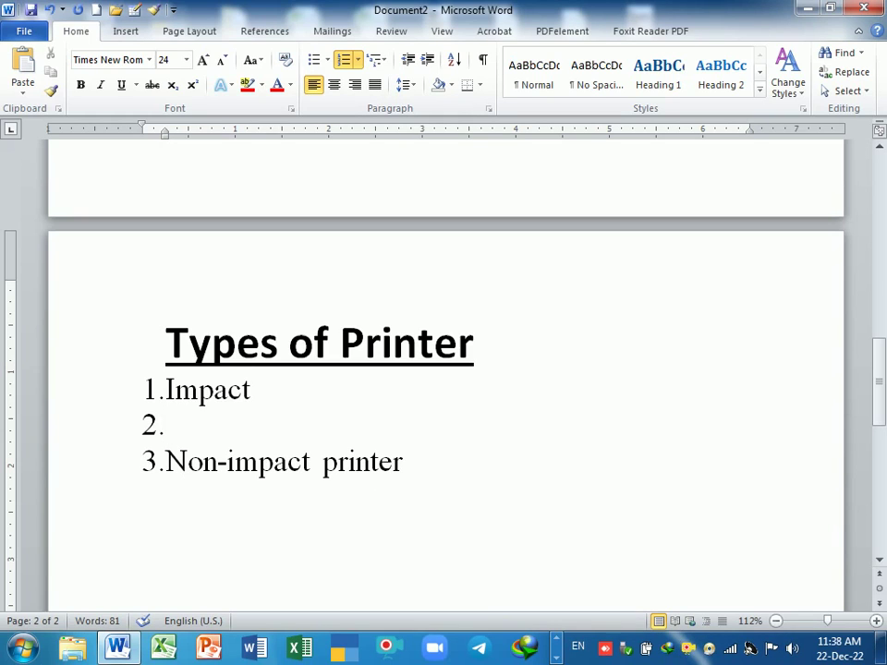
type("dot printe")
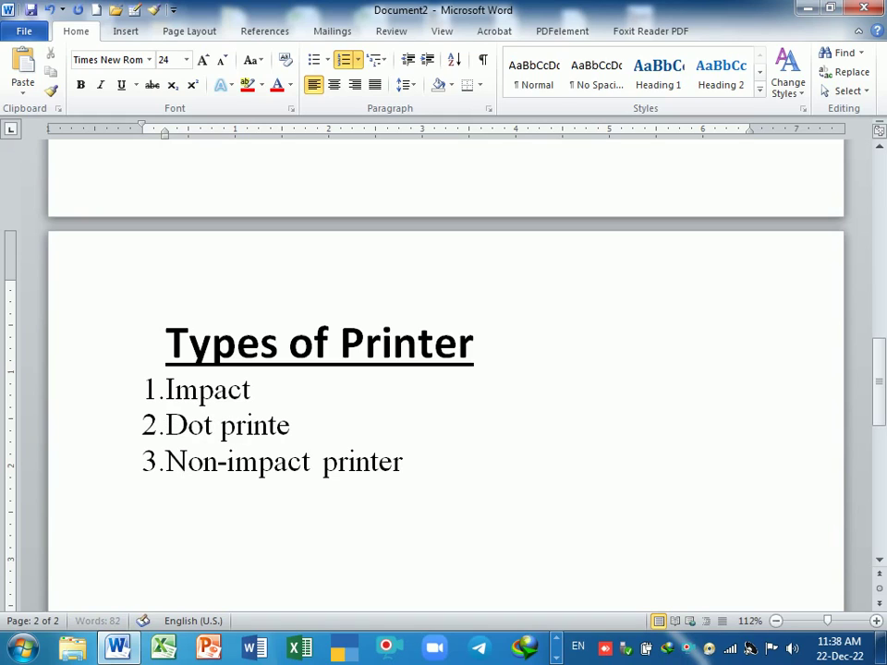
type("r")
key("Return")
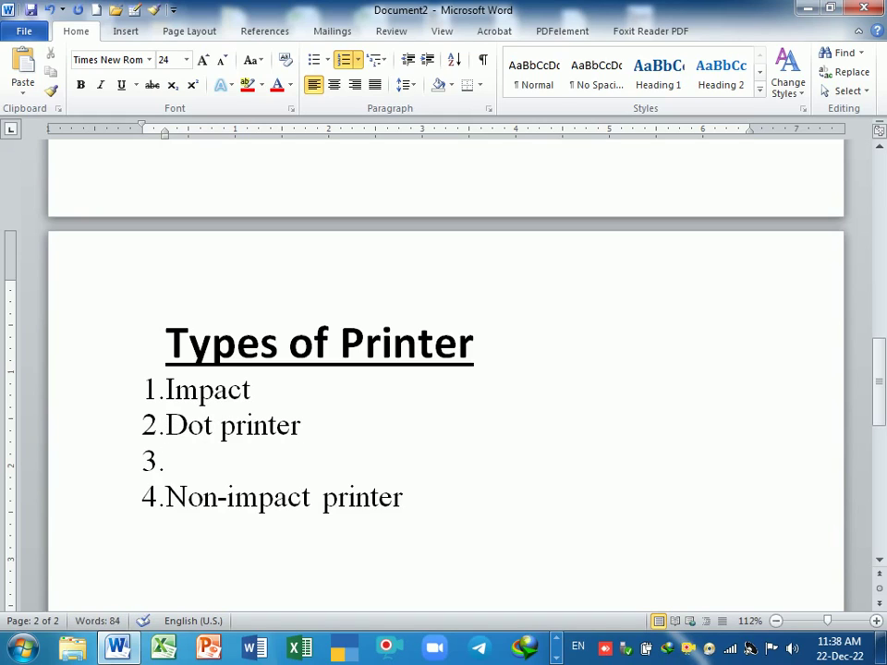
type("drum ")
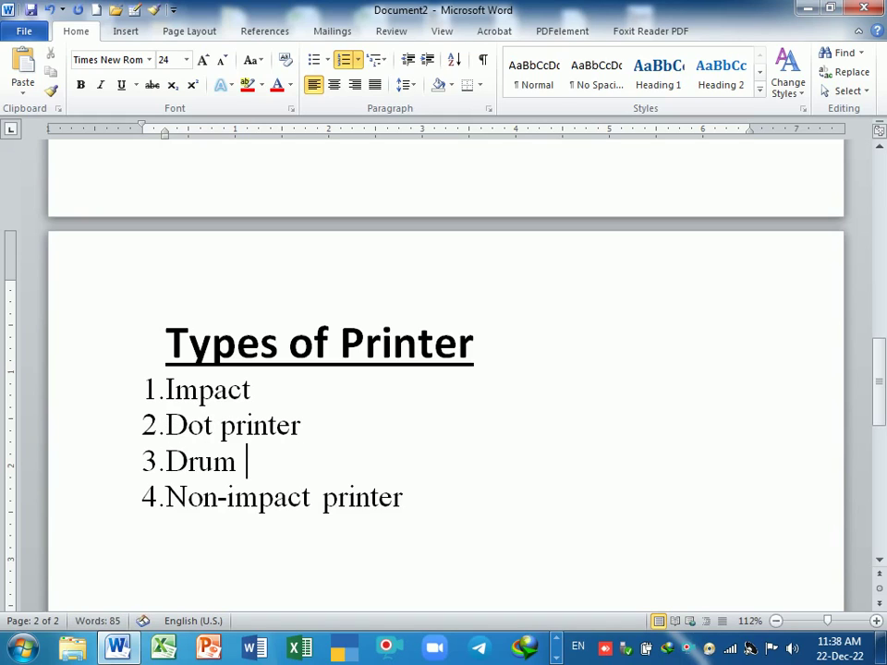
type("printer")
key("Return")
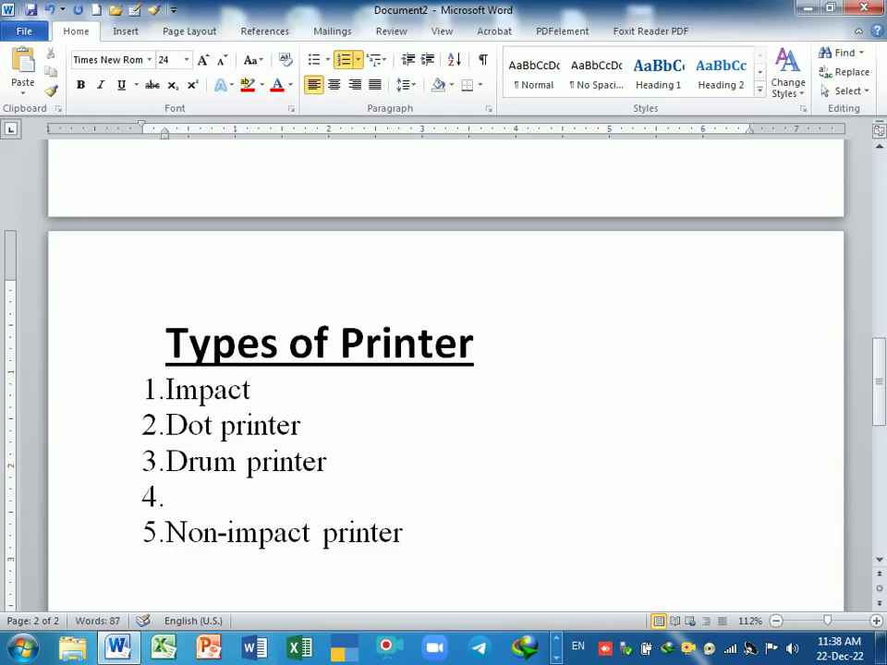
type("line printer")
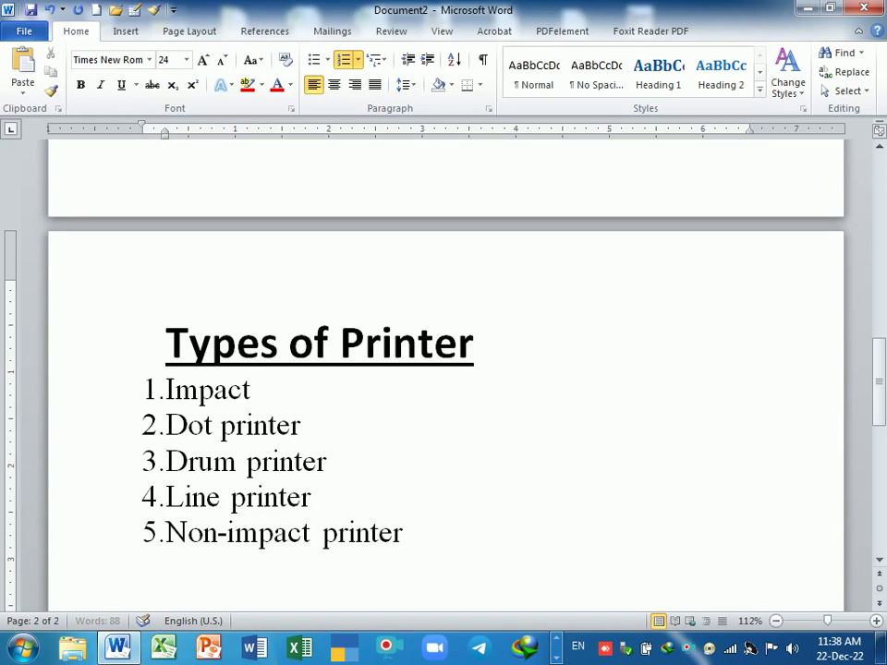
key("Return")
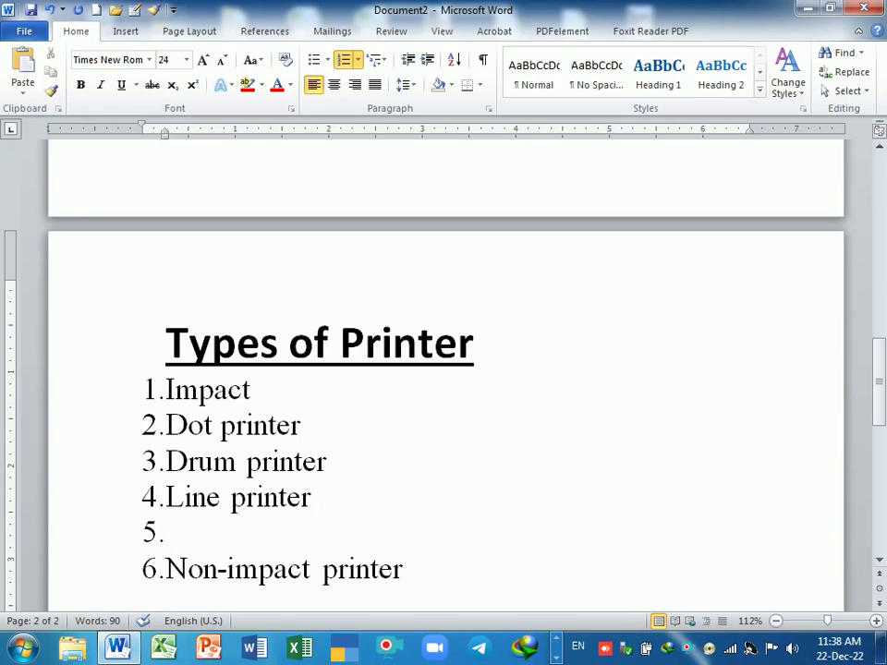
key("BackSpace")
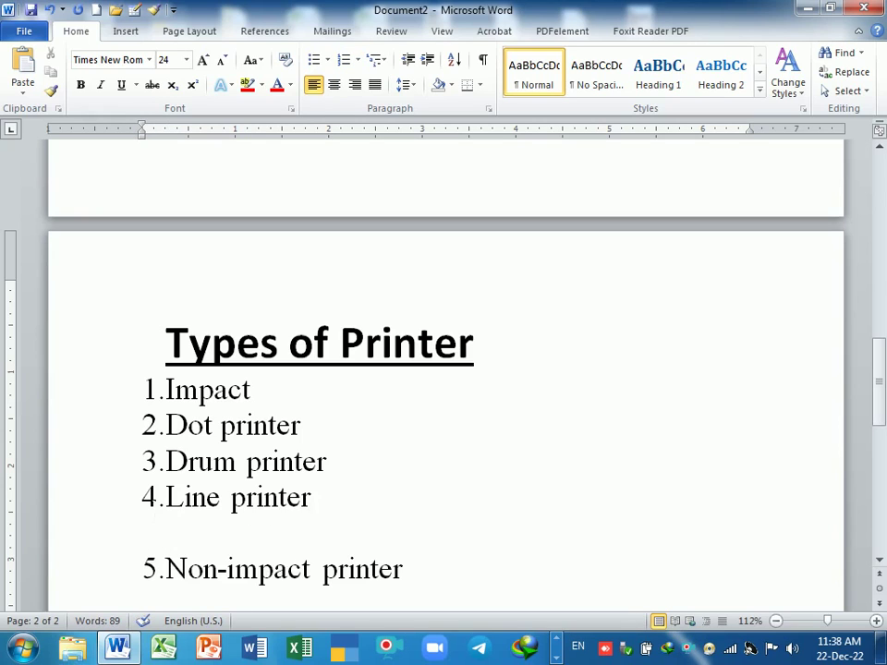
Extend the first item so it reads 'Impact printer'
left_click_drag(166, 423, 314, 499)
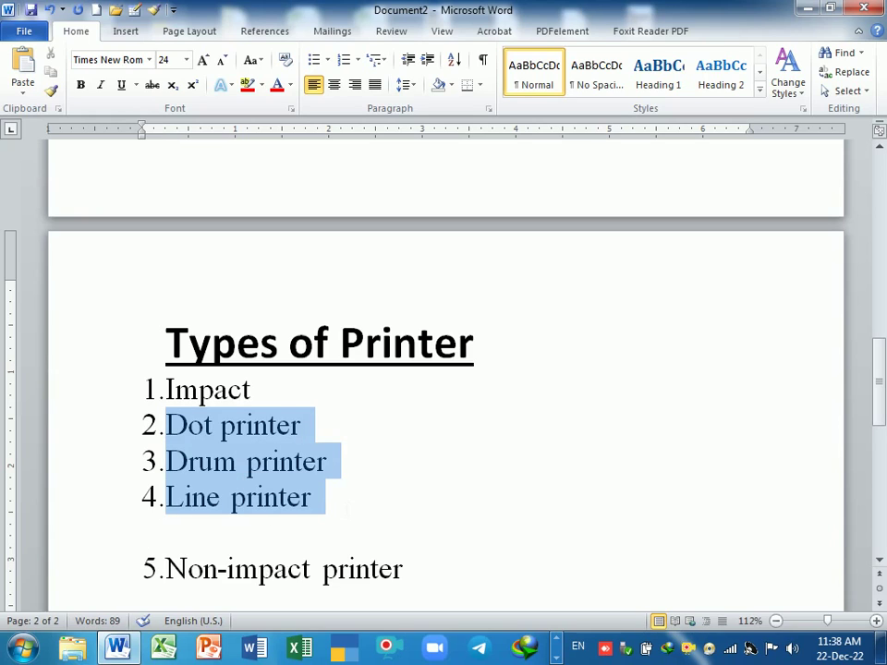
left_click(272, 391)
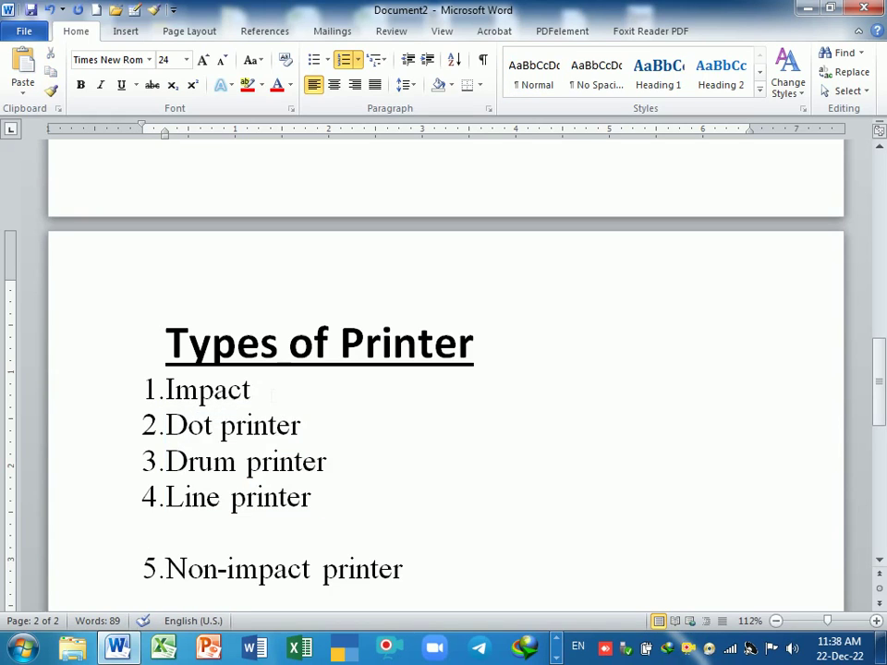
type("ptin")
key("BackSpace")
key("BackSpace")
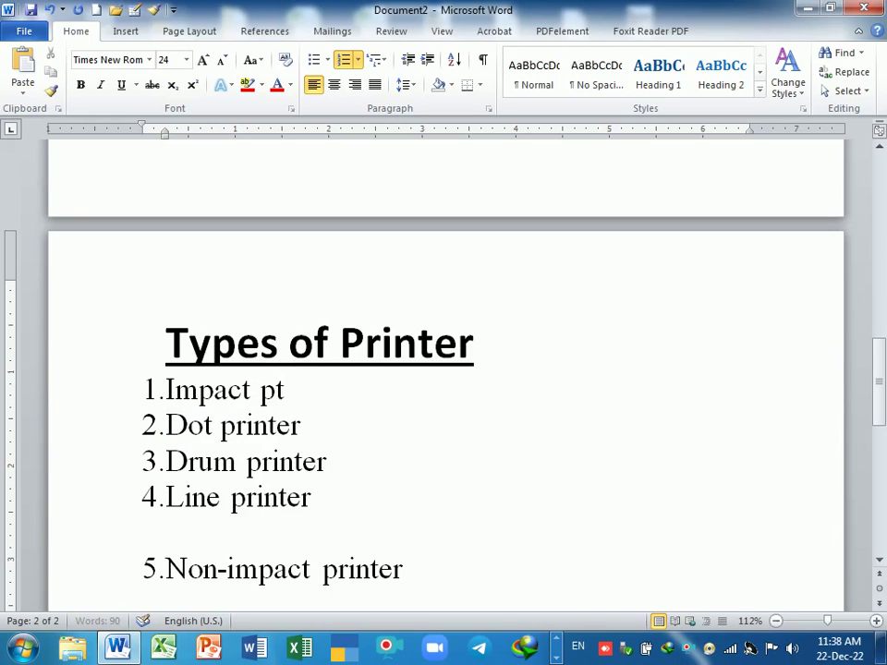
key("BackSpace")
type("riter")
key("BackSpace")
key("BackSpace")
key("BackSpace")
type("n")
key("BackSpace")
key("BackSpace")
type("nter")
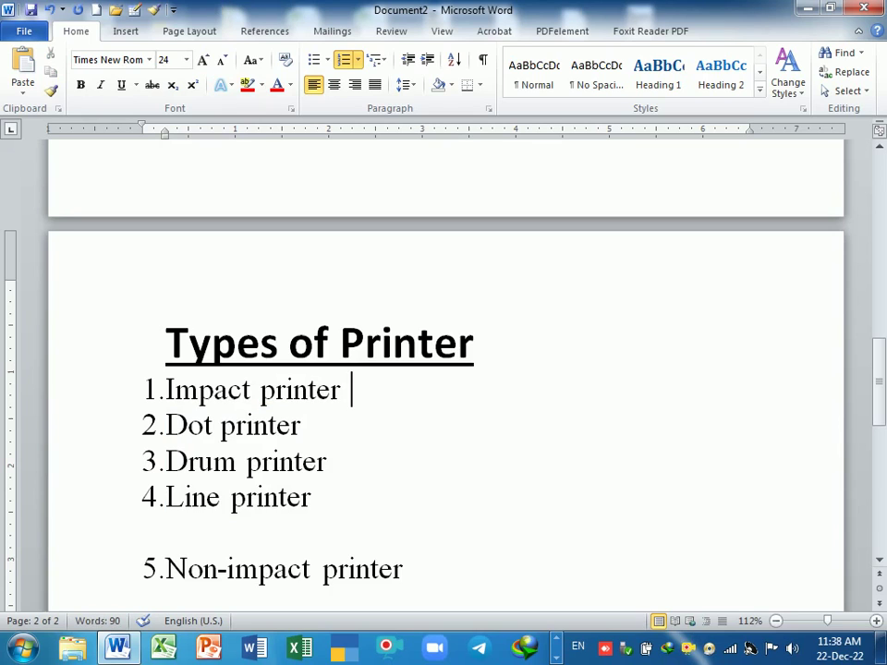
Indent Dot, Drum and Line printer into sub-items 1.1, 1.2 and 1.3 under Impact printer
left_click_drag(168, 424, 341, 495)
left_click(314, 497)
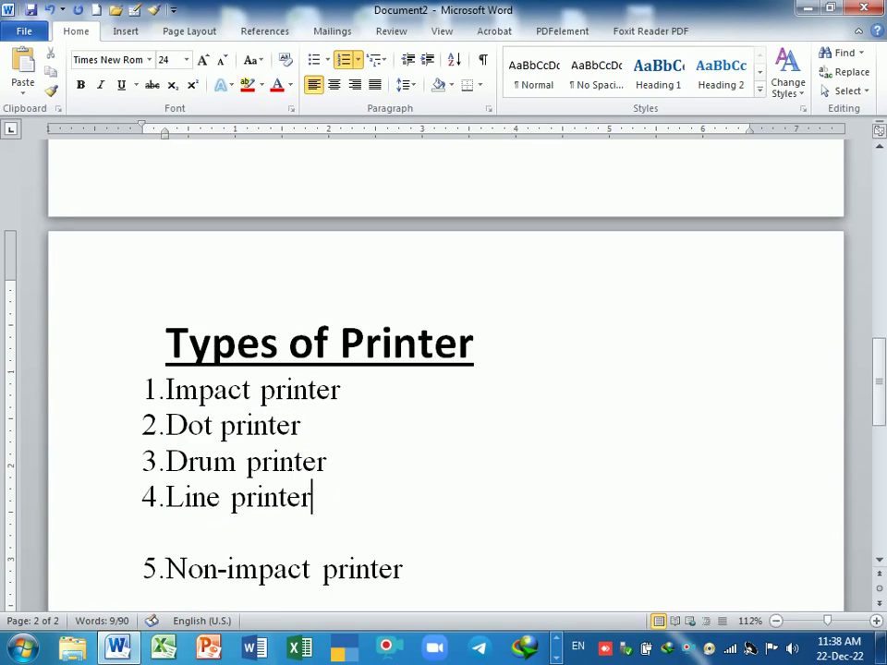
left_click(152, 425)
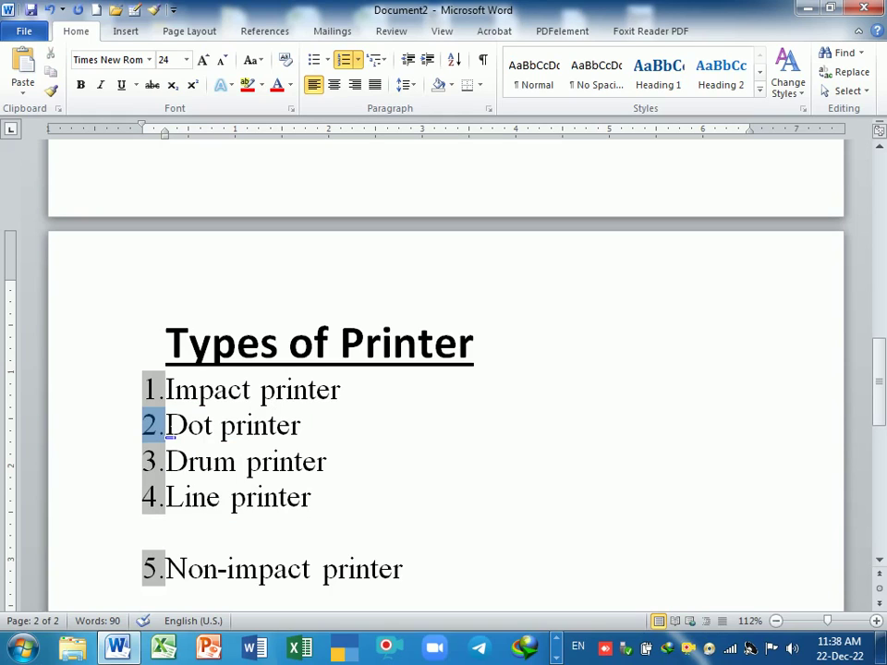
left_click(166, 425)
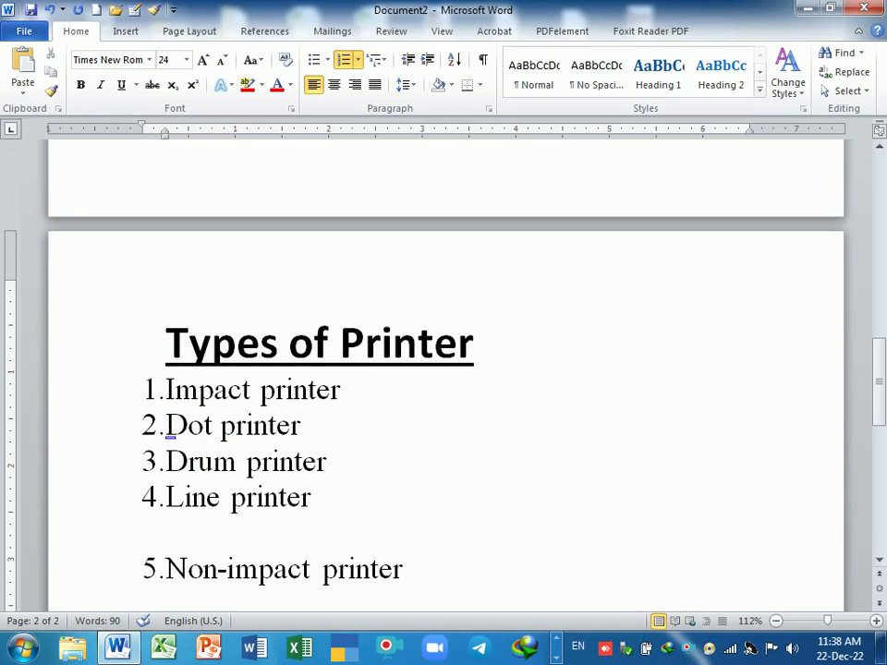
key("Tab")
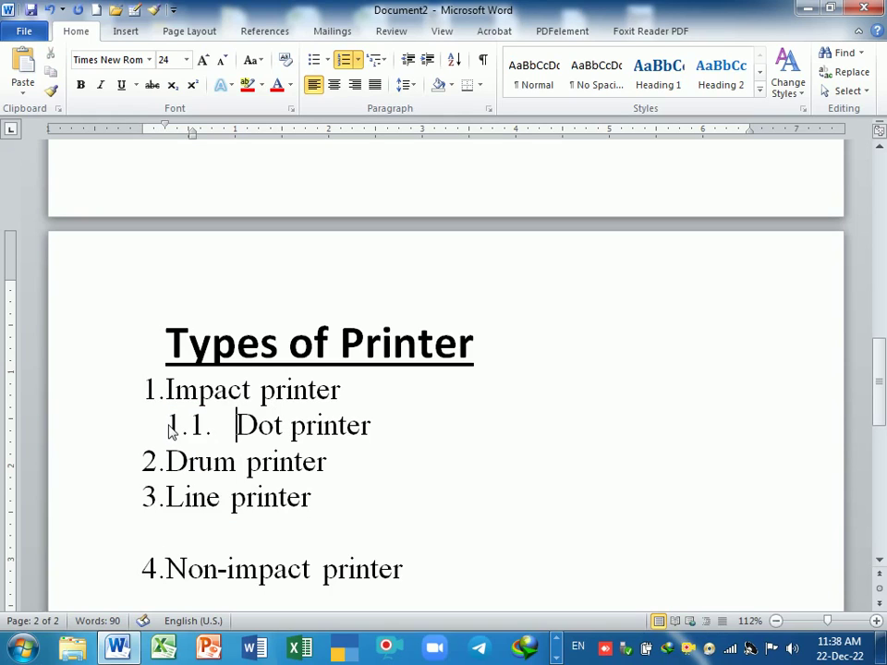
key("shift+Tab")
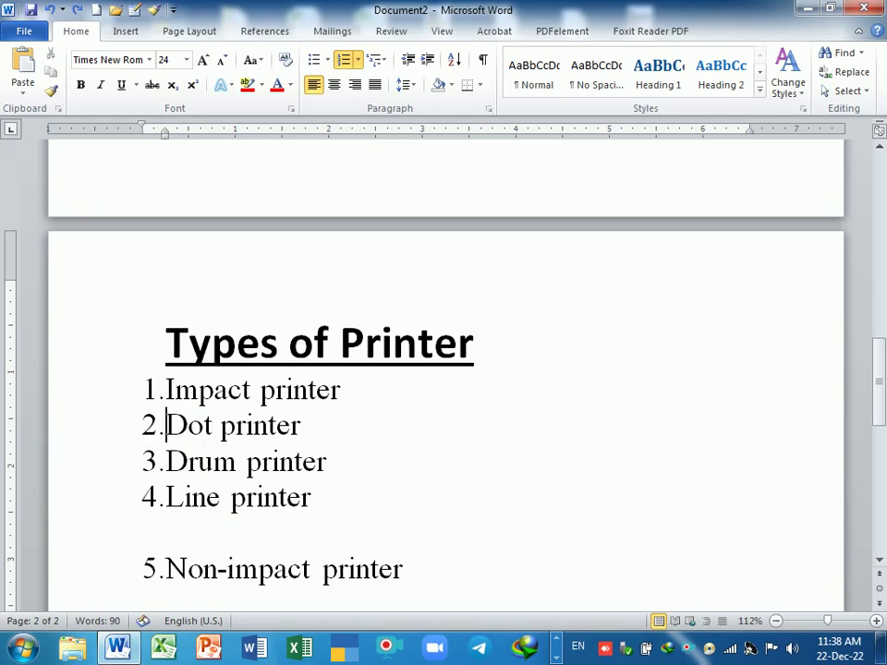
left_click(428, 62)
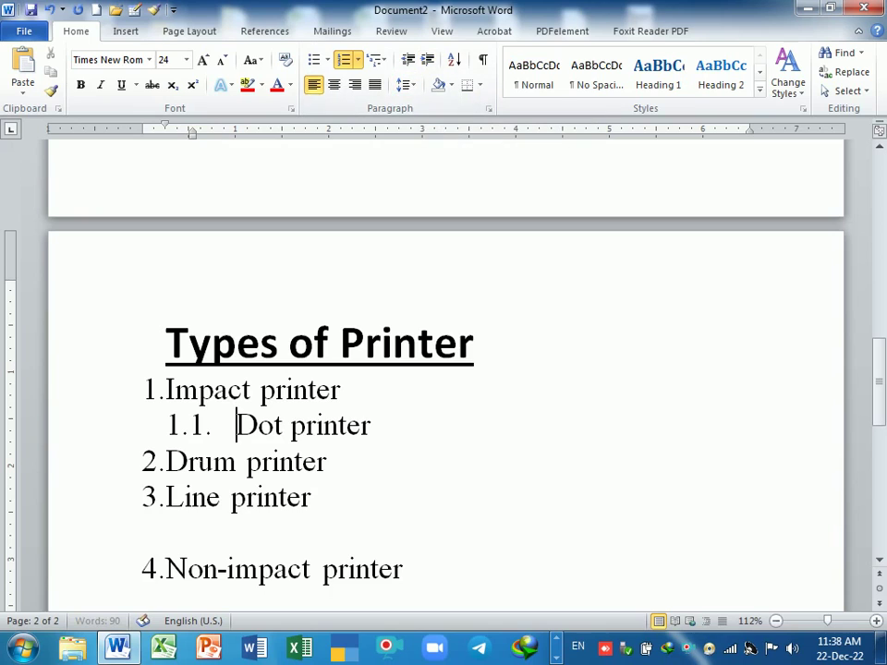
key("Down")
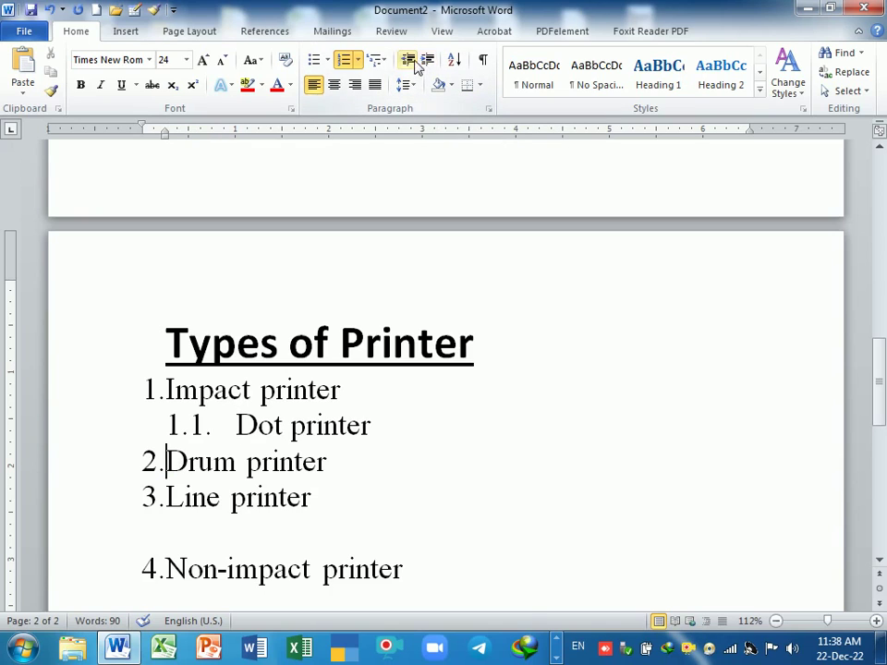
left_click(429, 63)
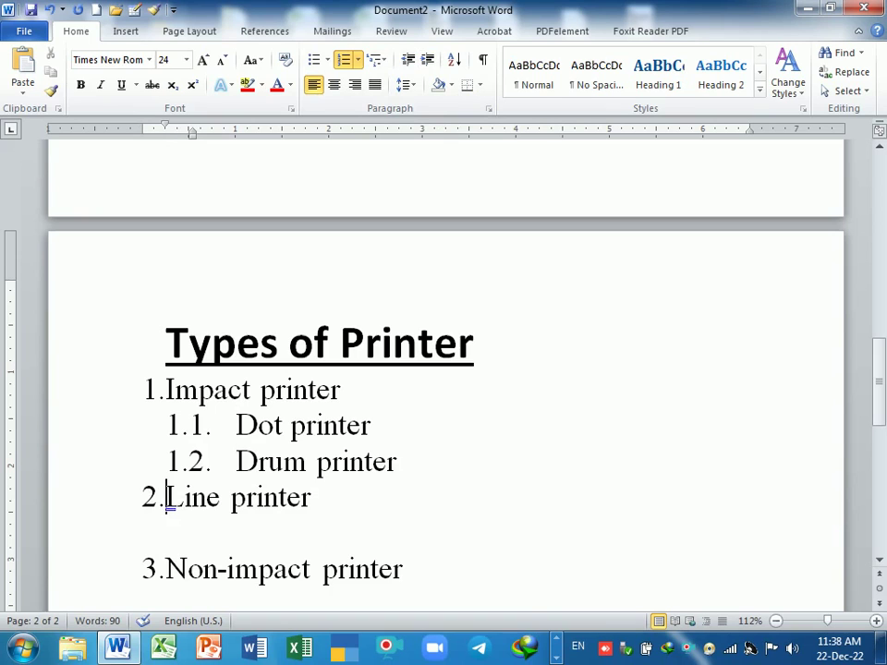
left_click(427, 63)
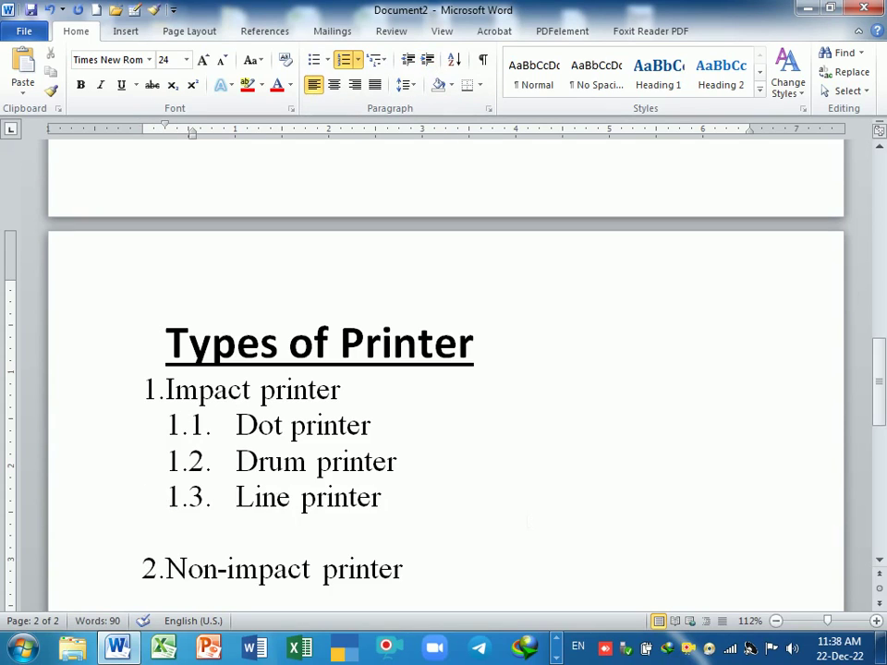
scroll(443, 369, "down", 3)
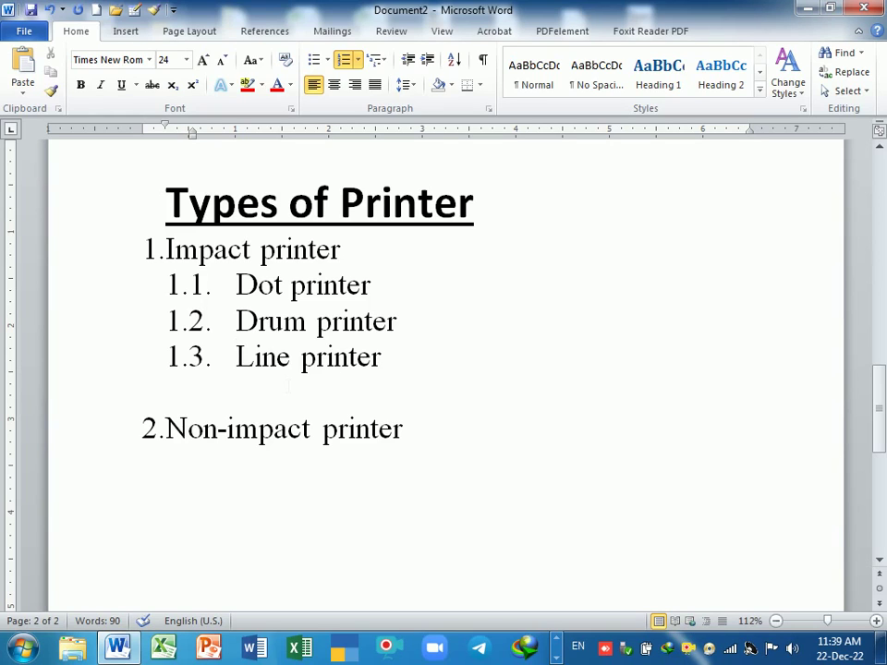
Add 'Laser Printer' as numbered item 3 below Non-impact printer
left_click(404, 429)
key("Return")
type("Laster")
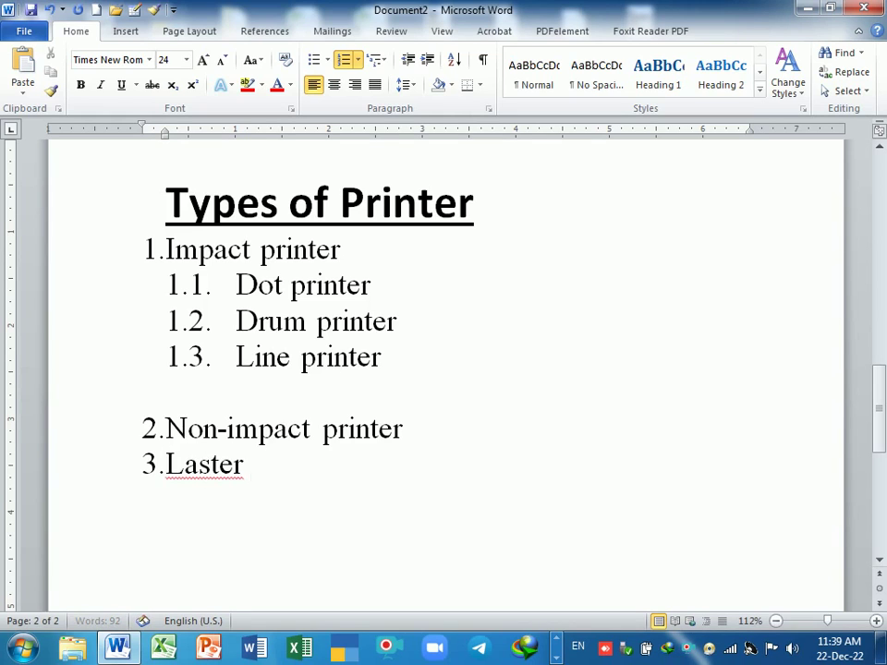
key("BackSpace")
key("BackSpace")
key("BackSpace")
type("er ")
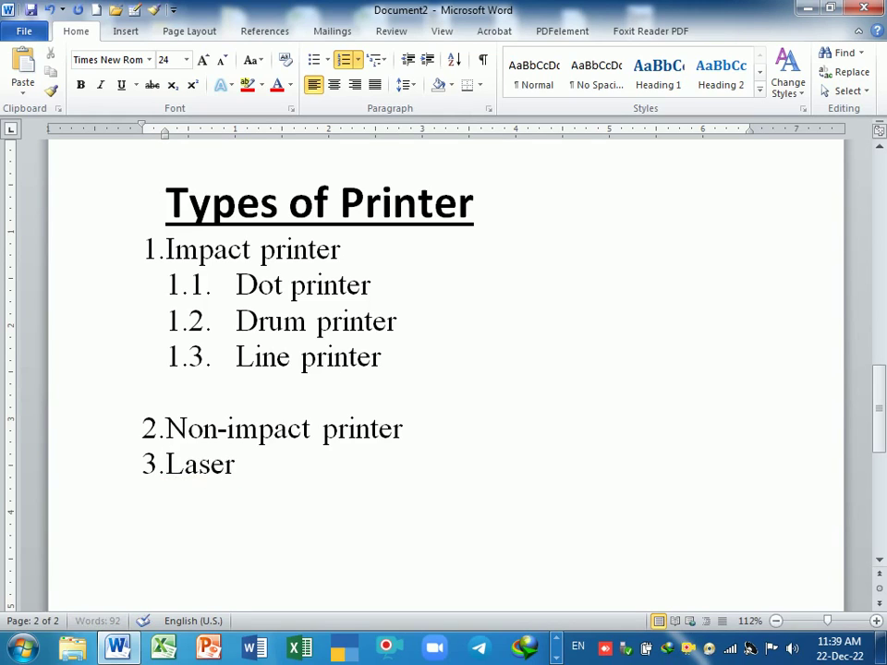
type("Pr")
type("inter")
Add 'Thermal printer' as numbered item 4, fixing the typos
key("Return")
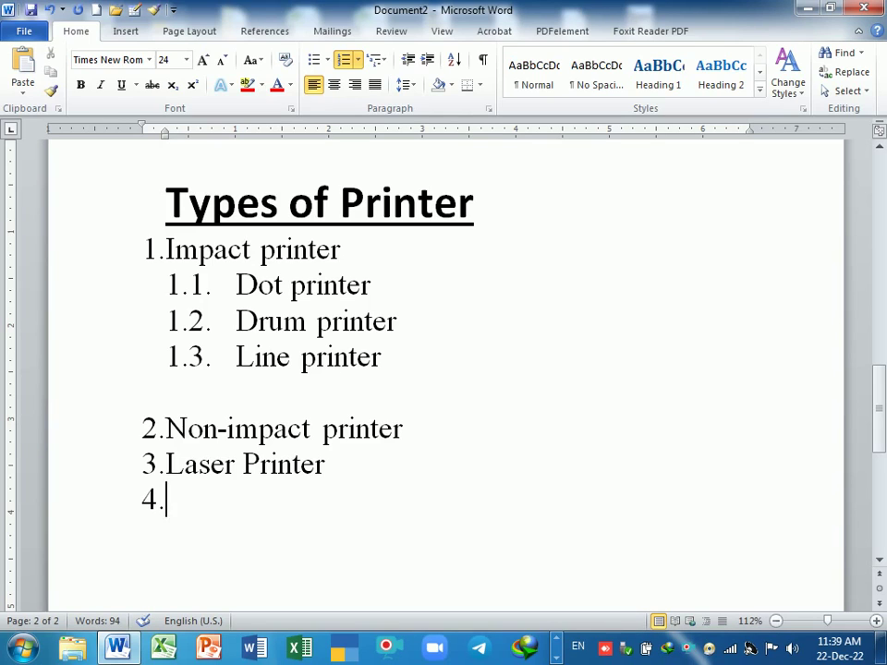
type("therm")
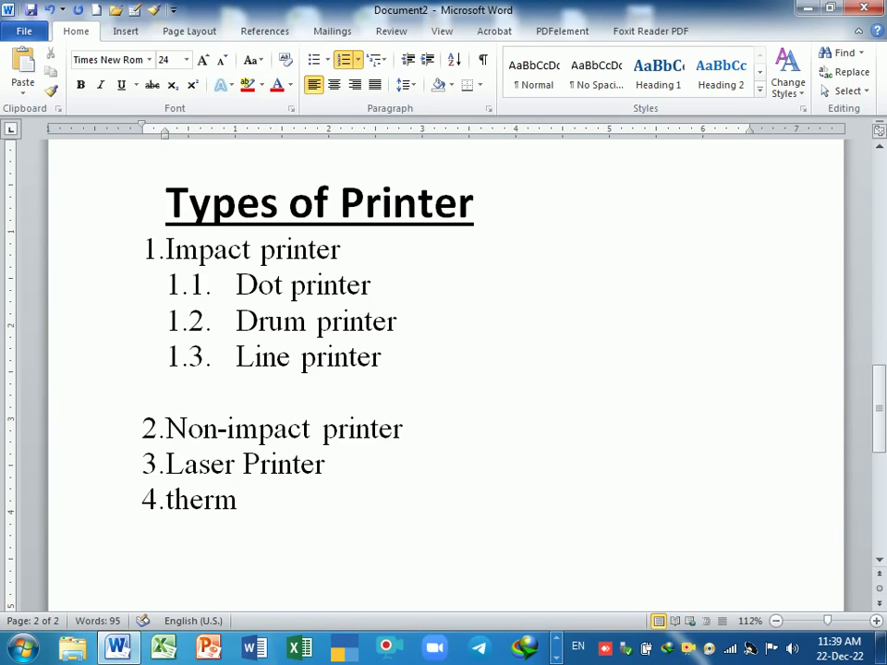
type("al ")
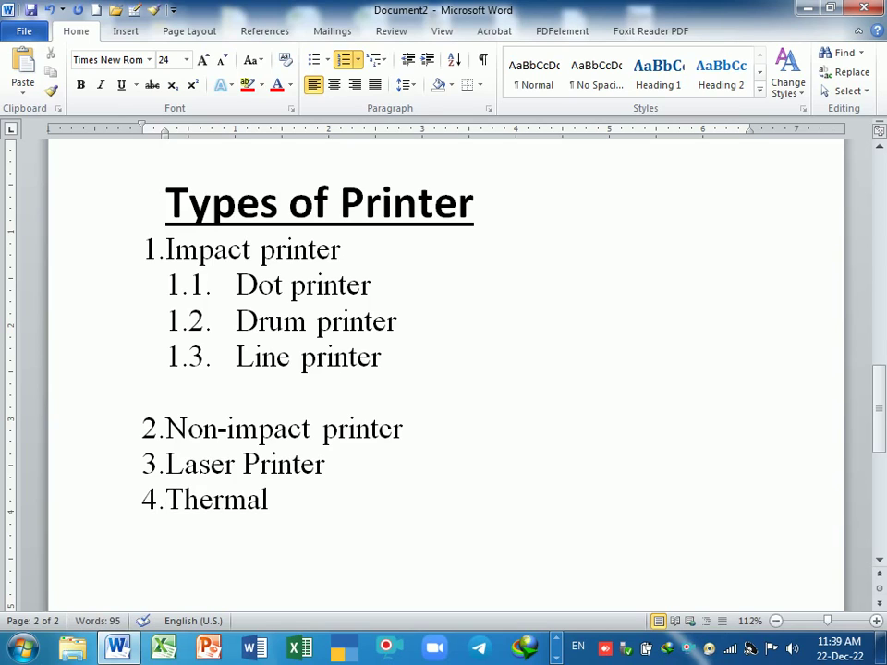
type("jprinter")
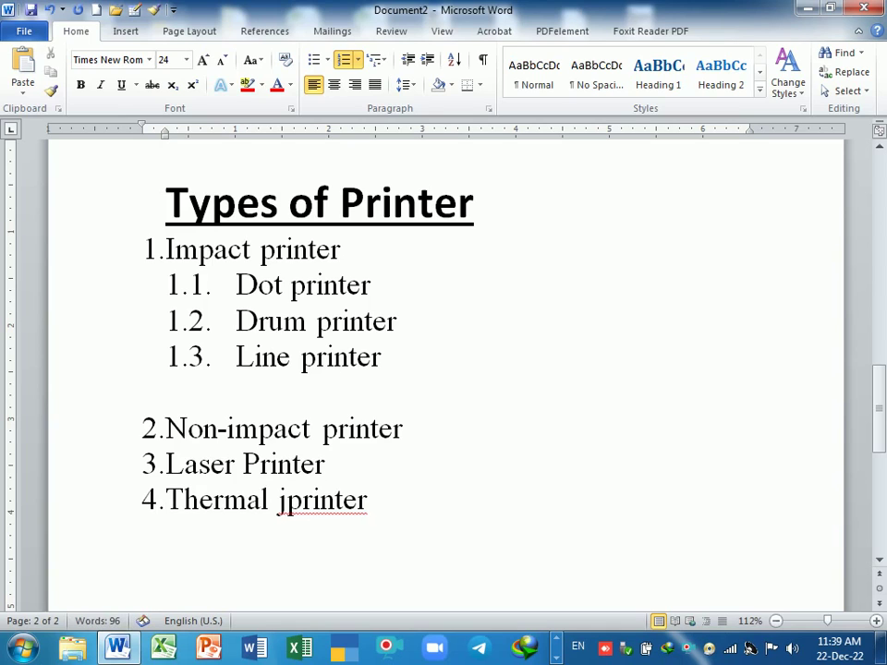
key("BackSpace")
key("BackSpace")
key("BackSpace")
key("BackSpace")
key("BackSpace")
key("BackSpace")
key("BackSpace")
key("BackSpace")
type("pr")
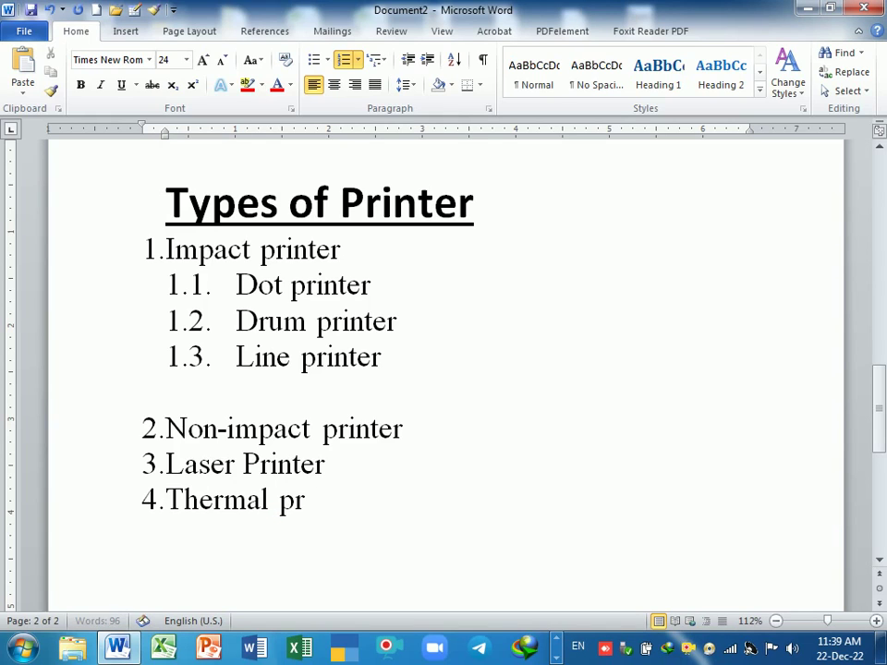
type("inter")
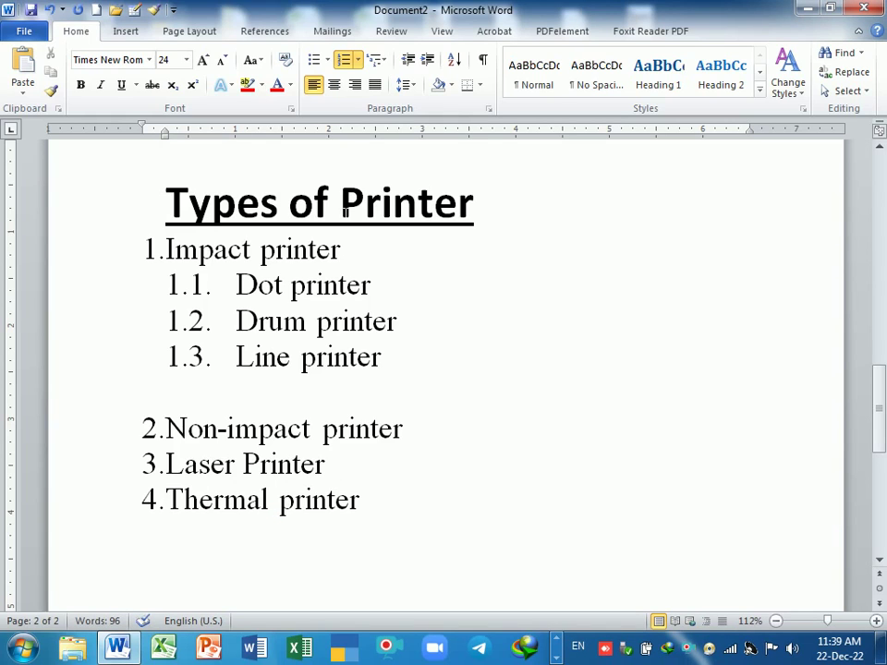
Demote Laser and Thermal printer under Non-impact printer and apply the 1./1.1./1.1.1. list style
left_click_drag(164, 464, 384, 500)
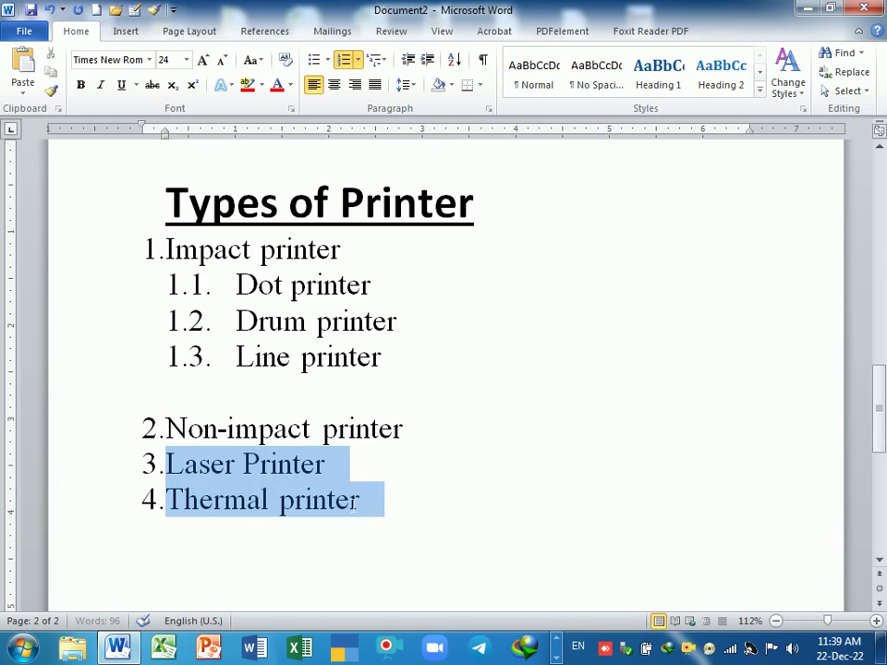
left_click(426, 59)
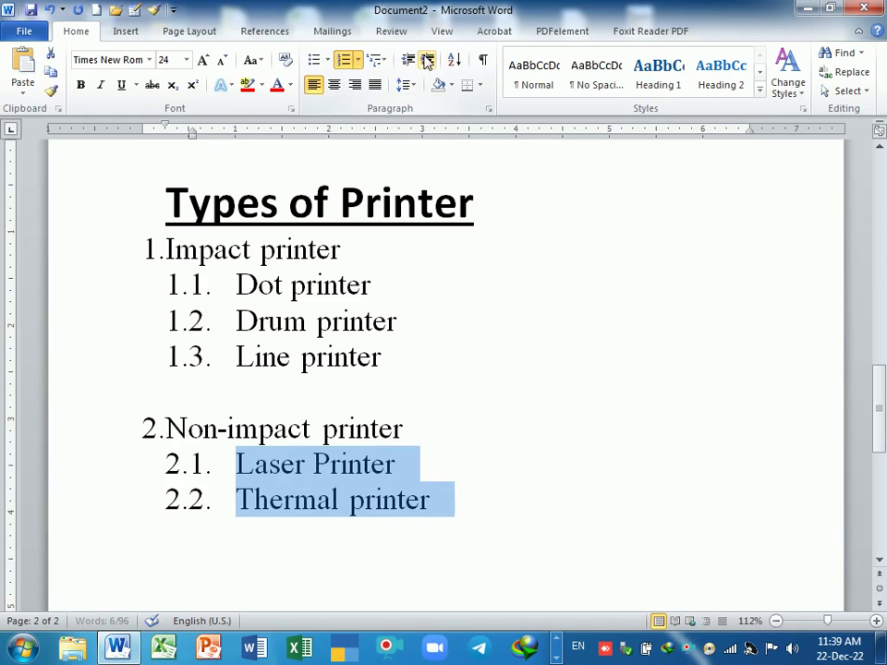
left_click(516, 514)
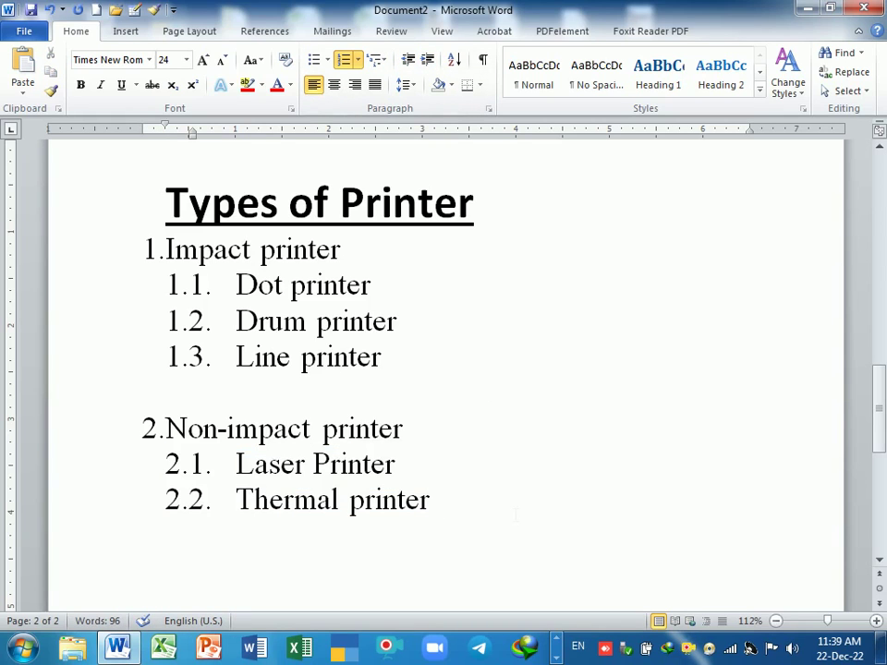
scroll(516, 514, "up", 2)
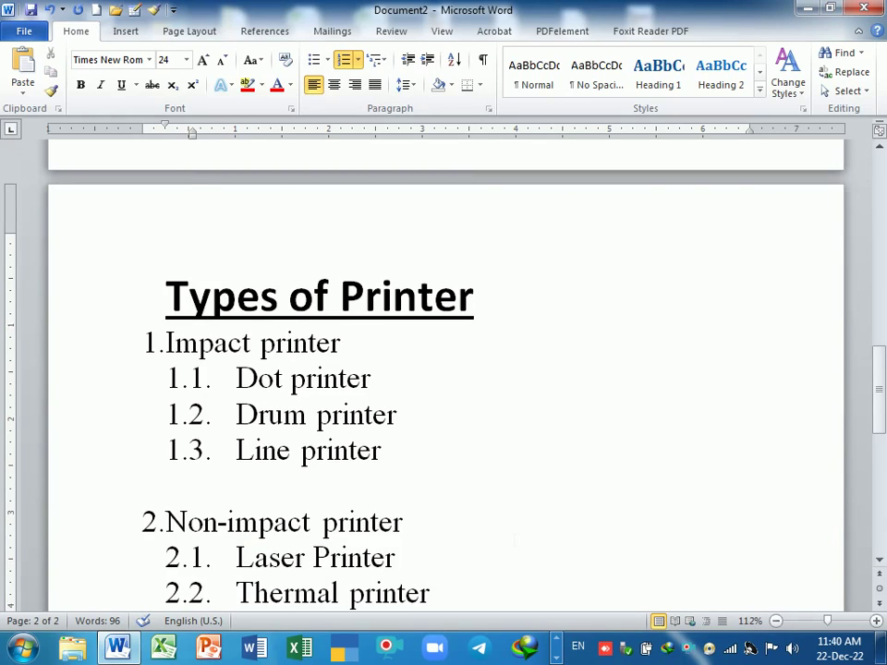
scroll(513, 531, "down", 3)
scroll(513, 538, "up", 1)
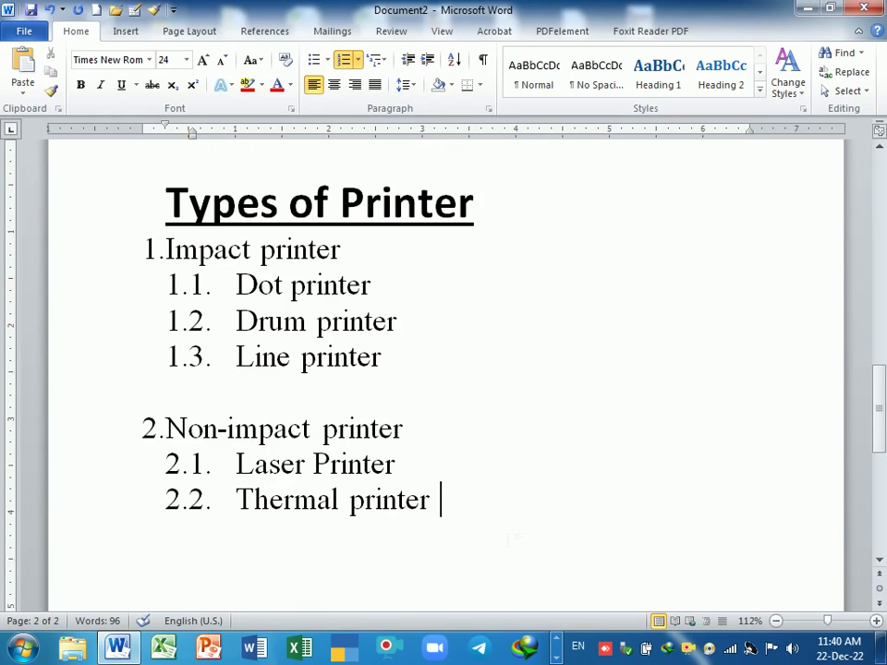
scroll(513, 538, "up", 2)
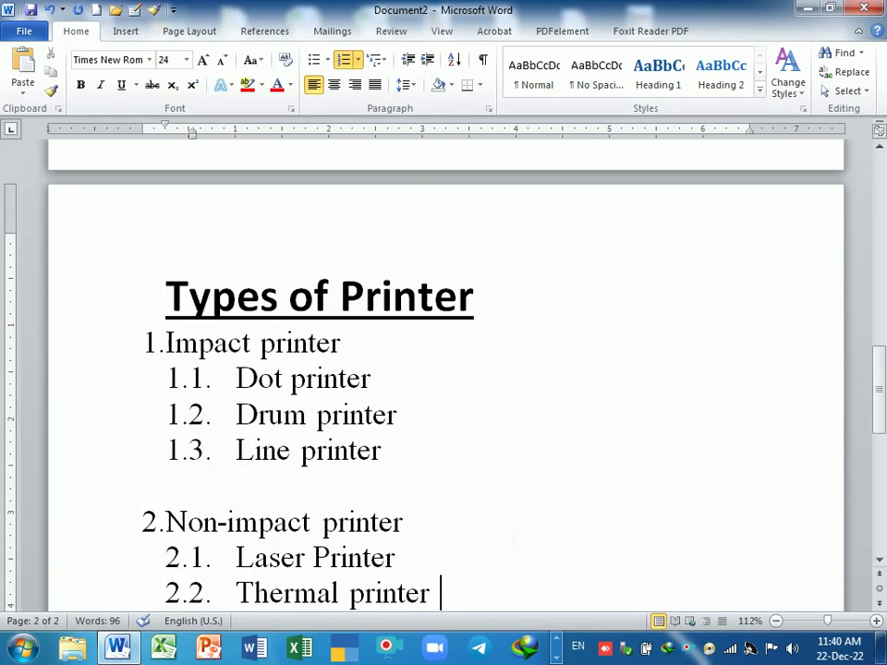
scroll(514, 540, "down", 1)
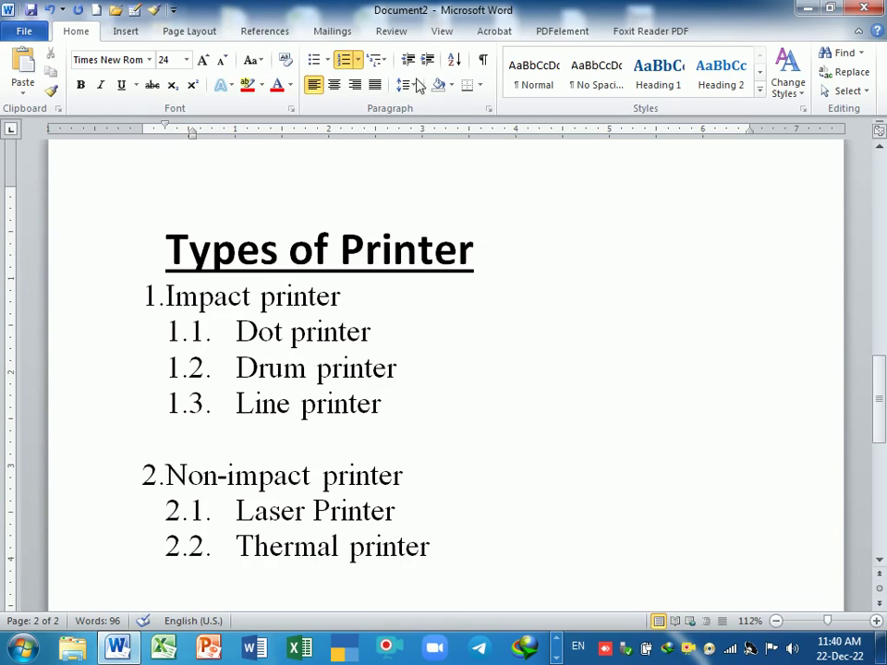
left_click(374, 59)
left_click(565, 238)
Make the Impact printer and Non-impact printer headings bold
left_click(166, 296)
left_click(152, 296)
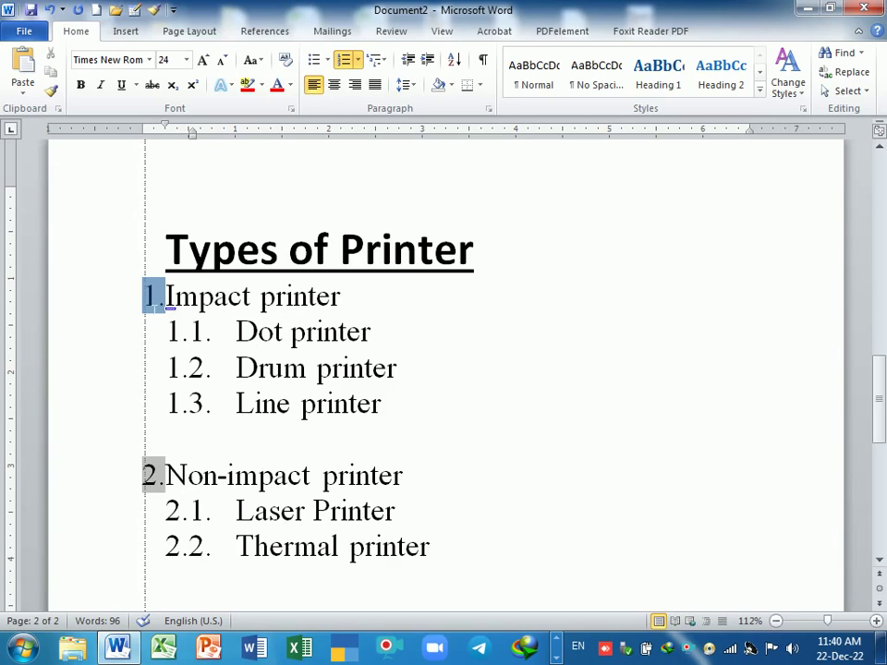
triple_click(204, 297)
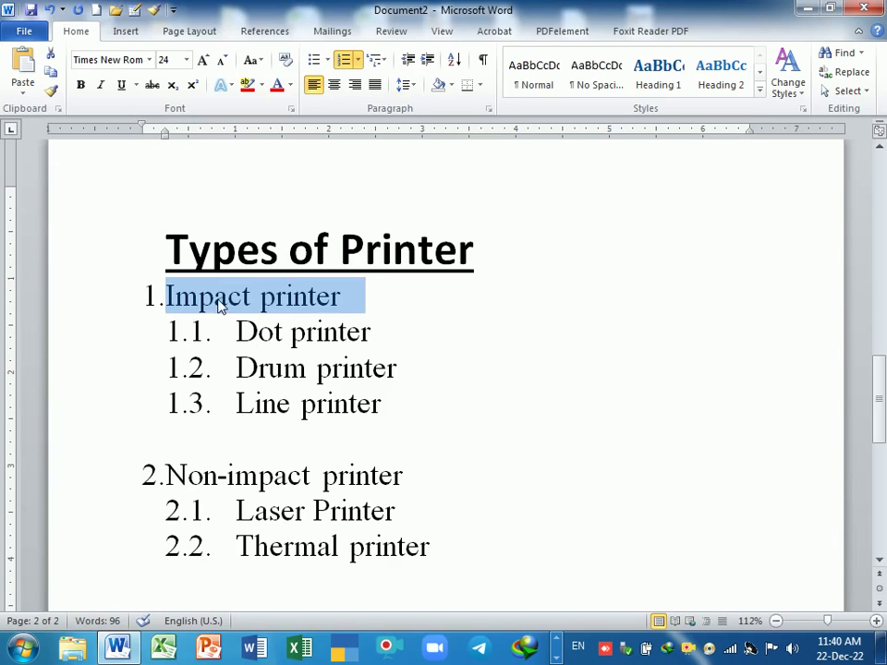
left_click(80, 84)
triple_click(251, 477)
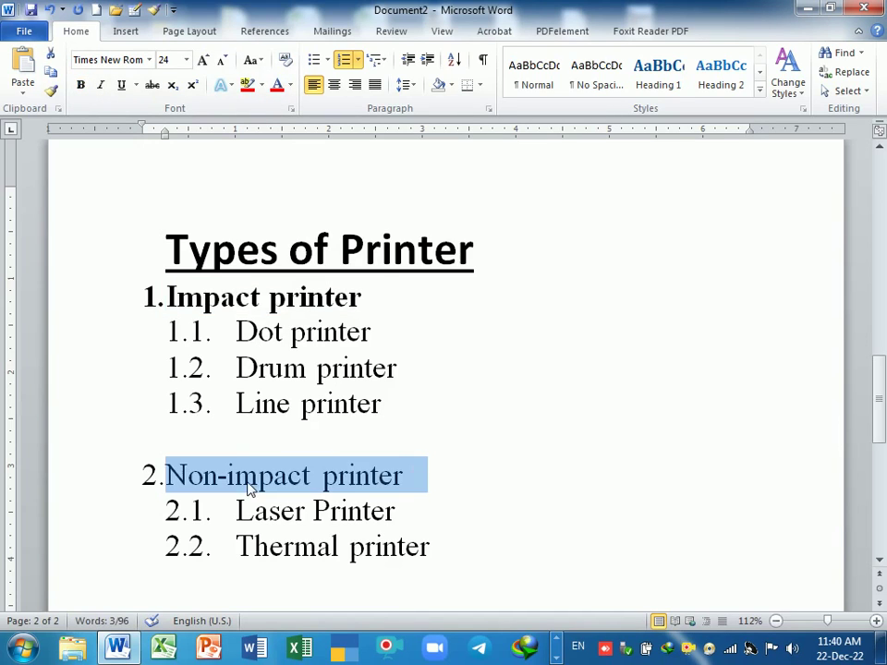
left_click(80, 84)
left_click(517, 473)
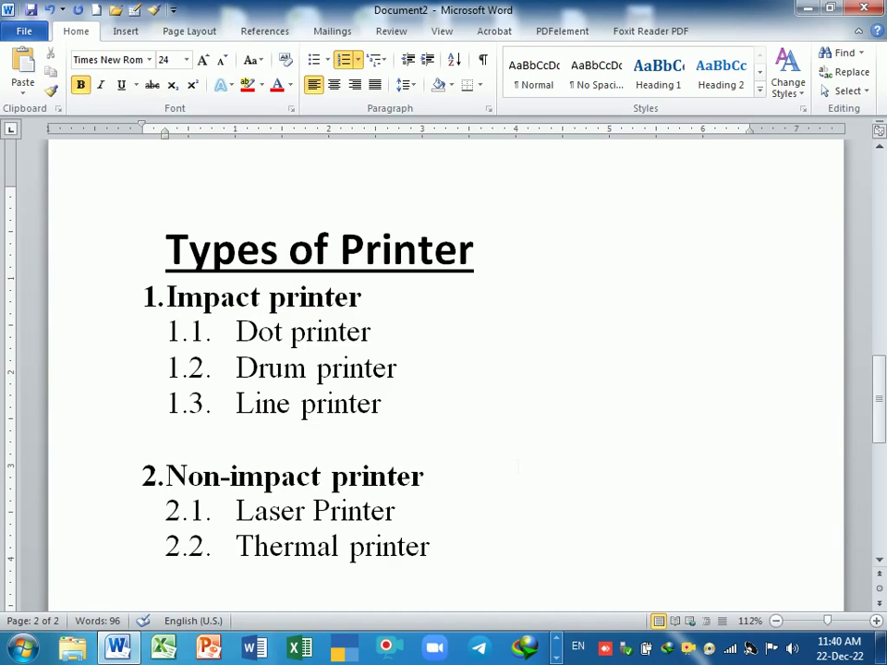
Demote Drum printer and Line printer to 1.1.1 and 1.1.2 under Dot printer
scroll(516, 467, "up", 8)
scroll(517, 467, "up", 10)
scroll(516, 468, "up", 2)
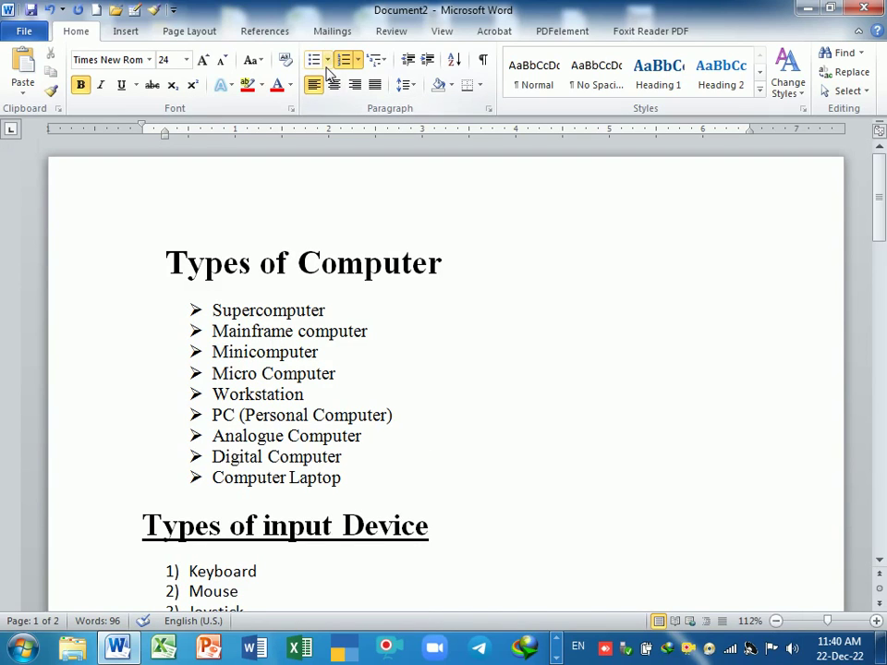
scroll(510, 395, "down", 5)
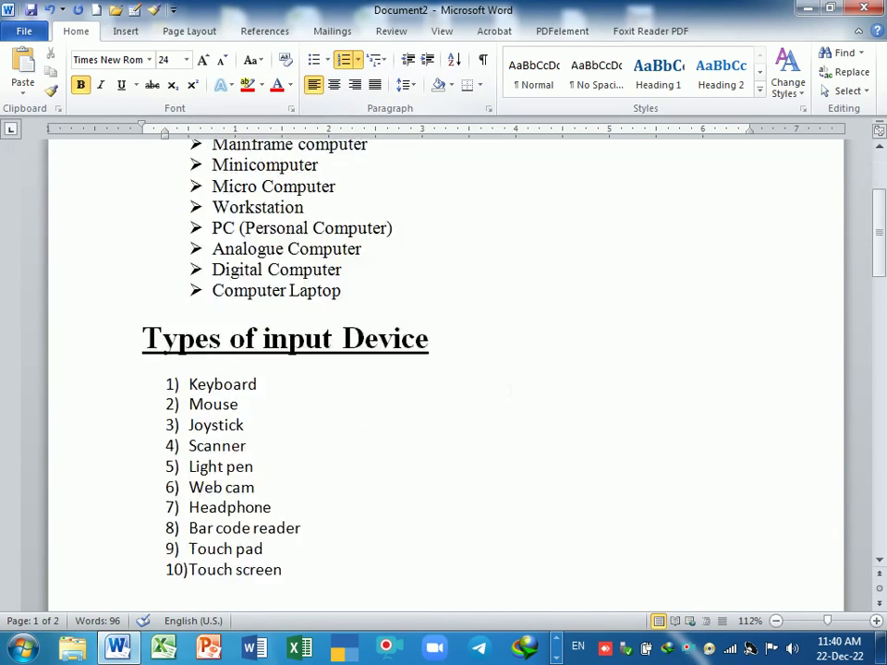
scroll(510, 396, "down", 5)
scroll(510, 395, "down", 5)
scroll(510, 396, "down", 5)
scroll(510, 396, "down", 4)
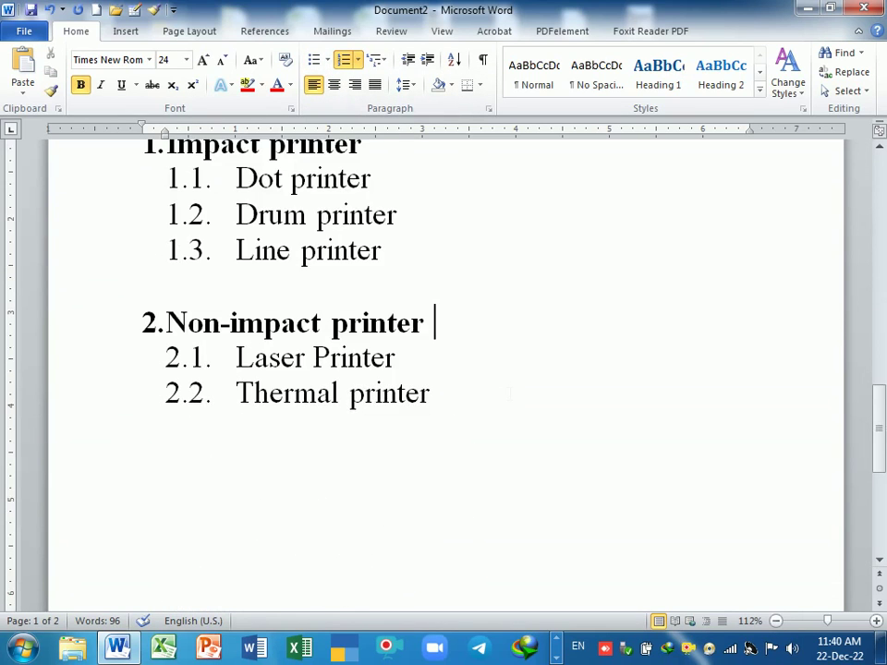
scroll(510, 396, "up", 3)
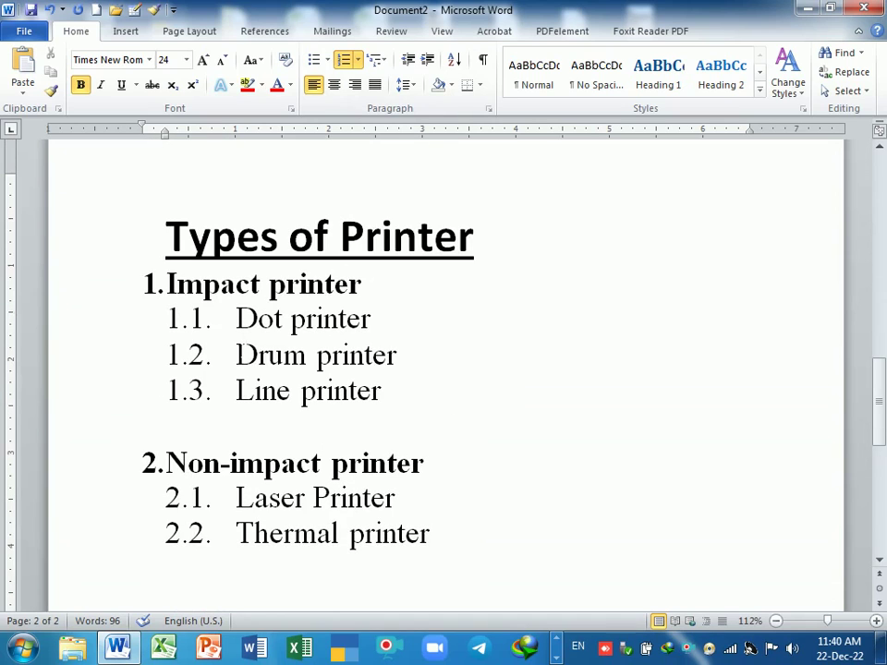
left_click(268, 355)
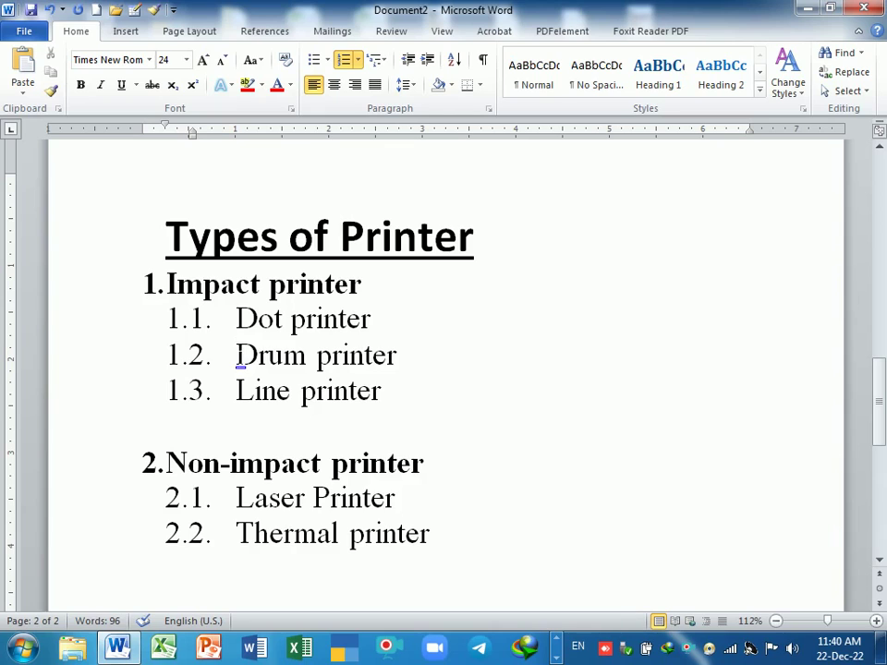
key("Tab")
key("Down")
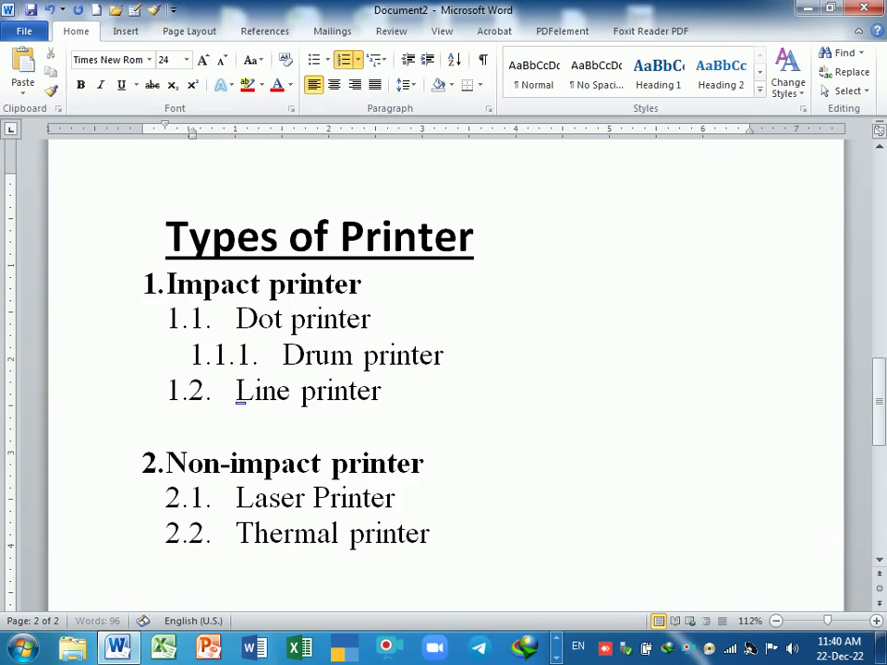
key("Tab")
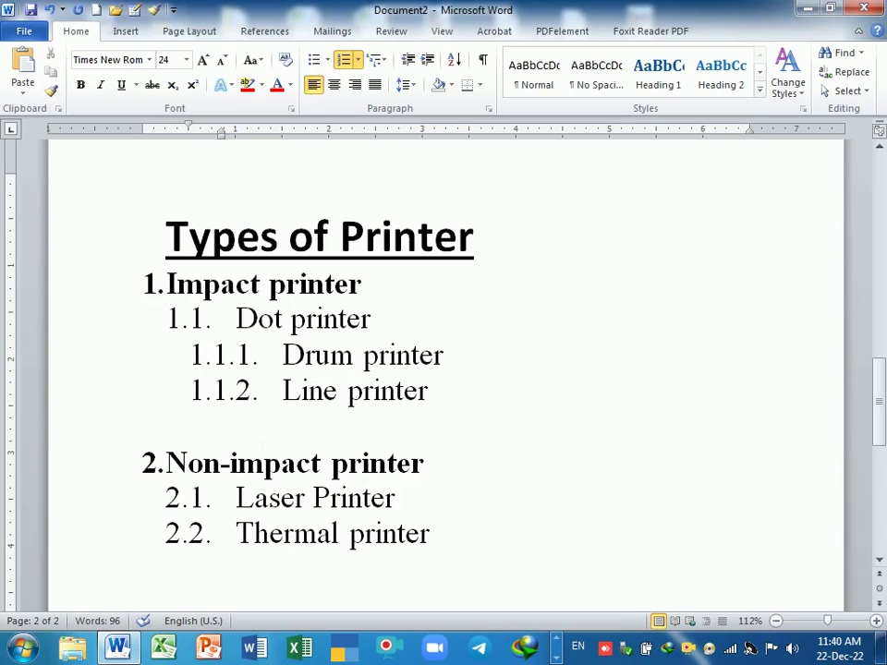
key("End")
key("Return")
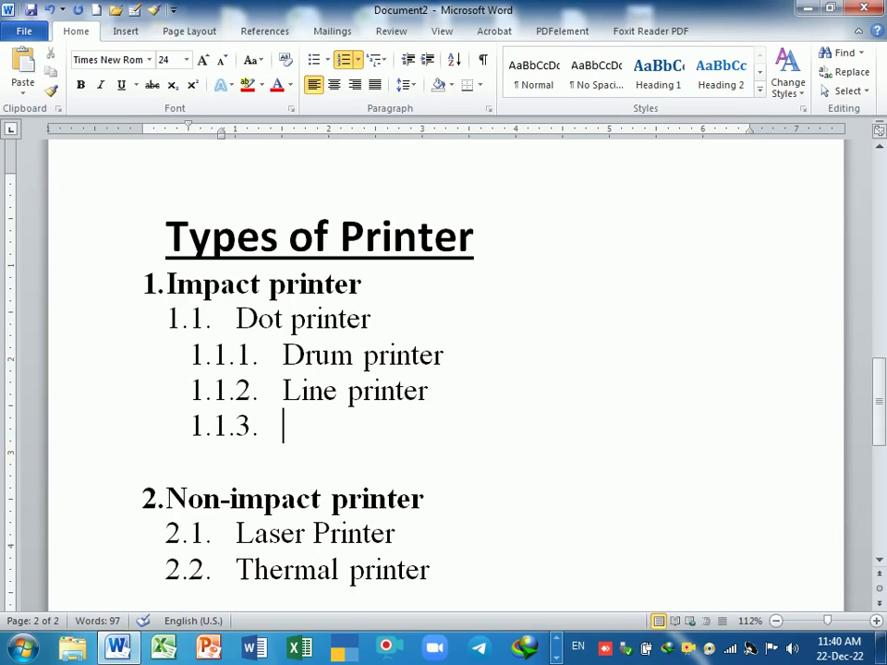
key("BackSpace")
key("BackSpace")
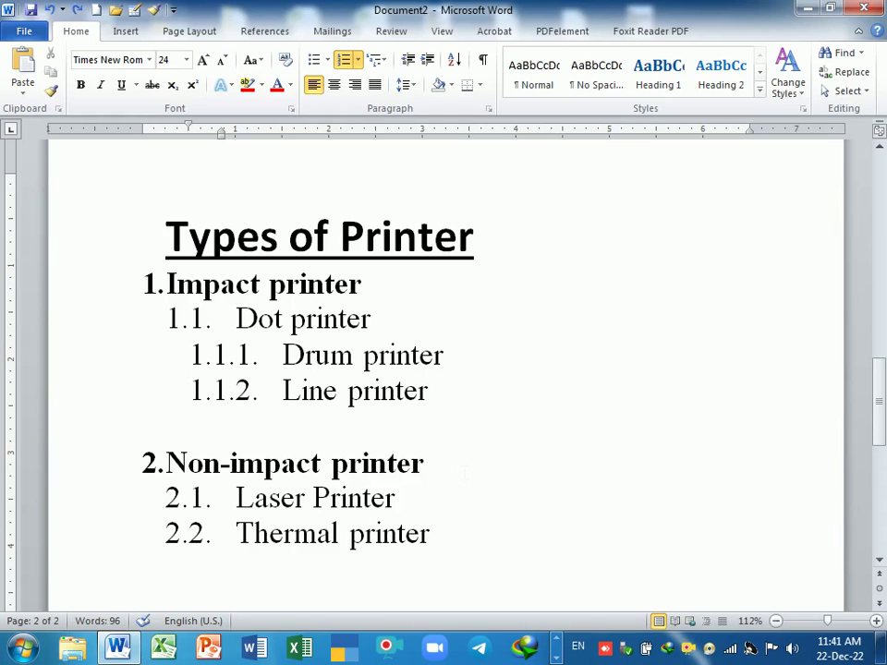
scroll(443, 369, "up", 1)
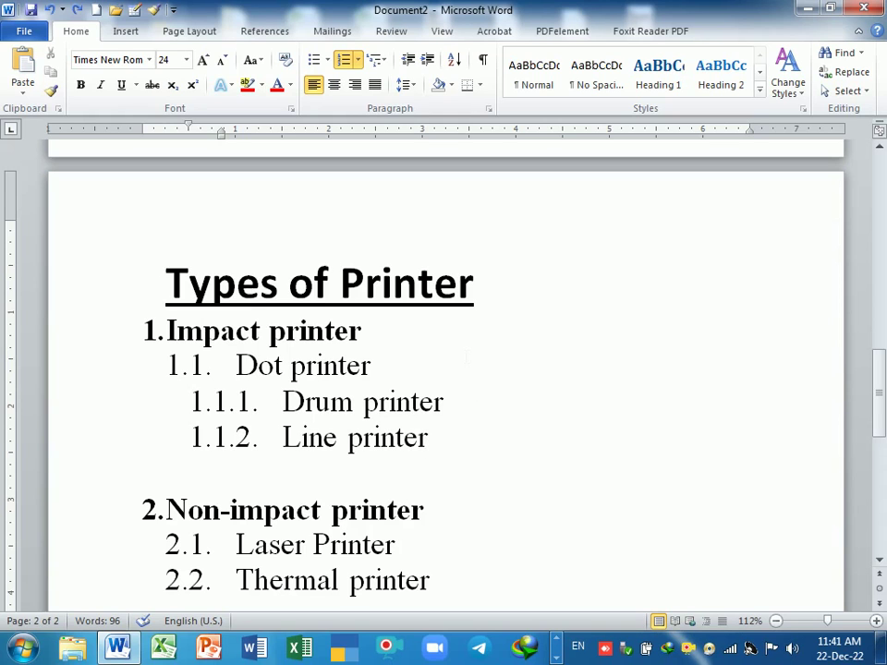
scroll(466, 357, "up", 5)
scroll(467, 358, "up", 4)
scroll(466, 358, "up", 8)
scroll(467, 356, "up", 2)
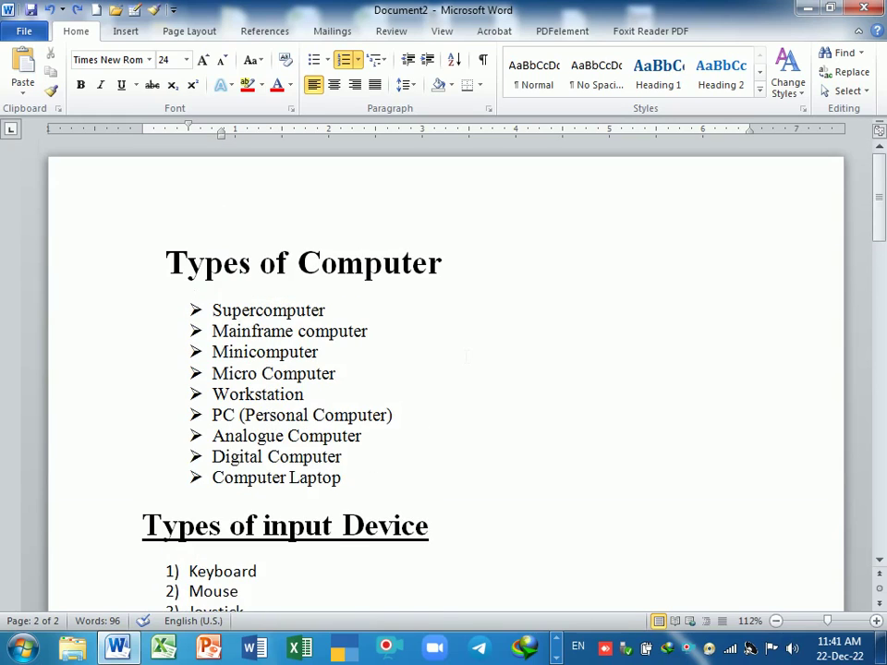
scroll(368, 379, "down", 3)
scroll(279, 424, "down", 1)
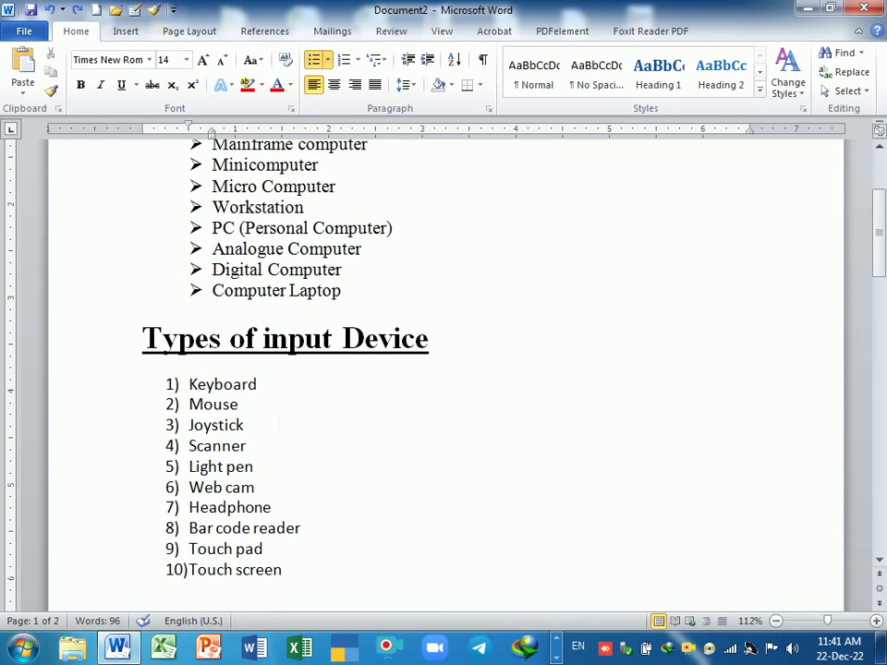
left_click(283, 403)
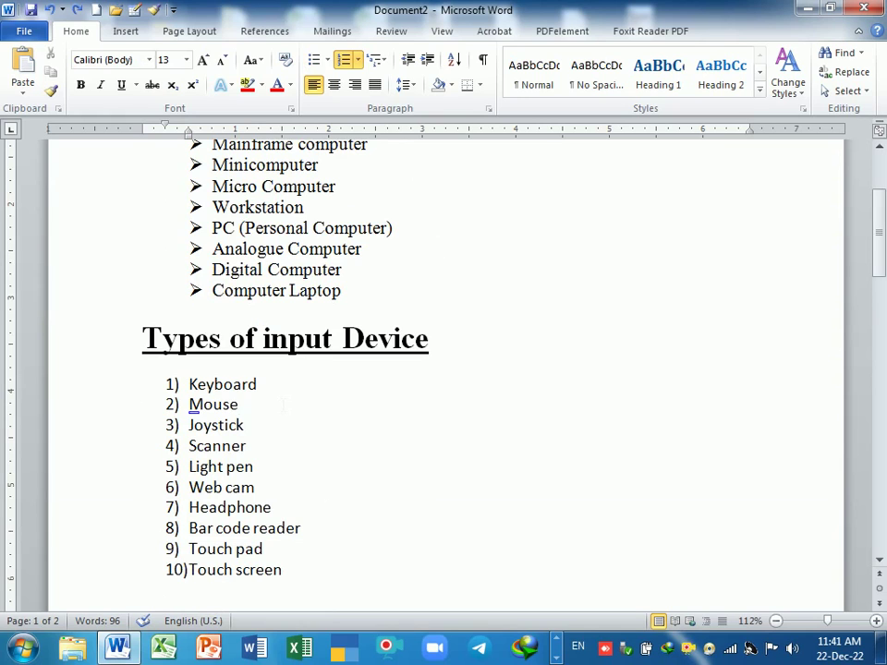
scroll(443, 370, "down", 2)
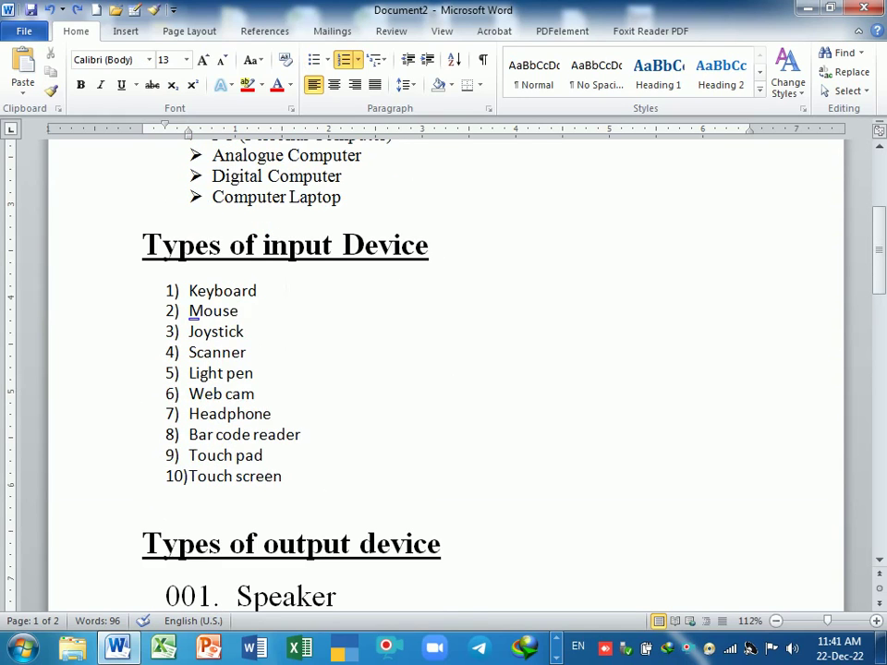
scroll(444, 369, "down", 3)
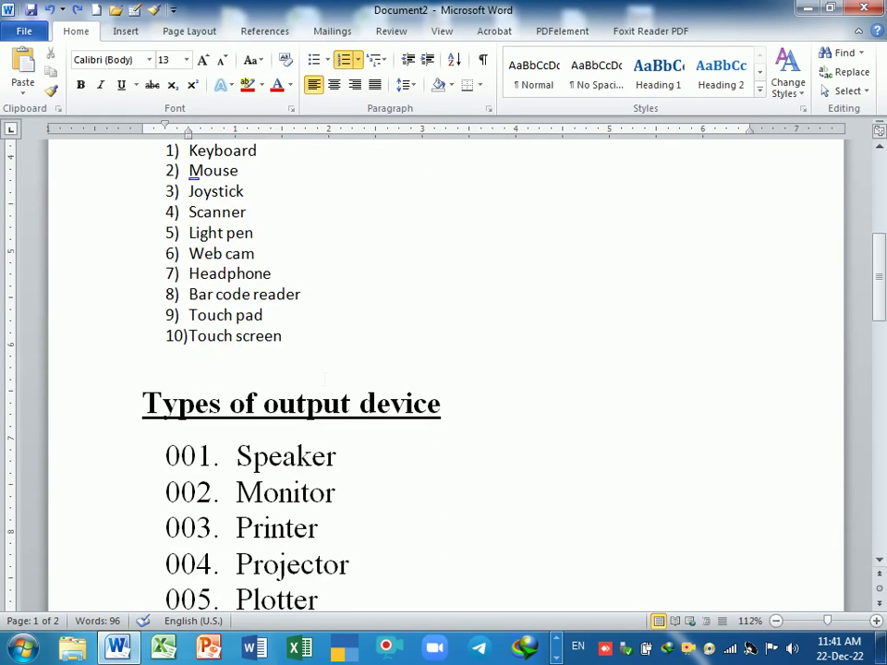
scroll(444, 369, "up", 1)
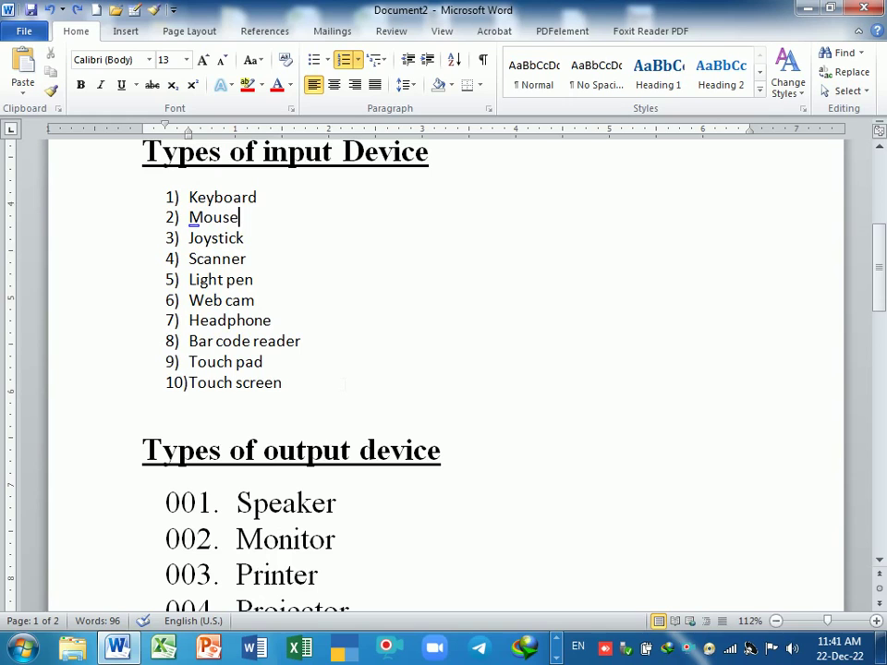
scroll(444, 369, "down", 3)
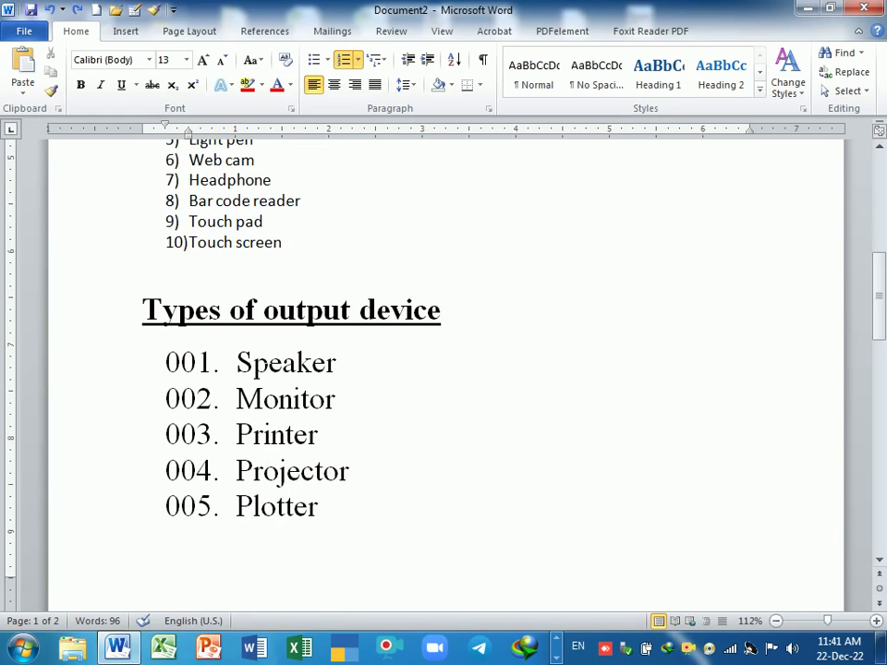
scroll(444, 369, "down", 4)
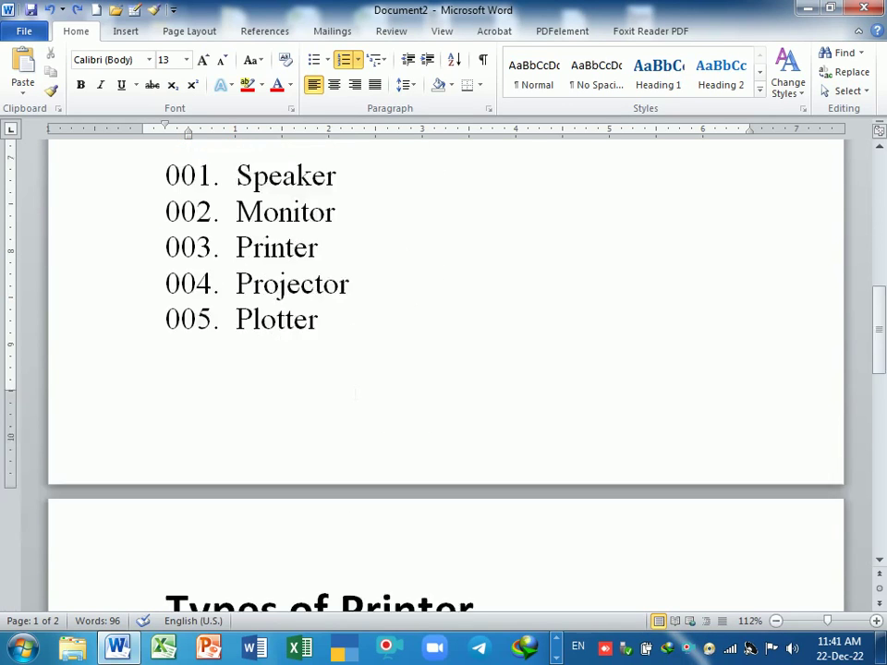
scroll(443, 369, "down", 6)
scroll(443, 370, "down", 1)
scroll(444, 370, "down", 1)
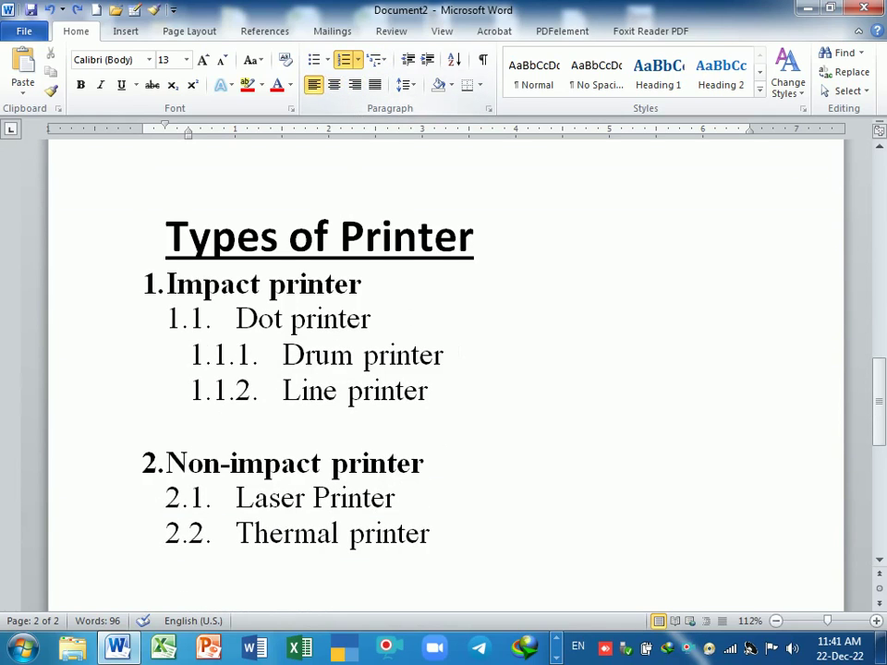
scroll(443, 370, "down", 3)
left_click(111, 299)
Generate three paragraphs of smaller, unnumbered =rand() sample text below Thermal printer
key("End")
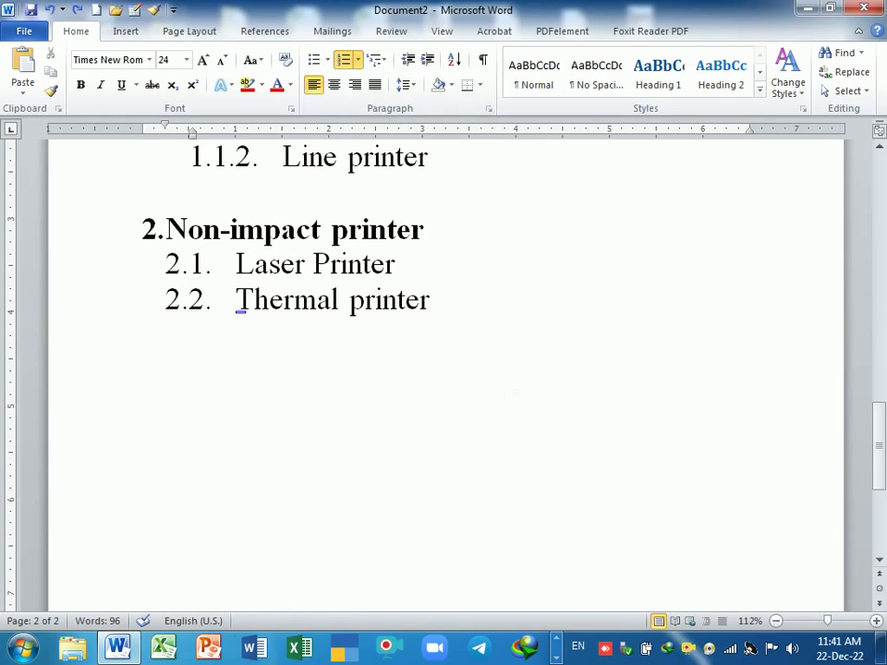
key("Return")
key("Return")
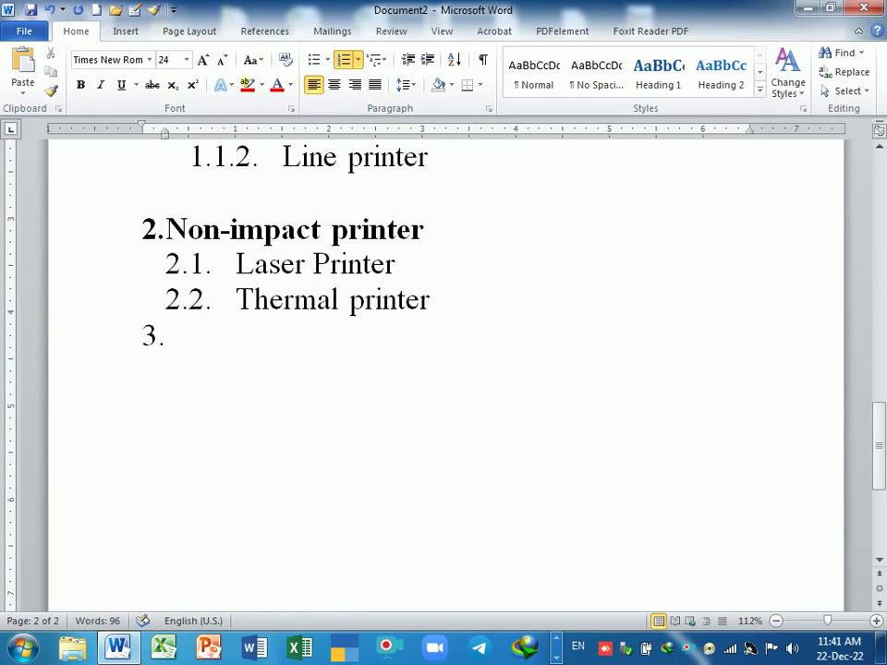
key("Return")
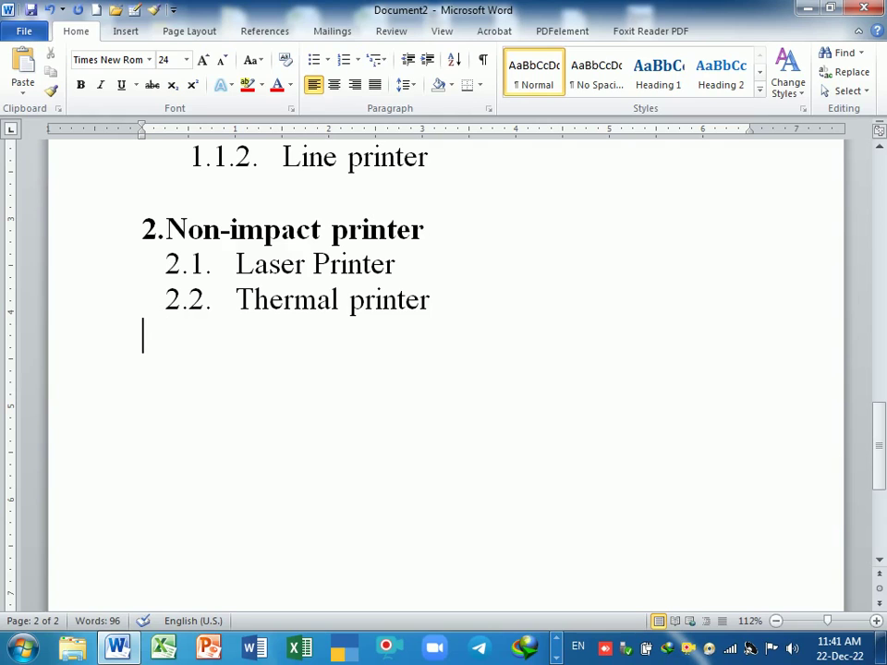
key("ctrl+shift+comma")
key("ctrl+shift+comma")
key("ctrl+shift+comma")
key("ctrl+shift+comma")
key("ctrl+shift+comma")
key("ctrl+shift+comma")
type("=rand()")
key("Return")
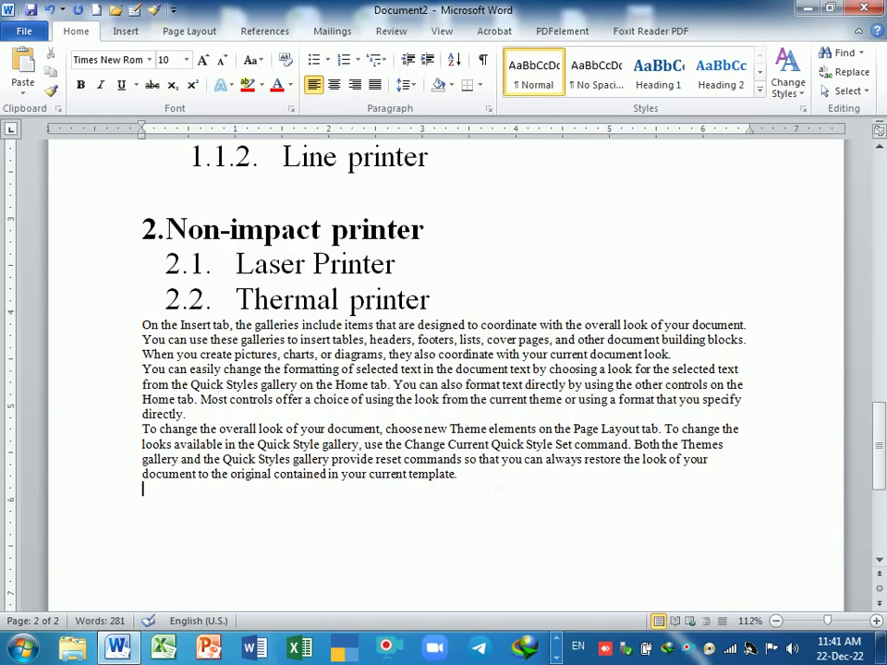
Insert an unnumbered blank line between Thermal printer and the sample text
scroll(490, 490, "up", 2, "ctrl")
left_click(386, 257)
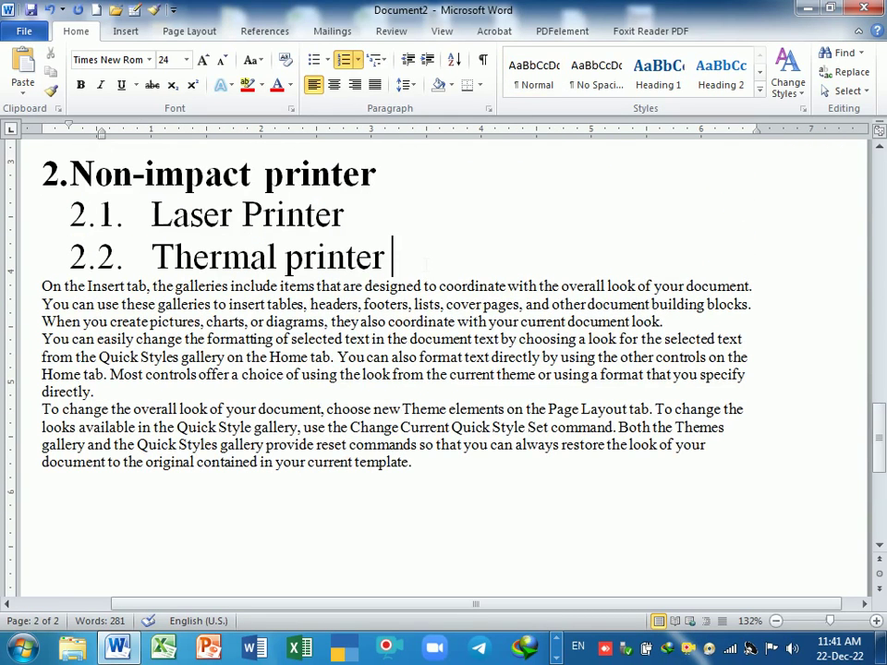
key("Return")
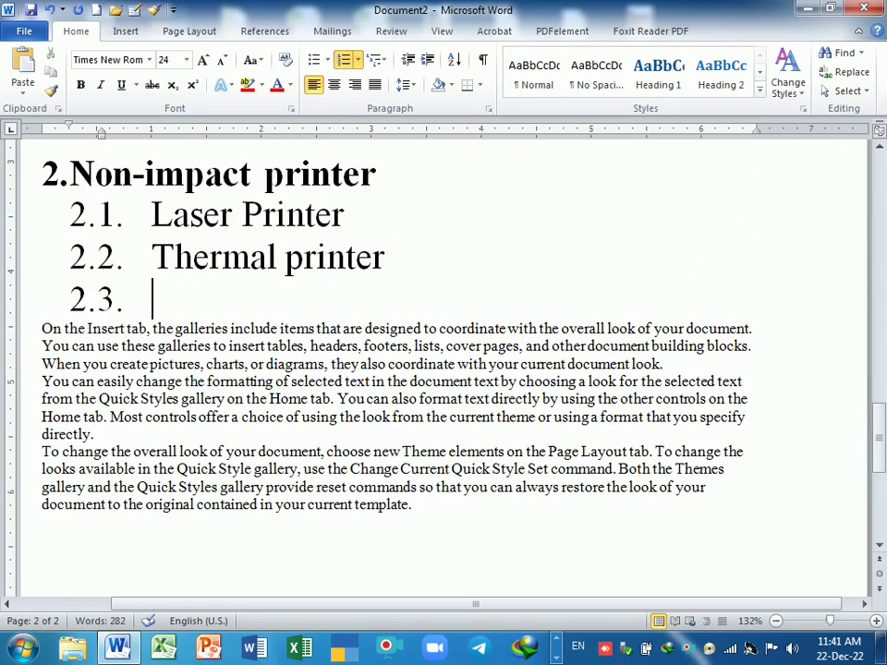
key("BackSpace")
scroll(489, 490, "down", 1, "ctrl")
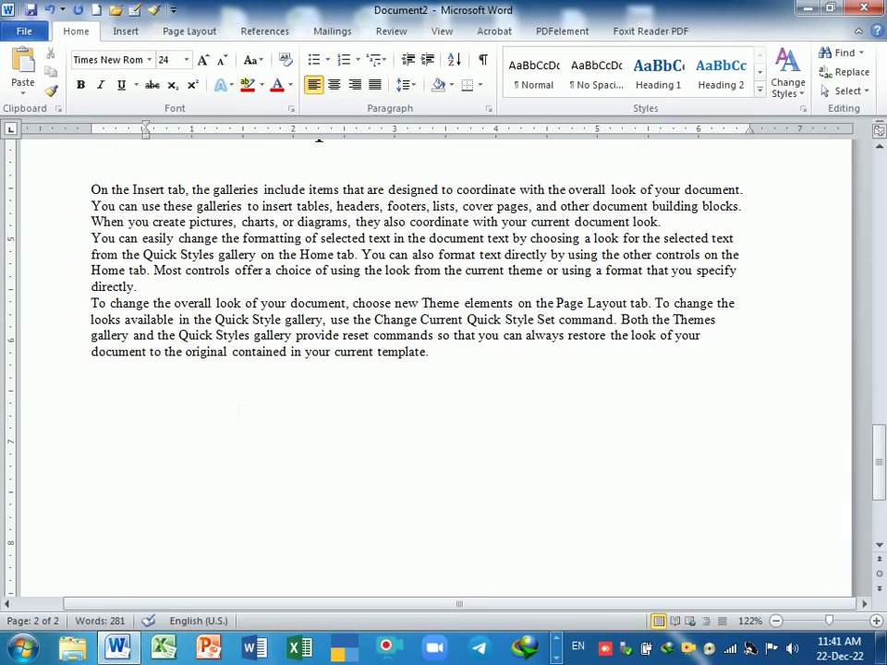
scroll(489, 490, "up", 1)
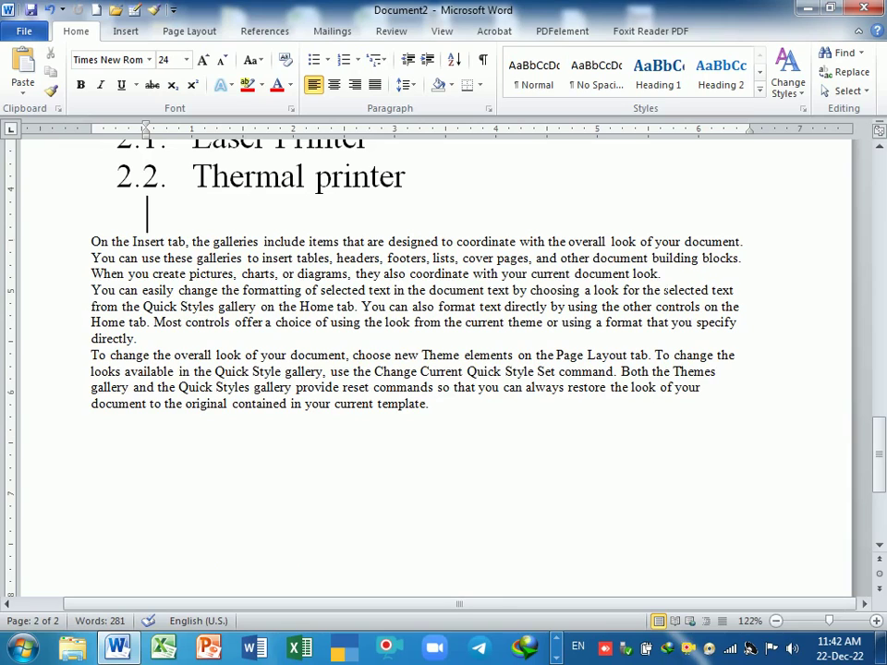
Insert blank lines after the first and second sample paragraphs
left_click(662, 274)
key("Return")
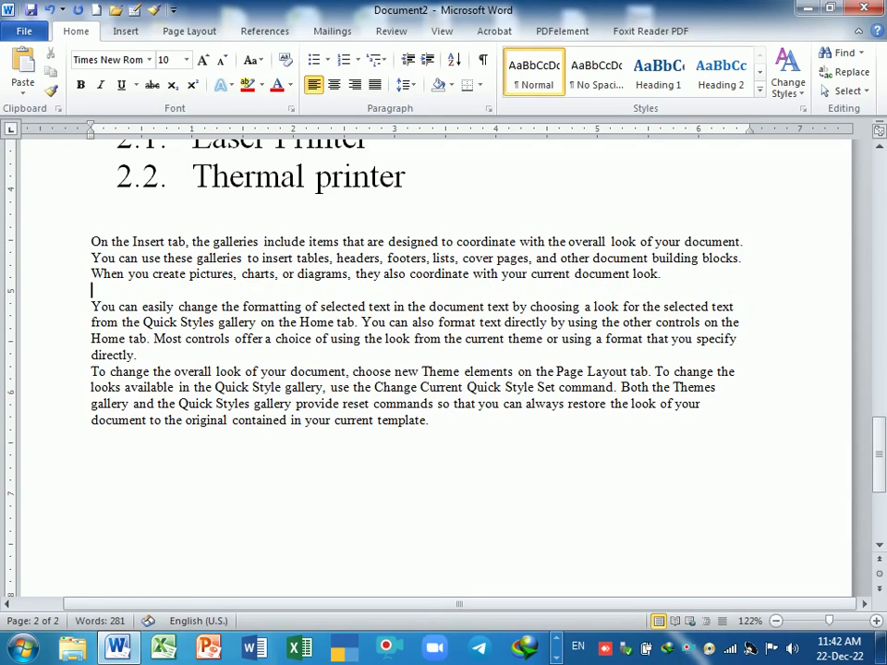
key("Return")
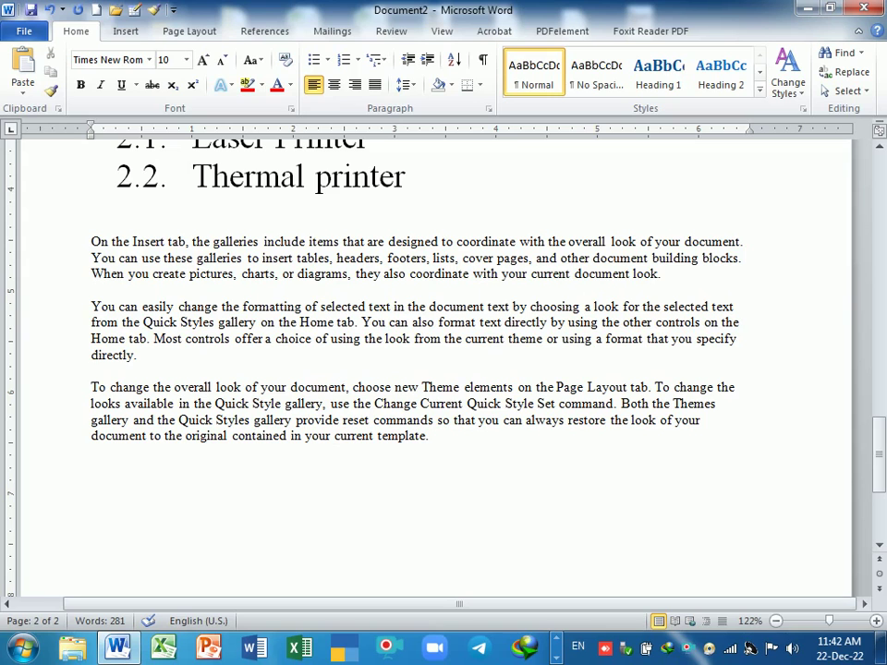
Resize the three sample paragraphs to 12 pt text
left_click_drag(92, 240, 428, 436)
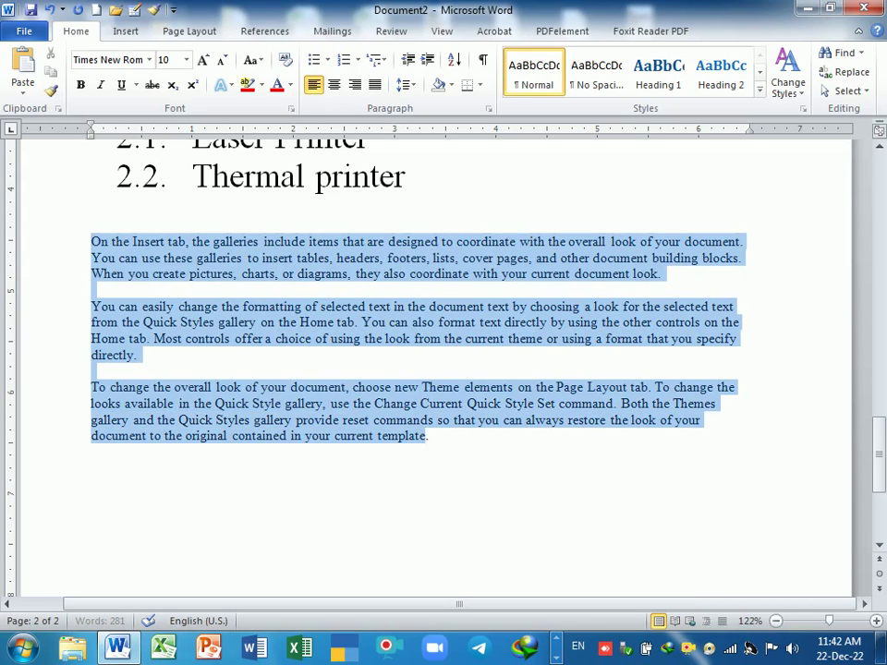
left_click(211, 59)
left_click(211, 59)
left_click(210, 59)
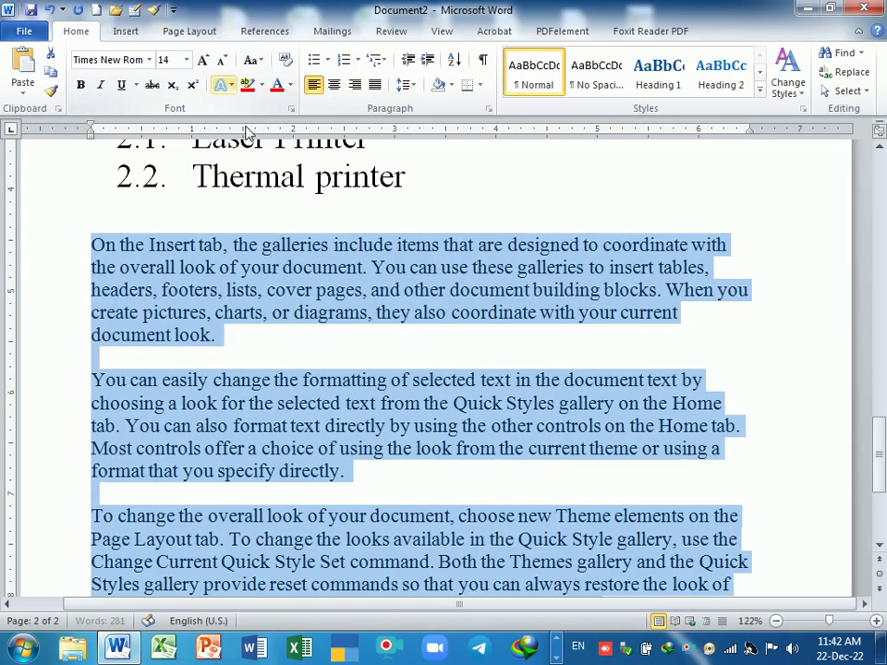
left_click(223, 59)
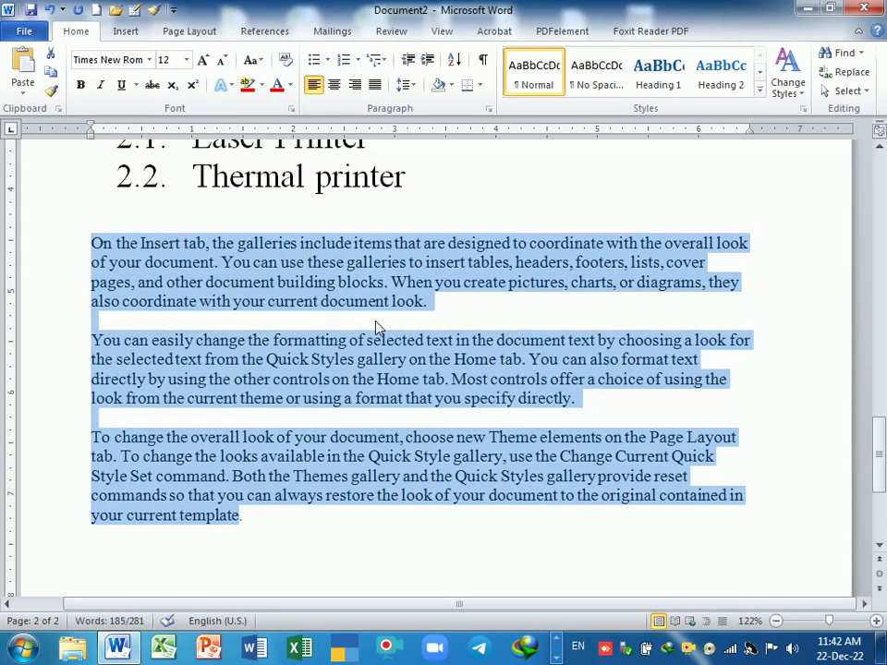
left_click(374, 321)
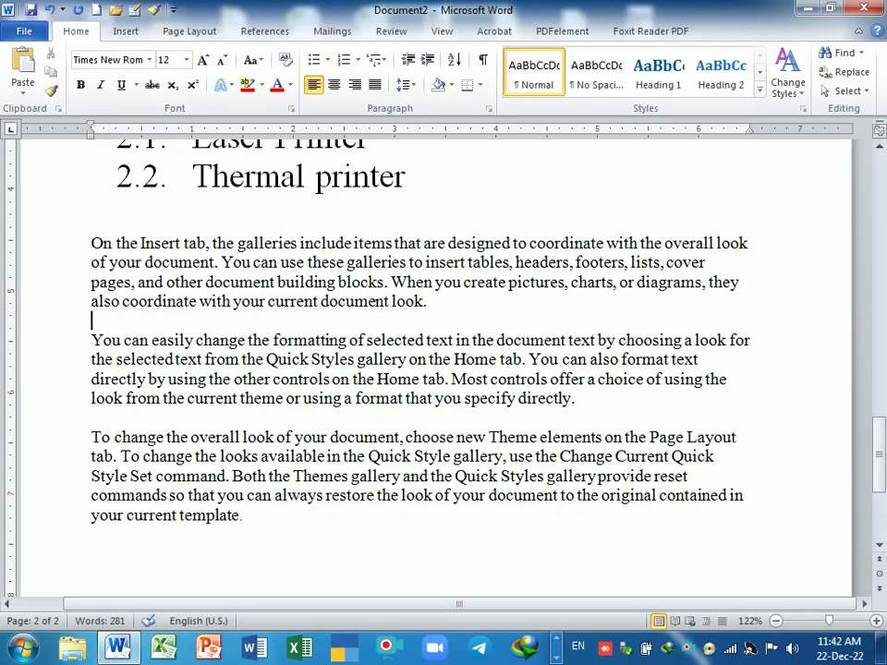
Center the '2. Non-impact printer' heading, leaving its 2.1 and 2.2 sub-items left-aligned
scroll(369, 277, "up", 4)
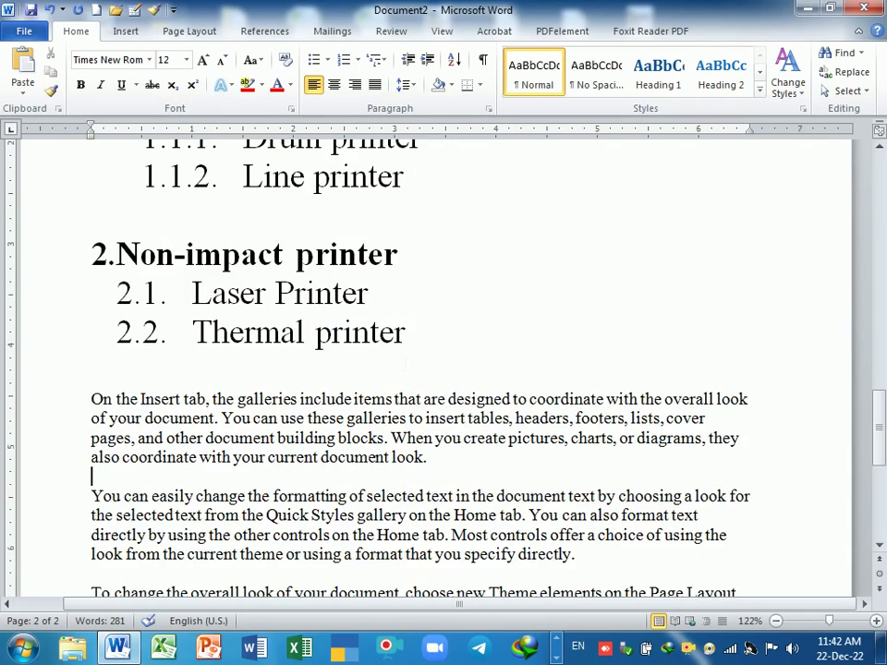
scroll(369, 277, "up", 1)
scroll(370, 277, "up", 1)
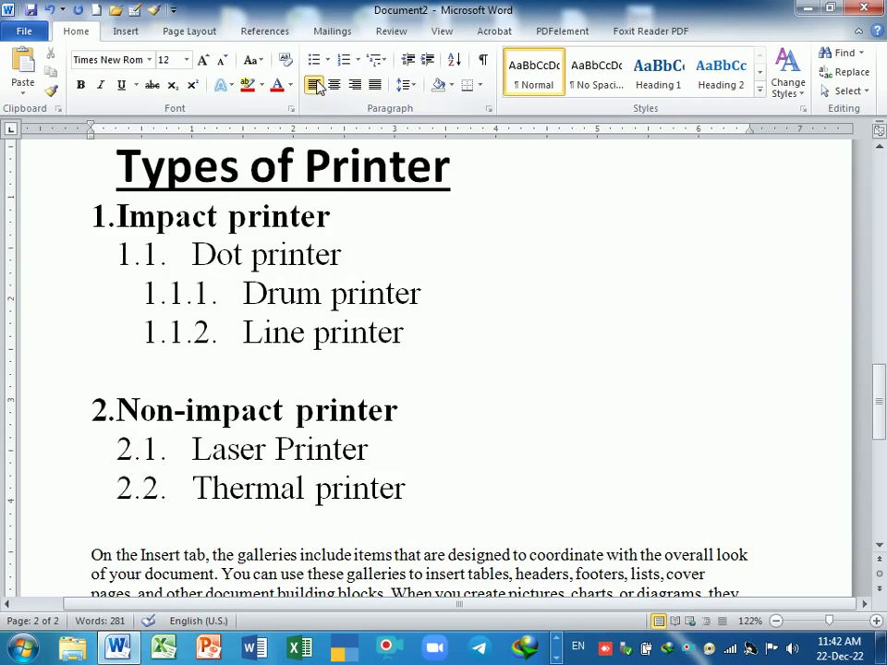
scroll(316, 87, "down", 5)
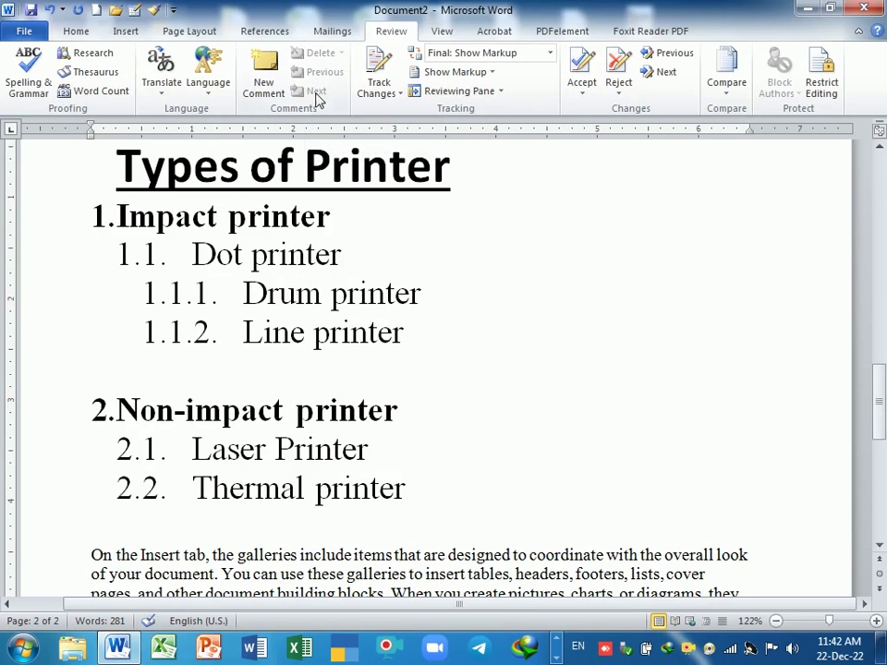
left_click(61, 31)
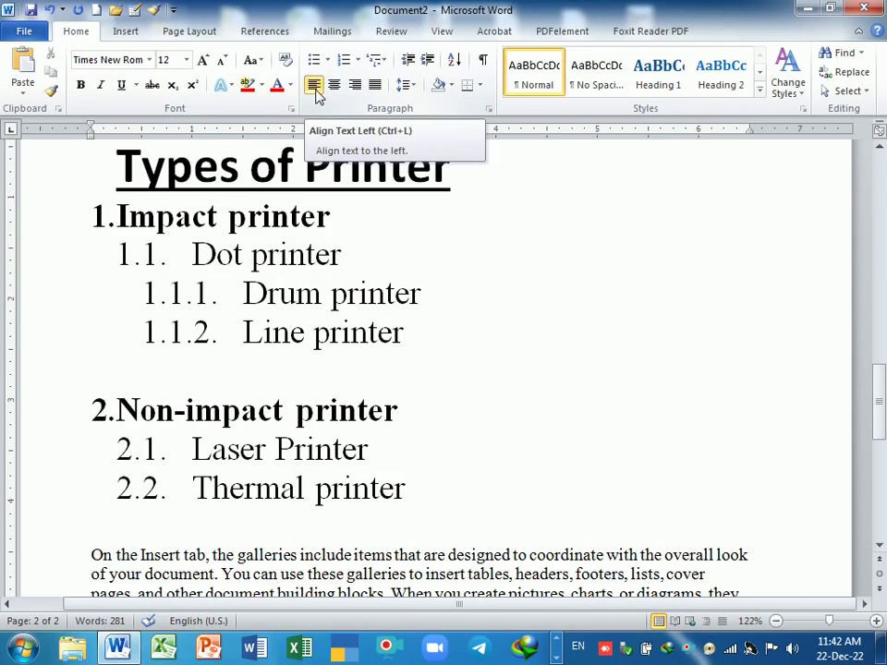
scroll(425, 370, "down", 1)
scroll(425, 370, "down", 5)
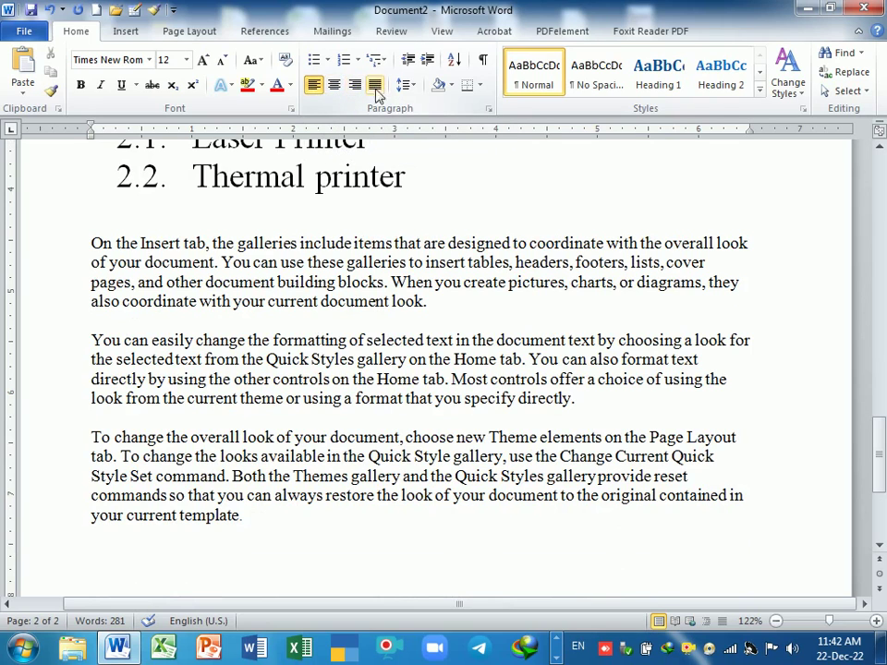
scroll(317, 139, "up", 2)
scroll(317, 138, "up", 1)
left_click(223, 255)
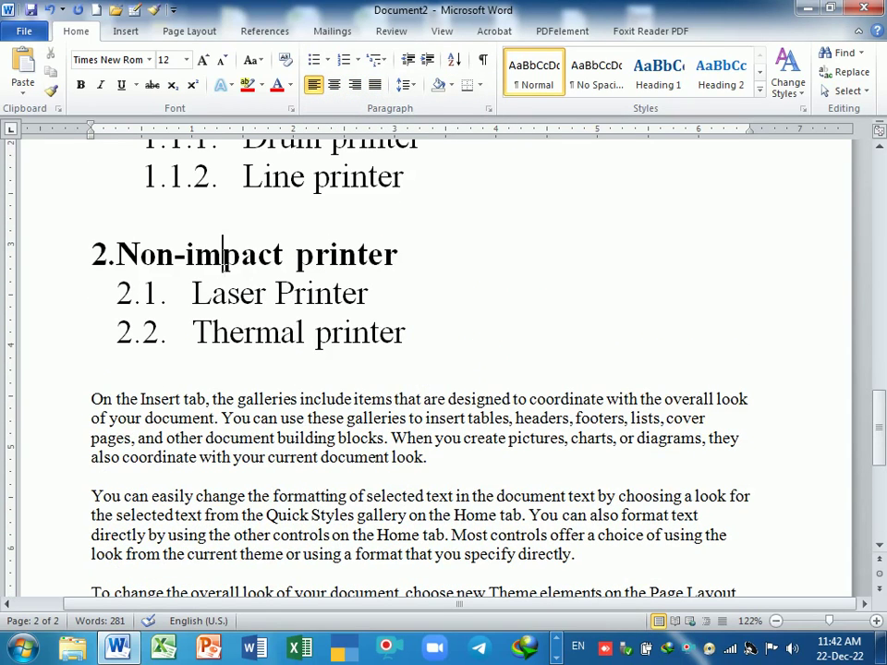
left_click(335, 85)
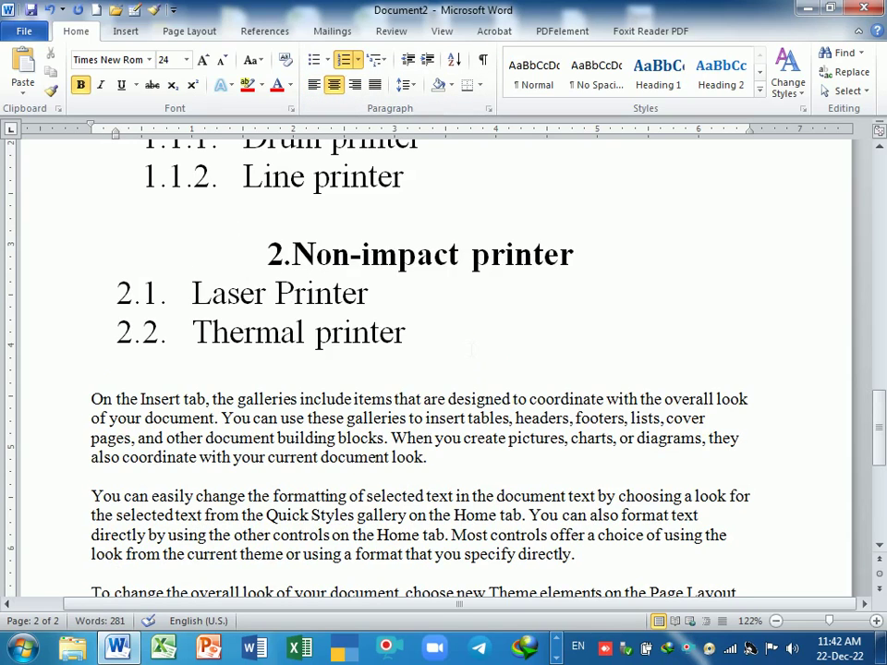
scroll(471, 351, "up", 2)
scroll(471, 351, "up", 1)
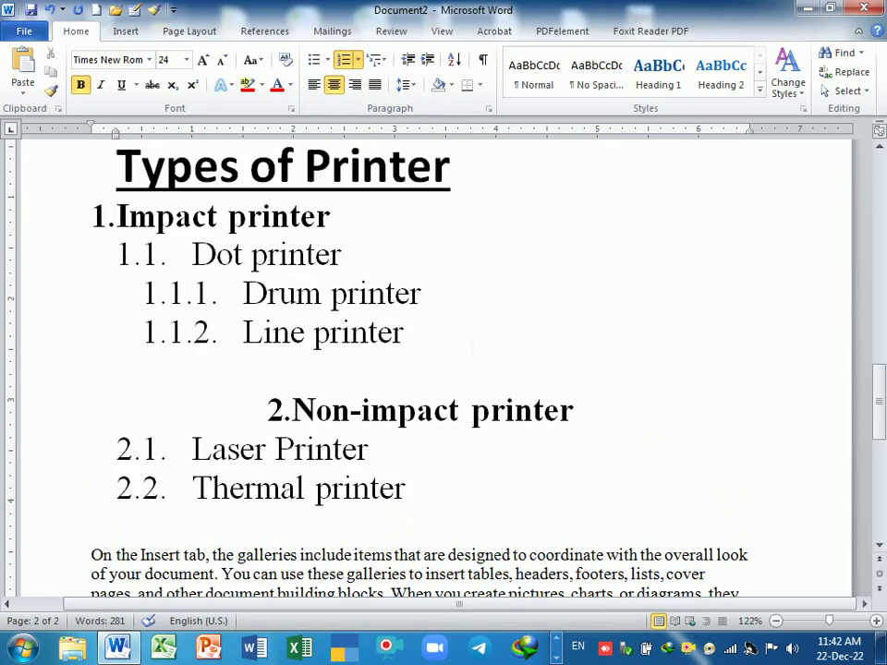
scroll(471, 351, "up", 1)
Center the Types of Printer title, and center then left-align the Types of output device title
left_click(298, 219)
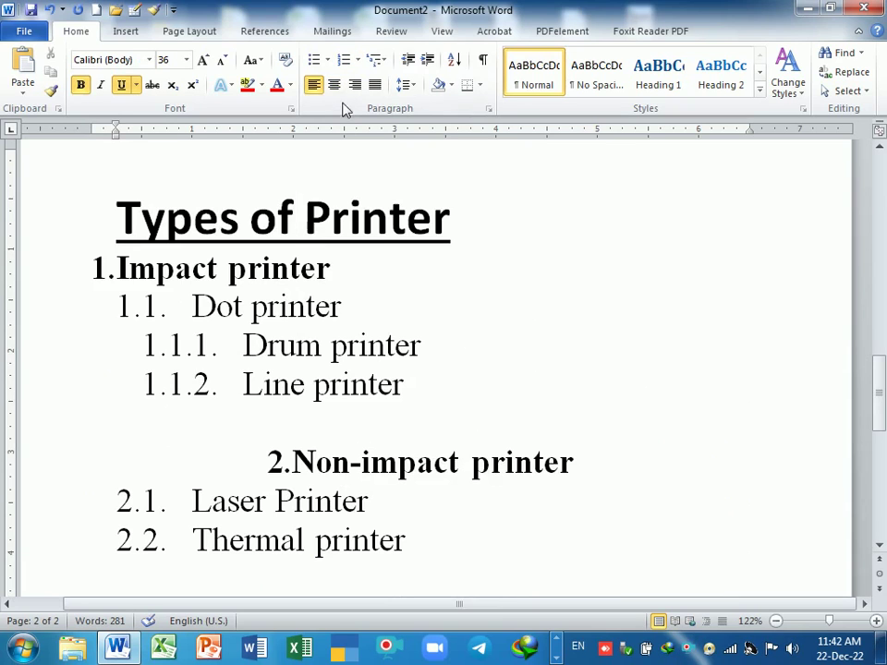
left_click(335, 85)
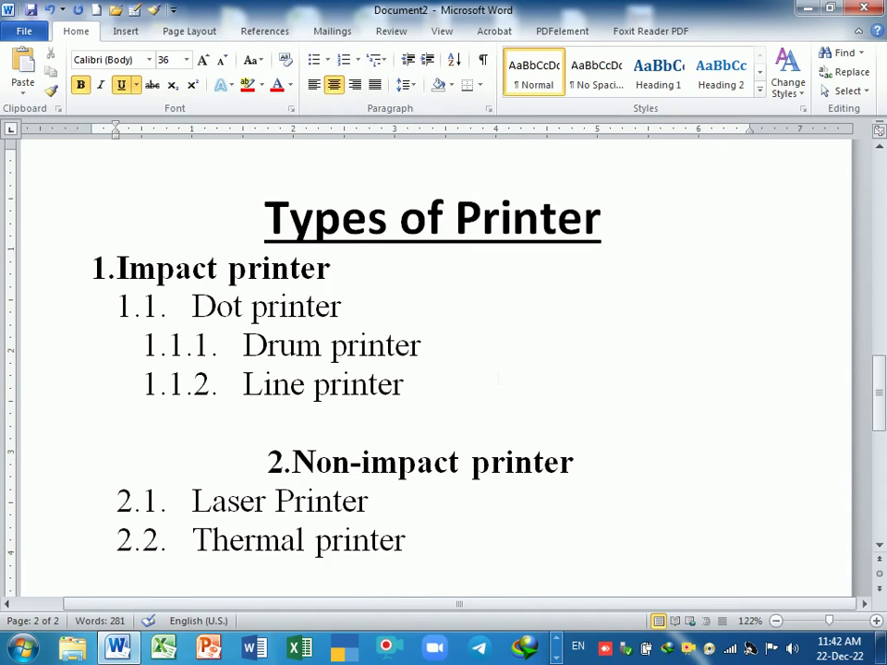
scroll(444, 369, "up", 5)
scroll(445, 370, "up", 6)
scroll(445, 370, "up", 1)
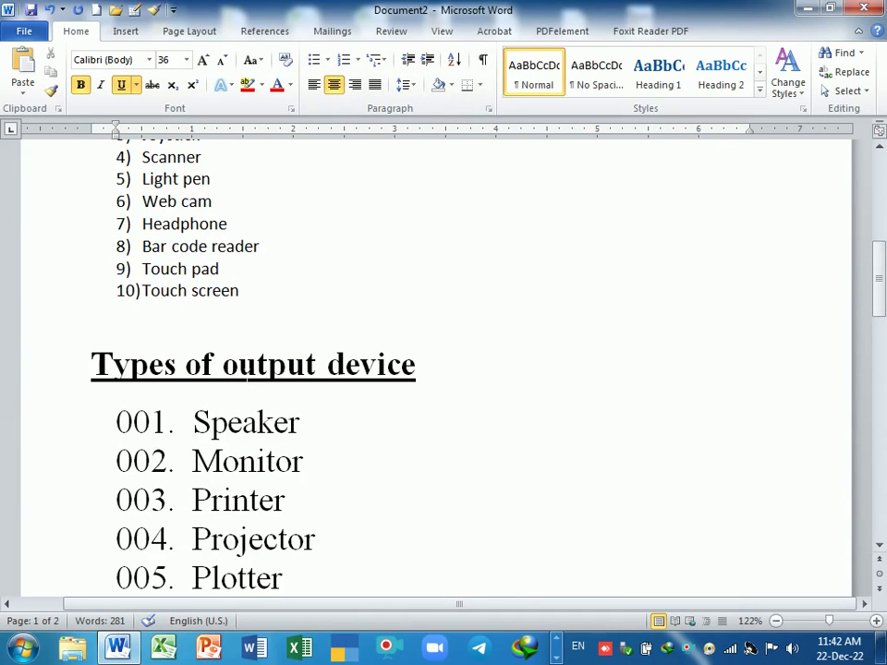
left_click(224, 364)
left_click(334, 85)
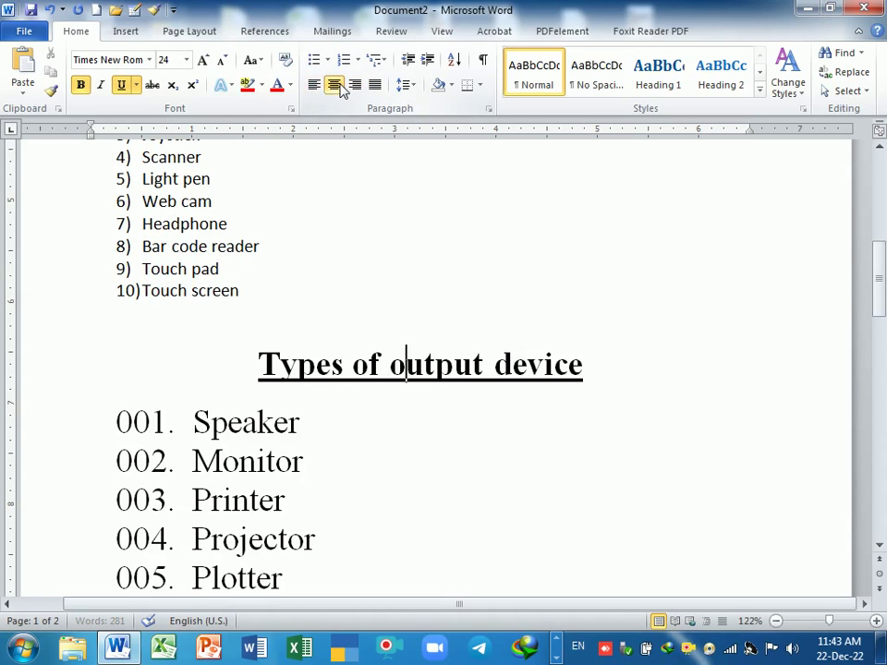
left_click(338, 85)
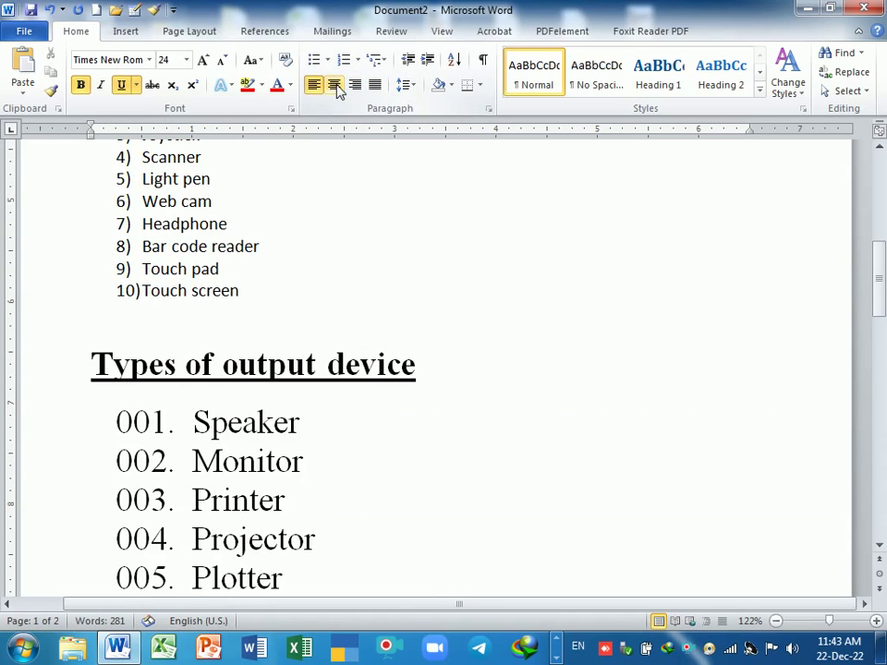
Return the Types of Printer title and Non-impact printer heading to left alignment
scroll(481, 388, "down", 5)
scroll(459, 379, "down", 7)
left_click(433, 297)
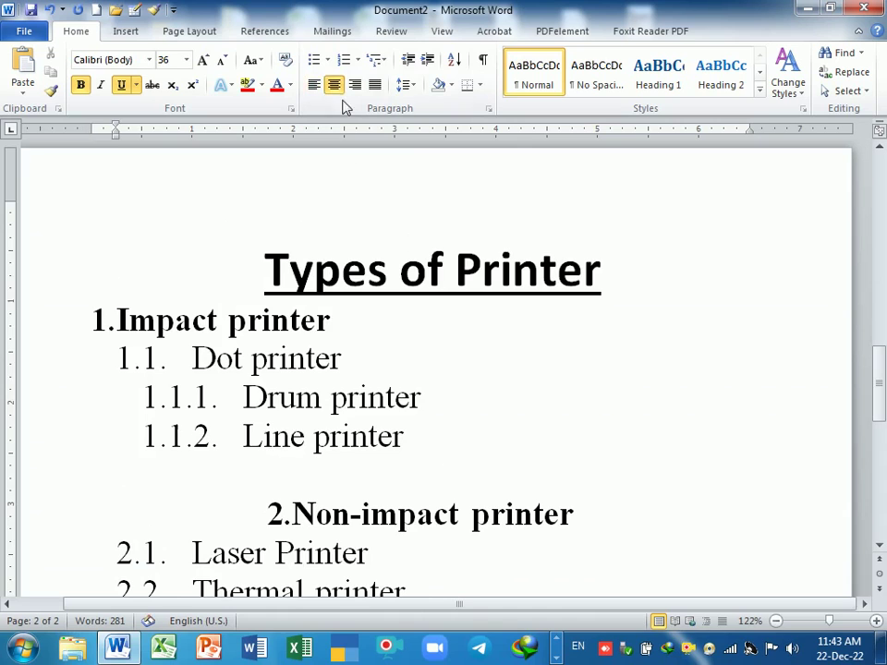
left_click(336, 85)
scroll(434, 370, "down", 4)
left_click(420, 306)
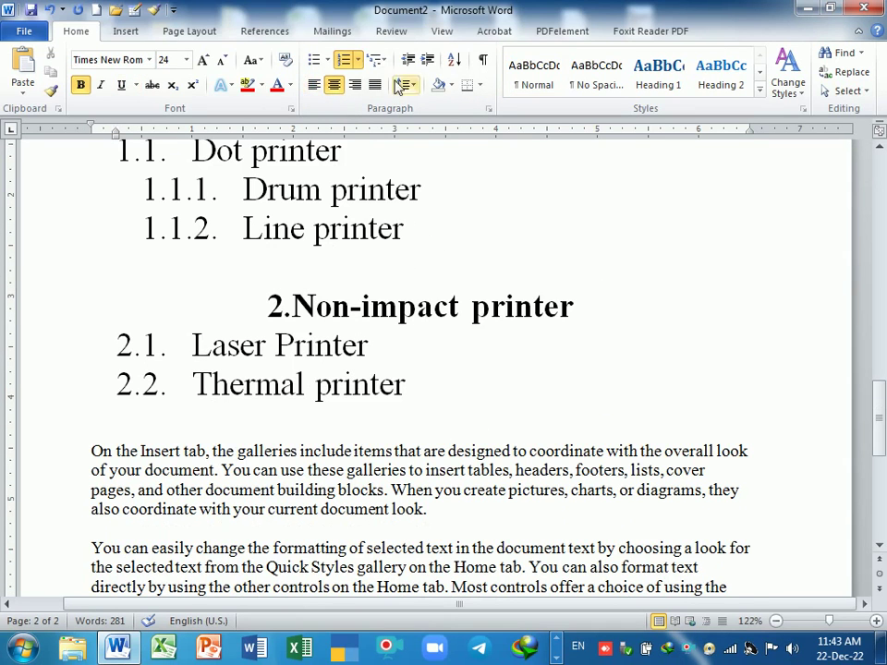
left_click(314, 85)
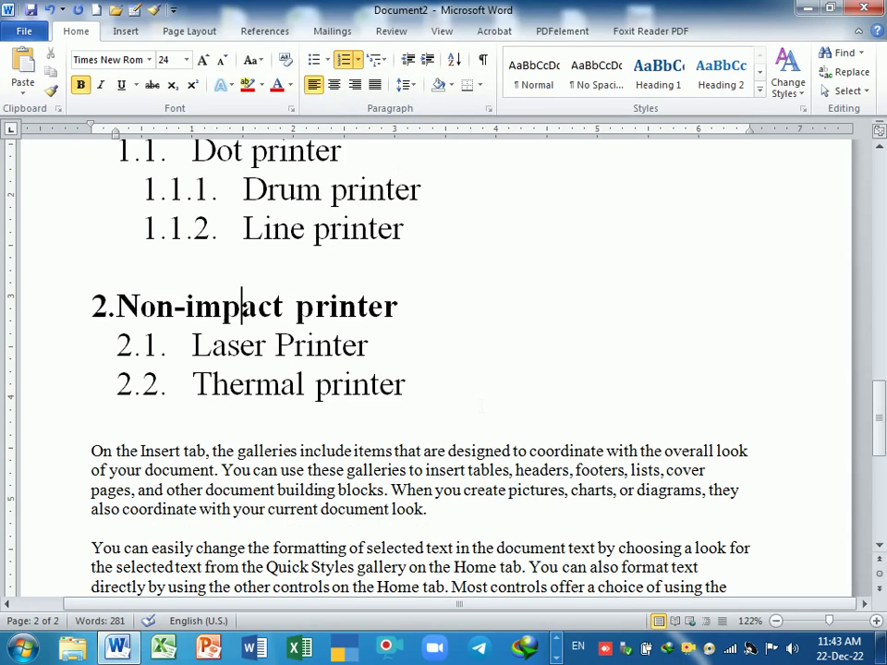
scroll(481, 404, "down", 1)
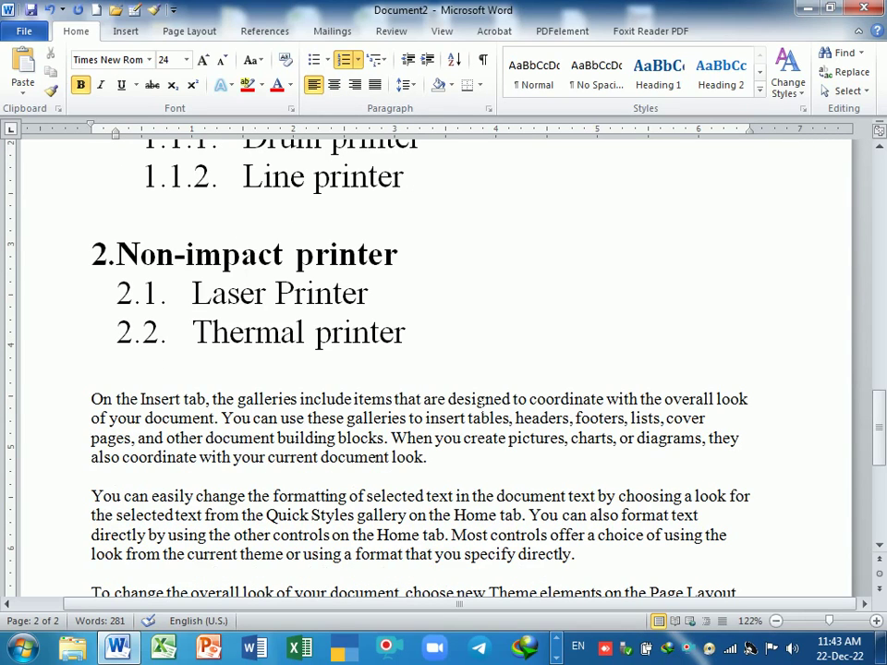
scroll(443, 370, "down", 3)
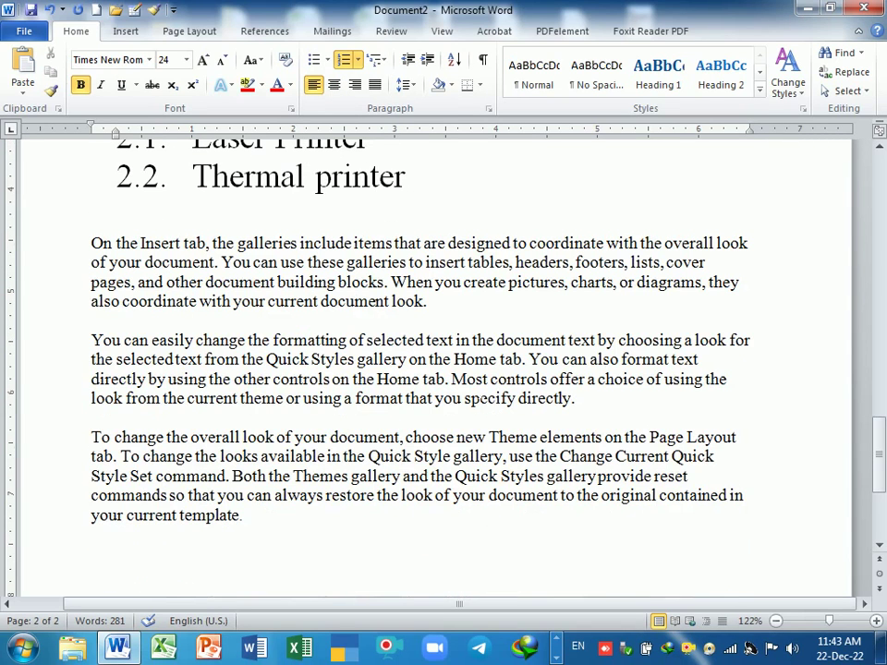
Center the first body paragraph and append 'The computer is an electroinc m' to its end
left_click(410, 262)
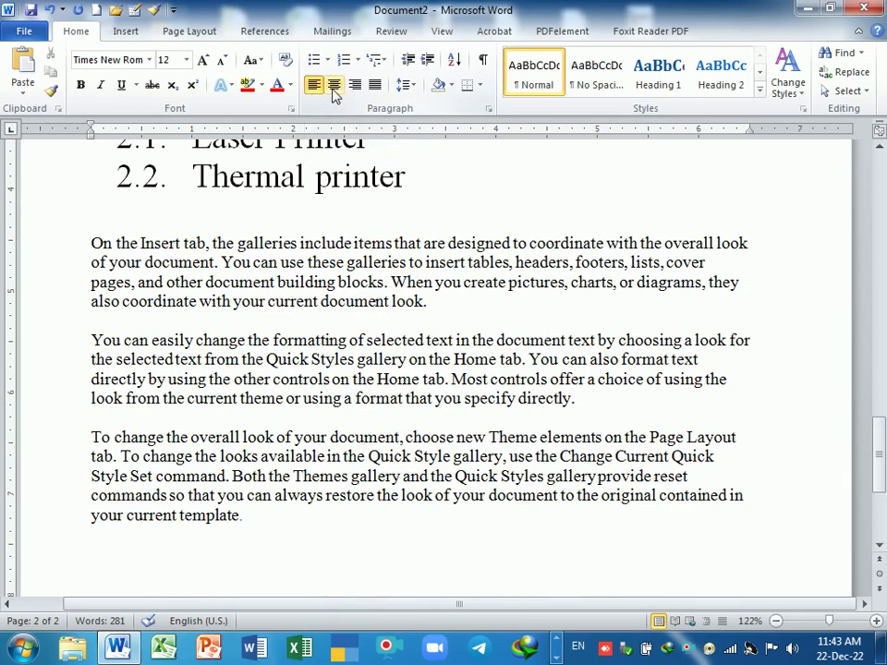
left_click(334, 85)
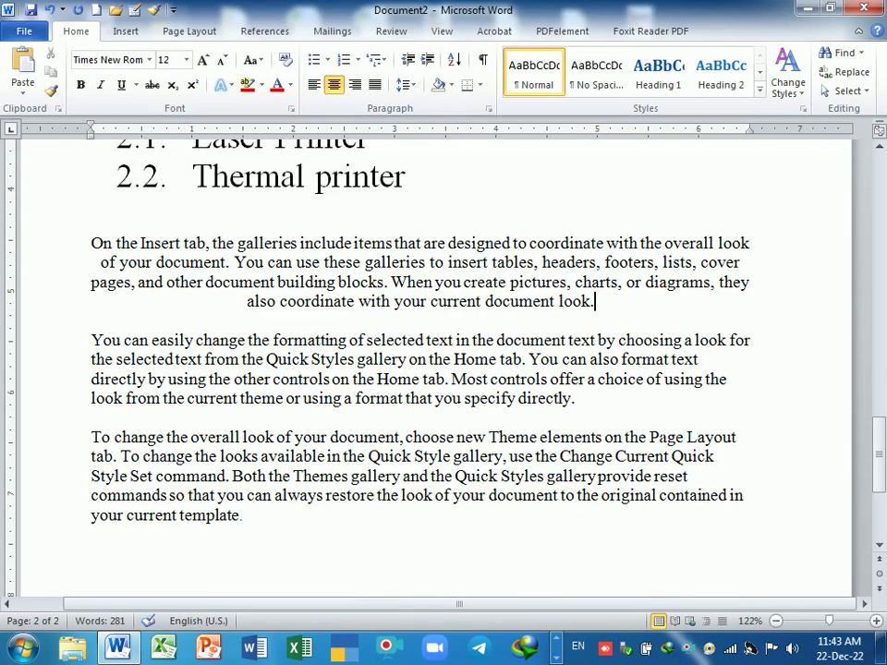
type(" The cmpt")
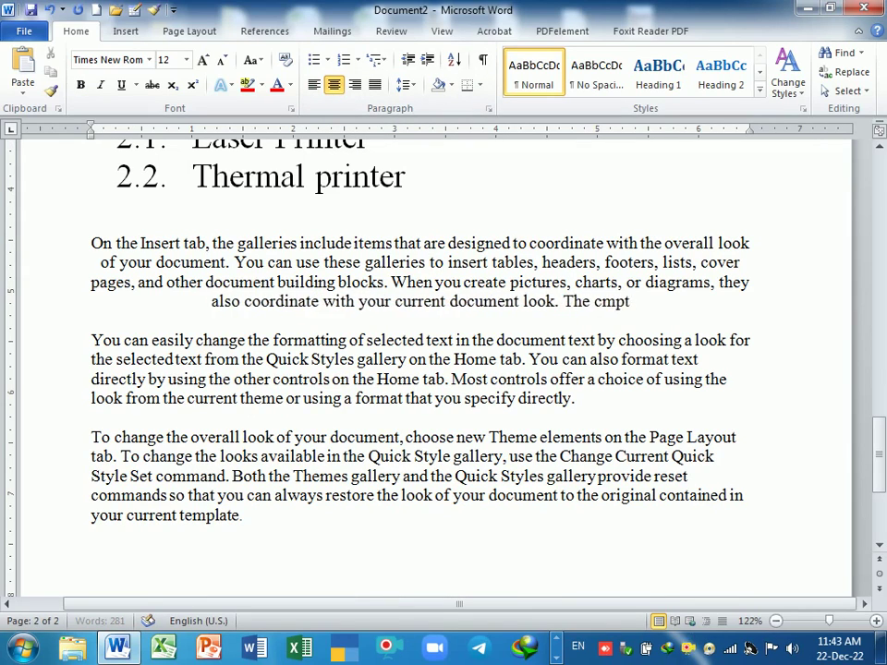
type("uer")
key("BackSpace")
key("BackSpace")
key("BackSpace")
key("BackSpace")
key("BackSpace")
key("BackSpace")
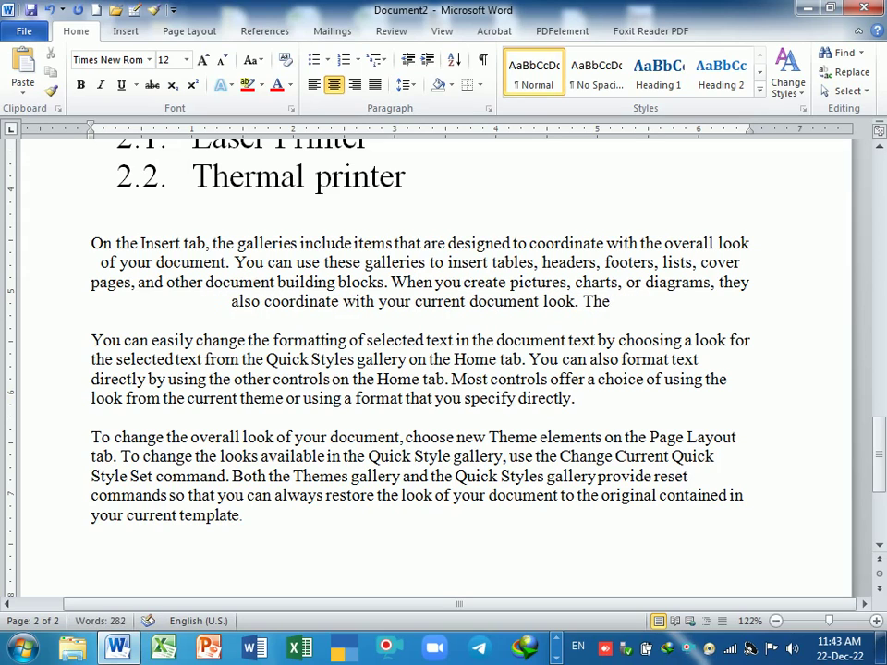
type("comtpuer is")
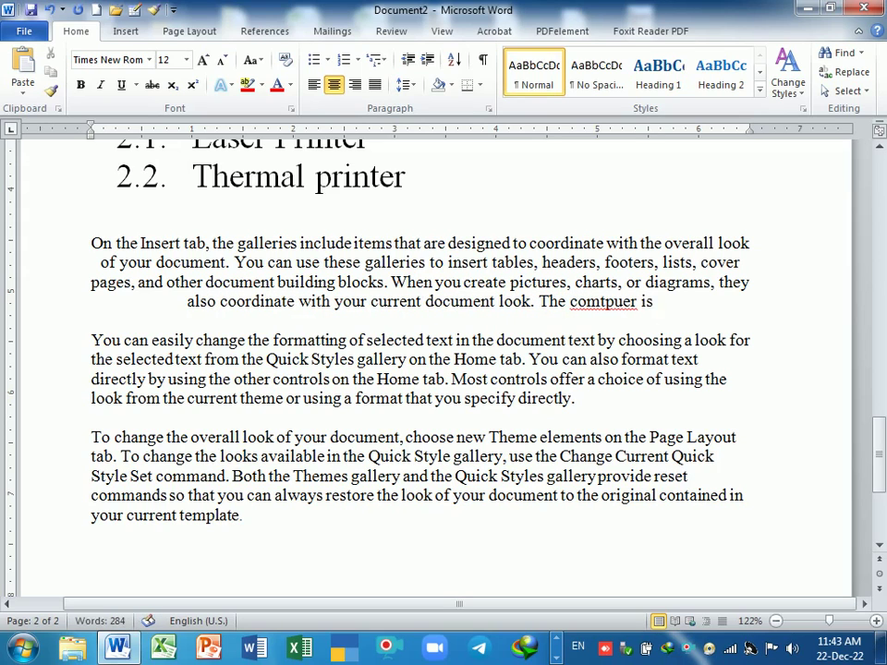
key("BackSpace")
key("BackSpace")
key("BackSpace")
type("m")
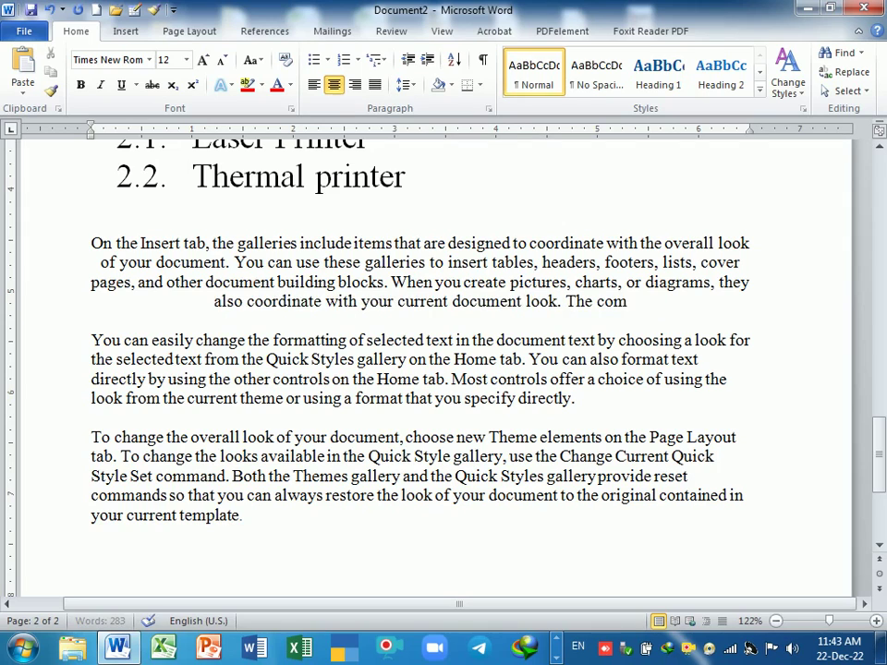
type("puter is an elect")
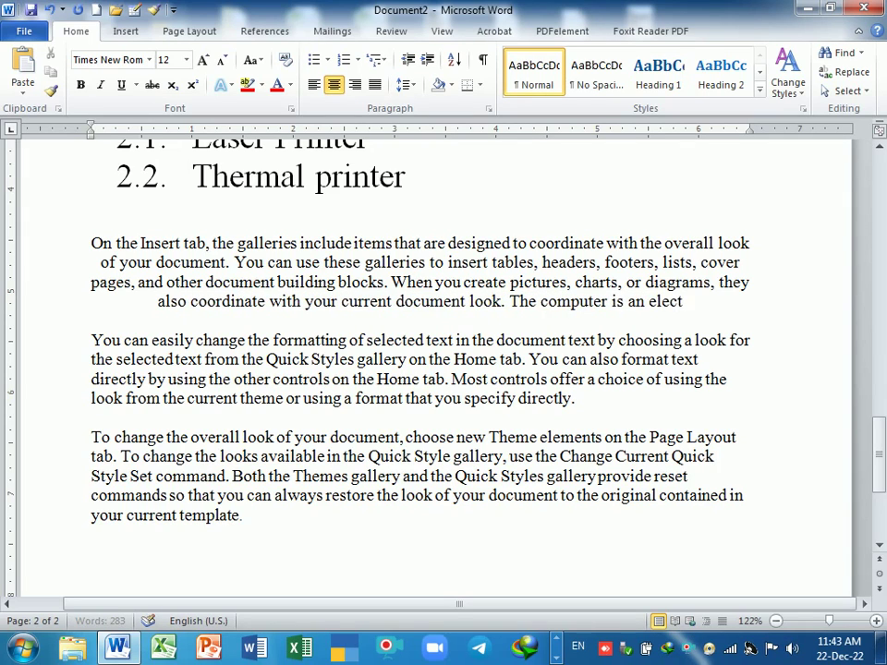
type("roinc m")
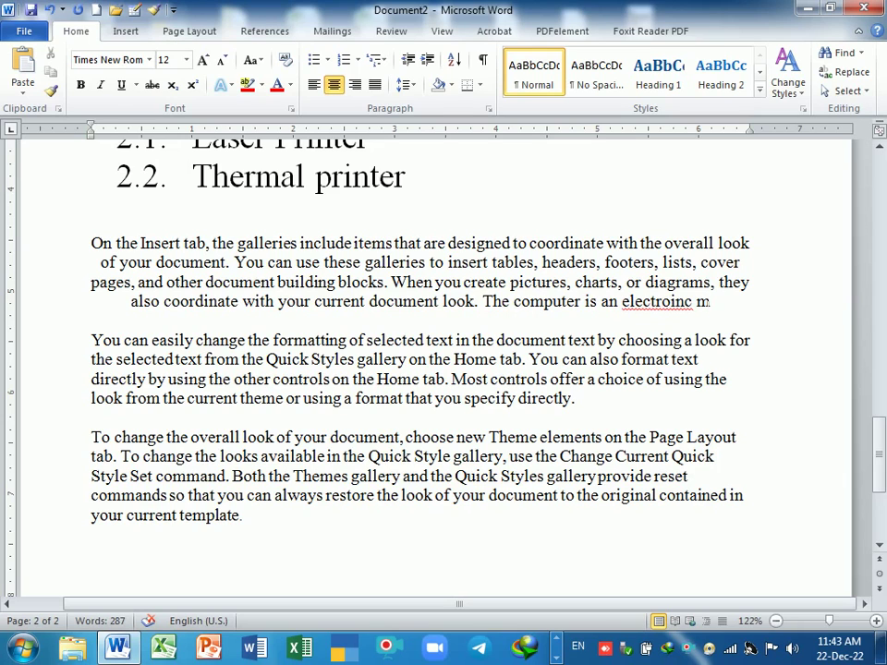
Correct the misspelled 'electroinc' to 'electronic' from the spelling suggestions
right_click(691, 305)
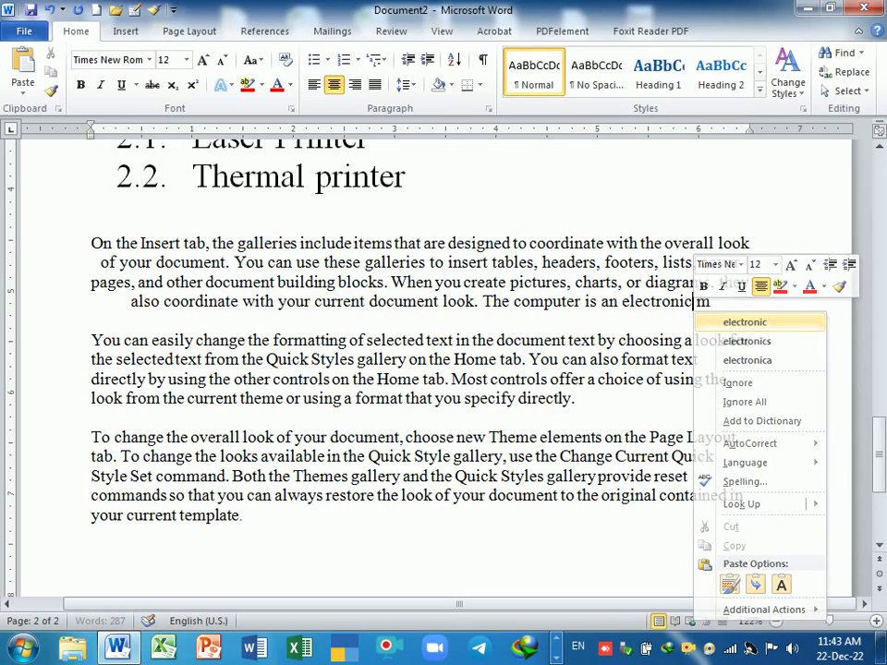
left_click(800, 322)
scroll(444, 369, "up", 1)
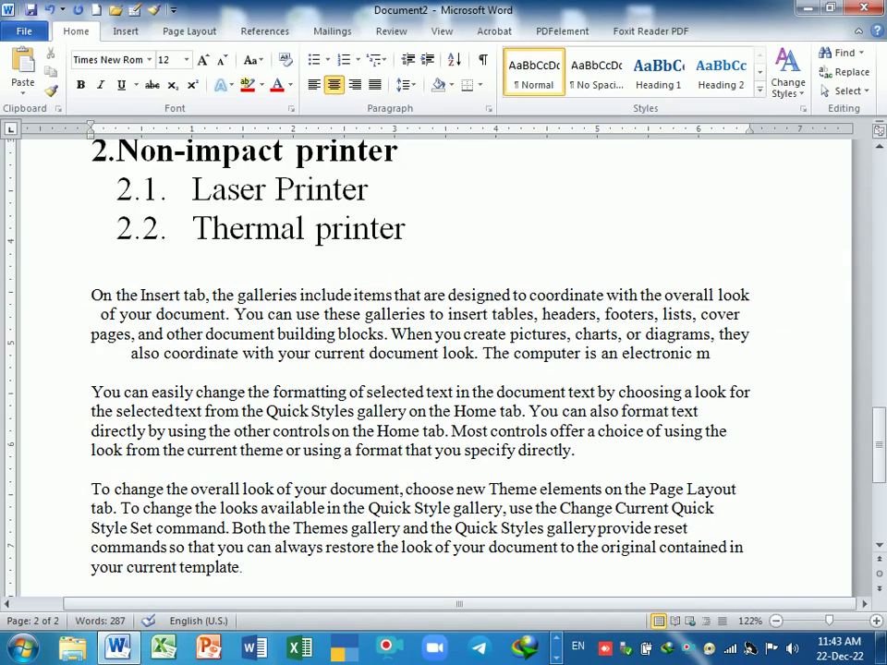
scroll(443, 370, "up", 1)
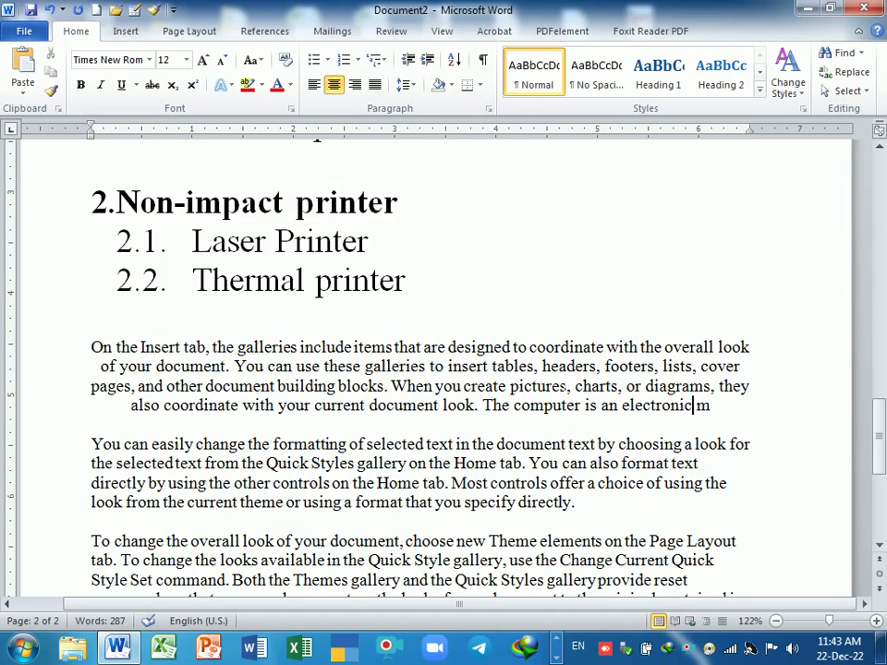
Justify all three sample paragraphs beneath Thermal printer after briefly right-aligning the first
left_click(355, 85)
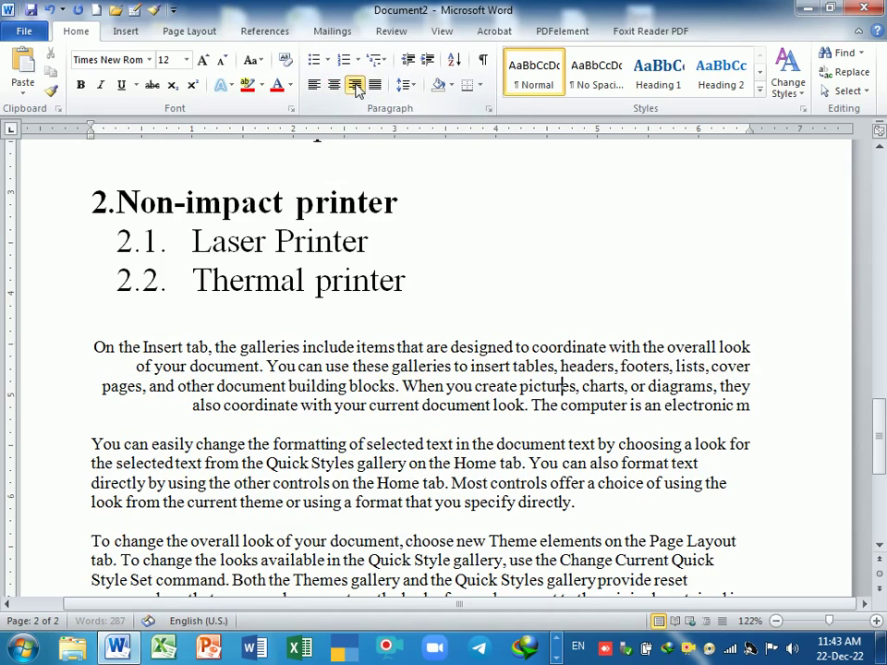
scroll(425, 370, "down", 2)
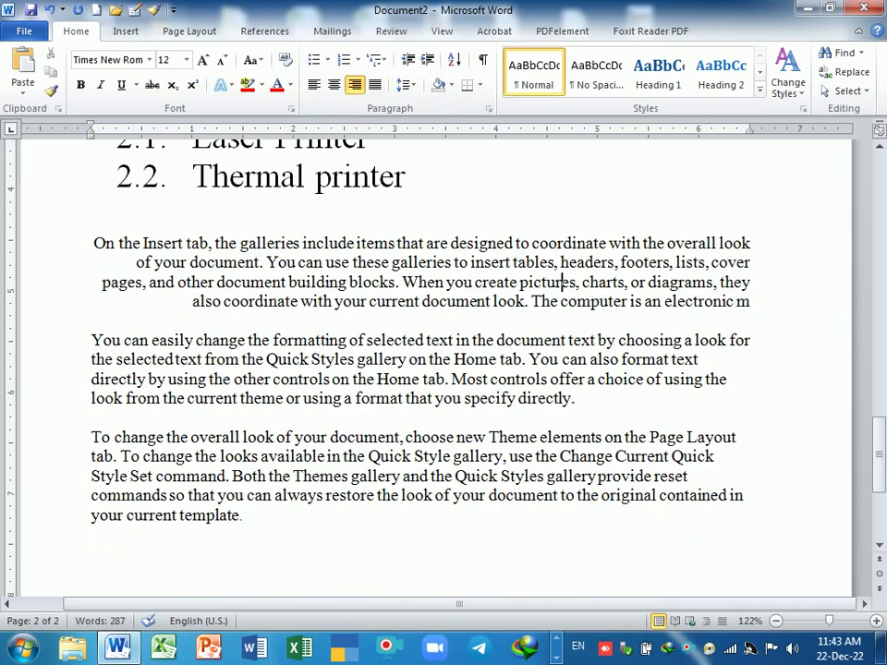
left_click_drag(94, 243, 242, 515)
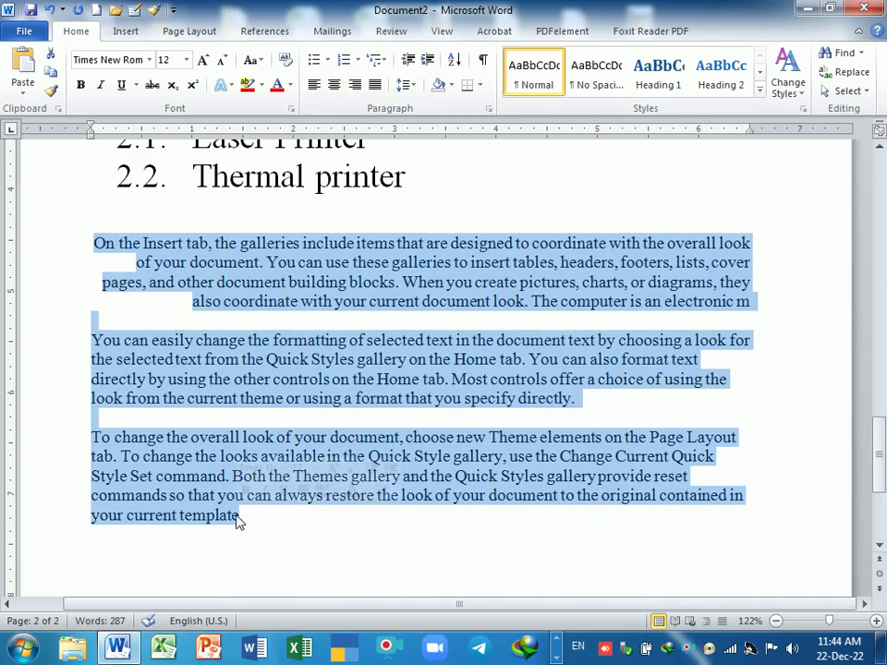
left_click(376, 86)
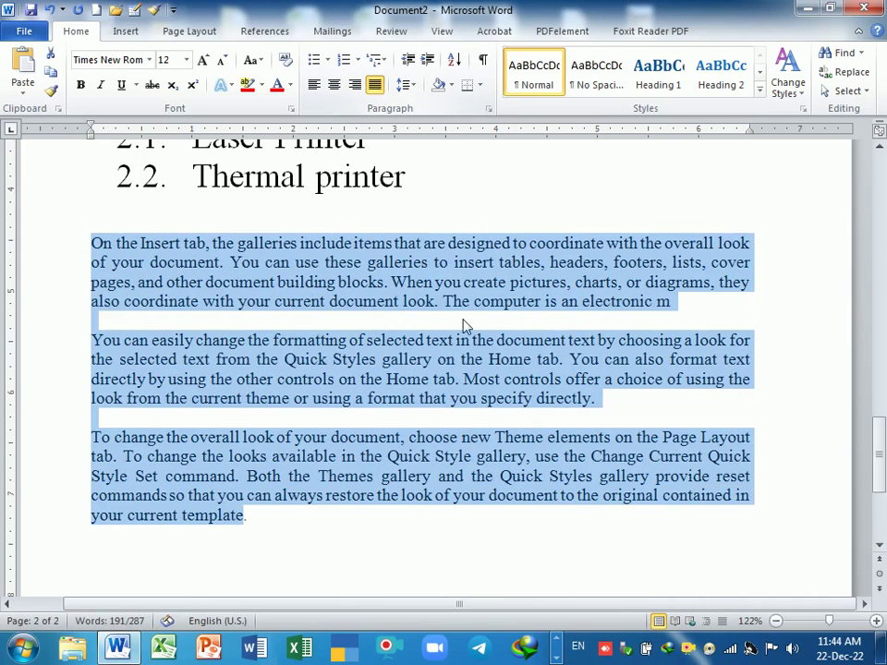
left_click(495, 398)
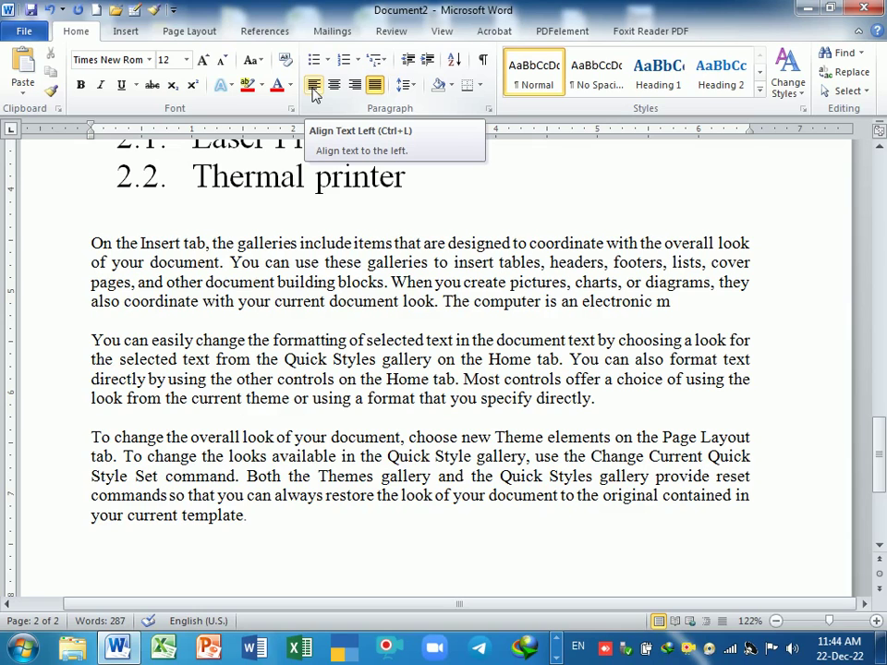
scroll(493, 394, "up", 4)
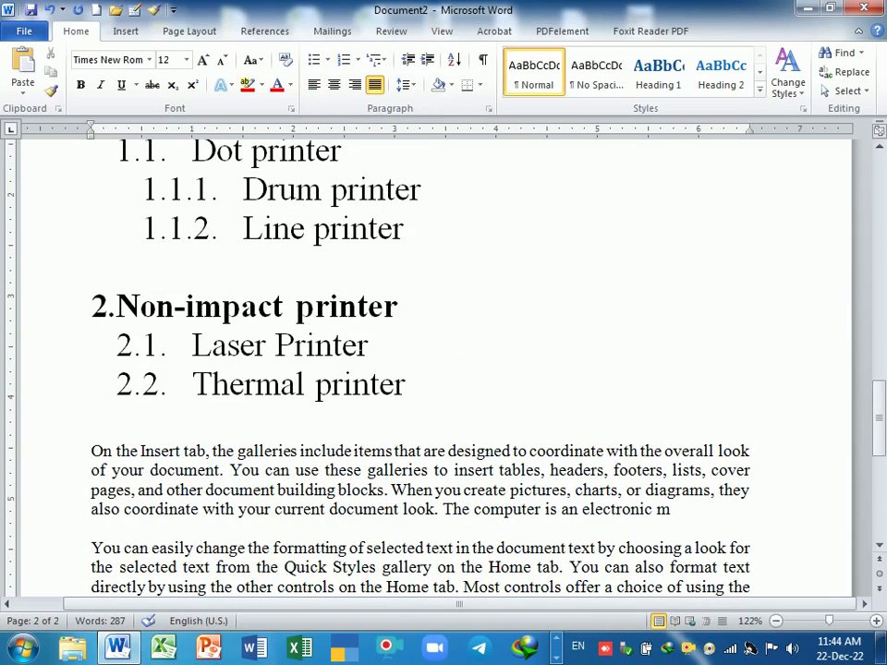
Try centring the Non-impact printer heading, then return it to left alignment
left_click(315, 306)
key("ctrl+e")
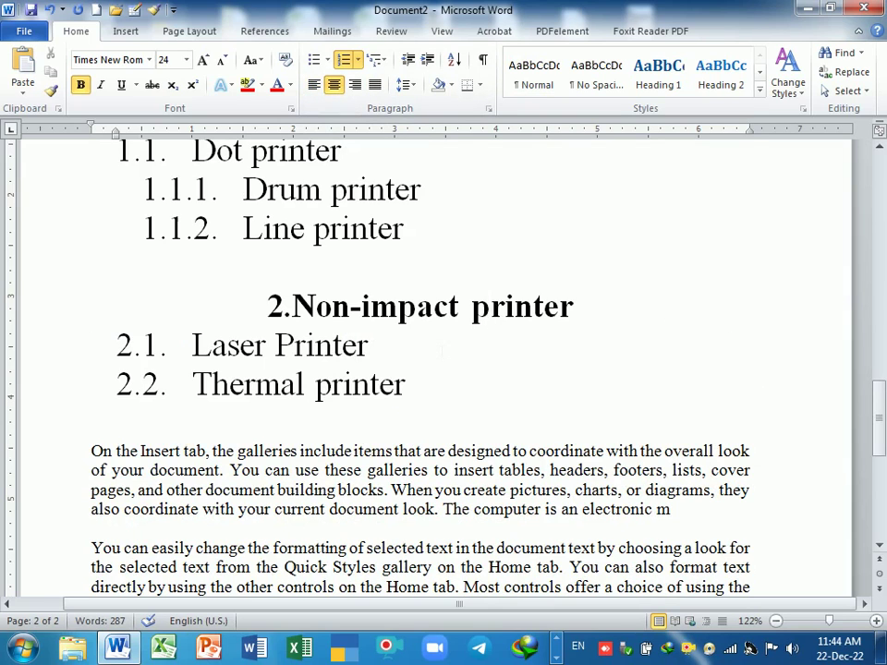
key("ctrl+l")
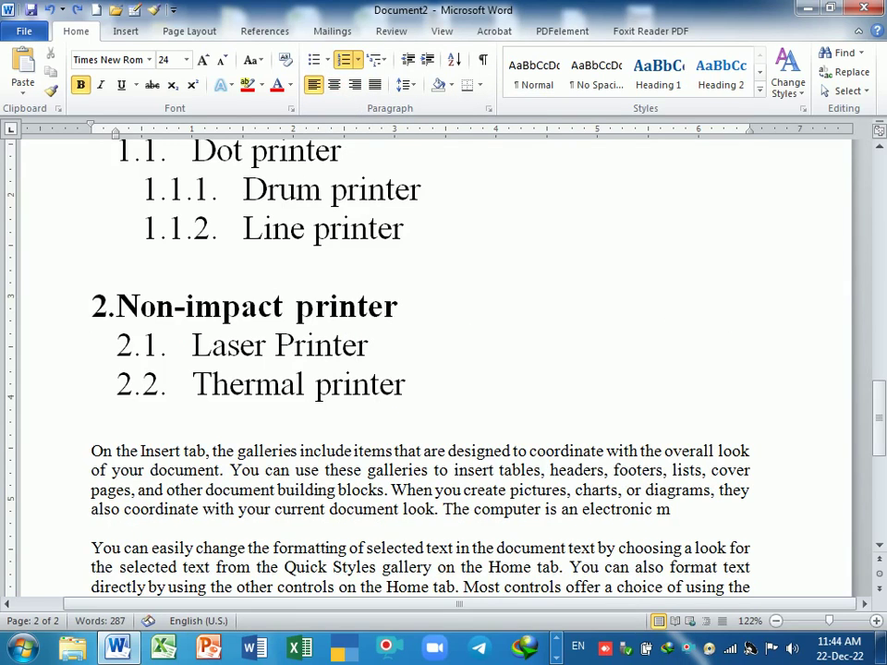
scroll(444, 370, "down", 1)
Add an unnumbered, centred 'computer' line right after Thermal printer
key("Return")
key("BackSpace")
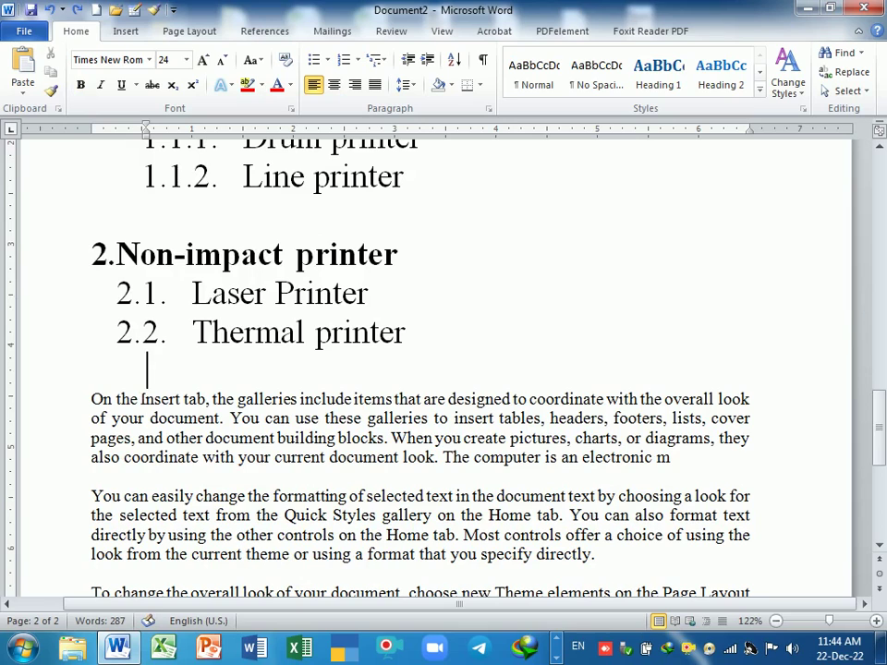
type("computer")
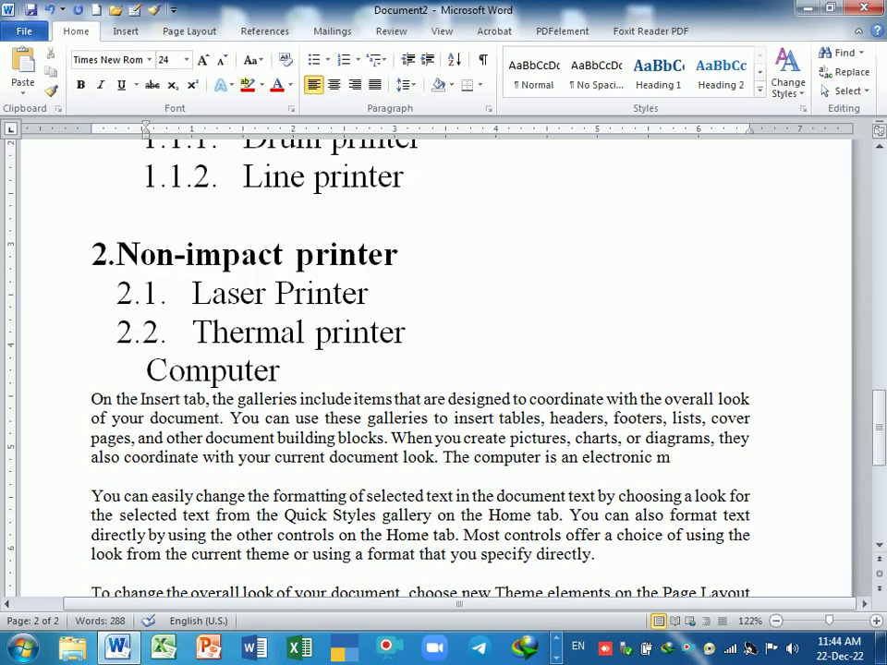
key("Home")
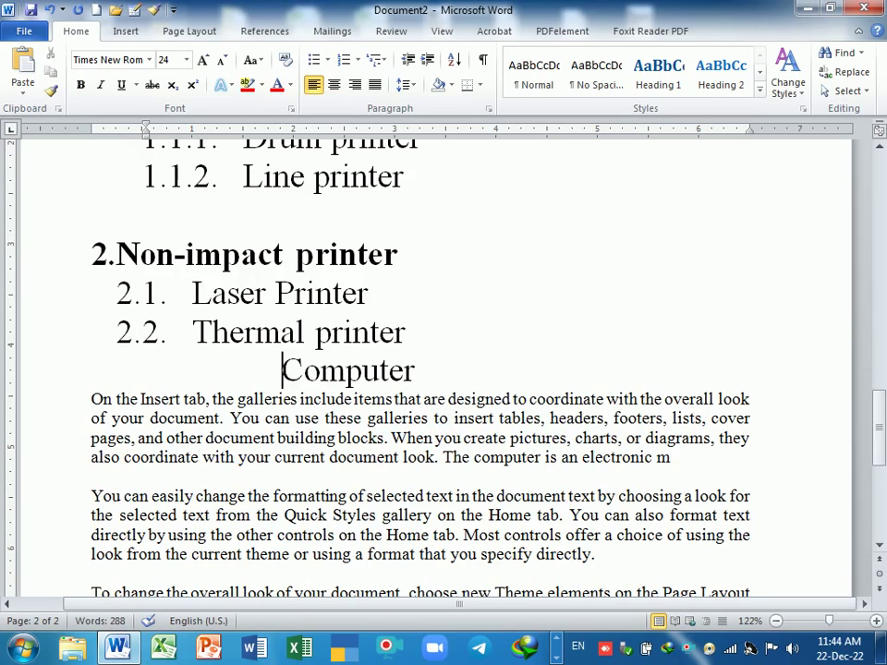
key("ctrl+e")
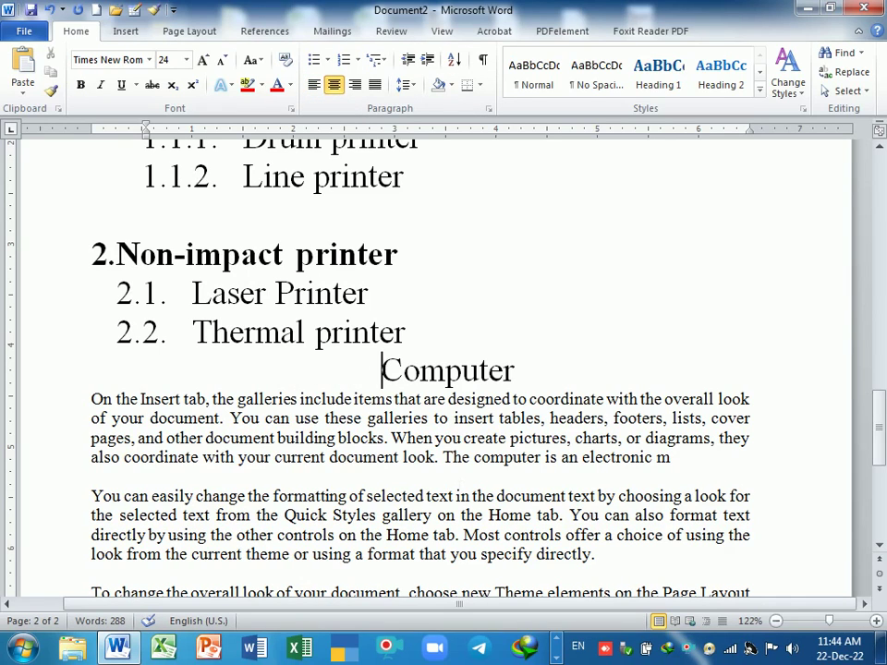
scroll(443, 370, "down", 3)
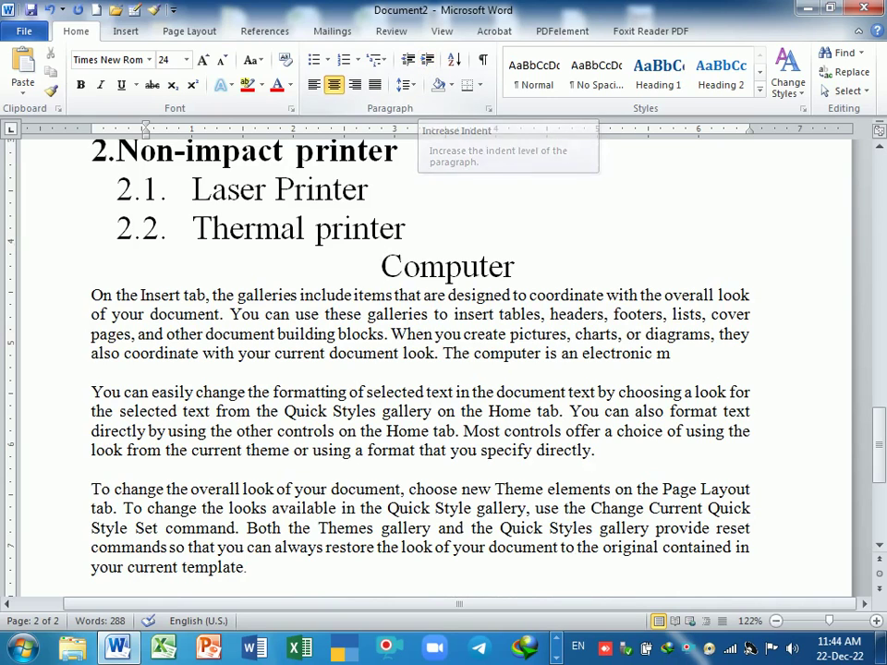
key("ctrl+Down")
left_click(426, 61)
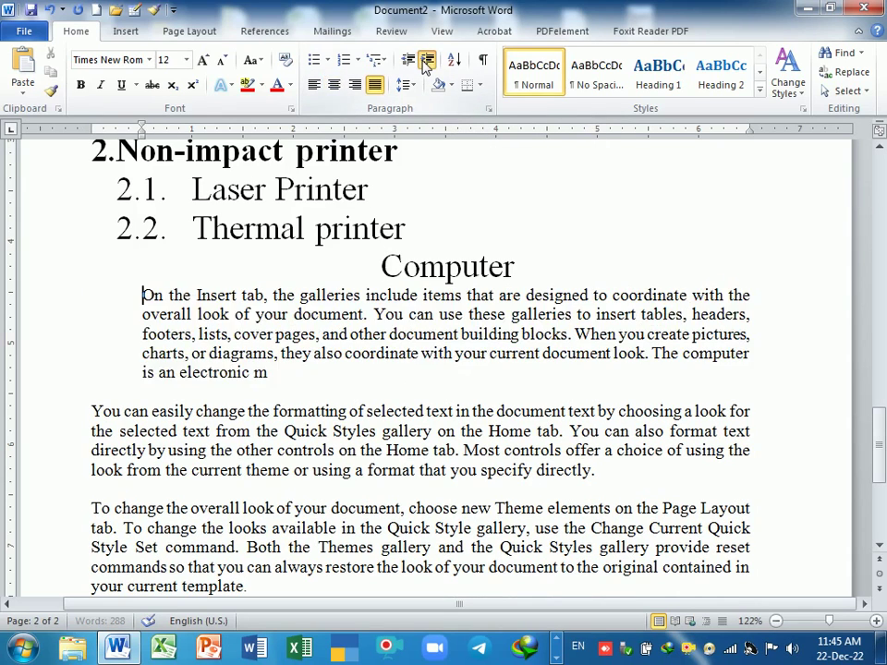
left_click(425, 61)
left_click(409, 60)
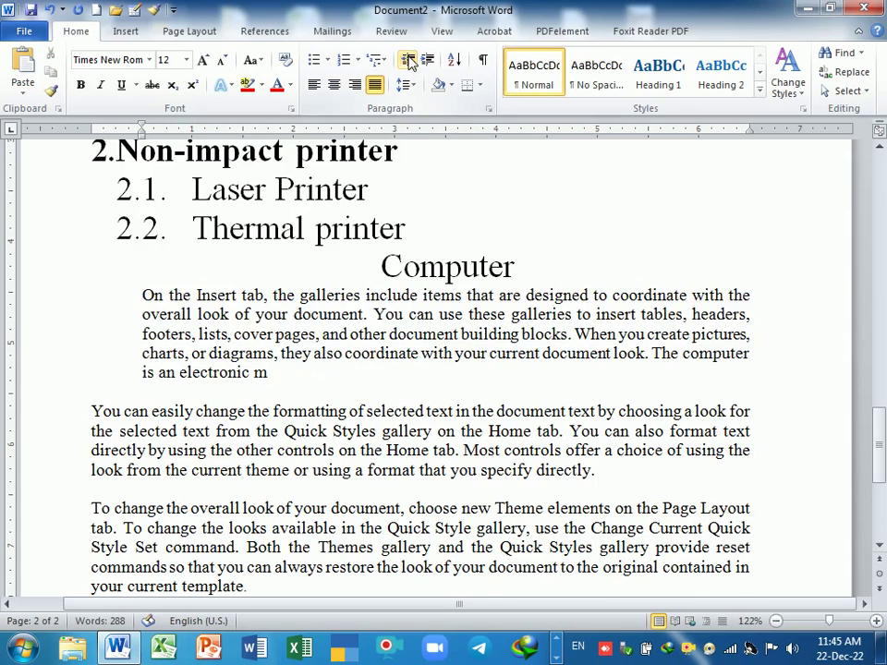
left_click(409, 60)
scroll(443, 369, "up", 2)
left_click(191, 294)
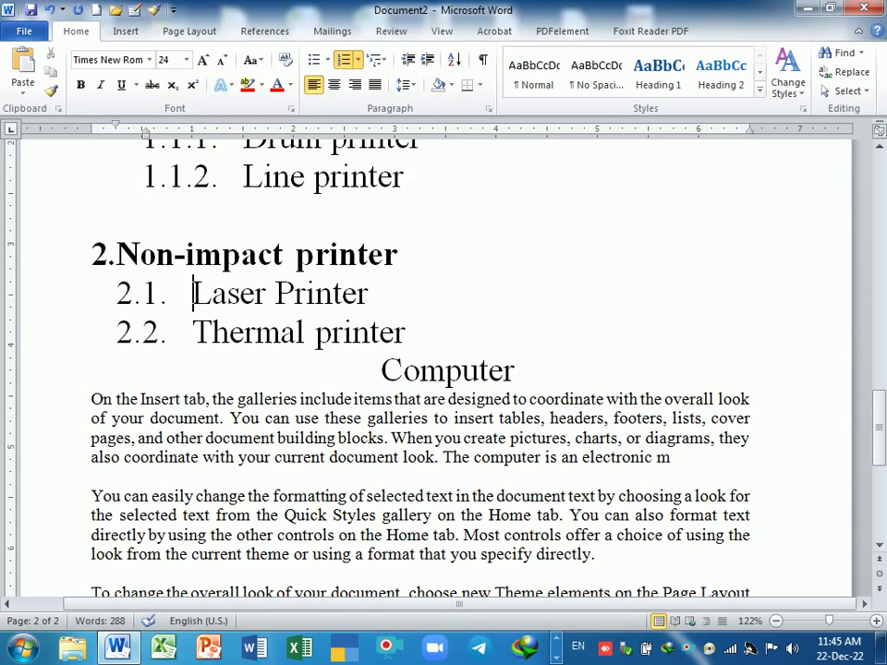
left_click(426, 61)
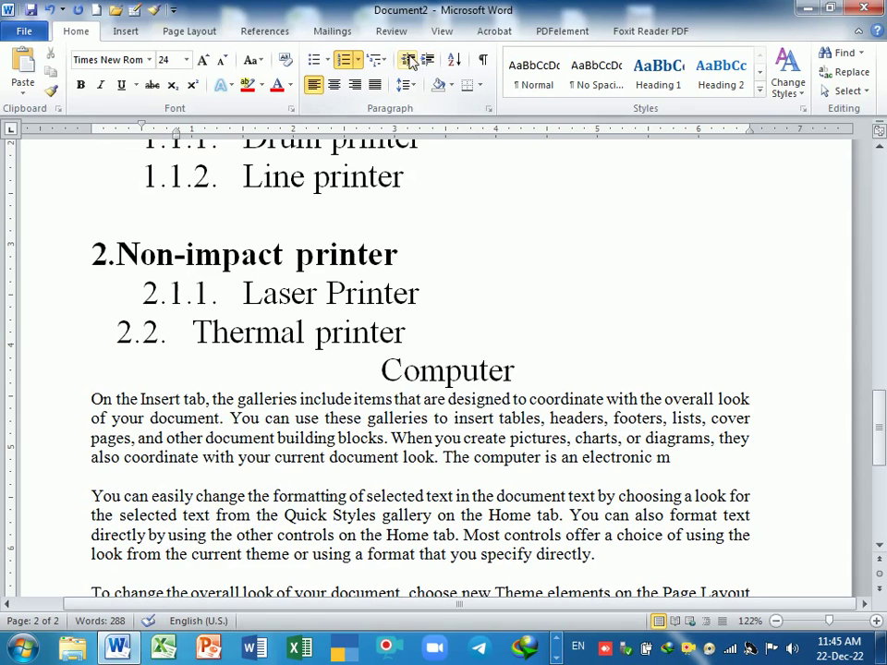
left_click(409, 60)
left_click(193, 335)
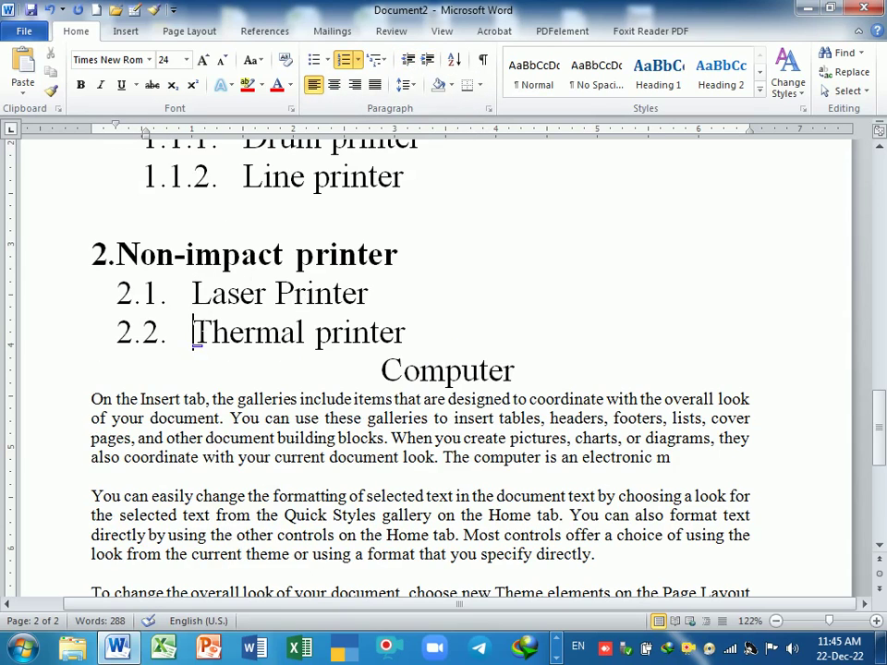
left_click(426, 60)
left_click(413, 60)
scroll(443, 370, "down", 4)
key("ctrl+End")
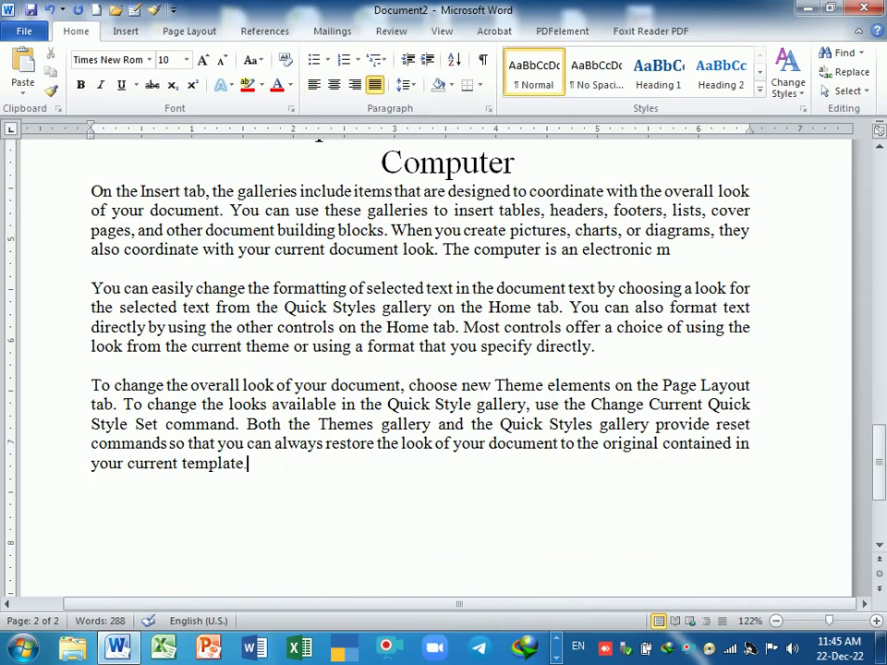
key("Return")
scroll(440, 364, "up", 4)
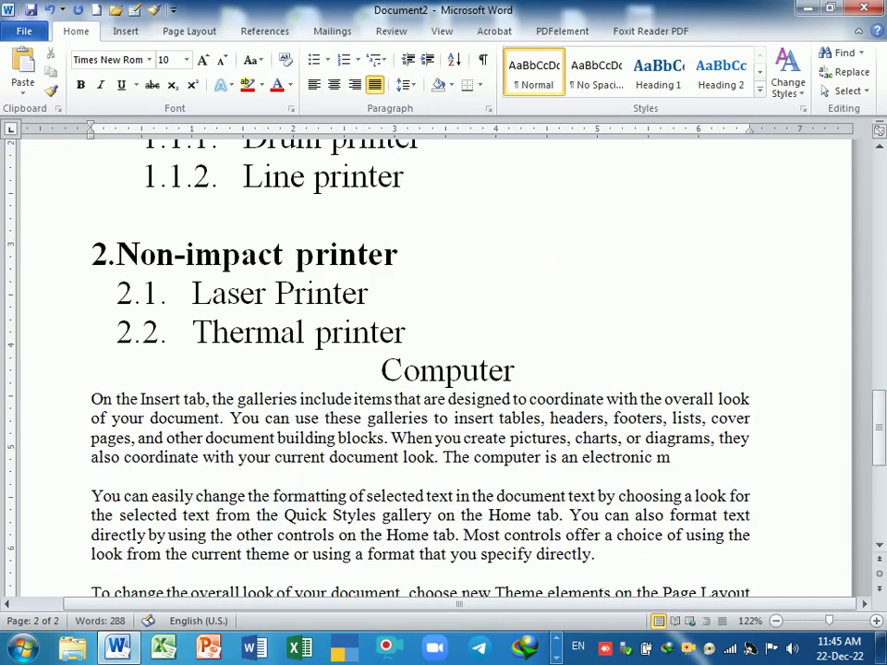
scroll(440, 364, "up", 3)
scroll(440, 364, "up", 2)
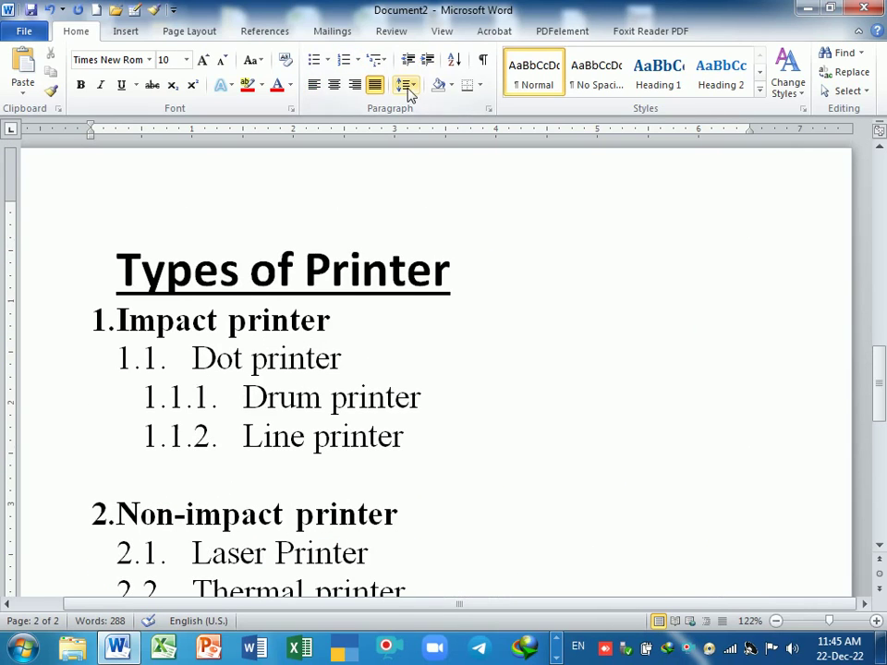
scroll(412, 93, "down", 6)
scroll(466, 310, "down", 4)
scroll(440, 370, "down", 6)
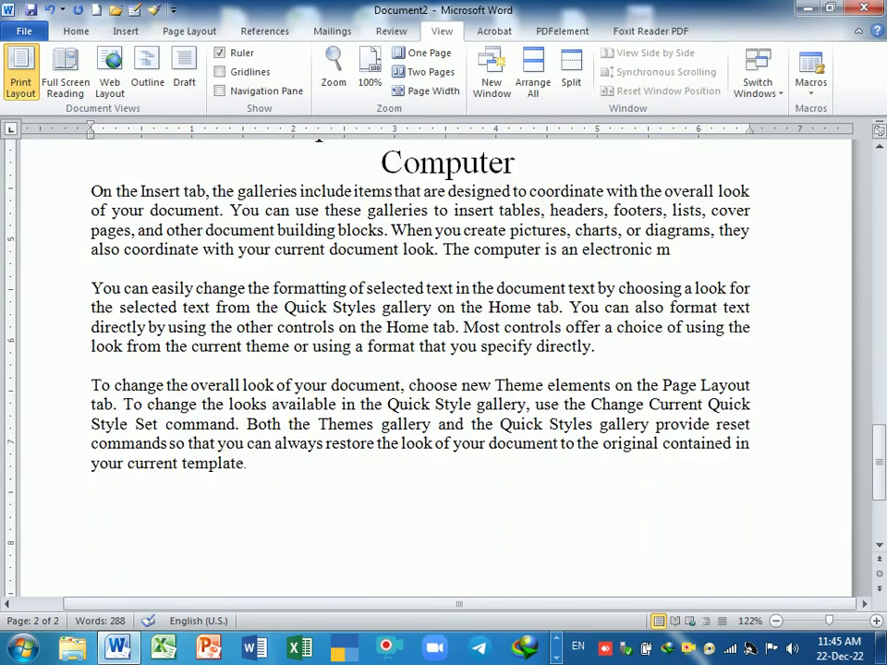
scroll(440, 370, "up", 1)
left_click_drag(91, 243, 677, 301)
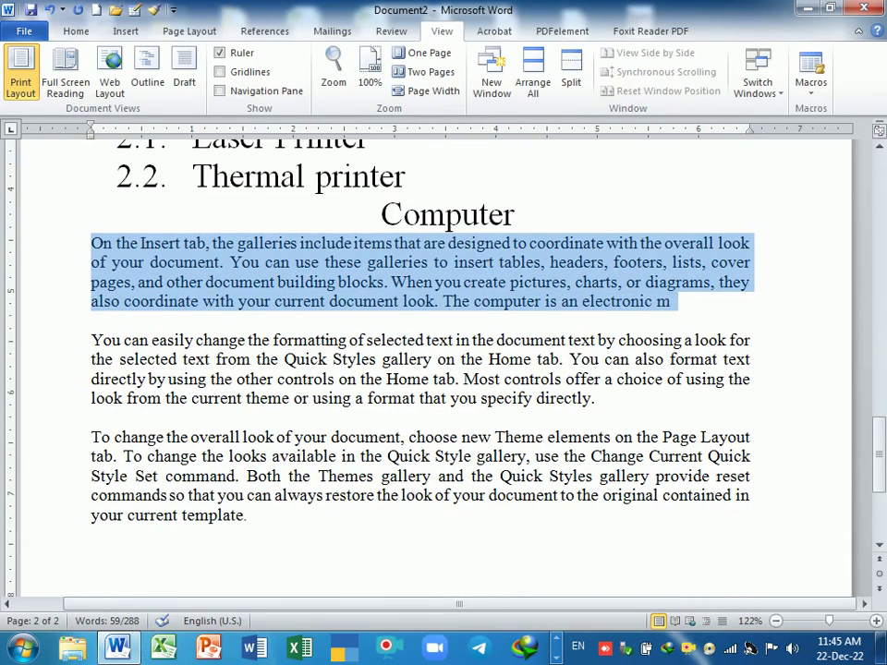
left_click(72, 31)
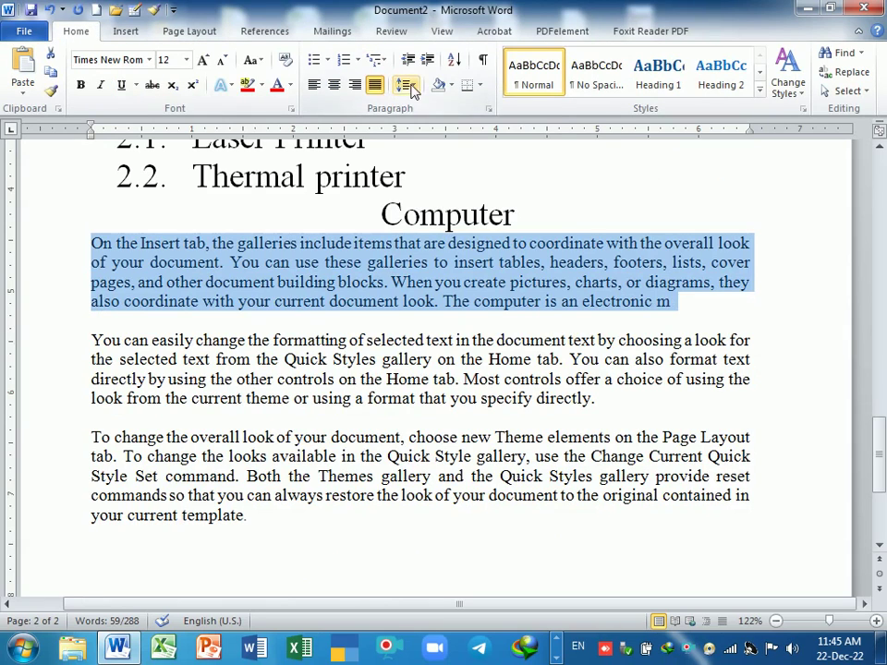
left_click(405, 85)
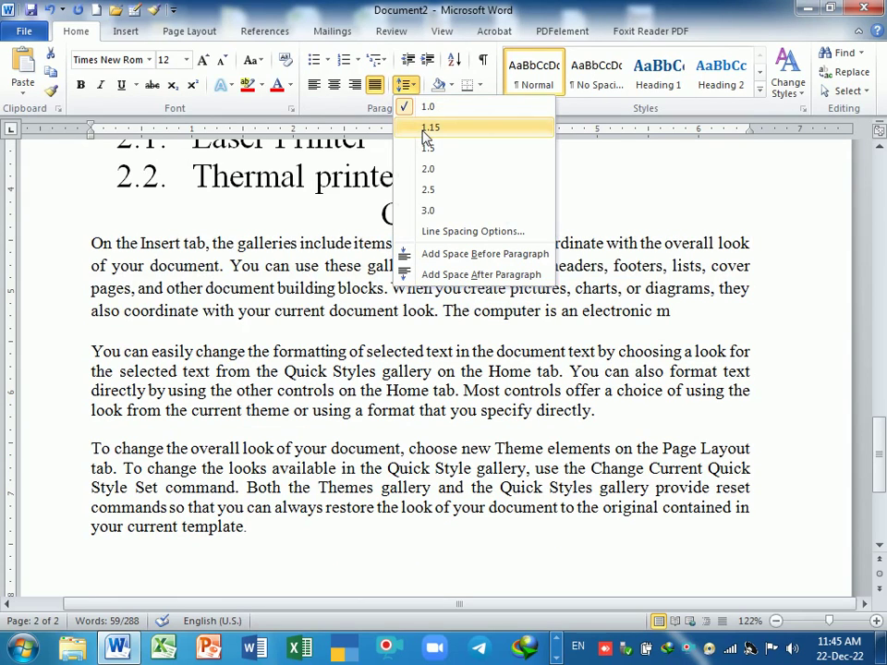
left_click(425, 134)
left_click(405, 85)
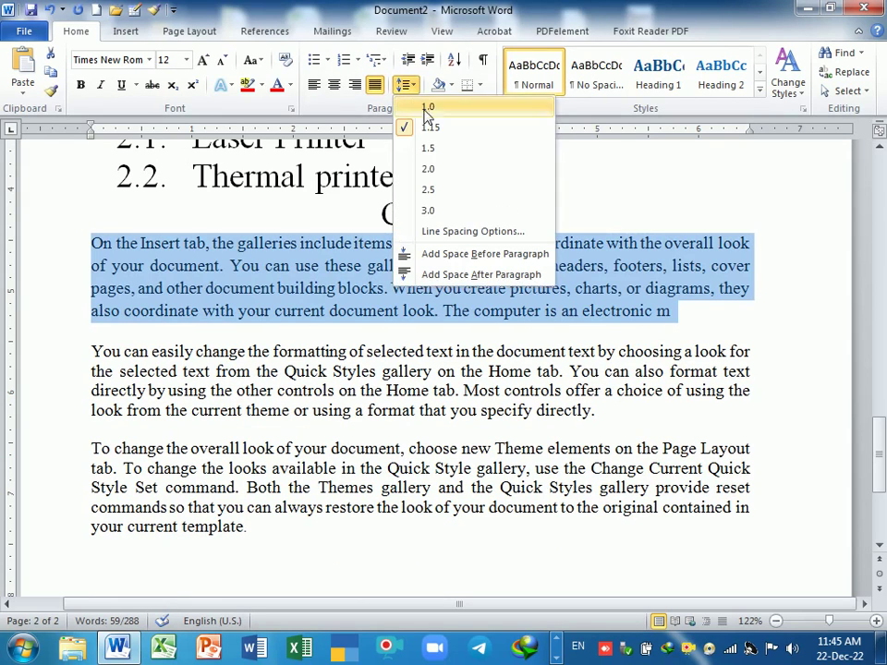
left_click(429, 153)
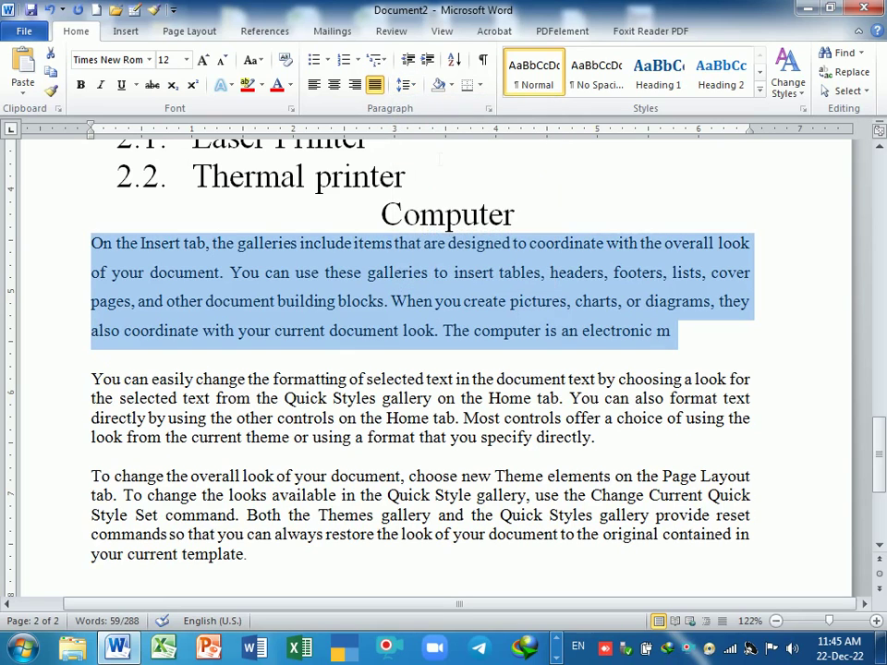
left_click(406, 85)
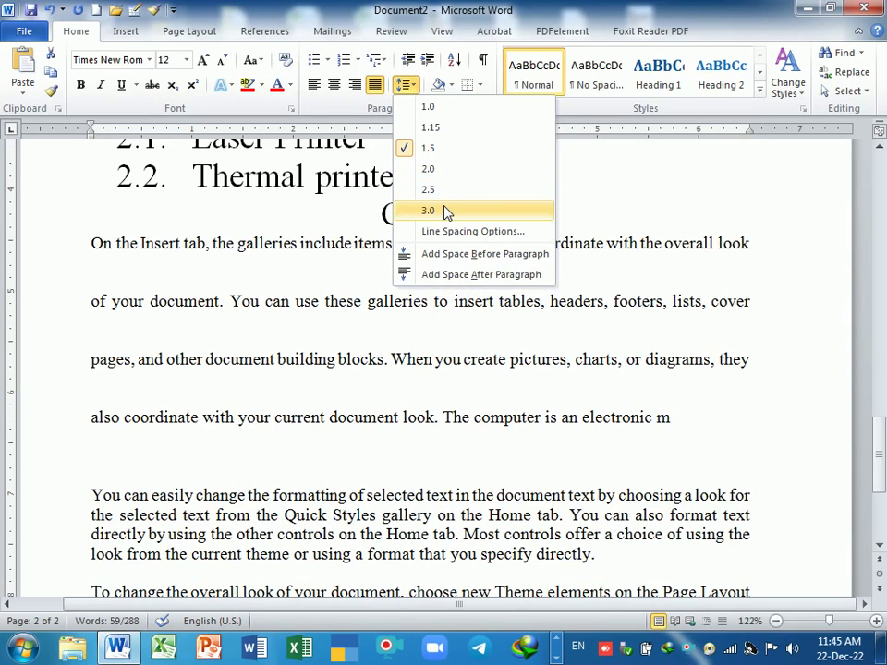
left_click(428, 109)
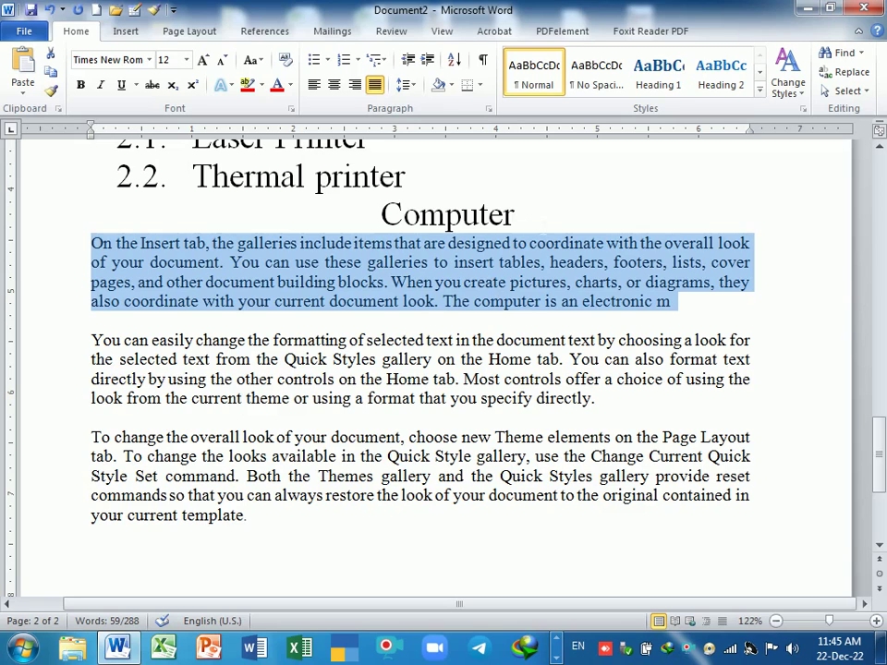
left_click(516, 214)
Add a blank line after Computer, then try double spacing on the first paragraph before restoring single spacing
key("Return")
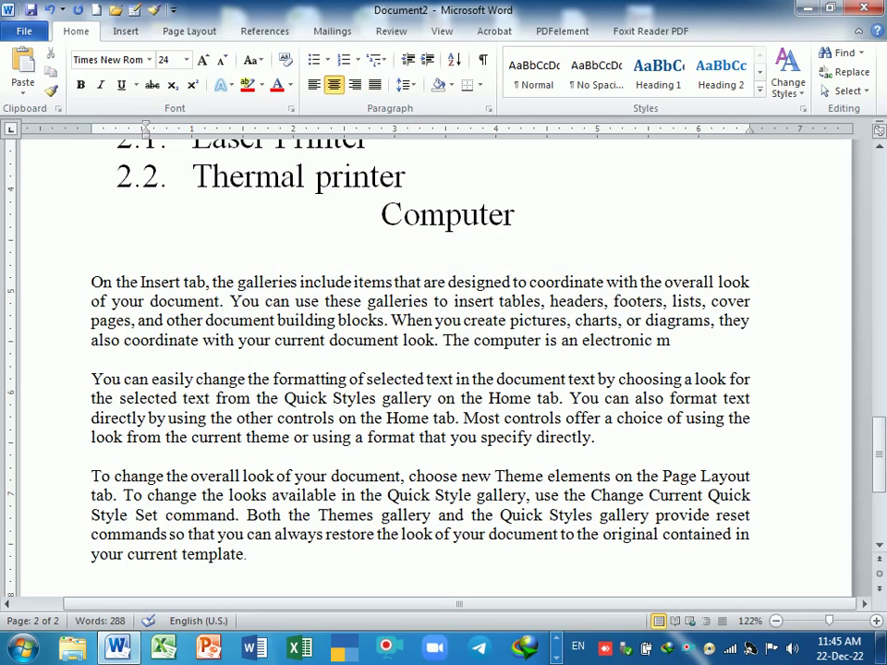
left_click_drag(91, 282, 678, 340)
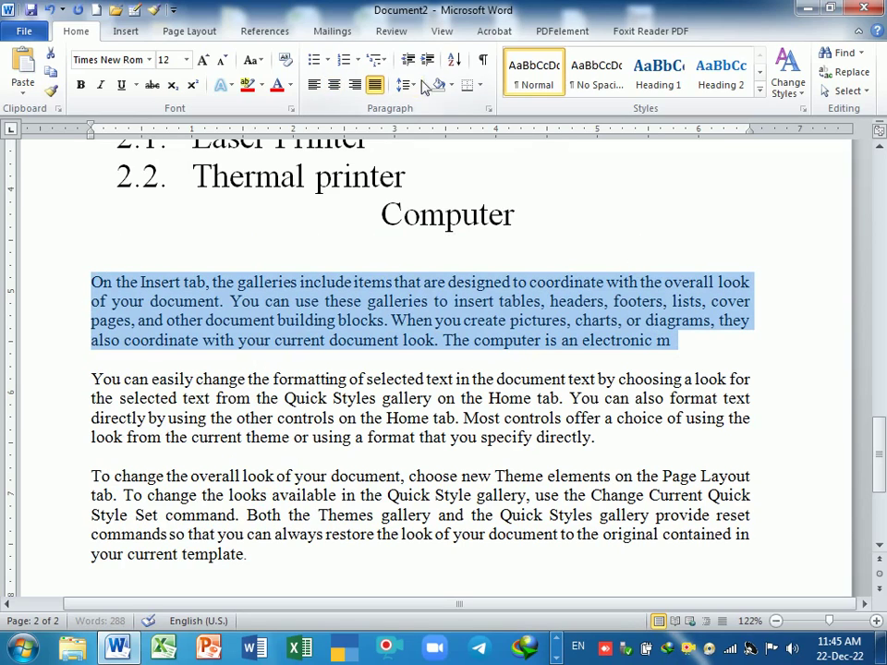
left_click(406, 84)
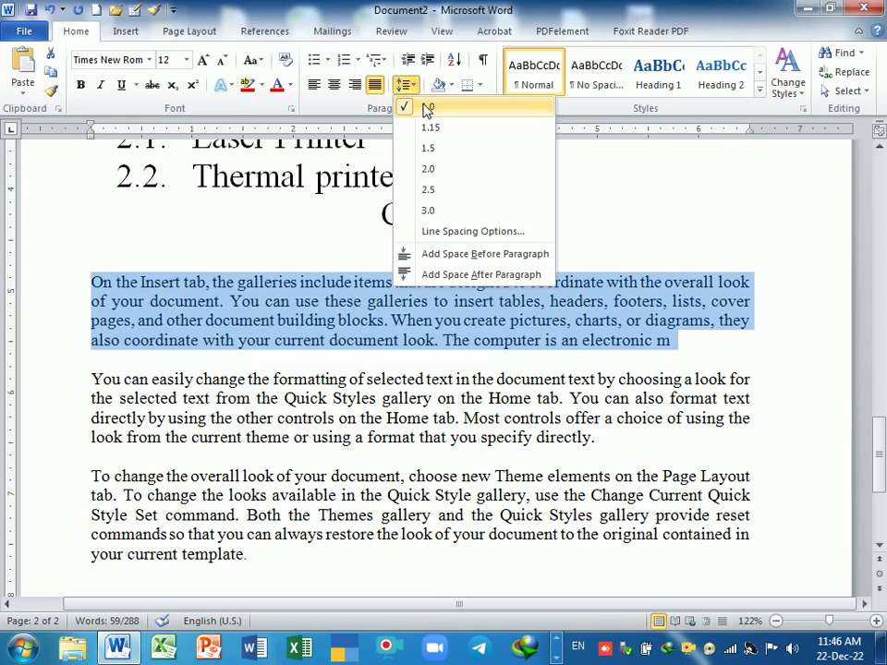
left_click(413, 85)
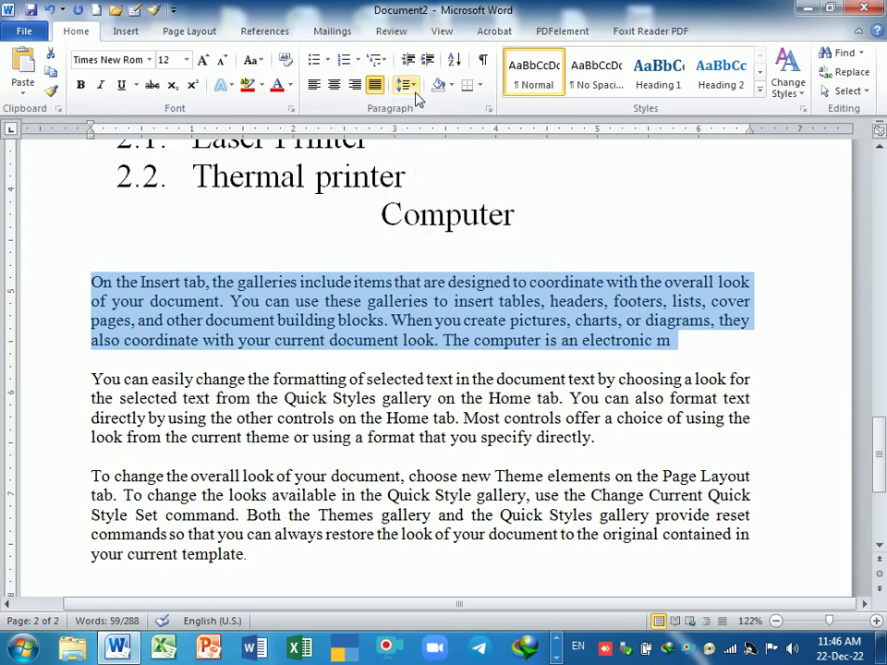
left_click(415, 88)
left_click(429, 169)
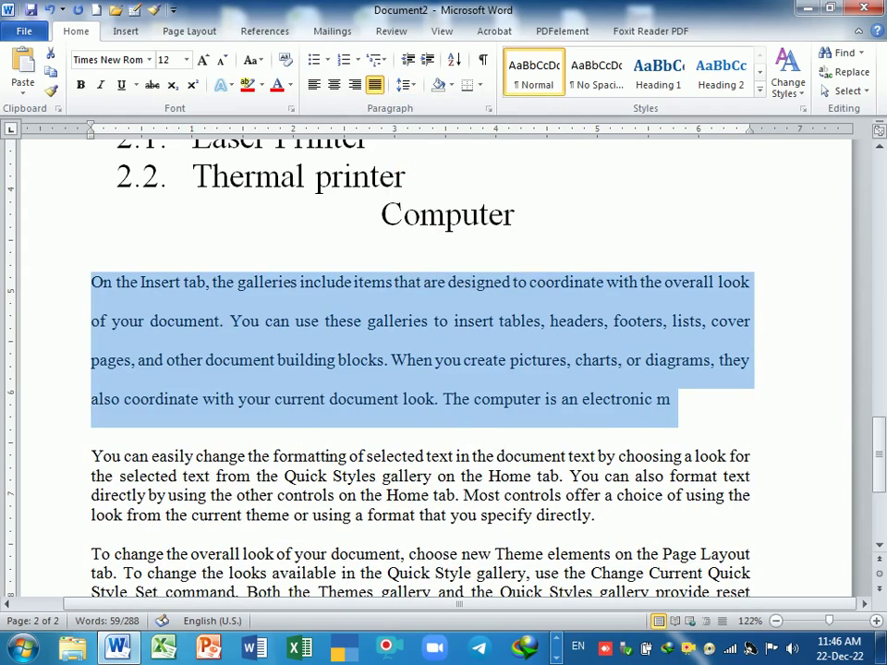
left_click(494, 455)
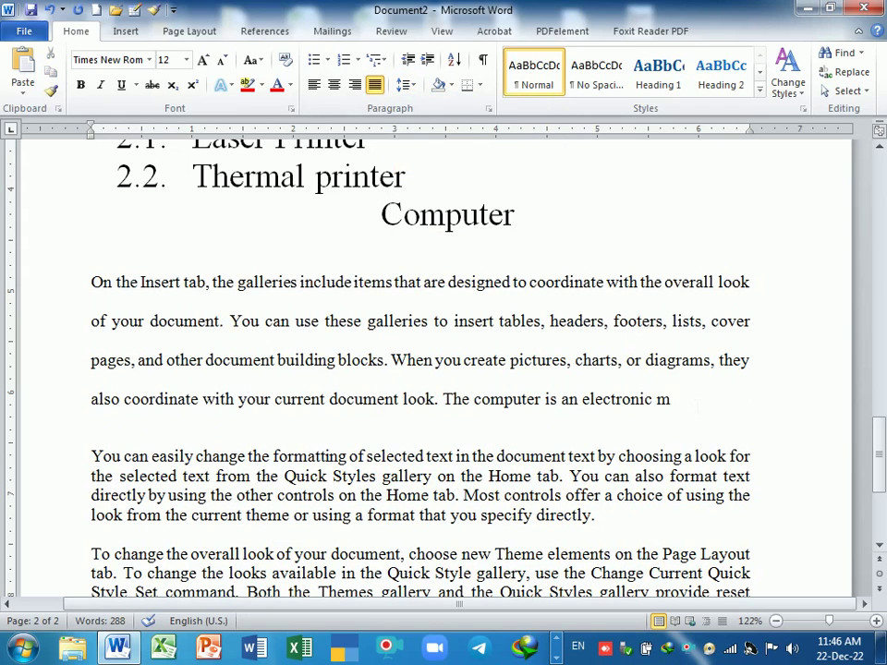
left_click_drag(679, 399, 90, 282)
left_click(407, 85)
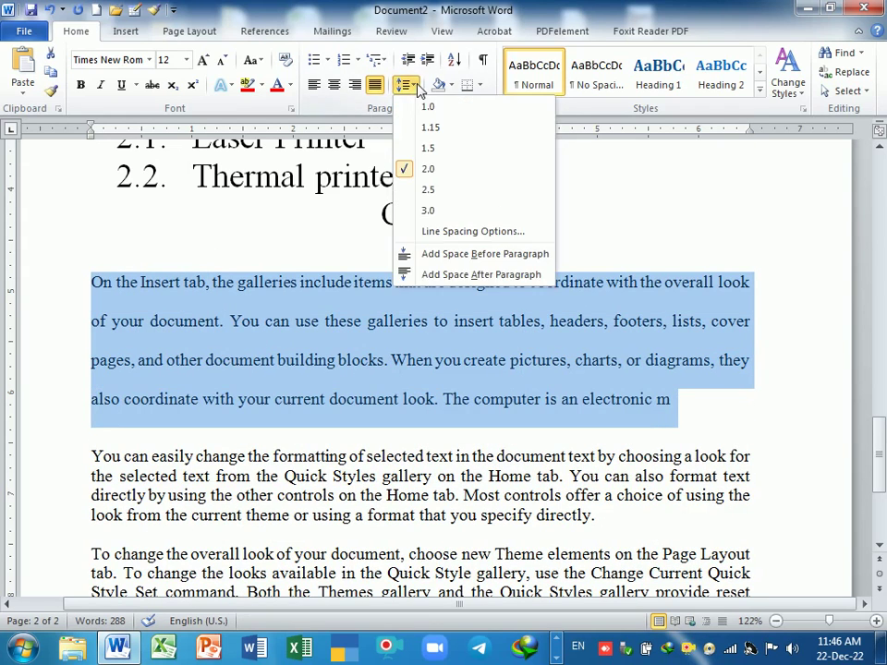
left_click(425, 109)
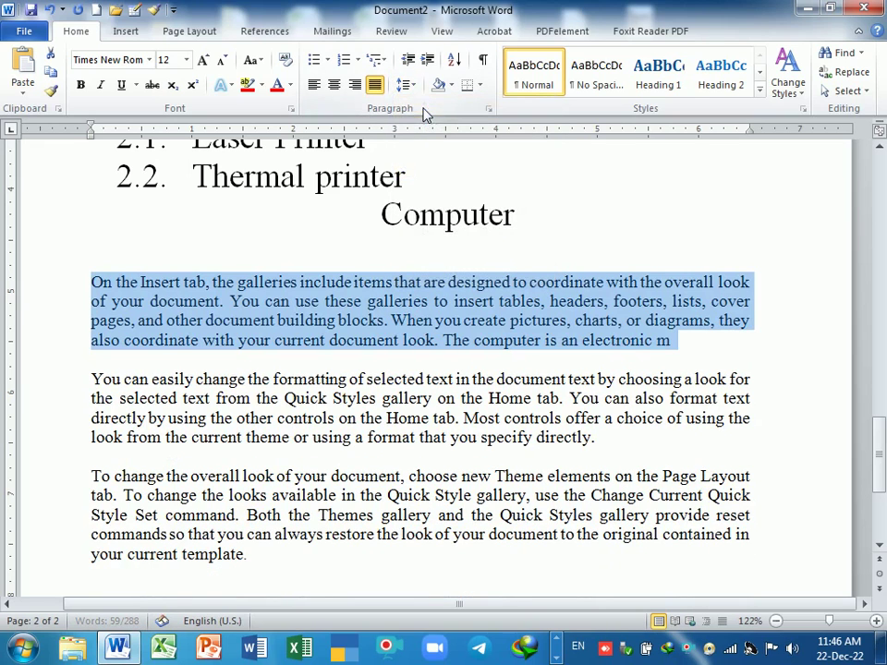
Delete the stray 'm' after 'electronic' at the end of the first paragraph
left_click(695, 349)
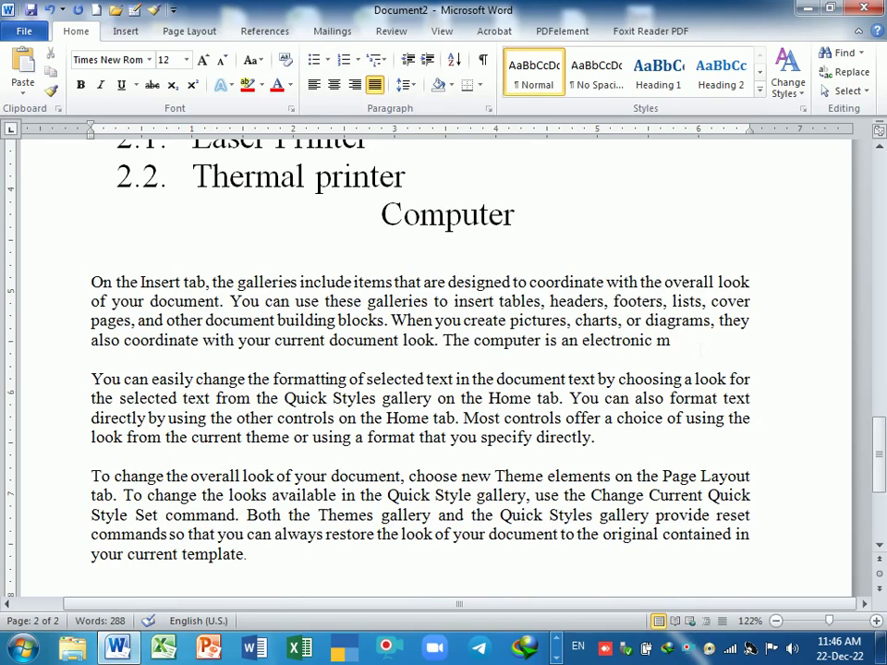
key("BackSpace")
left_click(516, 214)
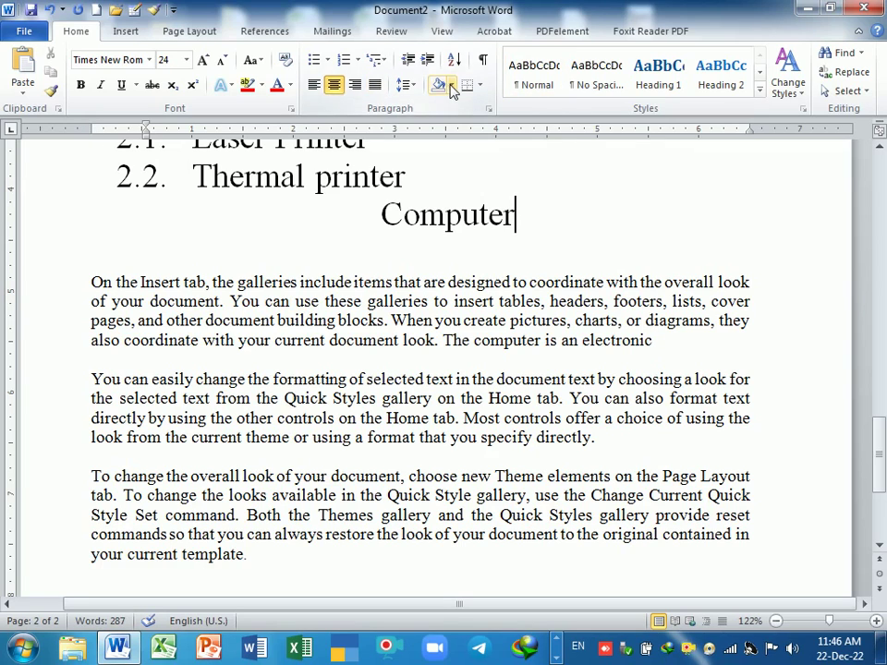
Shade the Computer heading dark blue and add a bottom border beneath it
left_click(451, 85)
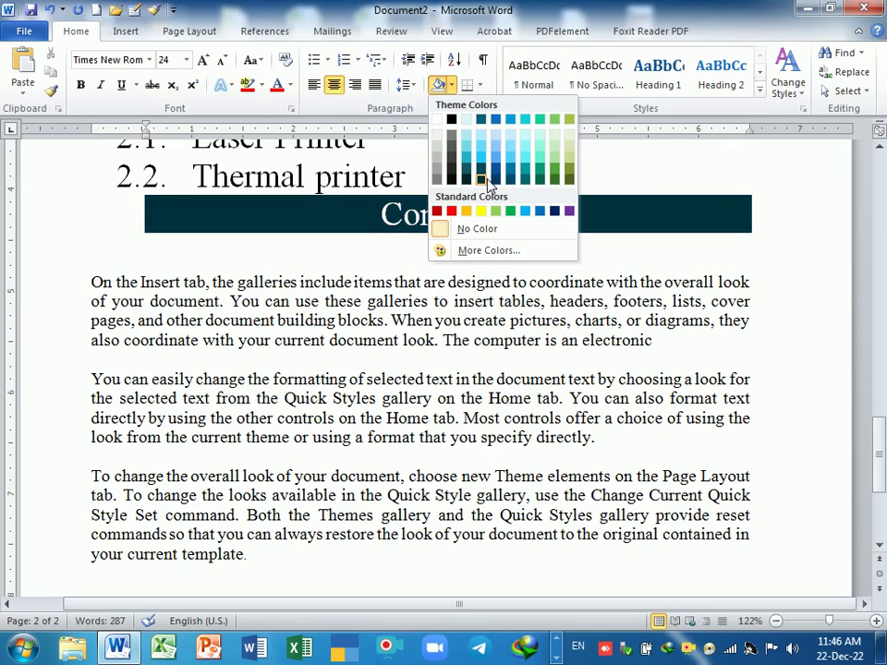
left_click(554, 213)
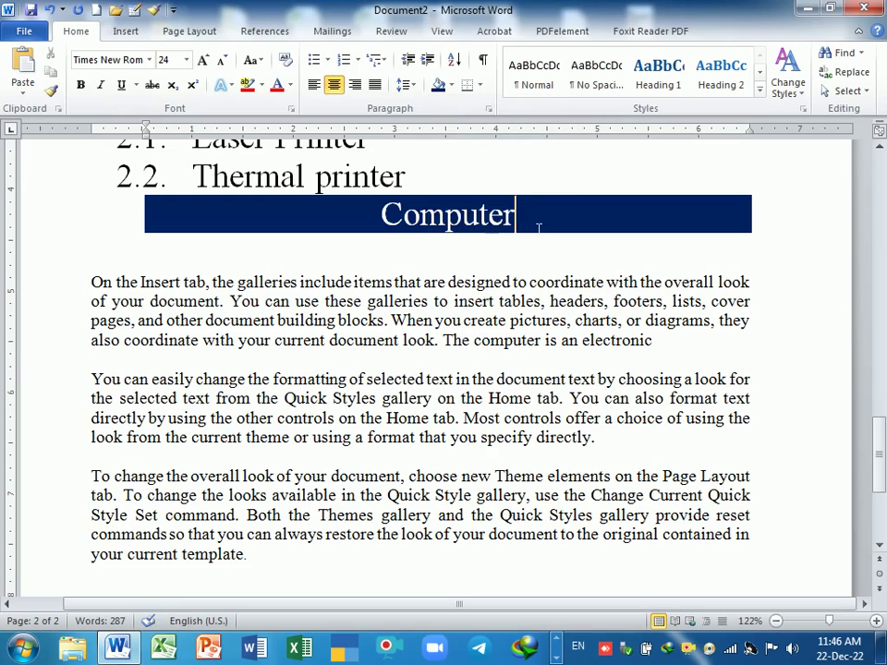
scroll(536, 226, "up", 3)
scroll(531, 240, "up", 3)
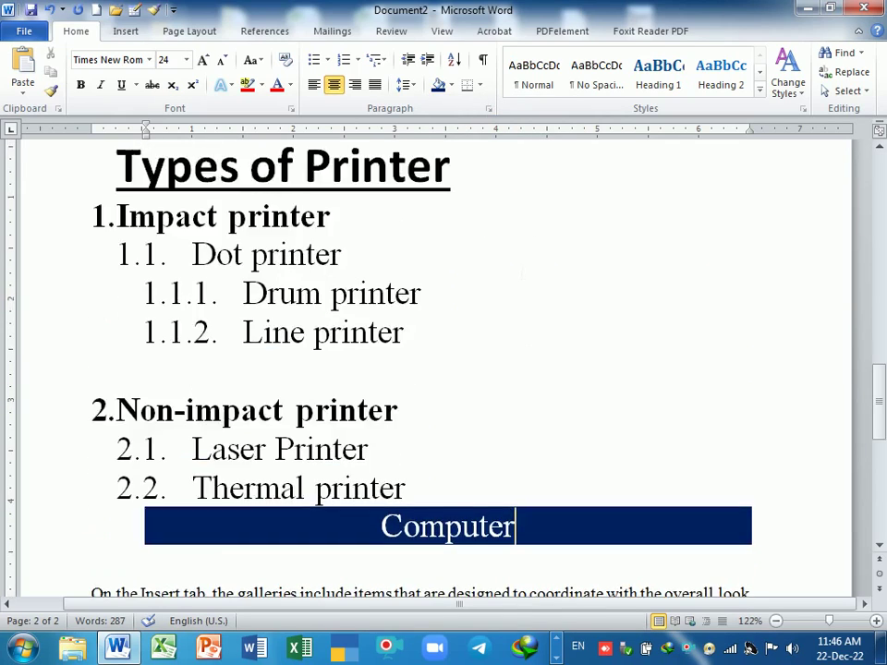
scroll(503, 298, "up", 2)
scroll(504, 301, "up", 1)
scroll(512, 323, "down", 4)
scroll(520, 349, "down", 2)
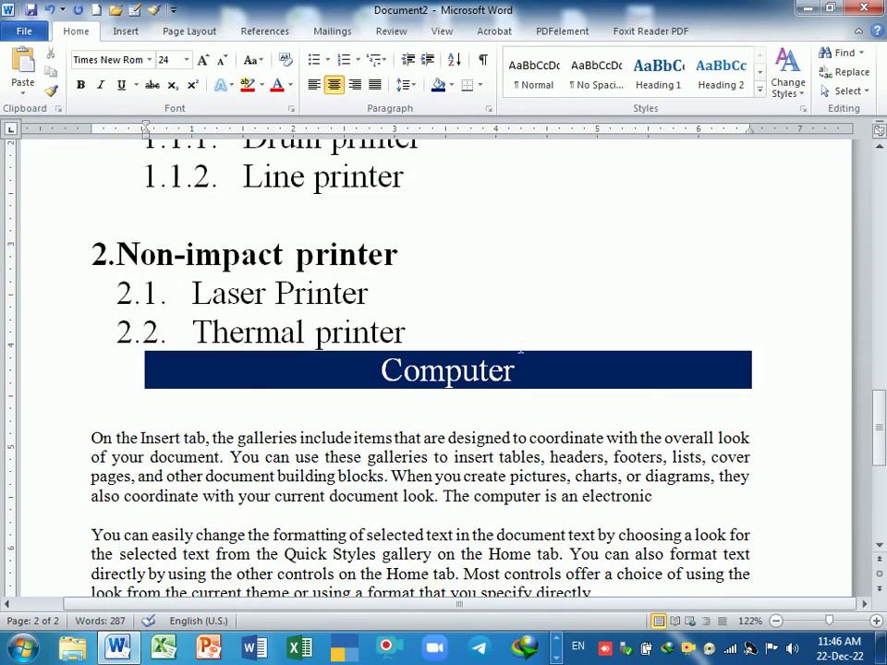
scroll(520, 374, "up", 1, "ctrl")
scroll(520, 374, "up", 1, "ctrl")
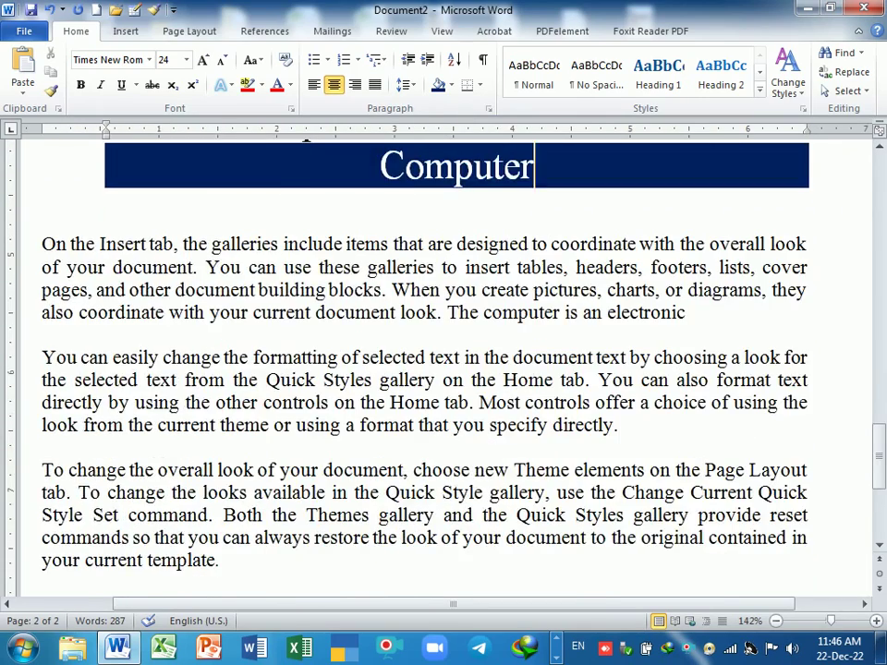
scroll(534, 286, "up", 2)
left_click(480, 85)
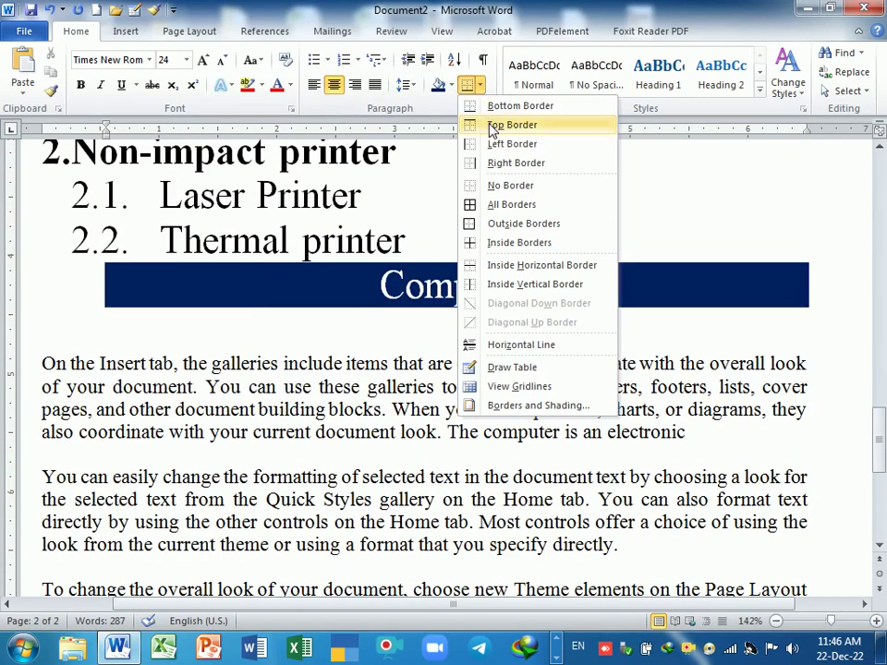
left_click(474, 104)
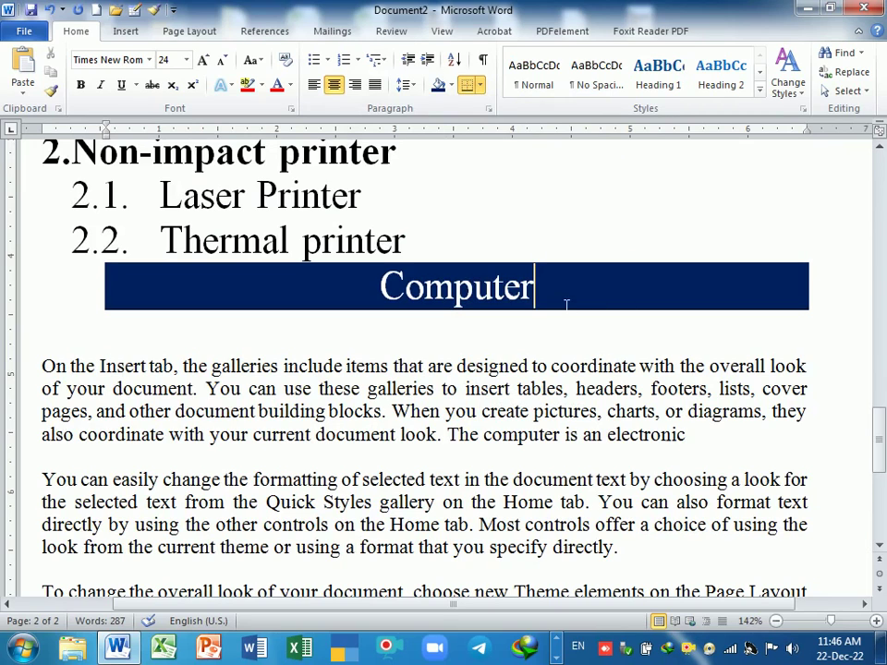
Change Computer's shading to yellow, then white, and start a new line after Thermal printer
left_click(451, 86)
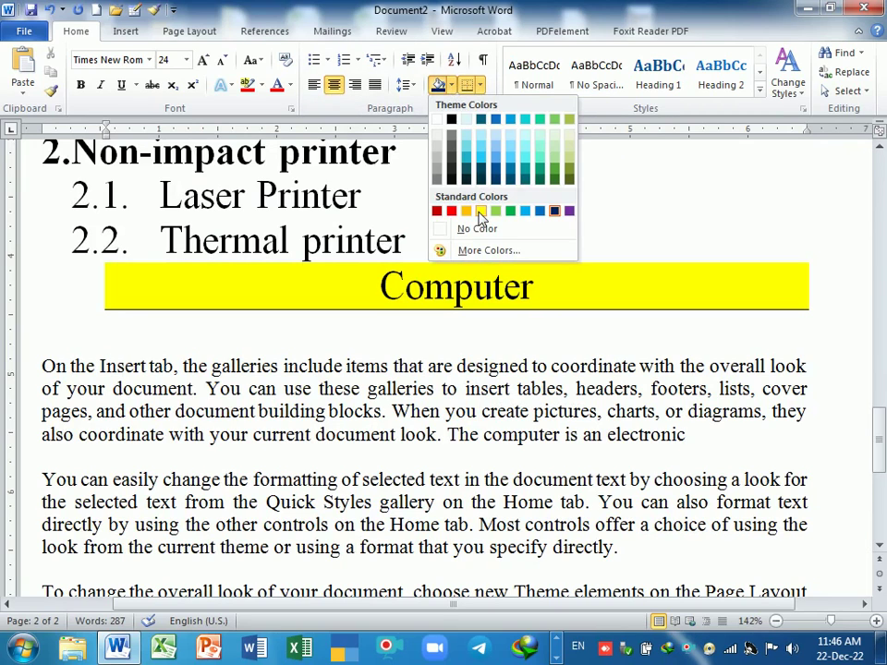
left_click(476, 207)
left_click(452, 86)
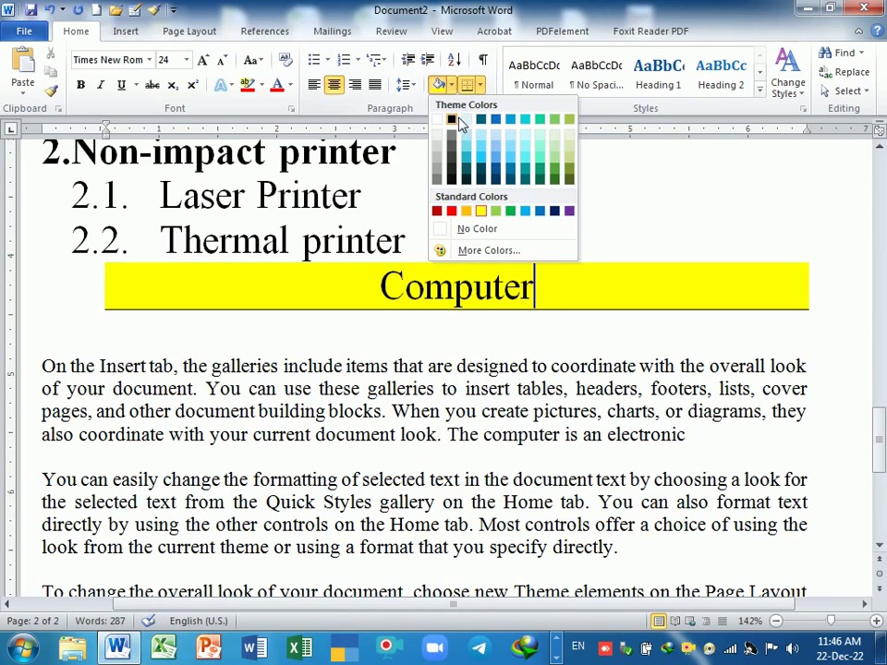
left_click(438, 139)
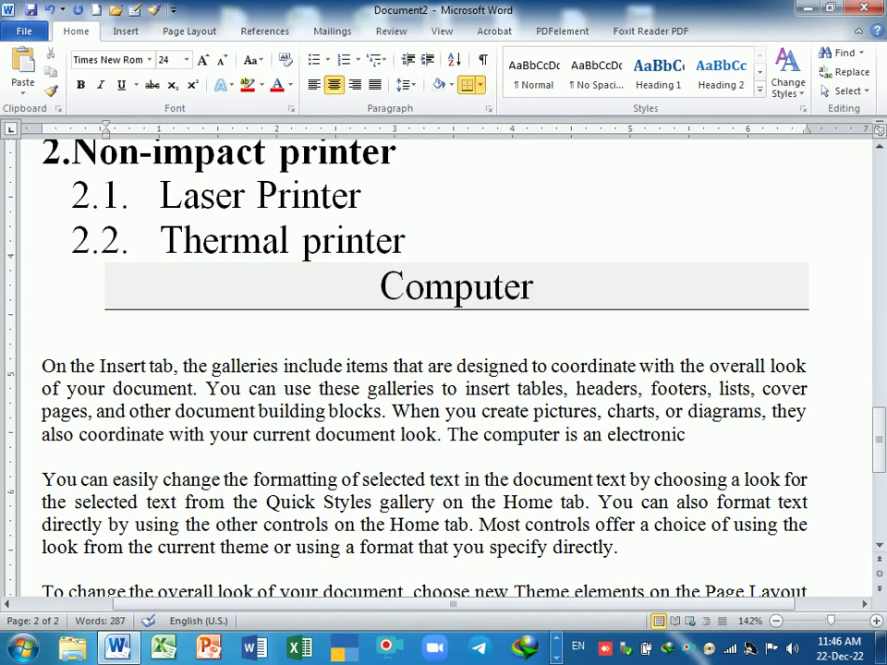
left_click(452, 245)
key("Return")
Promote the new line to top-level item 3 and try top borders, undoing each one
key("shift+Tab")
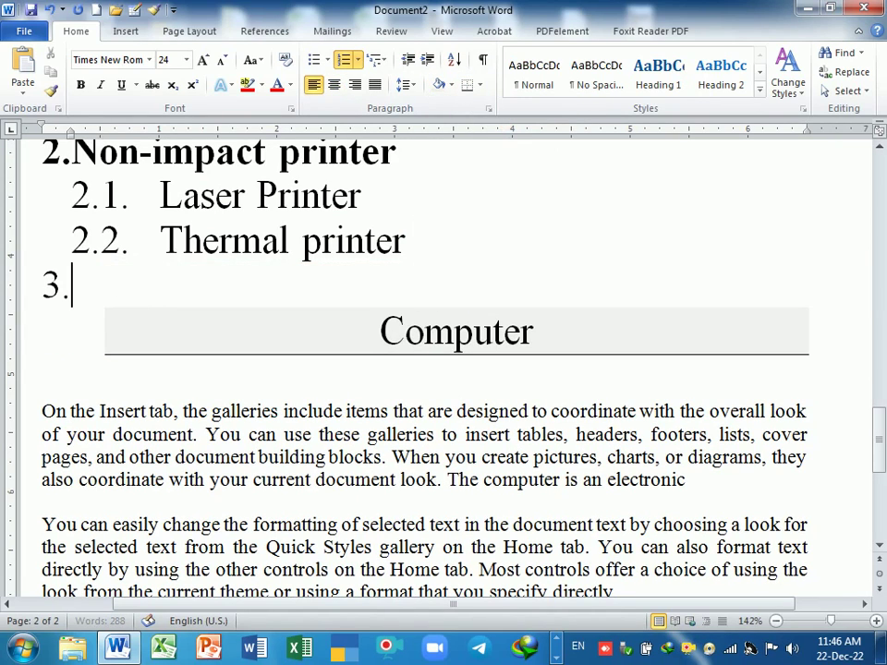
key("BackSpace")
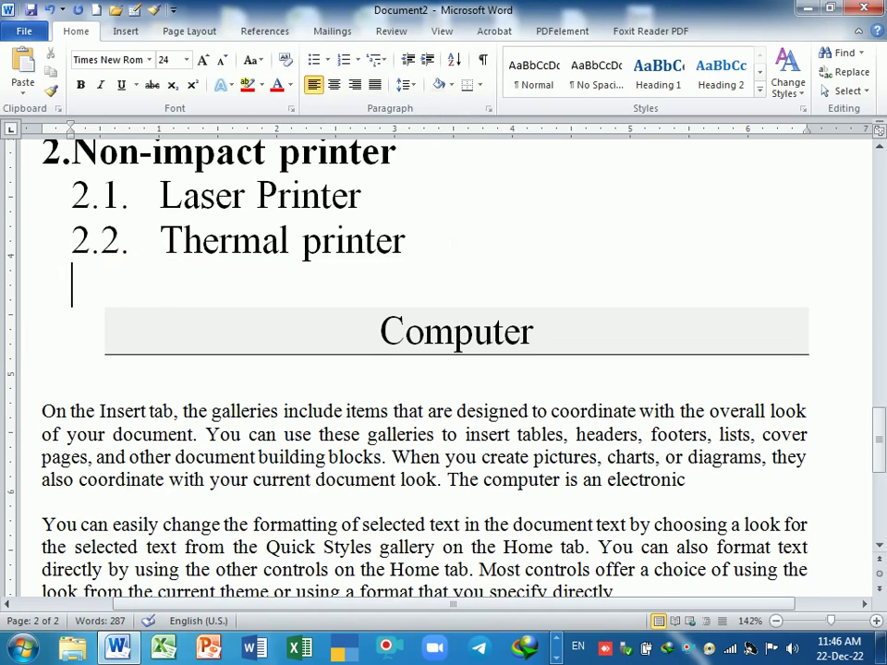
left_click(480, 86)
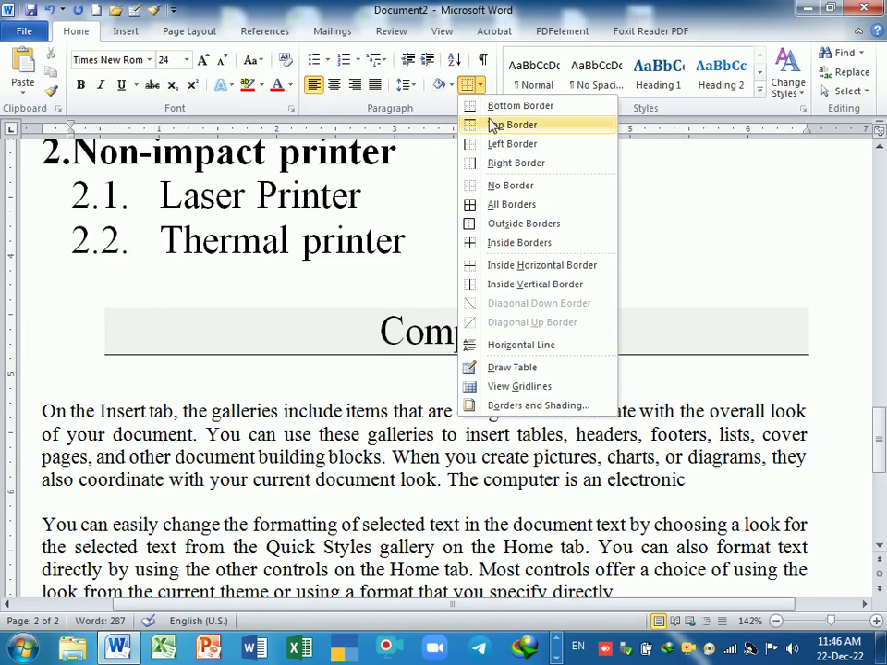
left_click(496, 124)
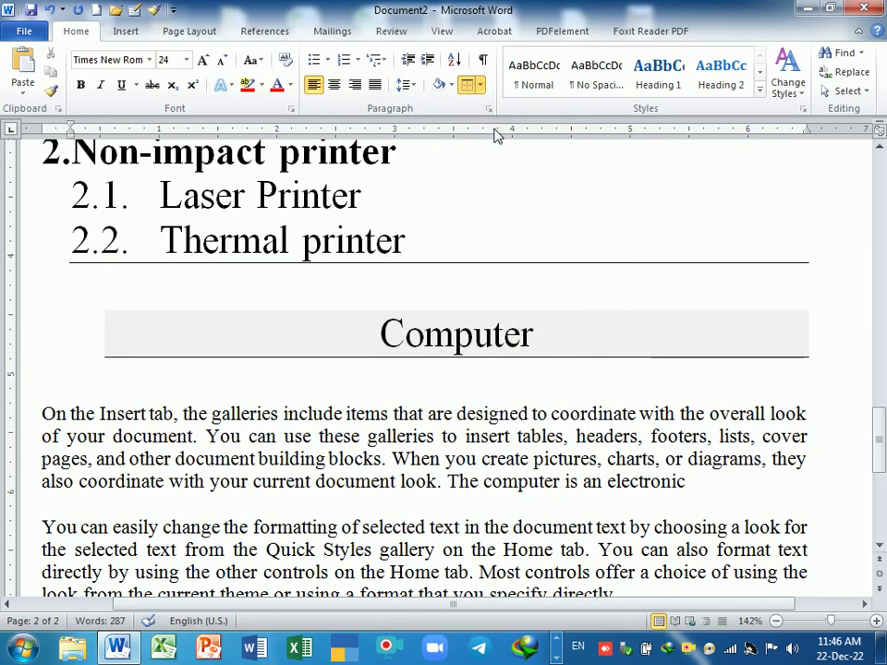
key("ctrl+z")
key("Down")
key("End")
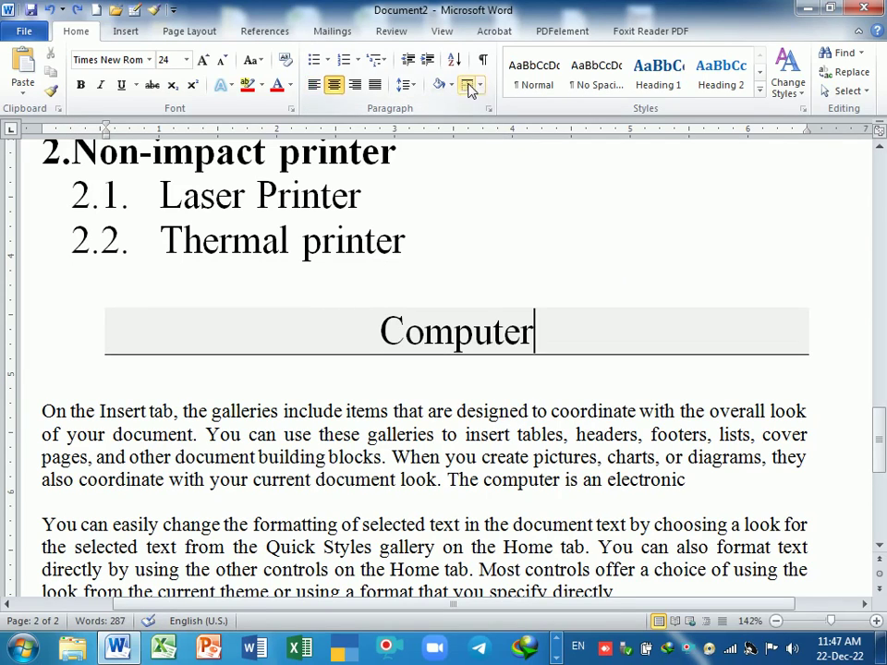
left_click(469, 85)
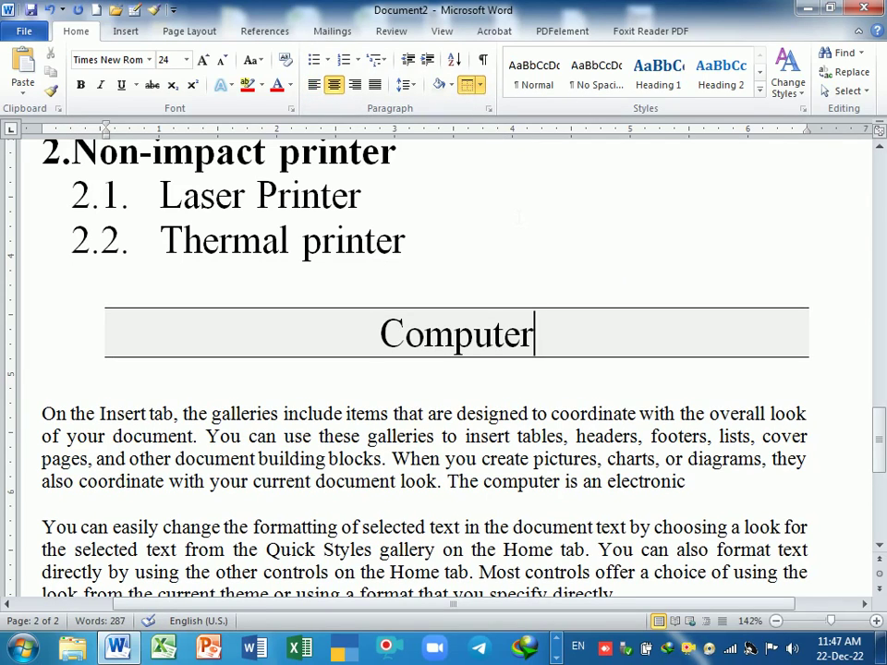
key("ctrl+z")
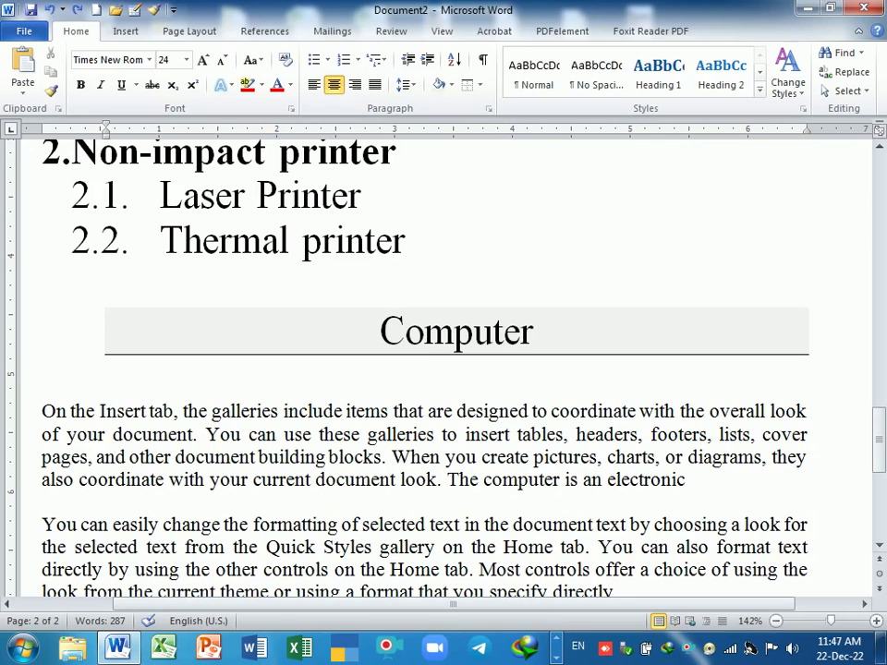
Try a box border on Computer, restore numbered item 3 above it, and show the border list
left_click(480, 85)
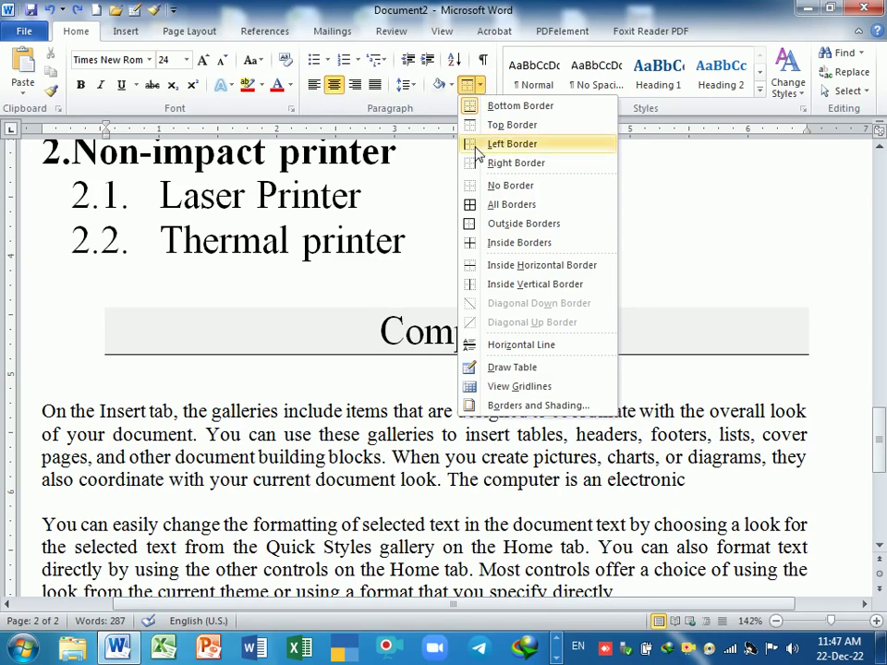
left_click(471, 224)
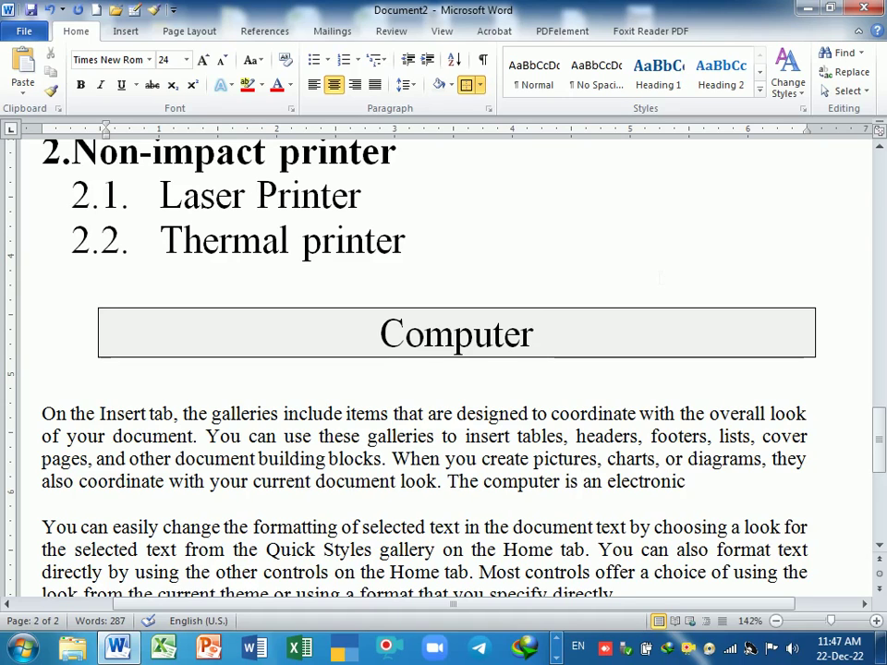
key("Return")
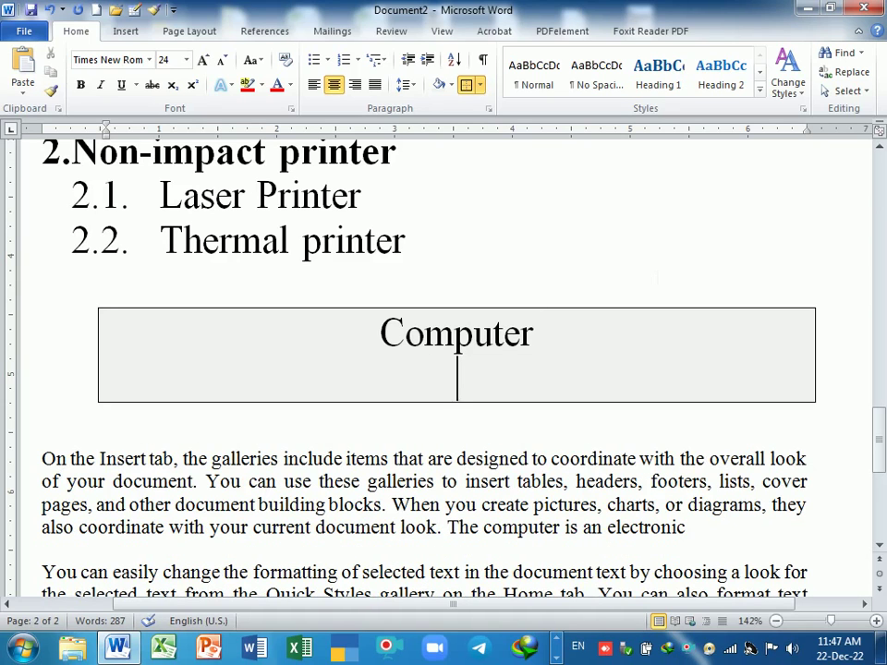
key("BackSpace")
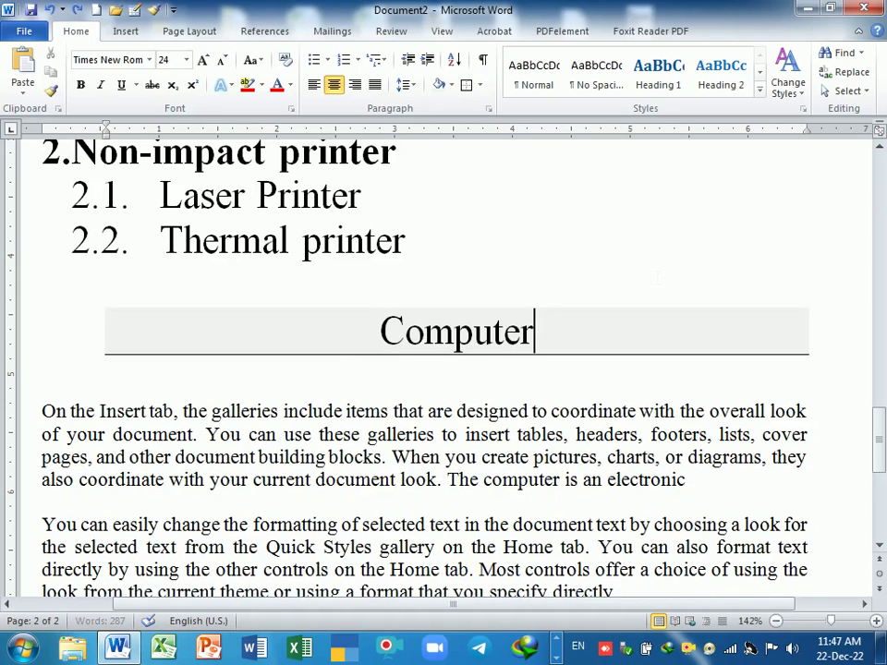
key("ctrl+z")
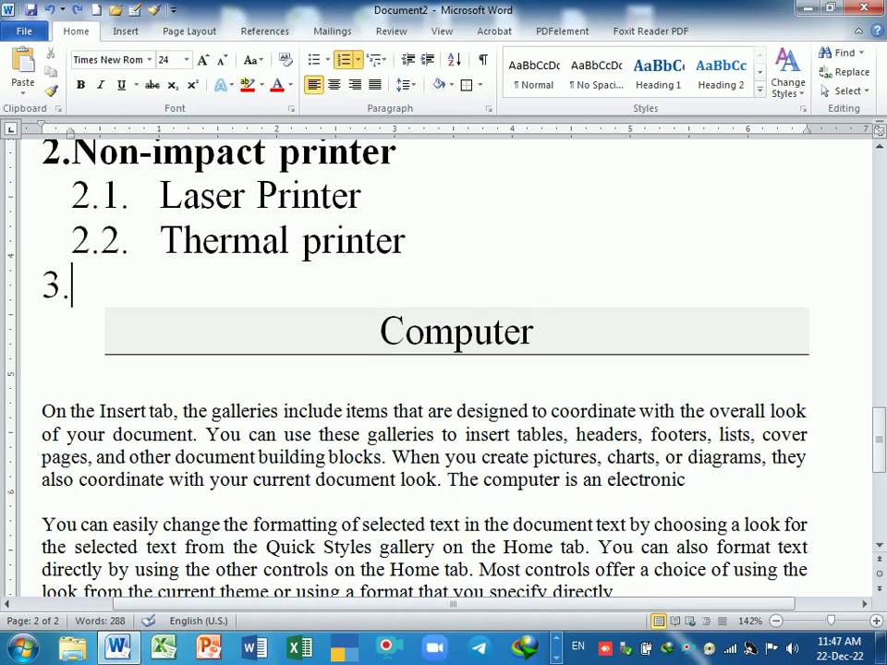
left_click(534, 331)
left_click(479, 85)
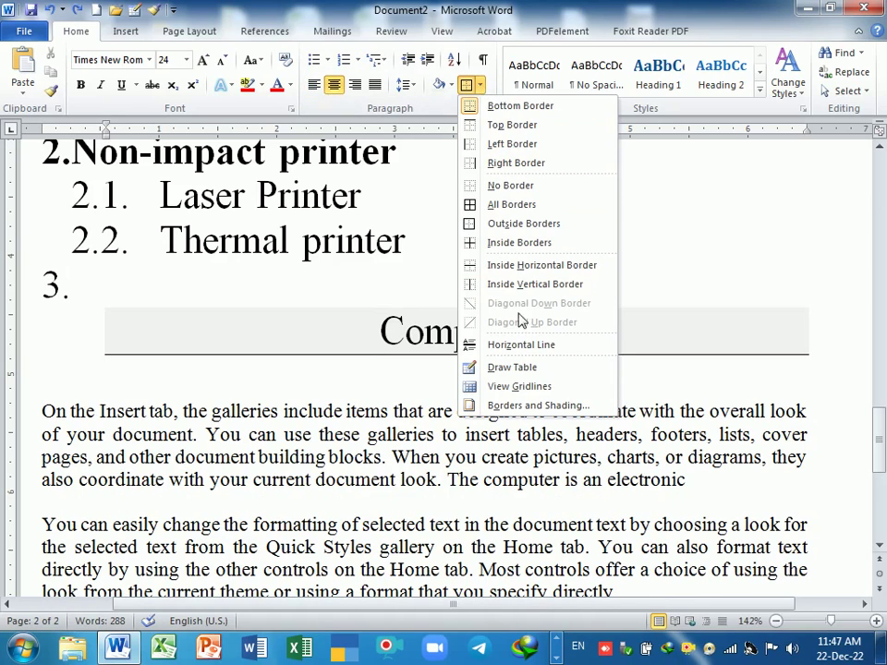
In Borders and Shading, apply a double-line, 3 pt border to the bottom edge of Computer
left_click(520, 406)
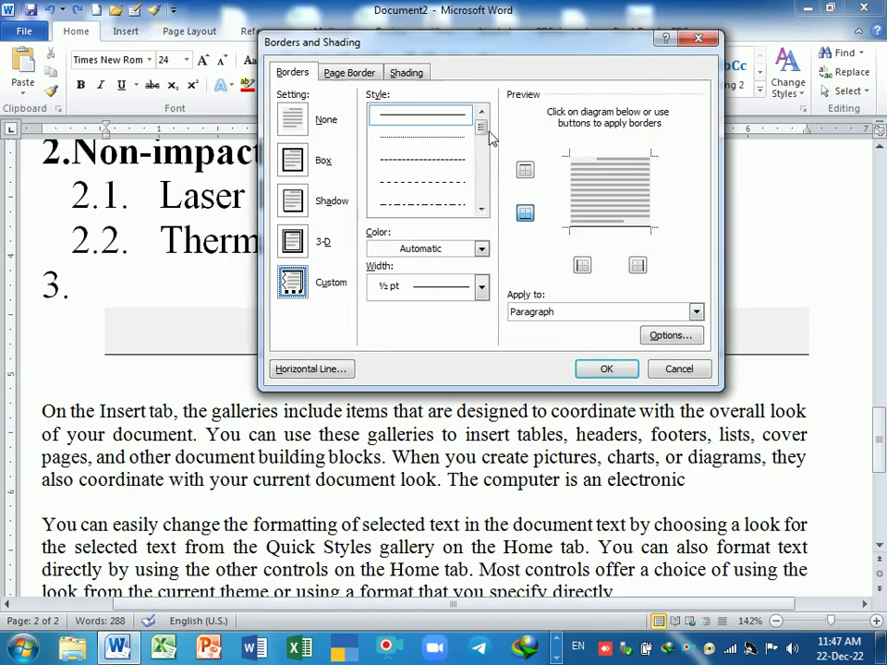
left_click_drag(481, 132, 483, 167)
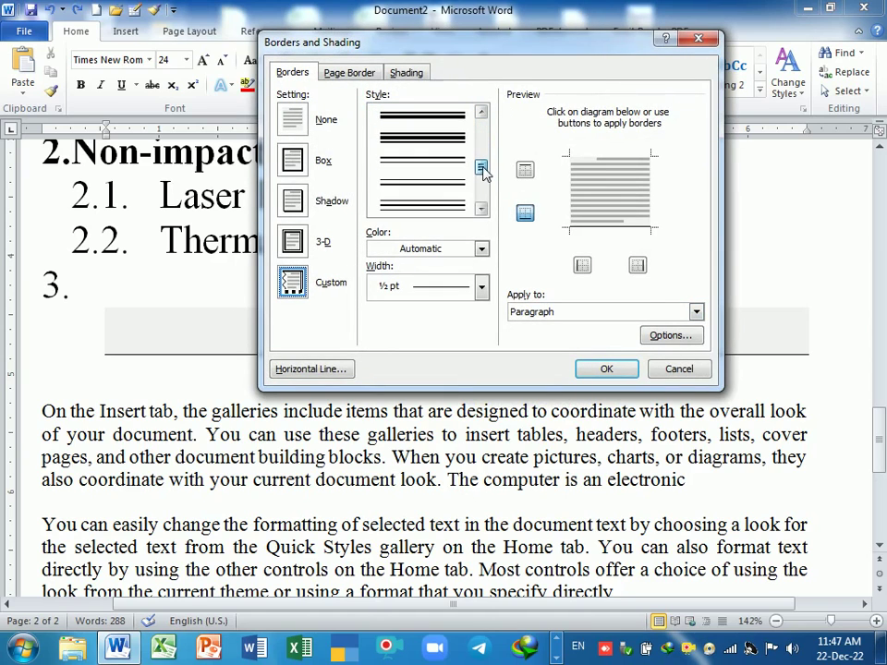
left_click(425, 204)
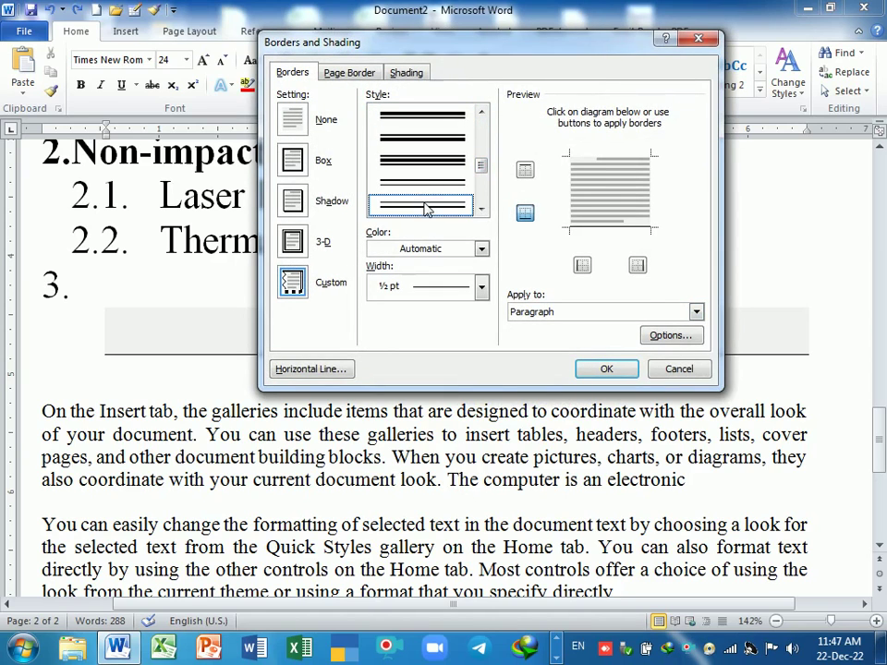
left_click(482, 287)
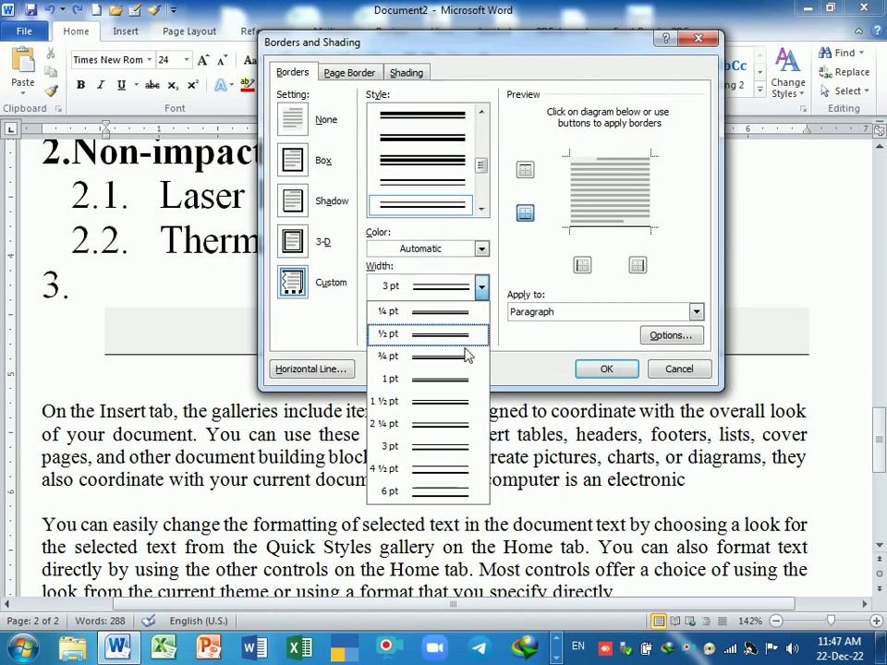
left_click(448, 447)
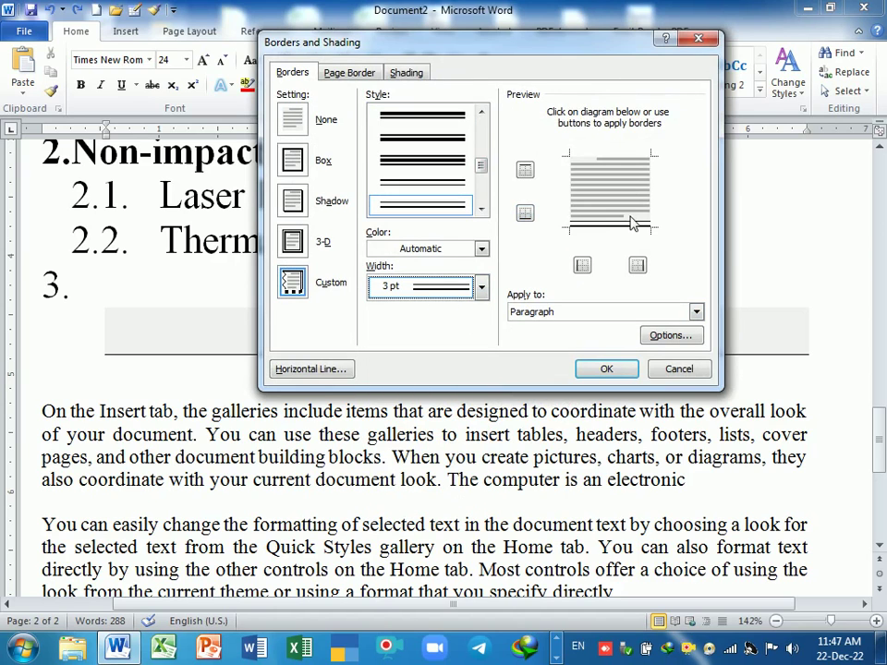
left_click(616, 226)
left_click(606, 368)
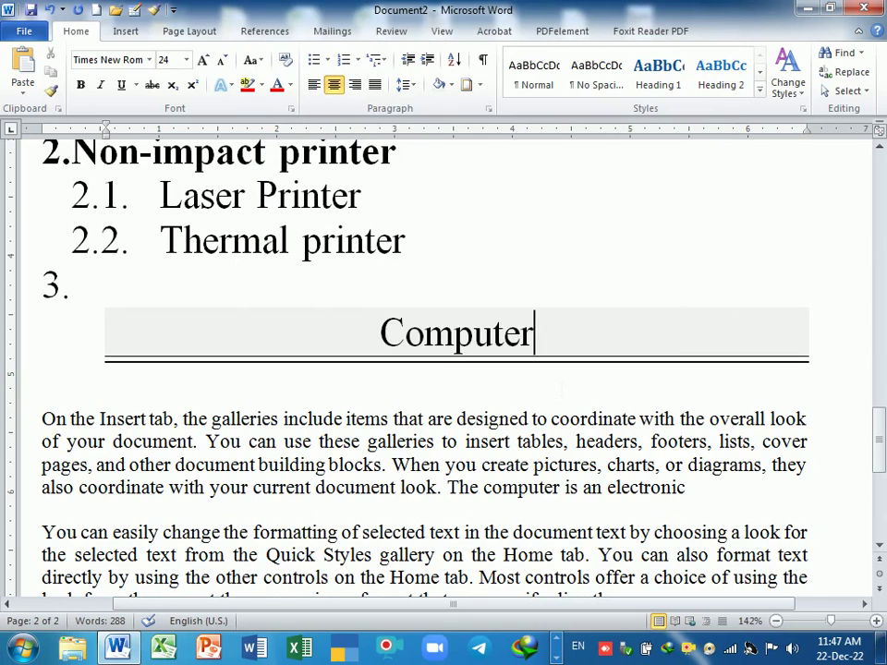
Copy the Computer heading's formatting onto Non-impact printer with Format Painter
scroll(562, 388, "up", 3)
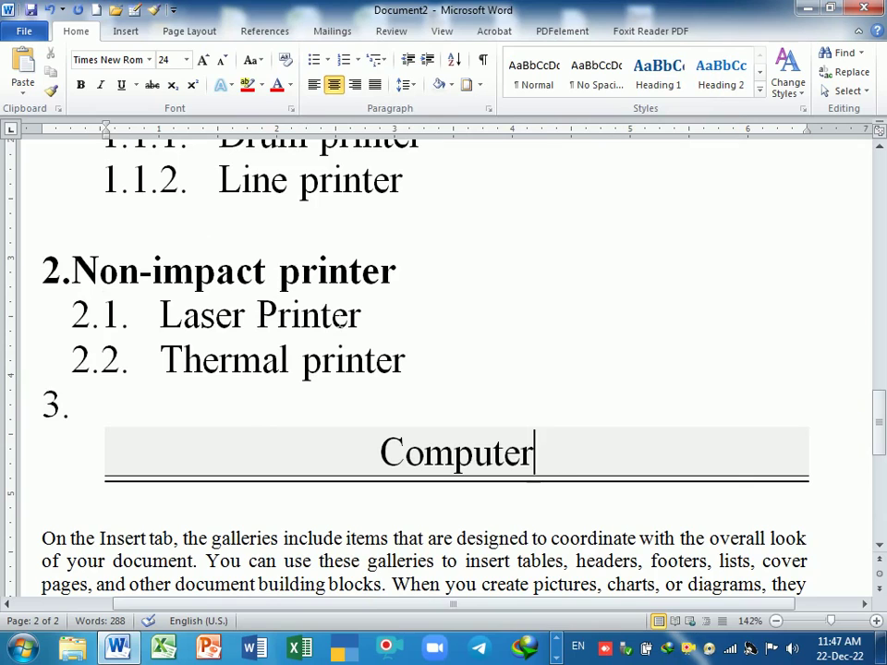
left_click(50, 90)
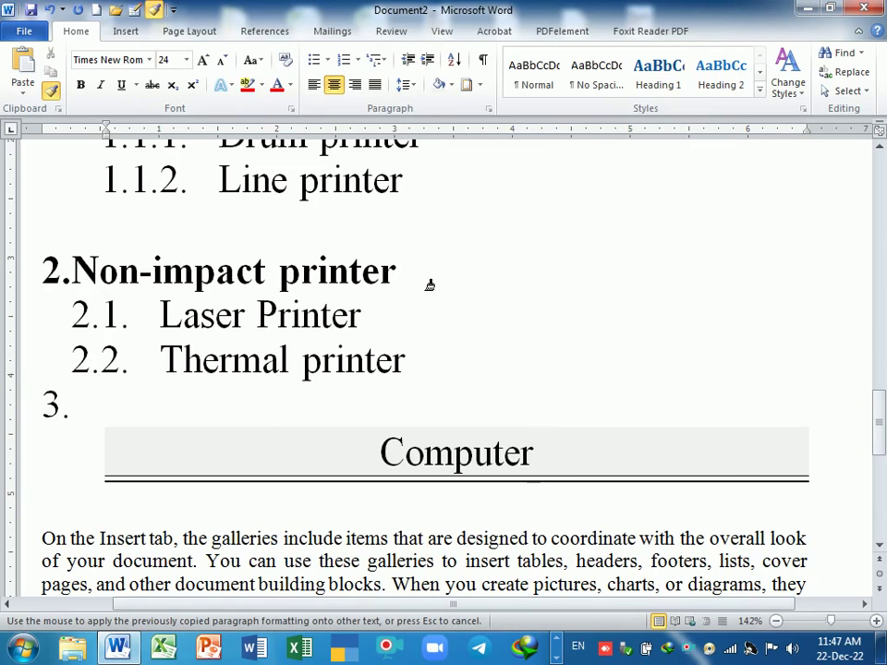
left_click_drag(428, 279, 90, 278)
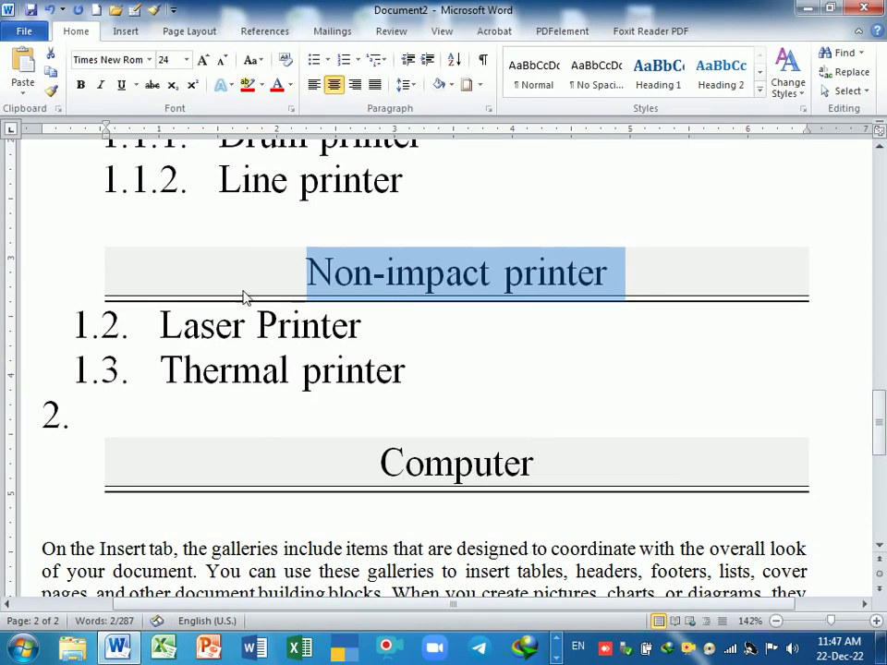
left_click(374, 324)
Paint the same heading formatting from Non-impact printer onto the Types of Printer title
left_click(505, 272)
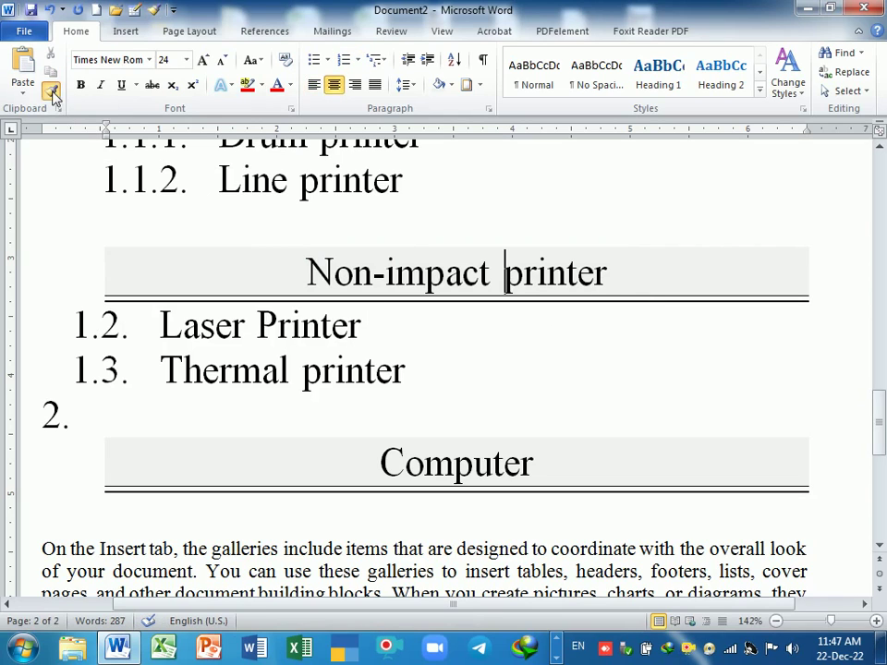
left_click(50, 89)
scroll(559, 353, "up", 2)
scroll(415, 231, "up", 1)
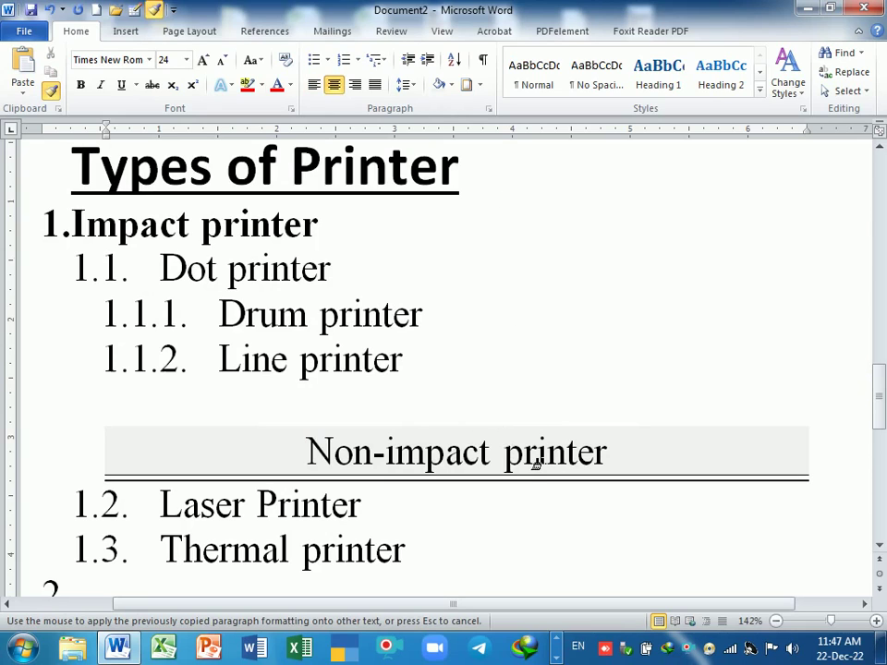
left_click_drag(498, 184, 66, 168)
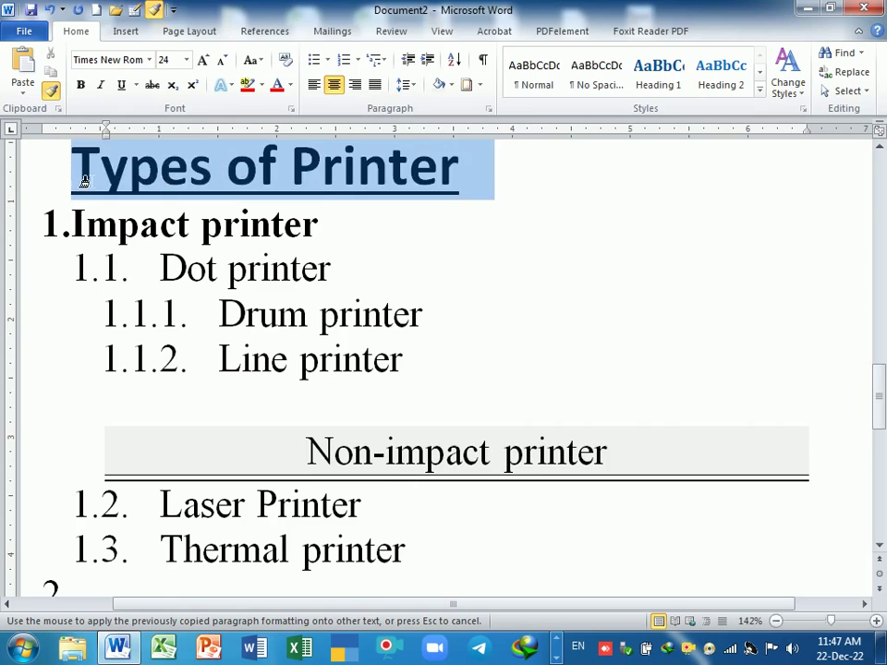
scroll(443, 369, "down", 3)
scroll(444, 370, "up", 6)
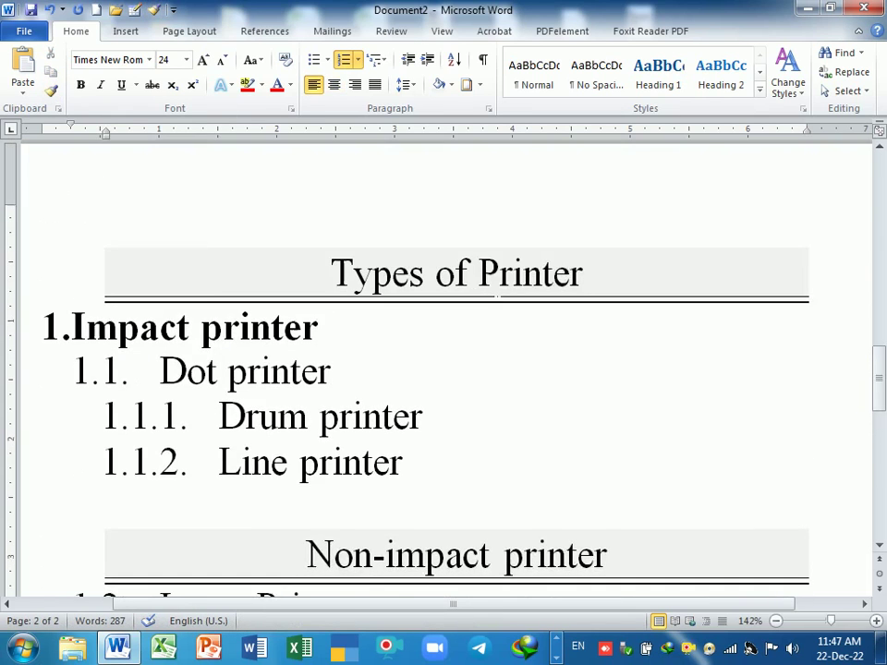
key("ctrl+minus")
scroll(531, 292, "down", 1, "ctrl")
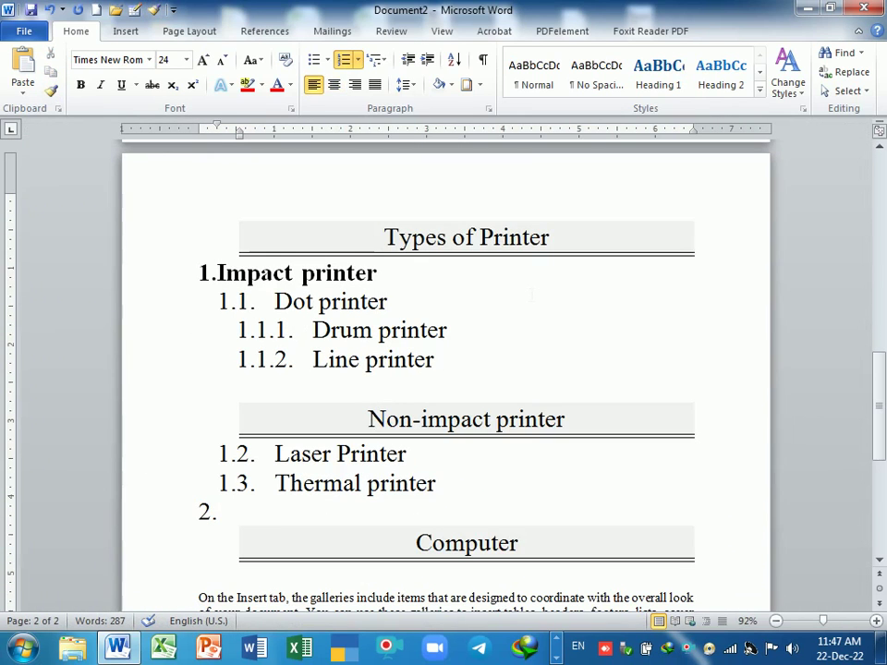
scroll(532, 293, "down", 2)
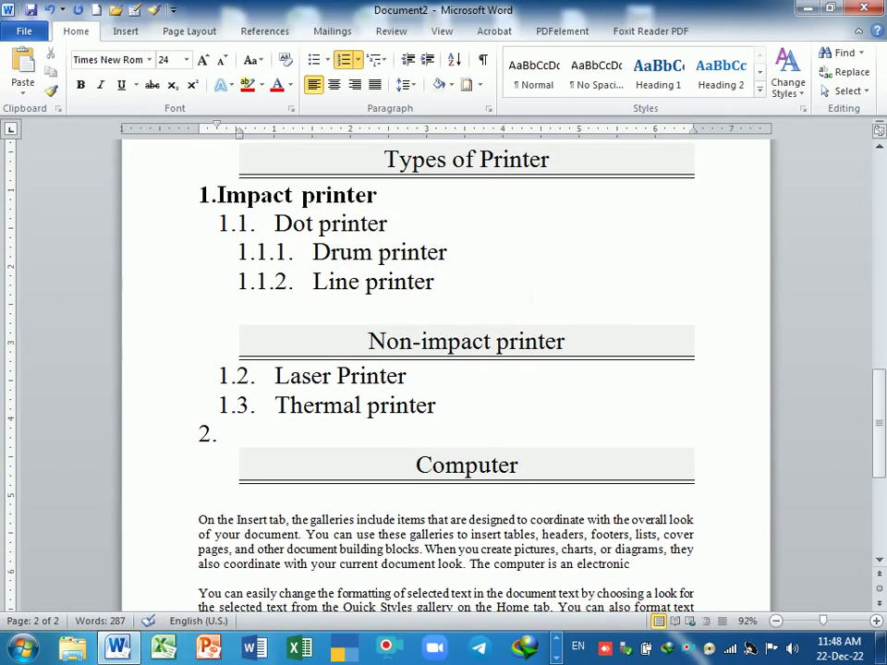
scroll(532, 295, "up", 1, "ctrl")
scroll(532, 296, "up", 1, "ctrl")
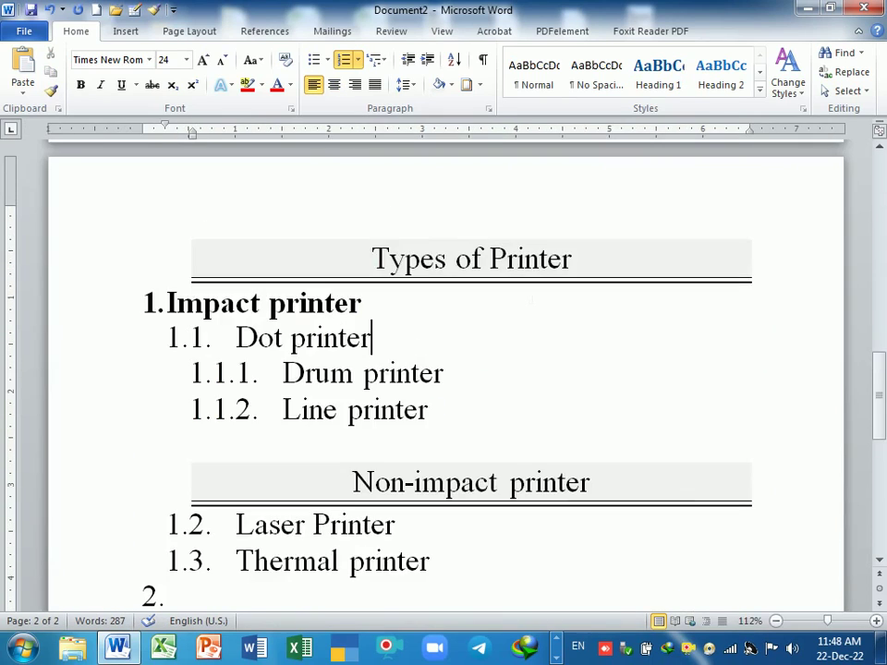
scroll(532, 296, "up", 1, "ctrl")
scroll(533, 301, "up", 1, "ctrl")
scroll(532, 295, "down", 2)
scroll(532, 296, "down", 3)
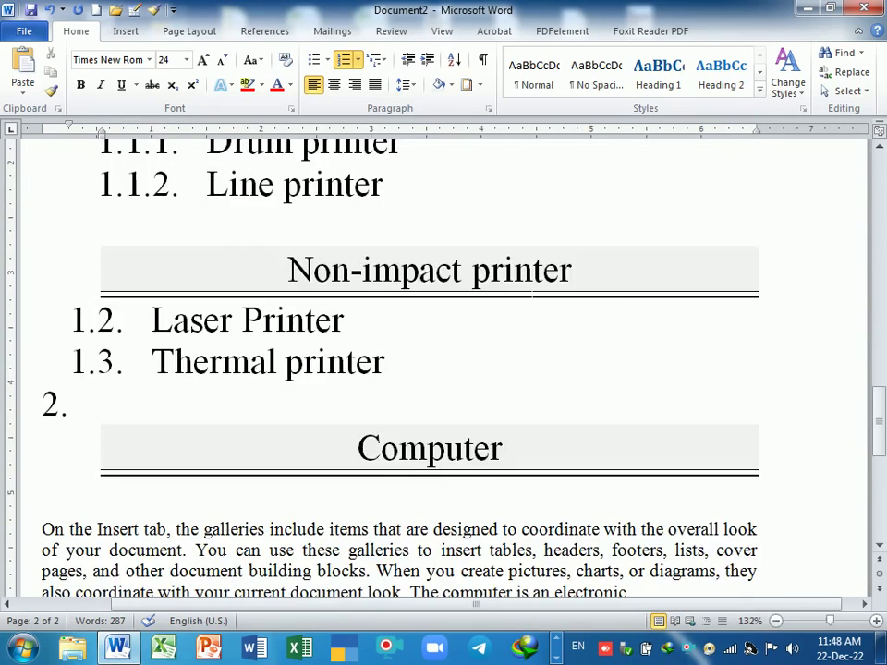
scroll(532, 296, "down", 3)
scroll(532, 296, "down", 1)
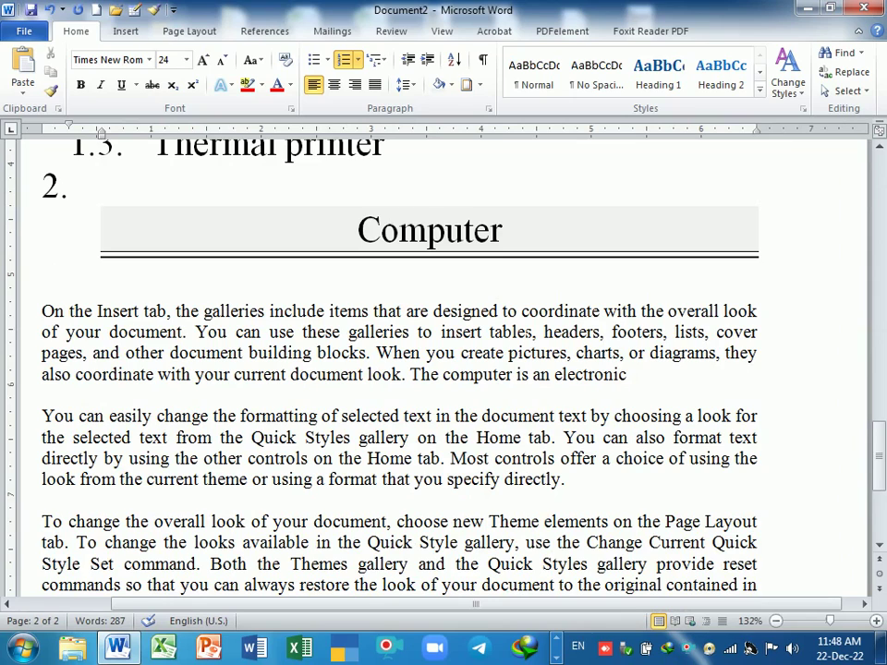
Paint plain body formatting onto the Computer heading, then undo it to restore the heading style
left_click(513, 248)
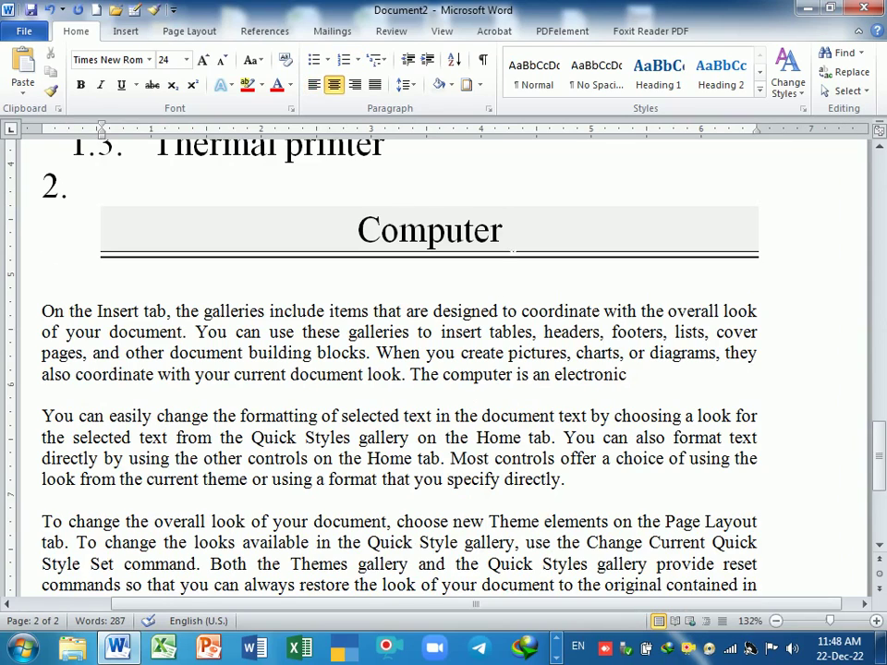
left_click(278, 332)
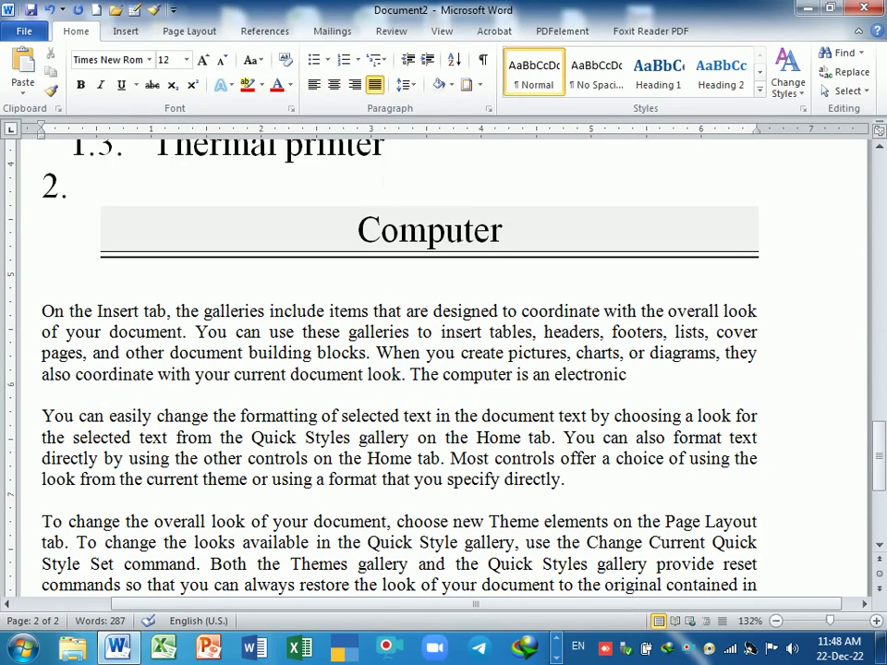
left_click(51, 89)
left_click_drag(546, 248, 360, 226)
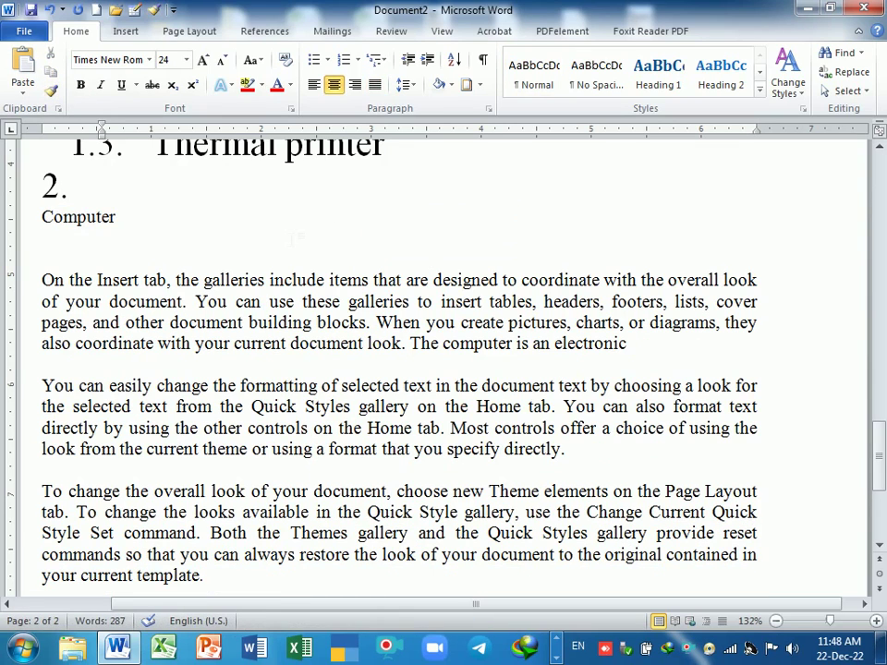
key("ctrl+z")
left_click(429, 277)
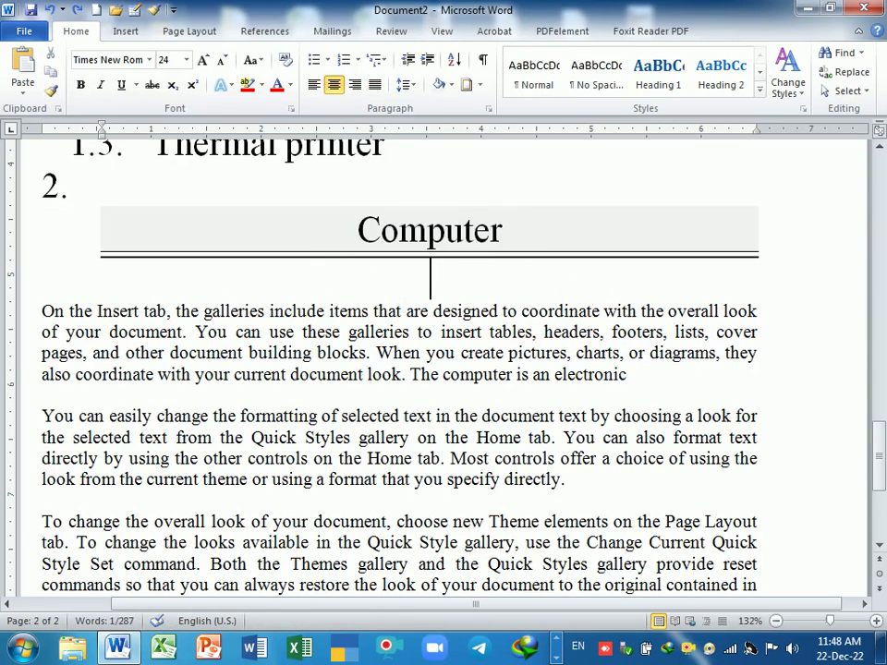
Select the three paragraphs from 'On the Insert tab' to 'your current template.'
scroll(430, 223, "up", 2)
scroll(429, 223, "up", 1)
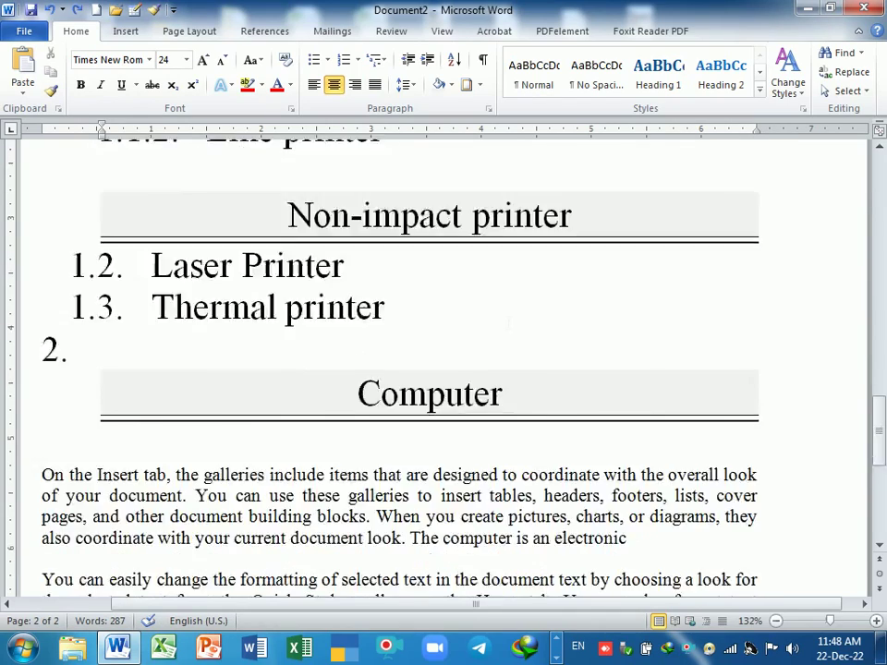
scroll(429, 224, "down", 7)
scroll(429, 224, "up", 3)
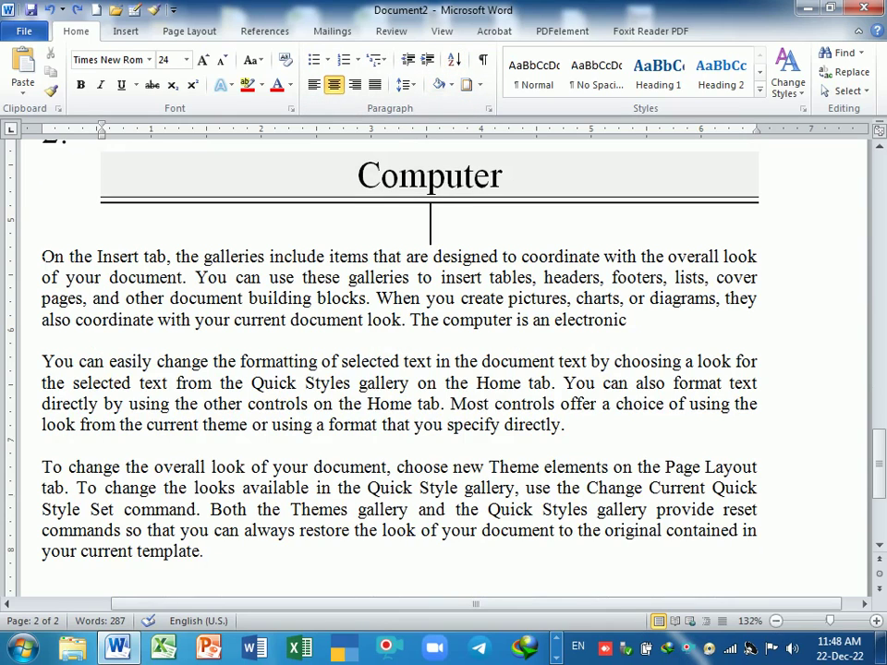
left_click_drag(41, 256, 201, 551)
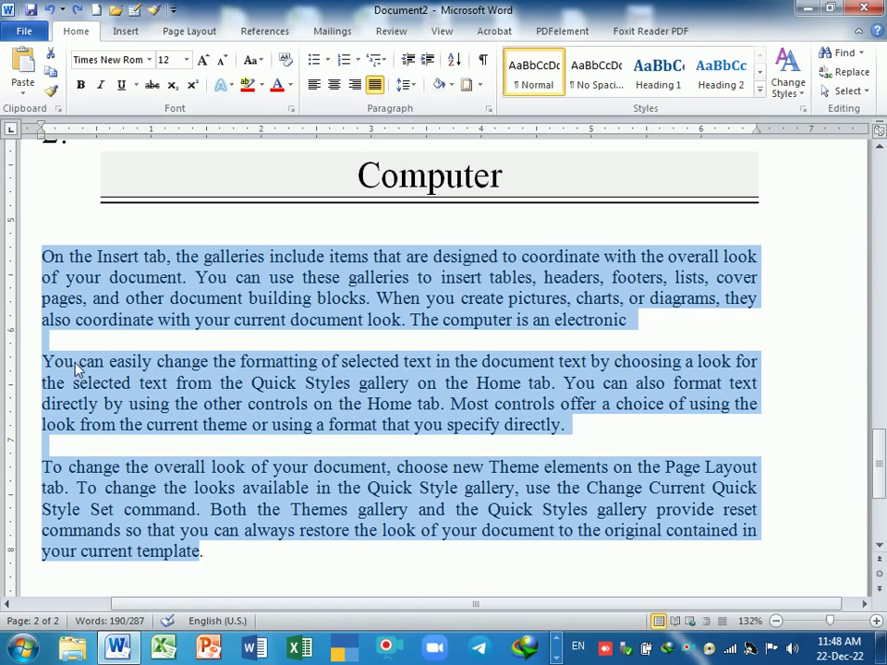
Sort the selected paragraphs by Paragraphs, type Text, in ascending order
left_click(454, 60)
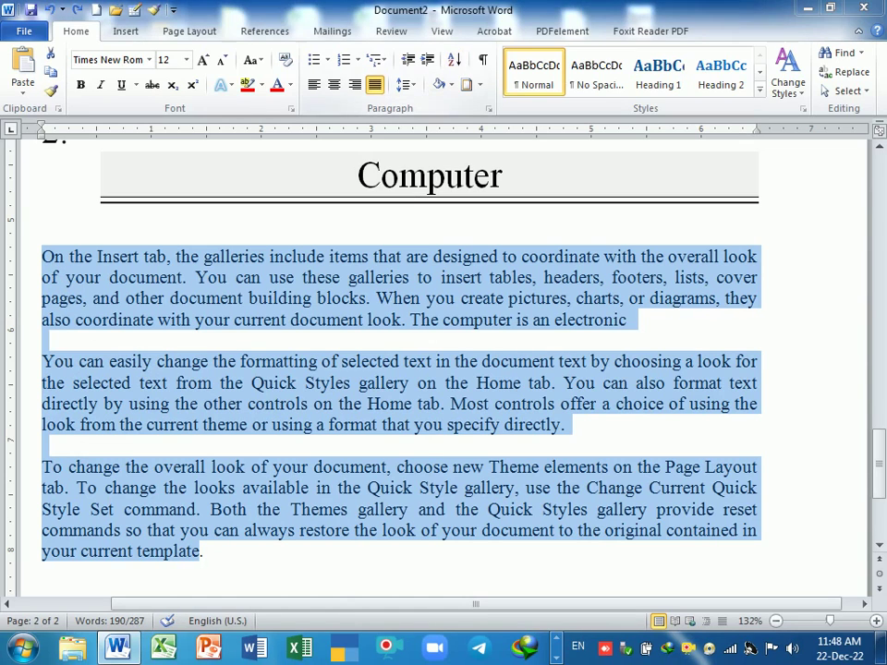
left_click(676, 312)
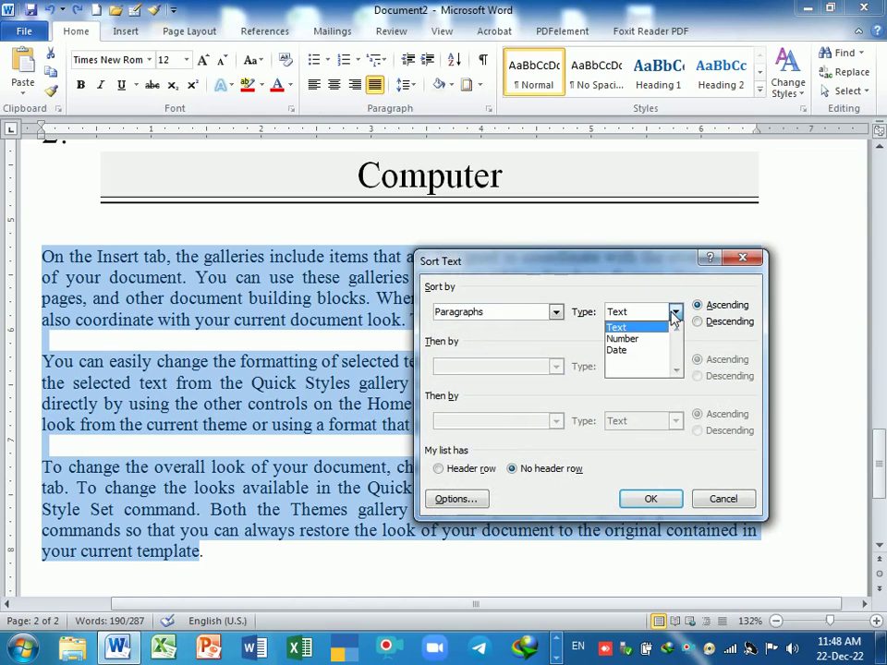
left_click(661, 325)
left_click(651, 499)
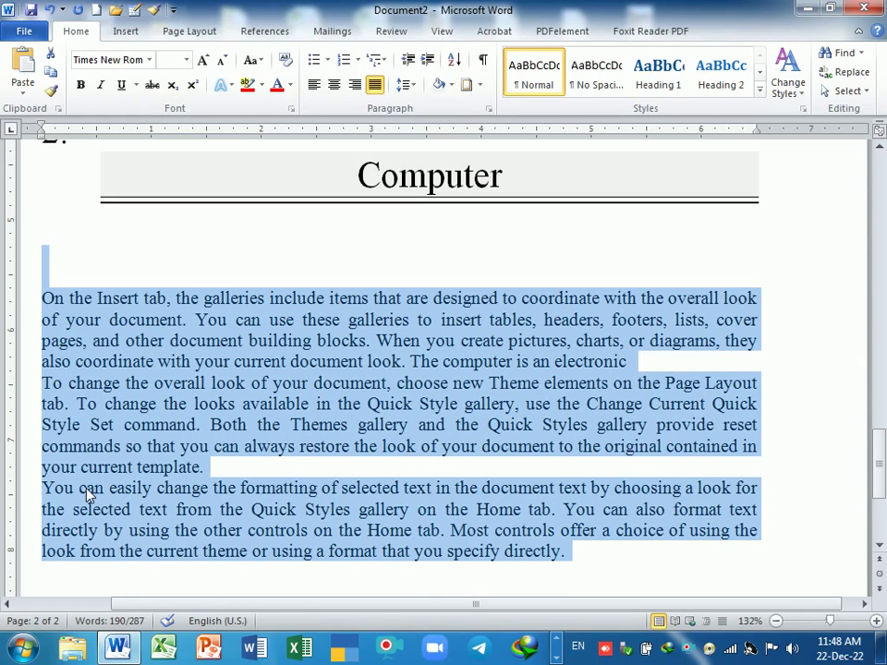
left_click(44, 297)
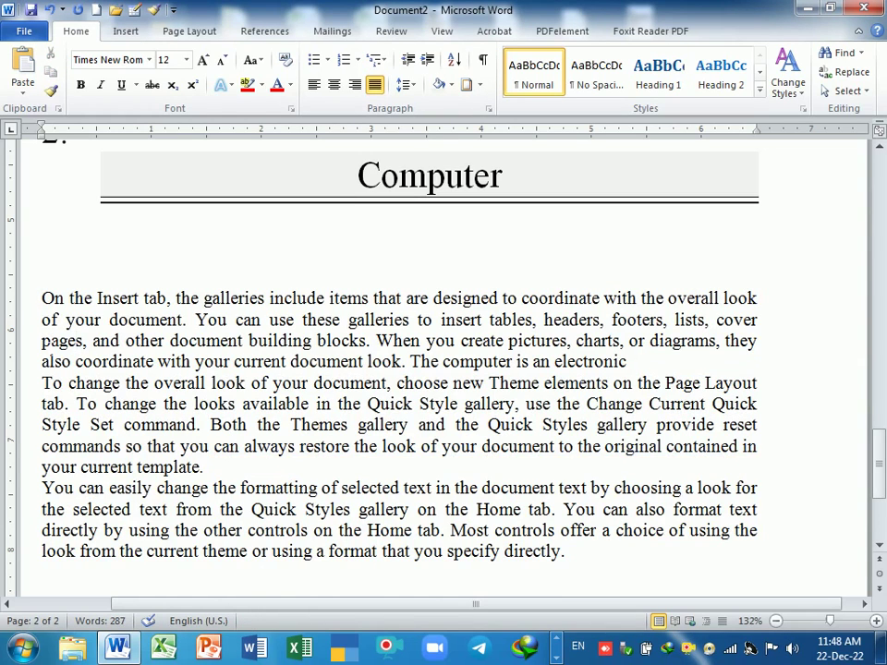
Undo that sort, reselect all three paragraphs below Computer, and sort them ascending again
left_click(43, 466)
key("ctrl+z")
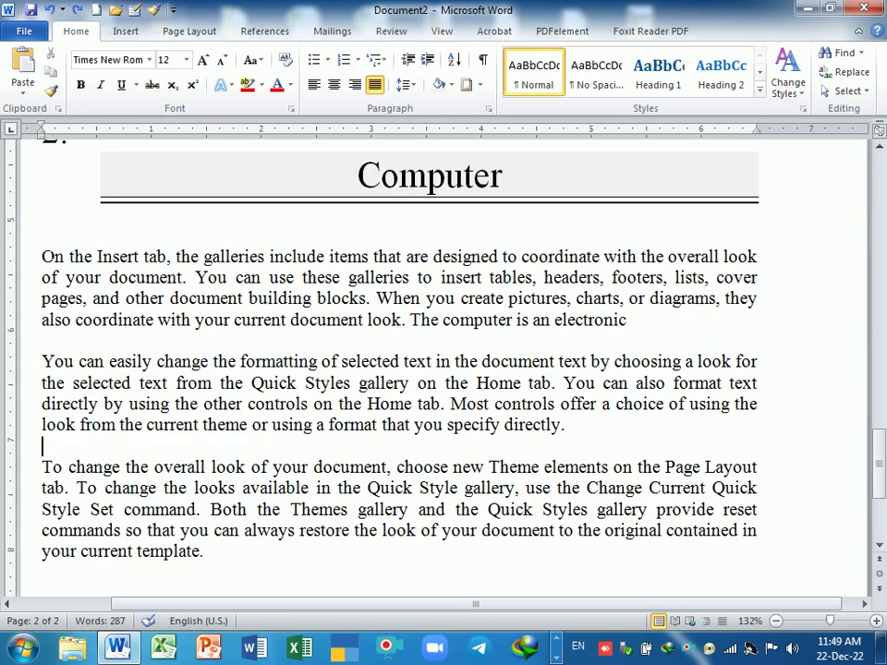
left_click_drag(42, 361, 44, 446)
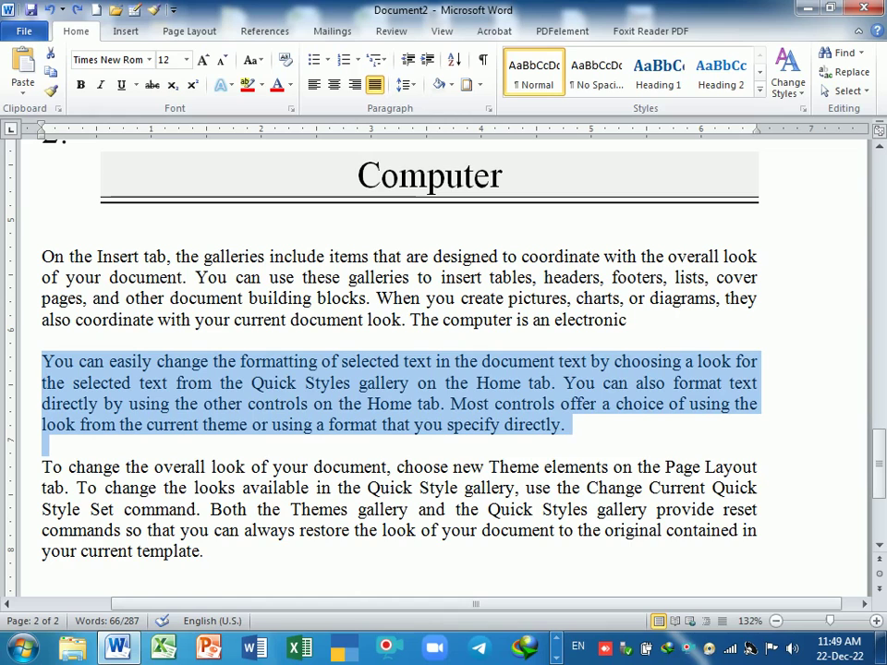
left_click(87, 422)
mouse_move(435, 217)
left_mouse_down()
mouse_move(46, 446)
mouse_move(208, 551)
left_mouse_up()
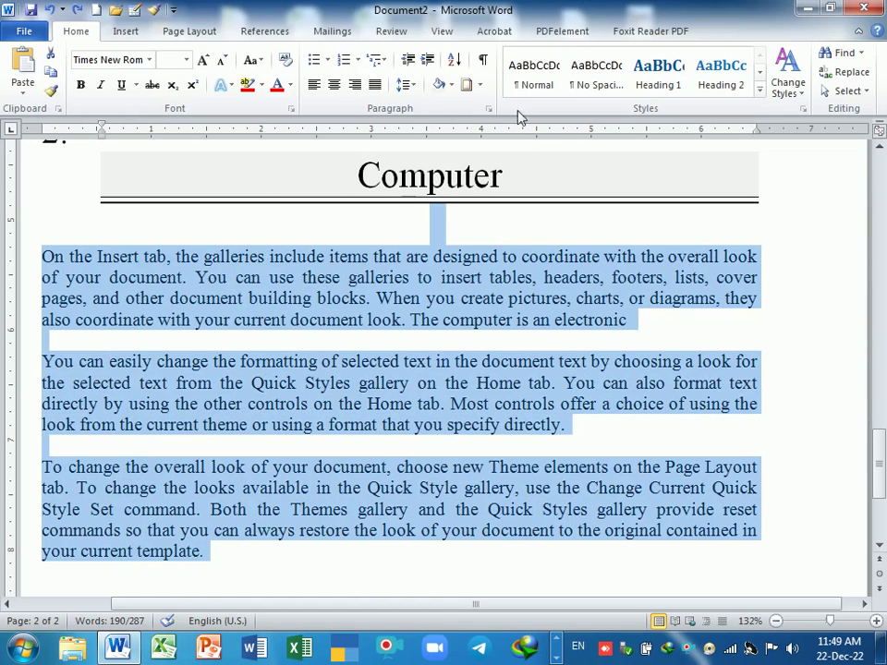
left_click(462, 59)
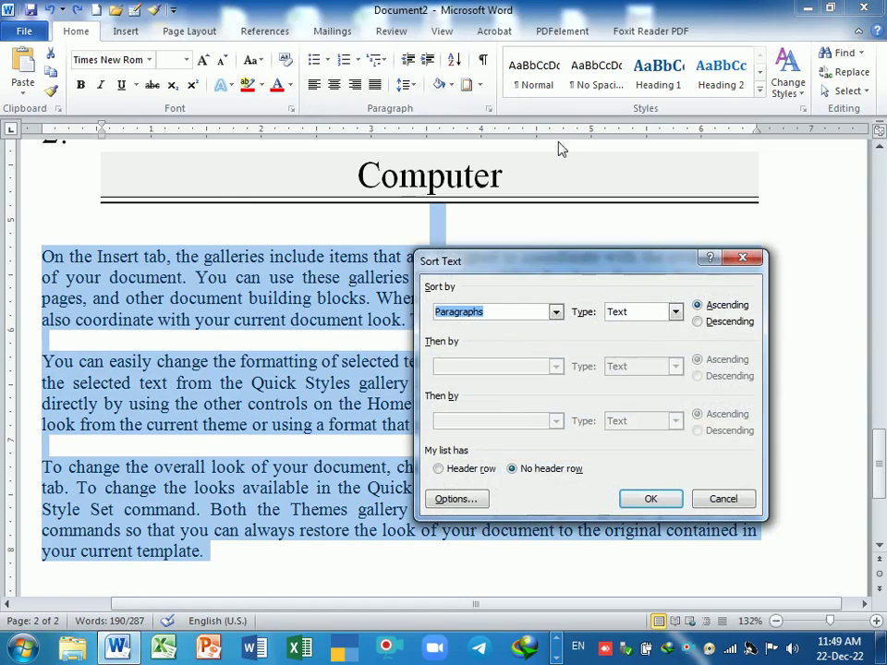
left_click(650, 498)
left_click(356, 558)
At the document's end, type 23, 25, 103, 11, 22 and 30 on separate lines
key("ctrl+End")
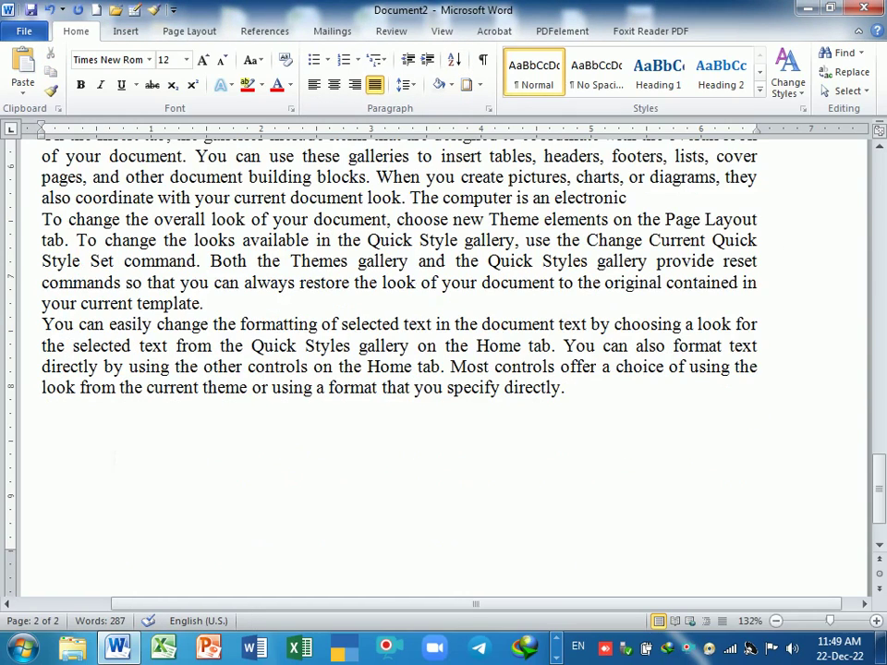
type("2")
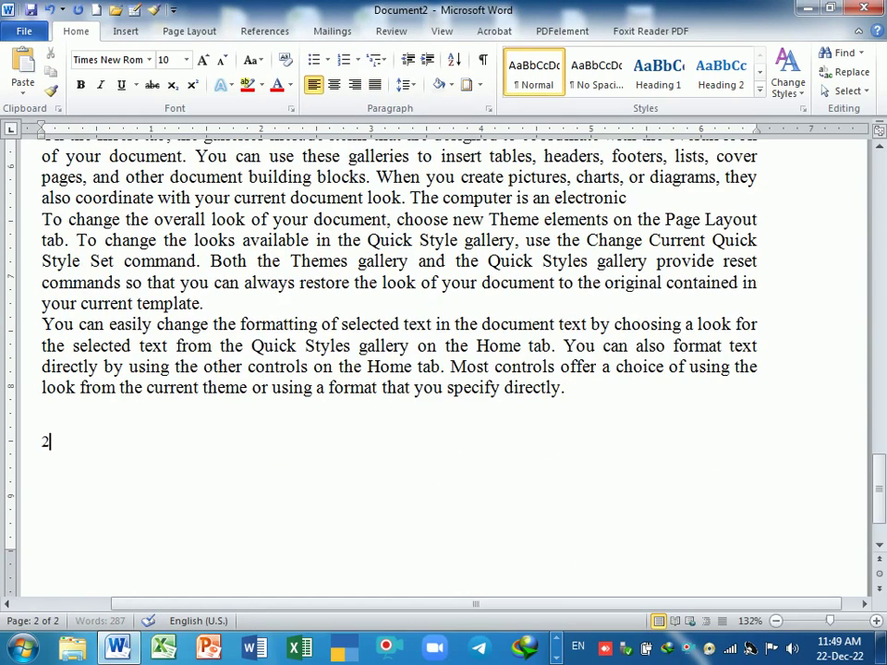
type("3")
key("Return")
type("25")
key("Return")
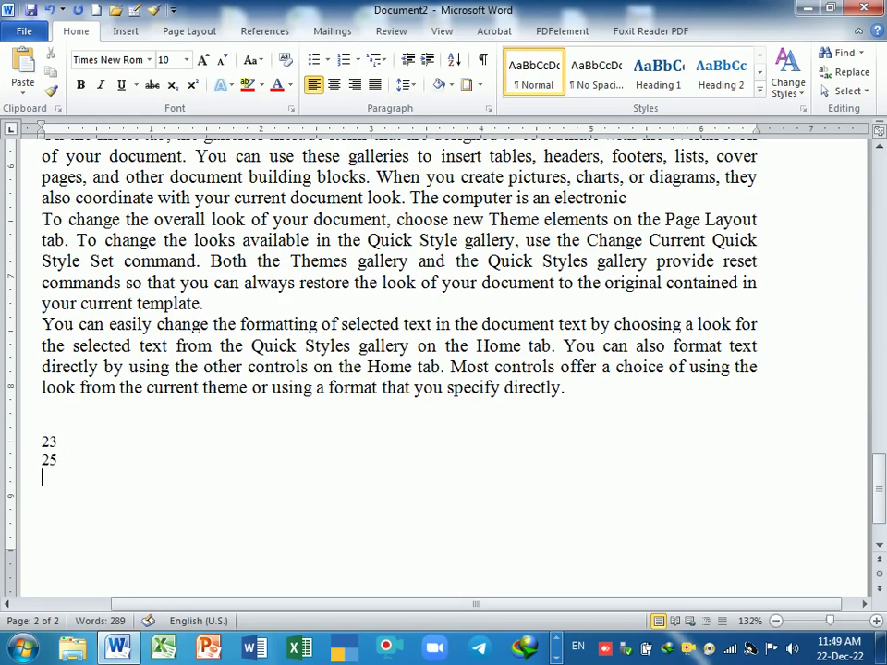
type("103")
key("Return")
type("11")
key("Return")
type("2")
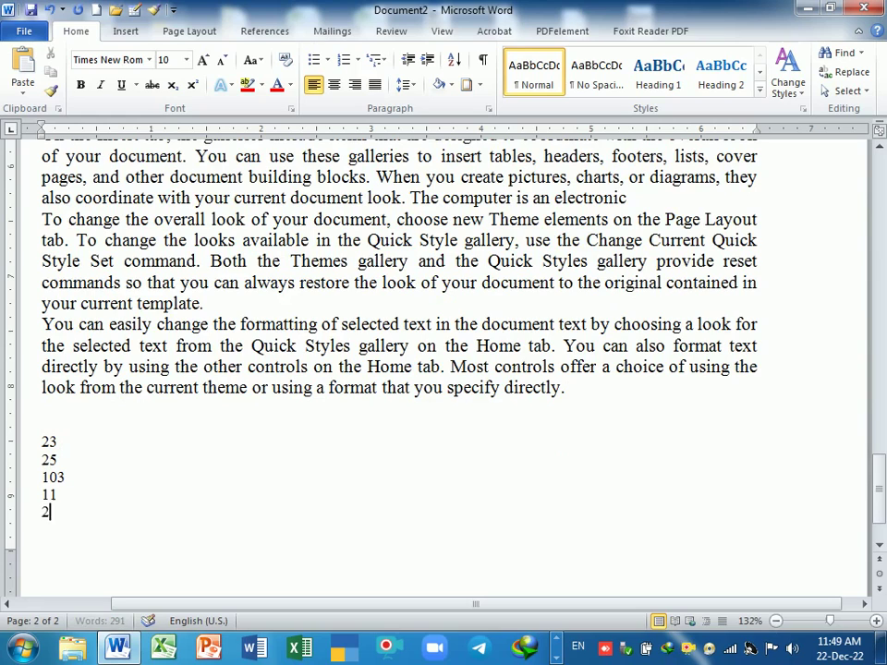
type("2")
key("Return")
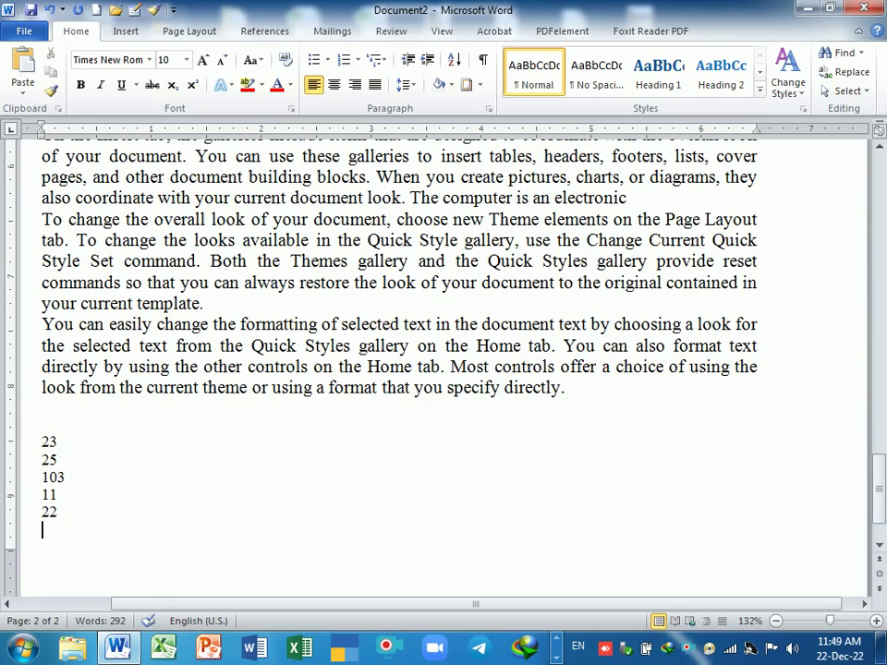
type("30")
key("ctrl+Return")
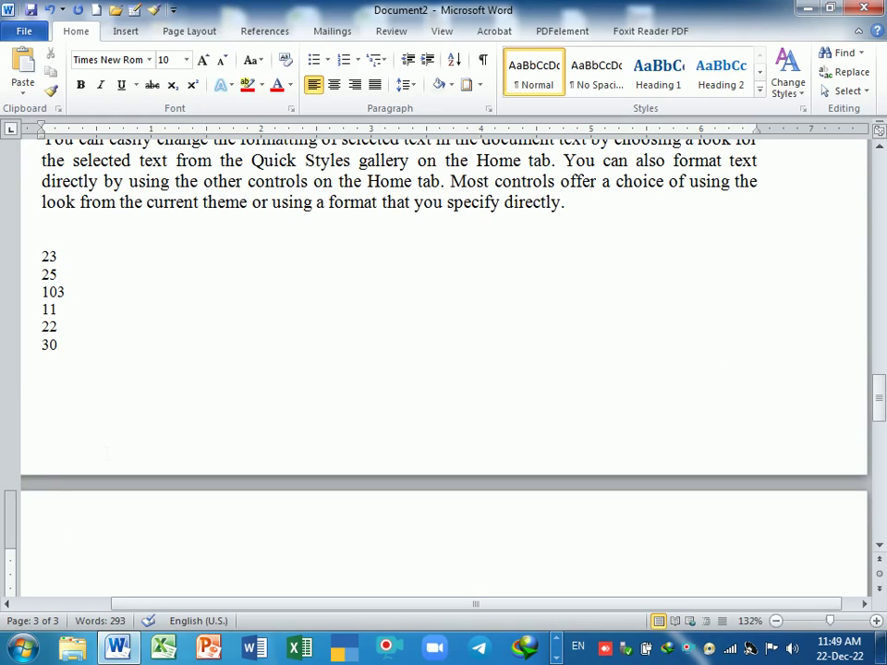
Lower the bottom page margin so the number list stays on page 2
left_click_drag(9, 369, 17, 443)
scroll(45, 341, "up", 1)
scroll(45, 341, "up", 1)
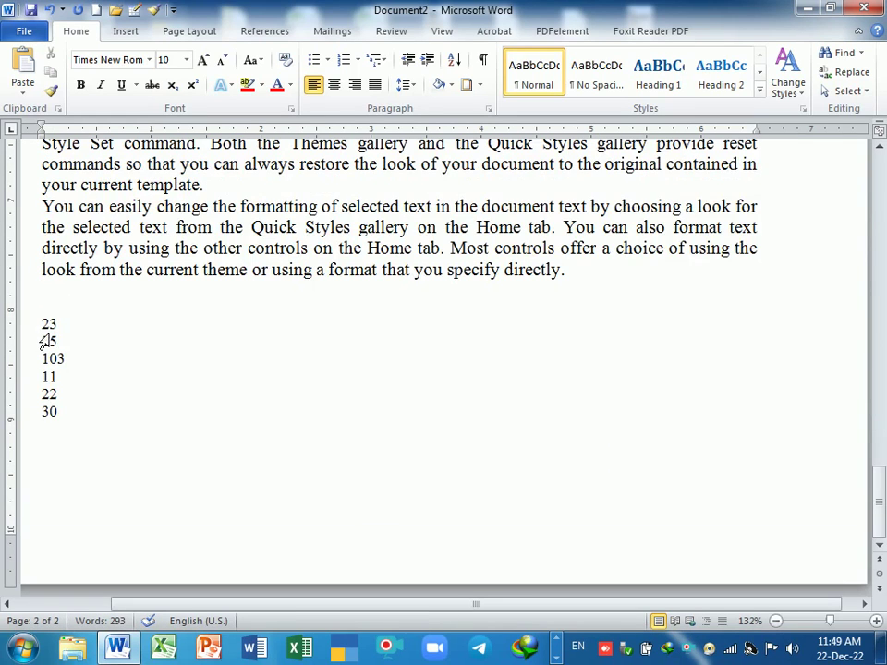
Sort the number column numerically ascending to 11, 22, 23, 25, 30, 103
left_click_drag(40, 317, 45, 429)
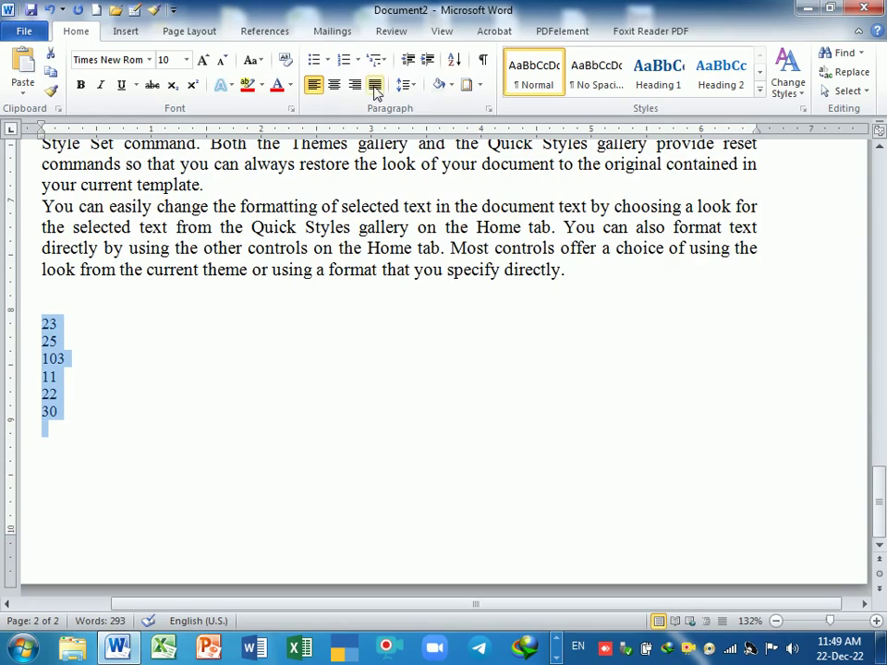
left_click(454, 60)
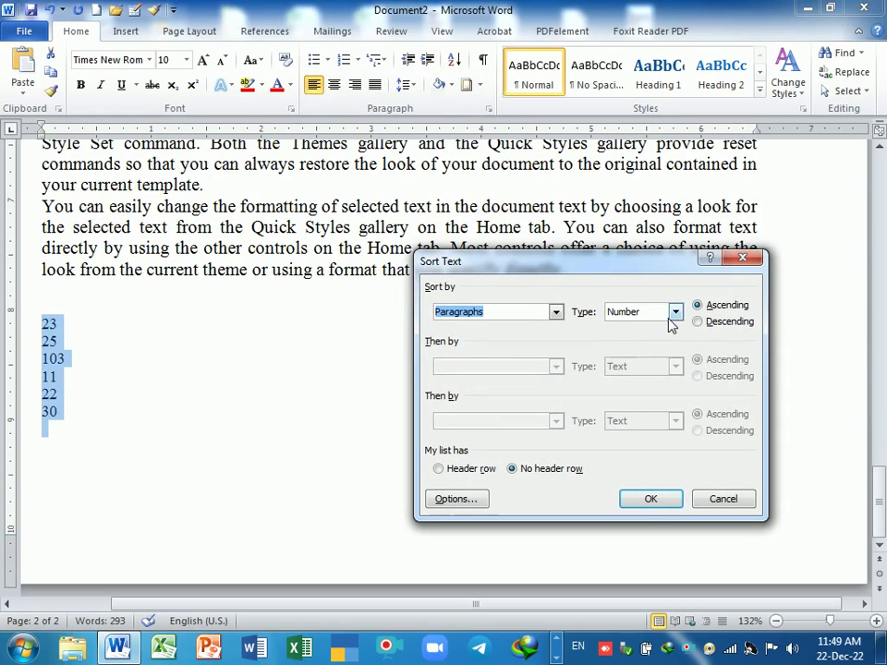
left_click(650, 497)
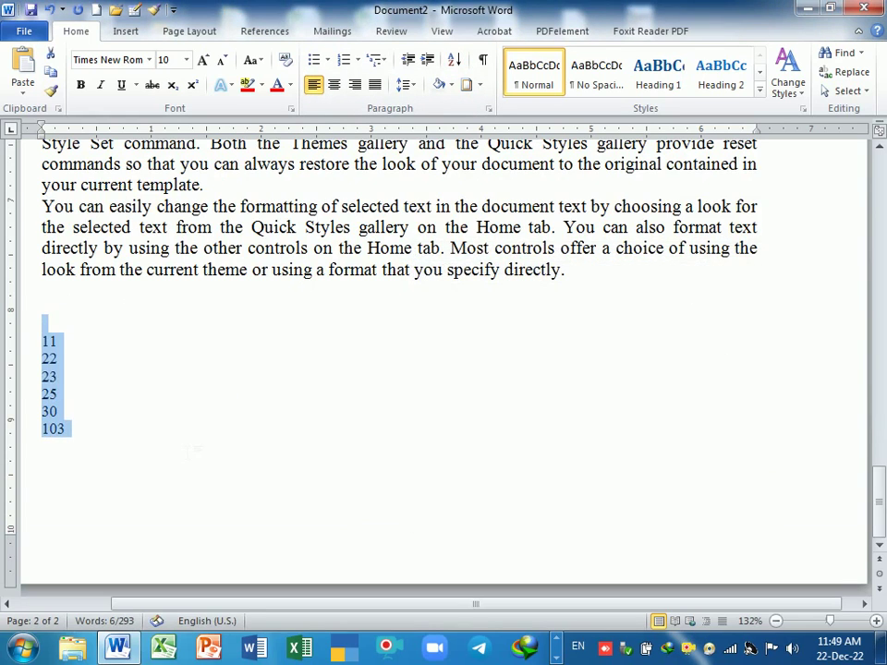
left_click_drag(40, 341, 65, 428)
left_click(67, 428)
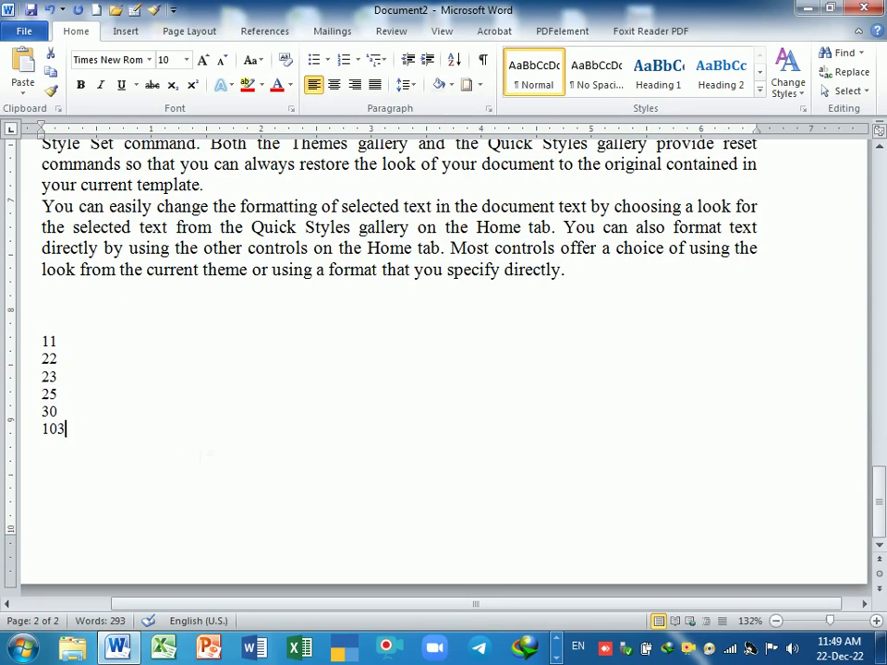
scroll(200, 456, "up", 3)
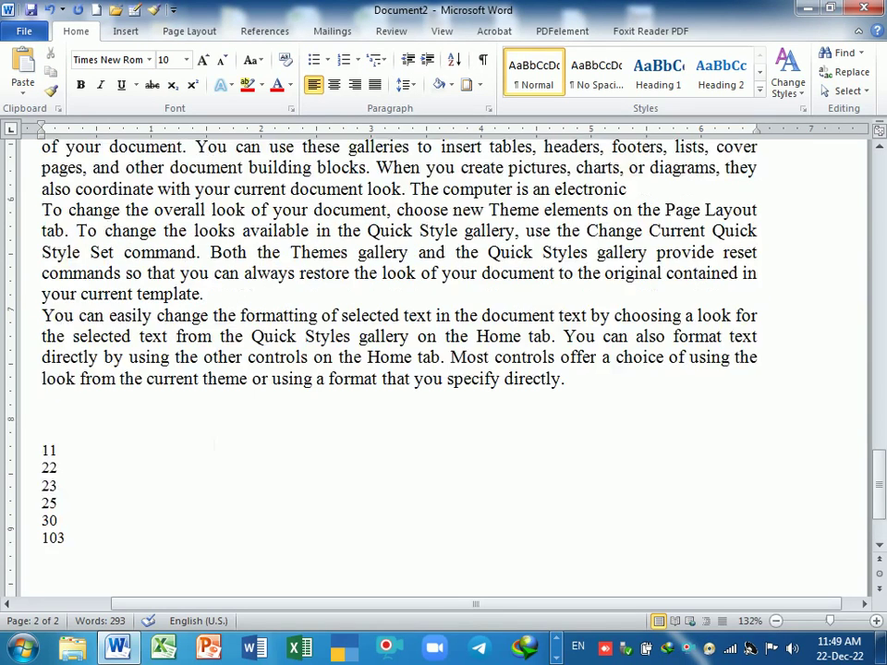
left_click_drag(41, 180, 571, 434)
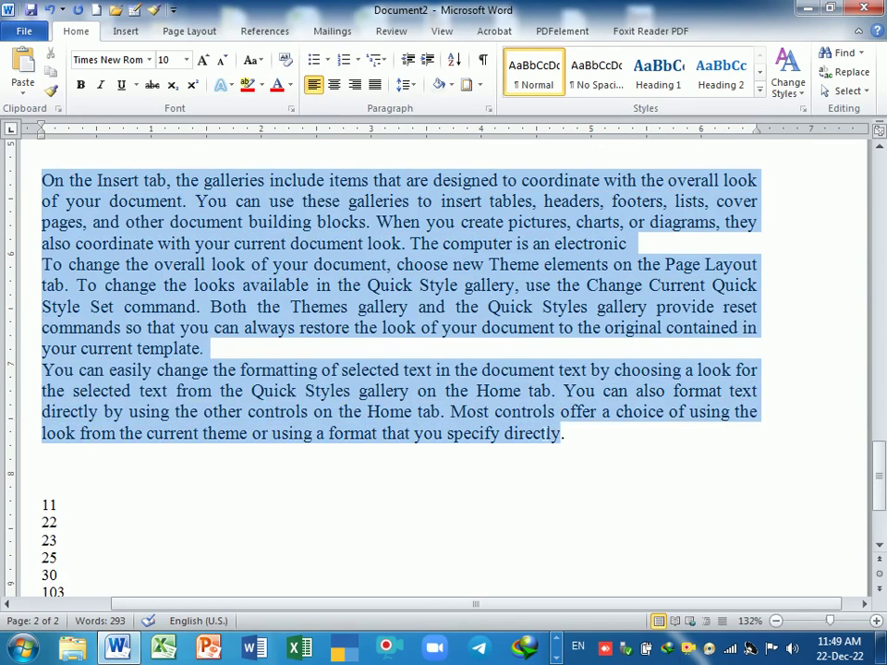
Insert an empty line after the first and second sorted paragraphs under the Computer title
left_click(444, 479)
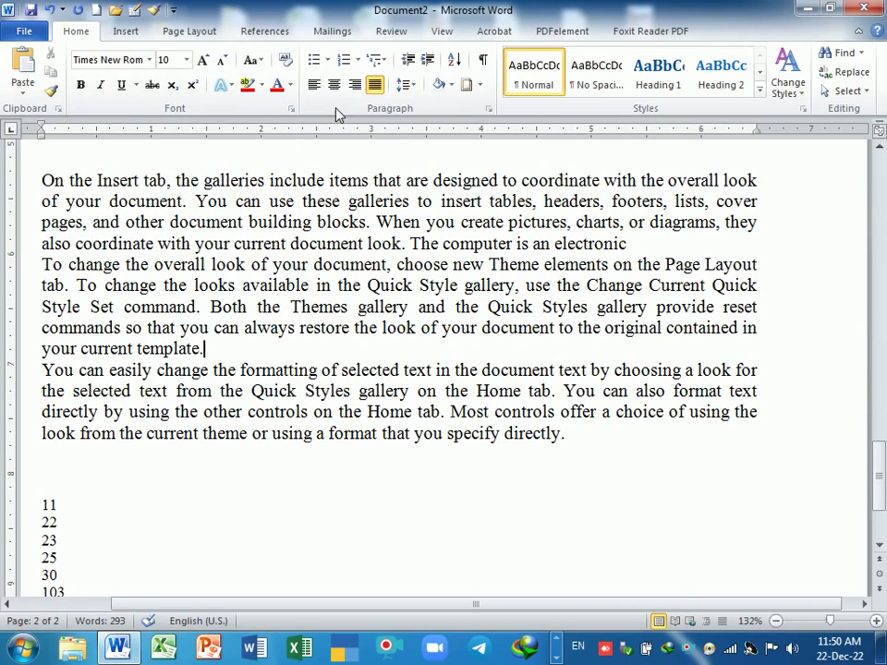
left_click(204, 348)
left_click(627, 243)
key("Return")
left_click(204, 370)
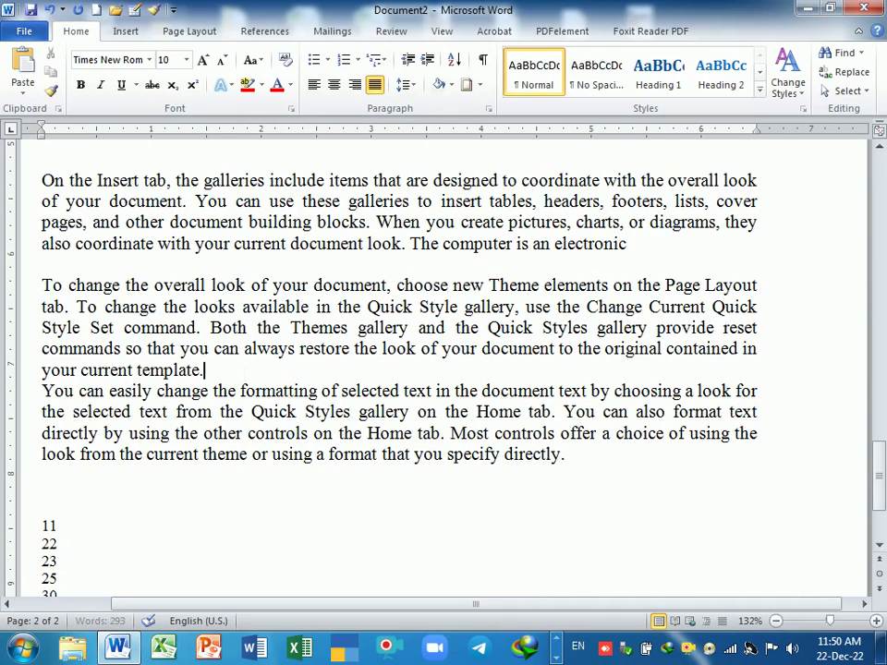
key("Return")
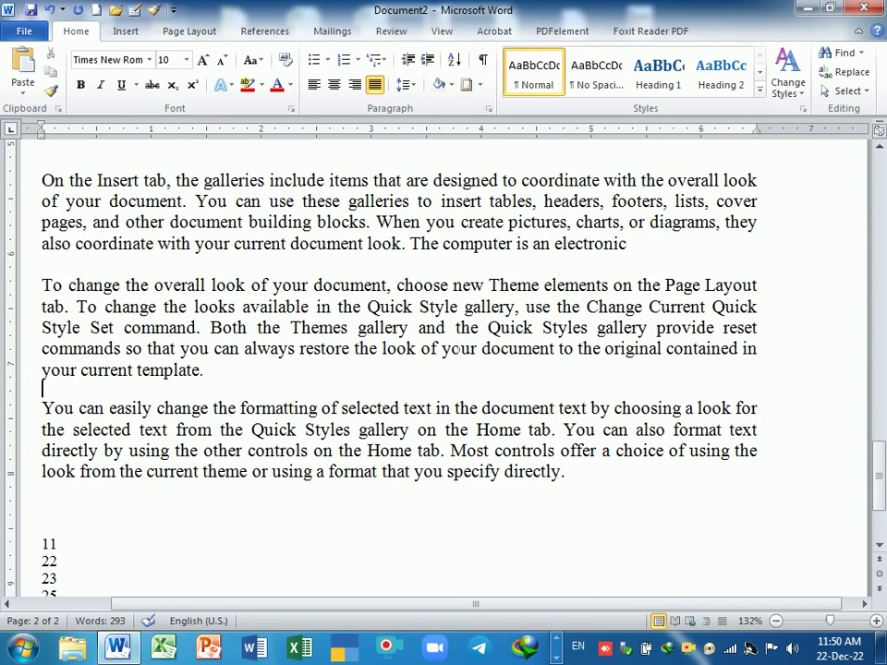
scroll(458, 349, "up", 1)
scroll(459, 349, "up", 1)
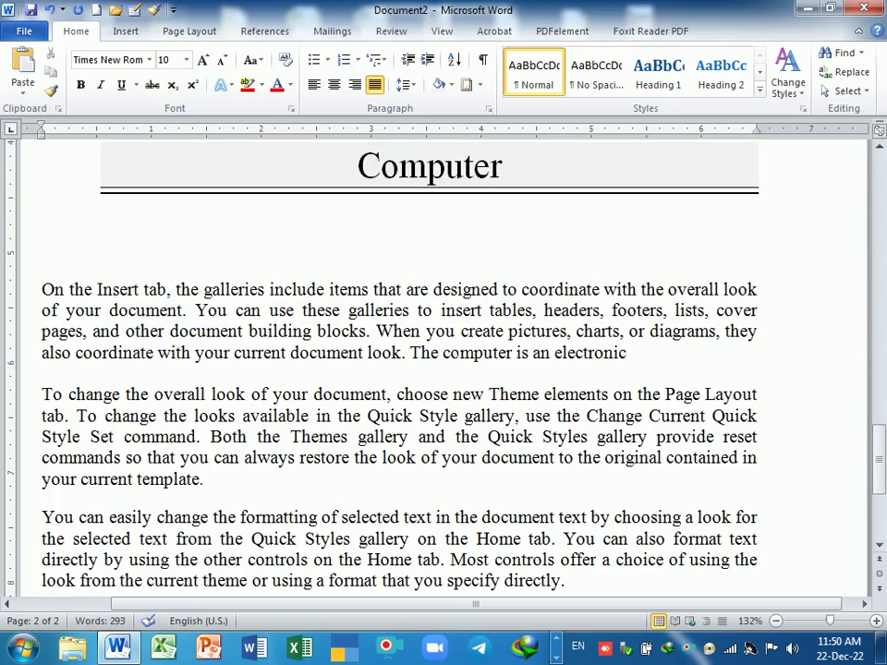